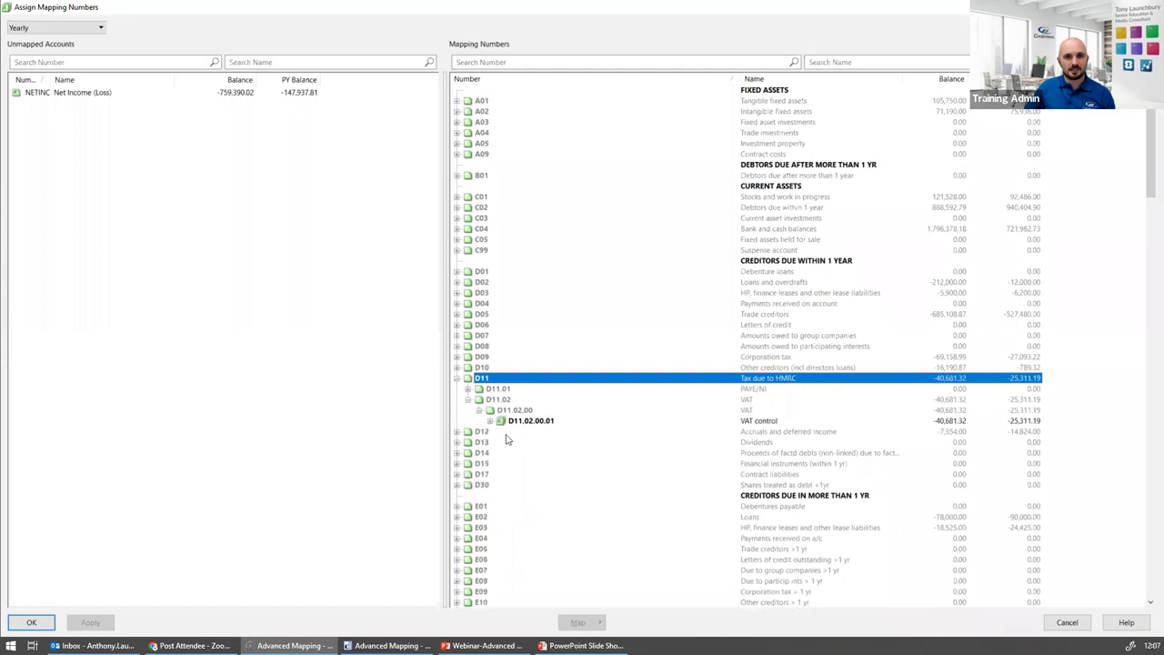
Review the general properties of the VAT control mapping D11.02.00.01, including its flip map number options, and close them without changes
click(518, 422)
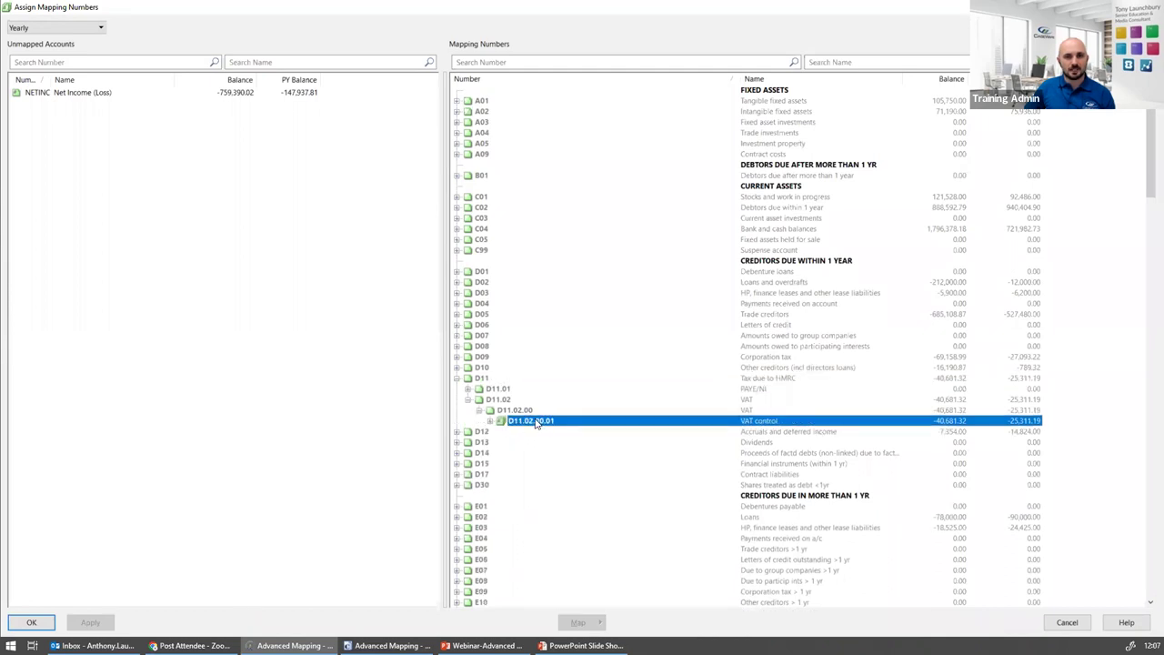
right_click(537, 423)
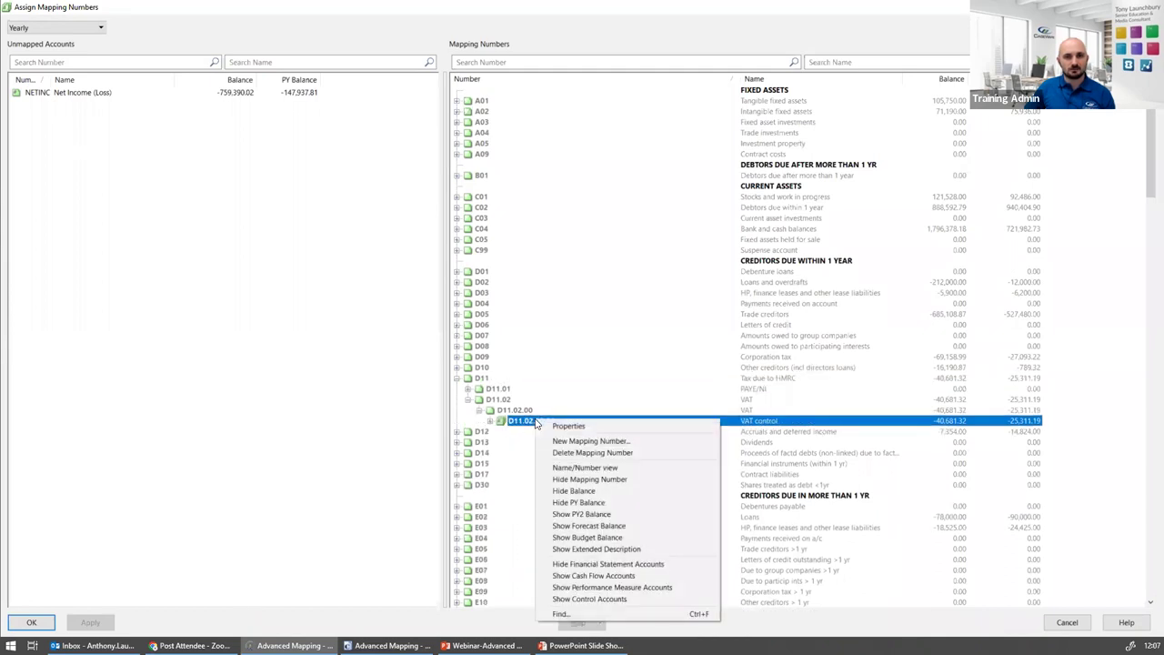
click(593, 425)
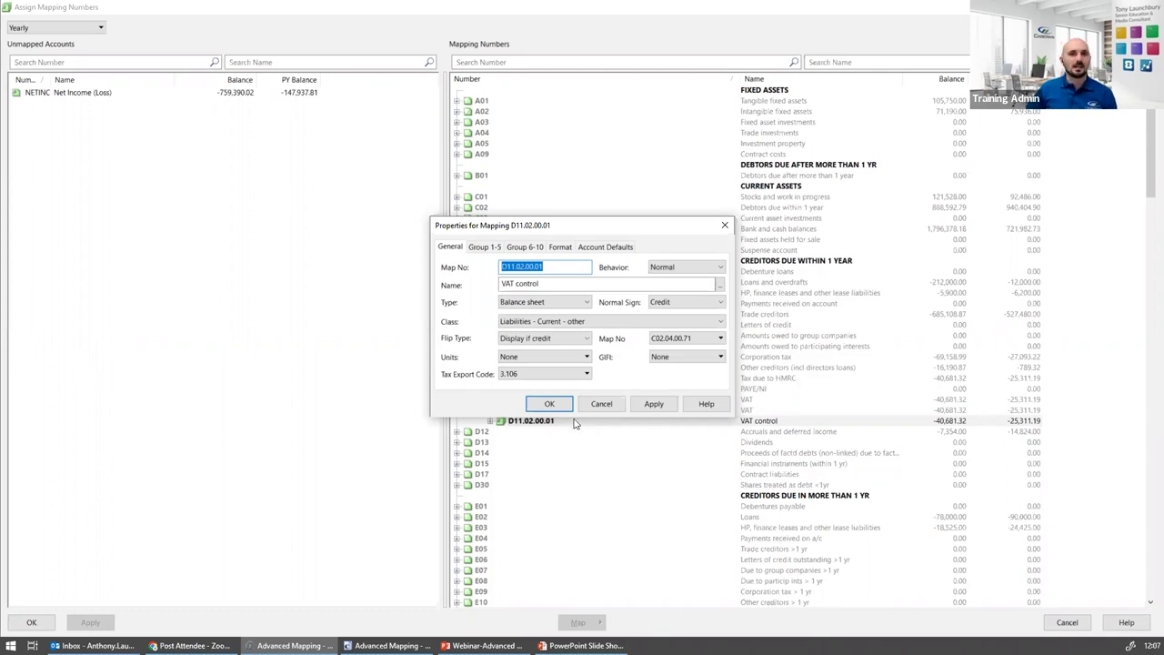
drag(594, 225, 670, 186)
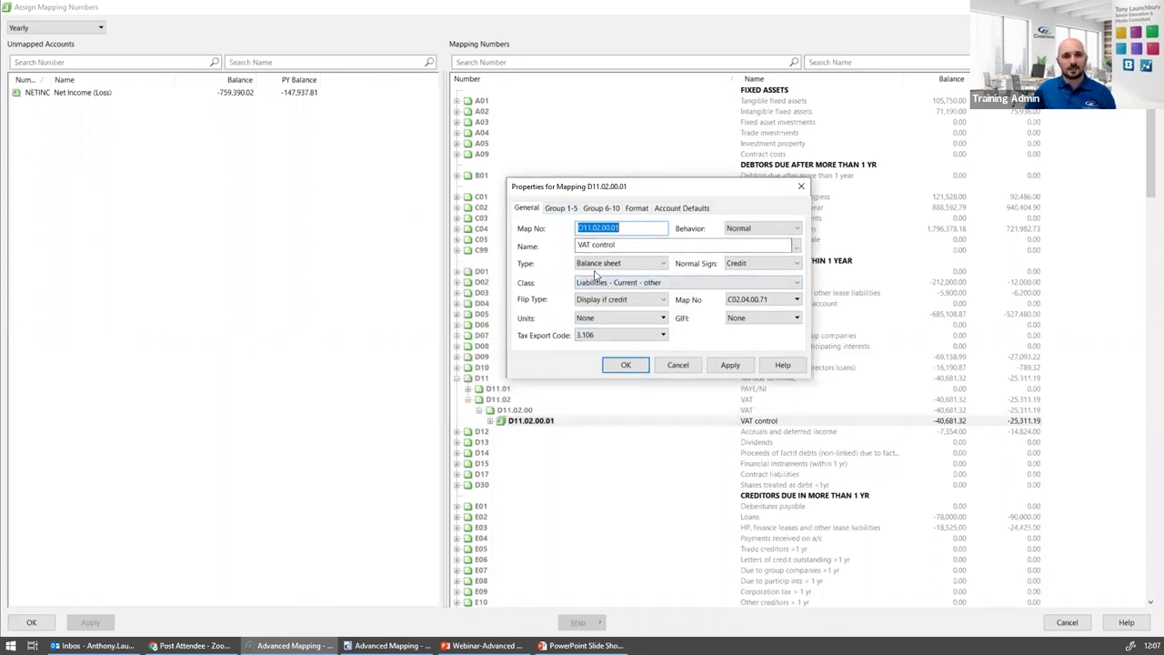
click(748, 301)
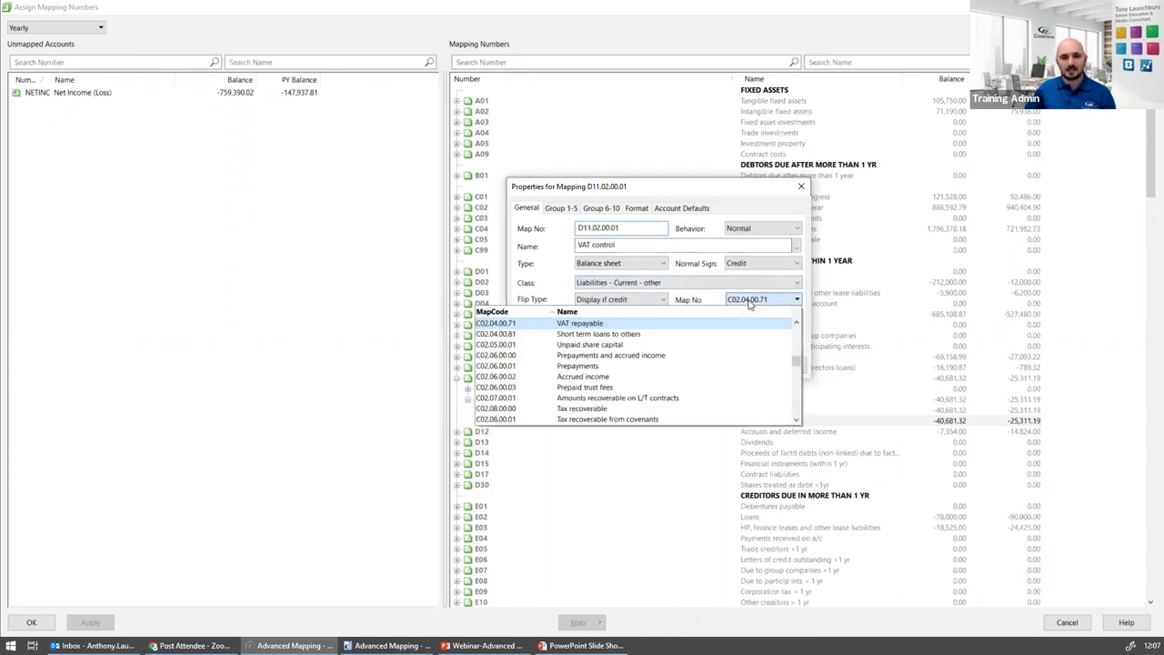
click(550, 291)
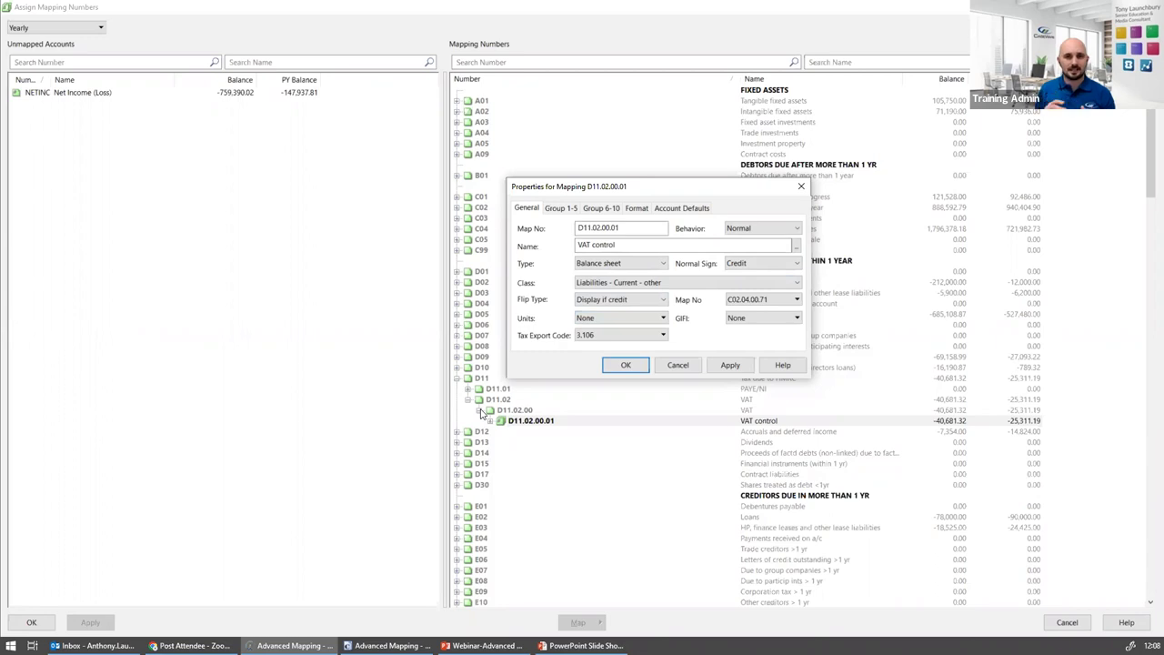
click(677, 365)
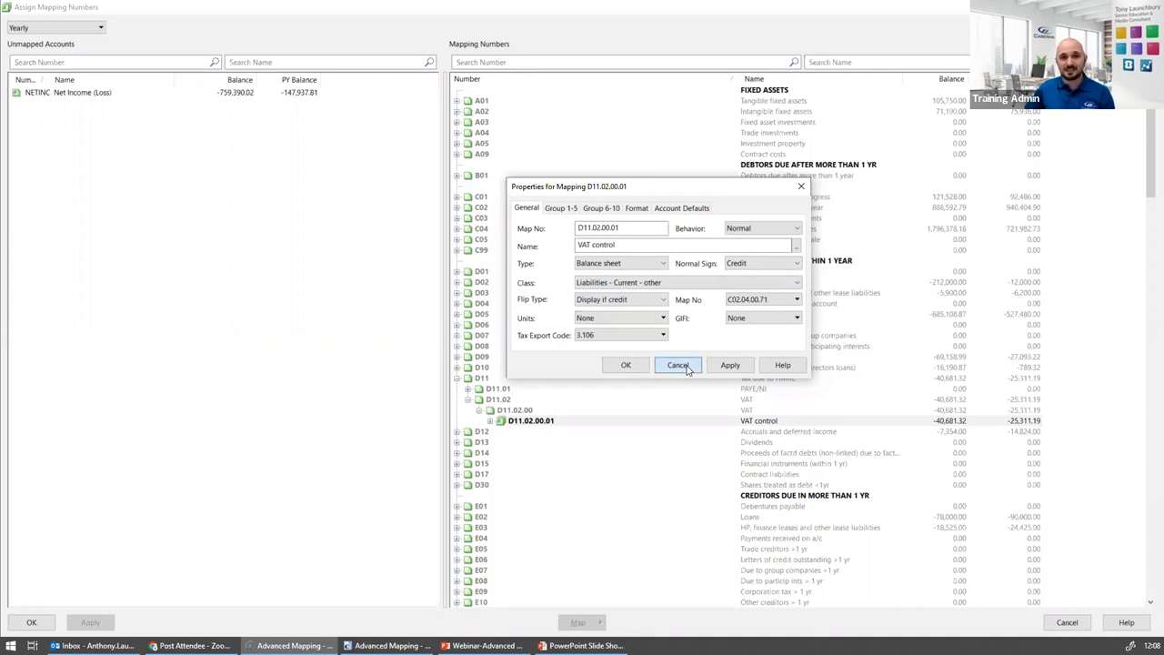
Expand the VAT control mapping and examine accounts 2202, 2203 and 2204 assigned to it
click(489, 422)
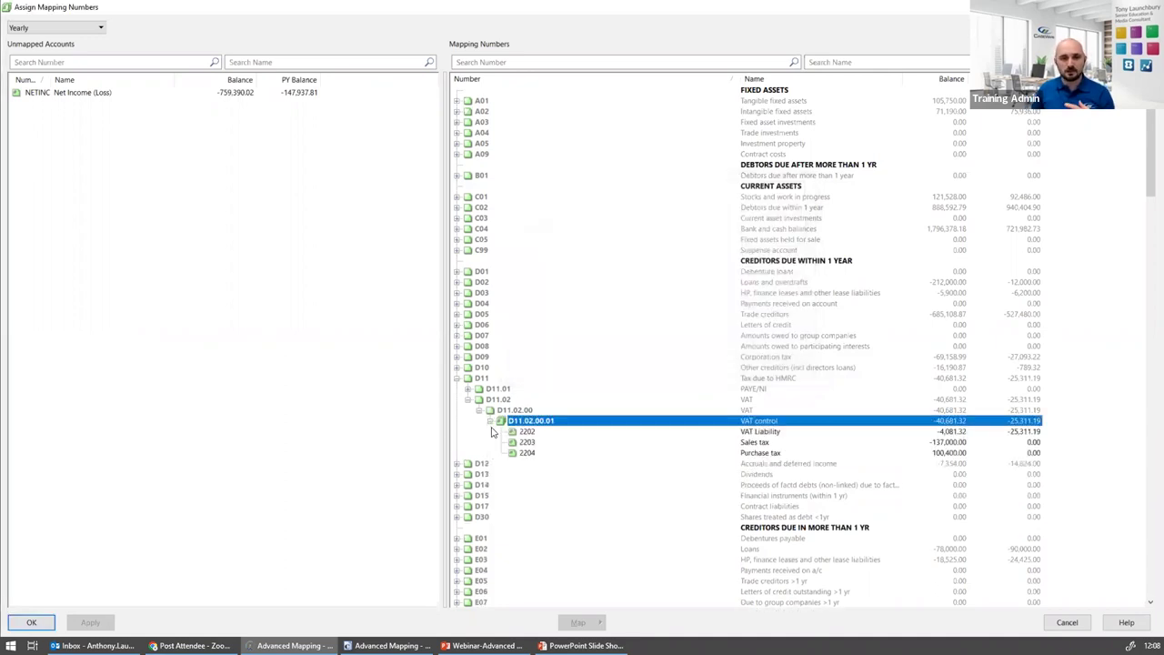
click(541, 432)
click(541, 442)
click(541, 457)
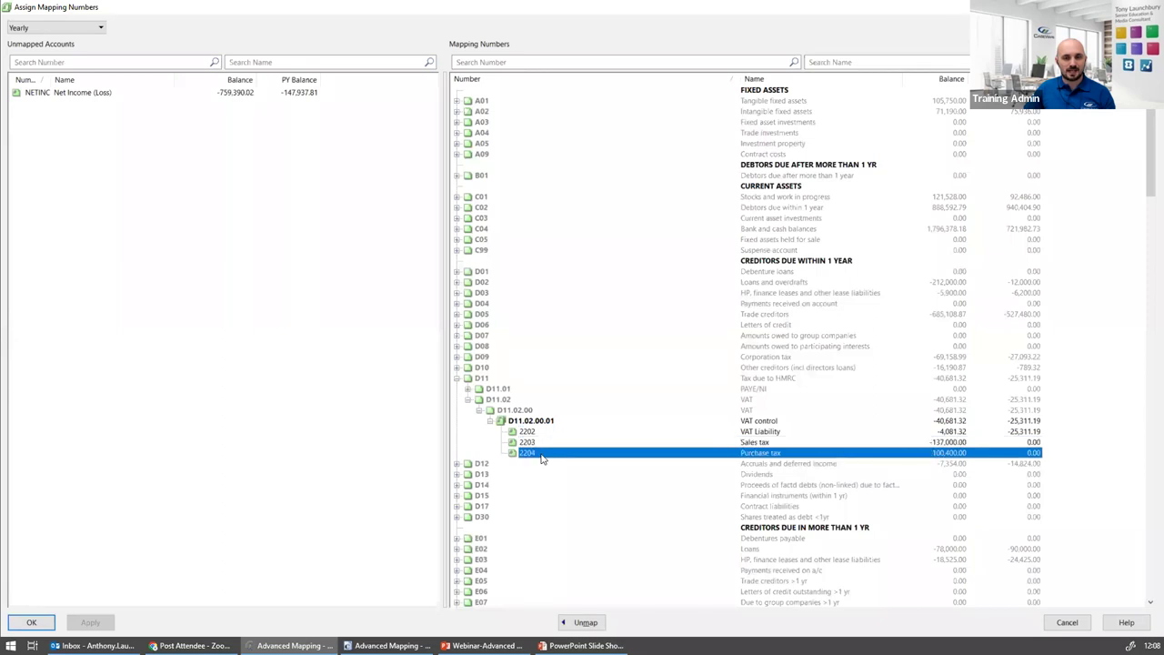
right_click(562, 421)
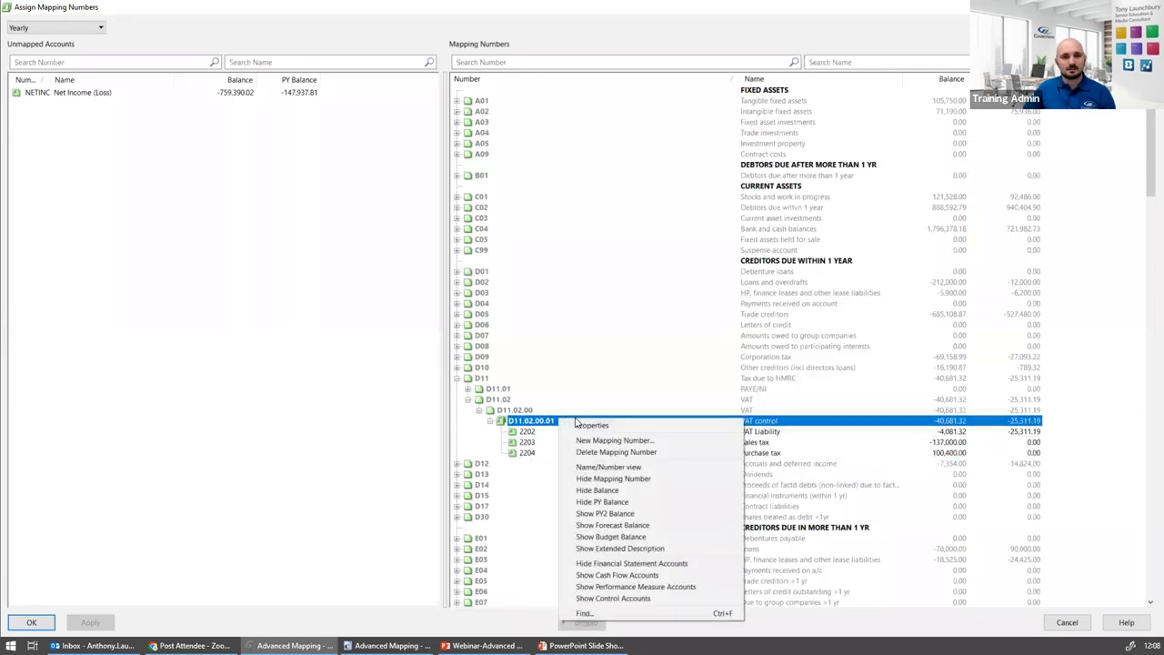
click(542, 433)
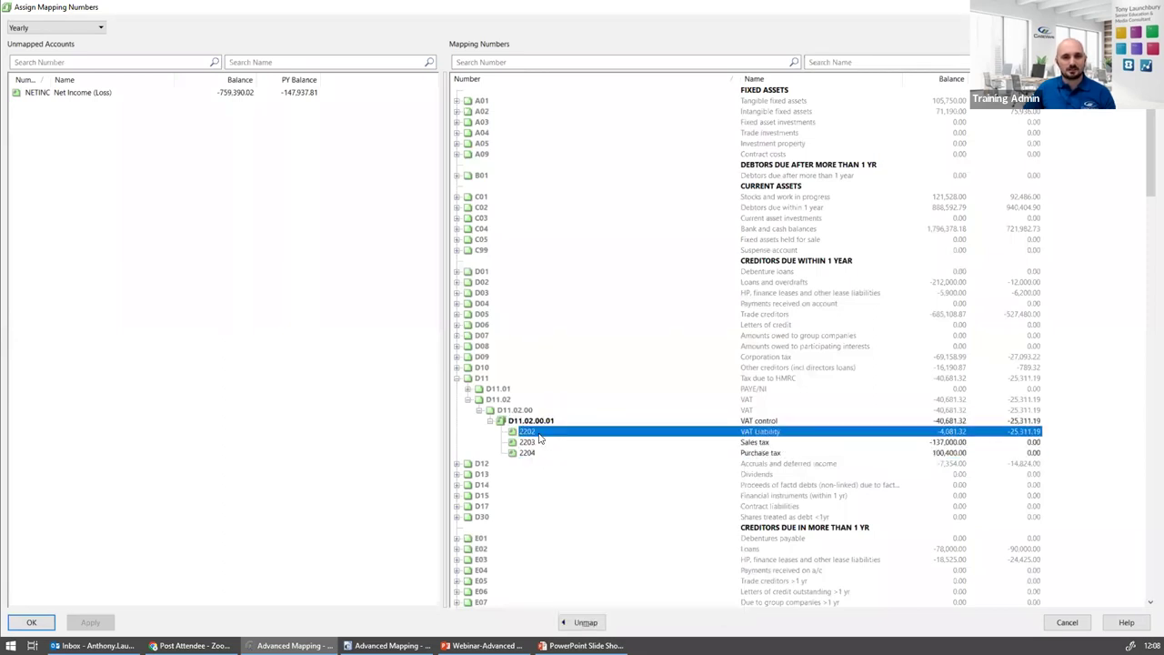
click(537, 444)
click(536, 456)
click(534, 432)
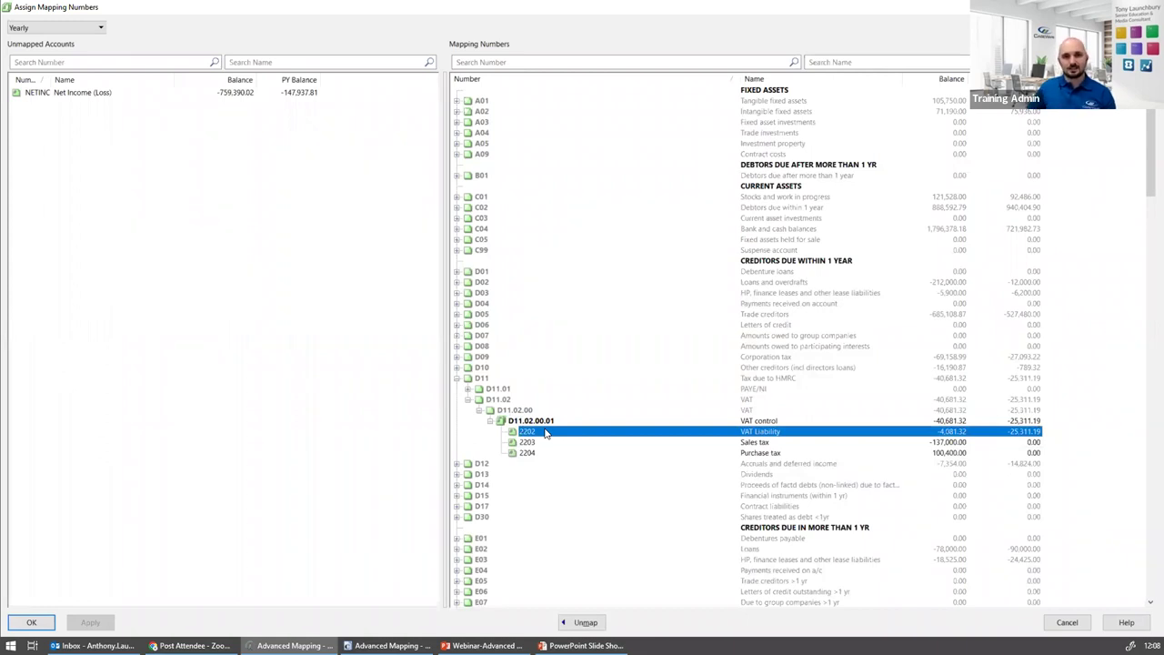
Reopen the VAT control mapping's properties to examine the available flip map codes, leaving the setting unchanged
right_click(565, 421)
click(577, 424)
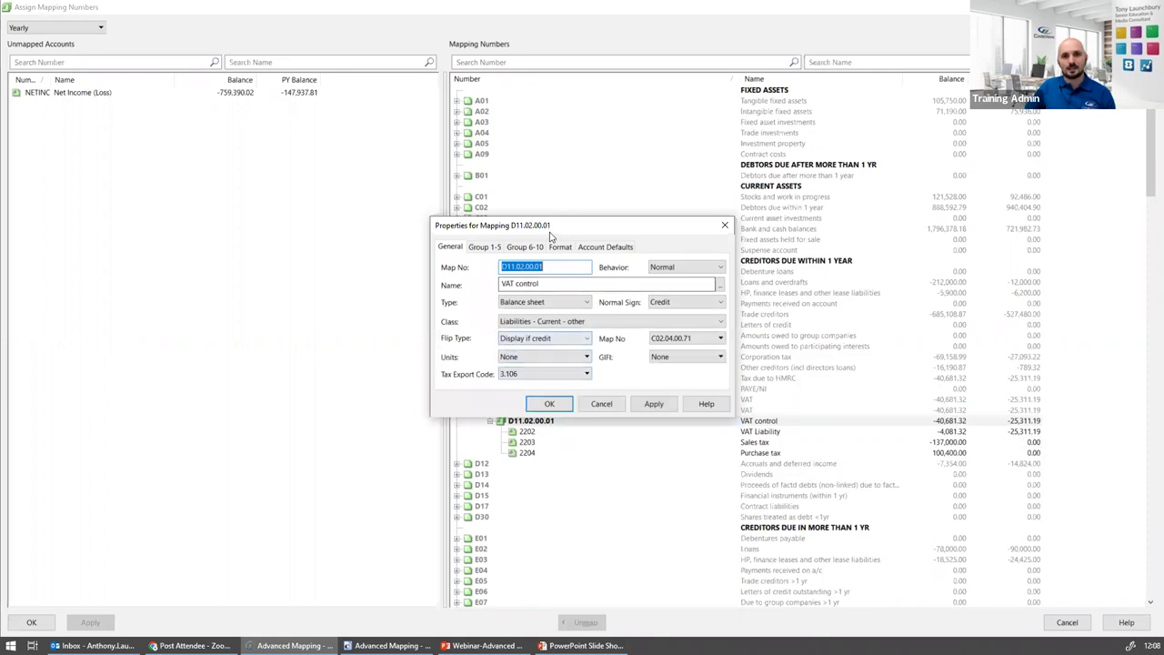
drag(549, 235, 542, 195)
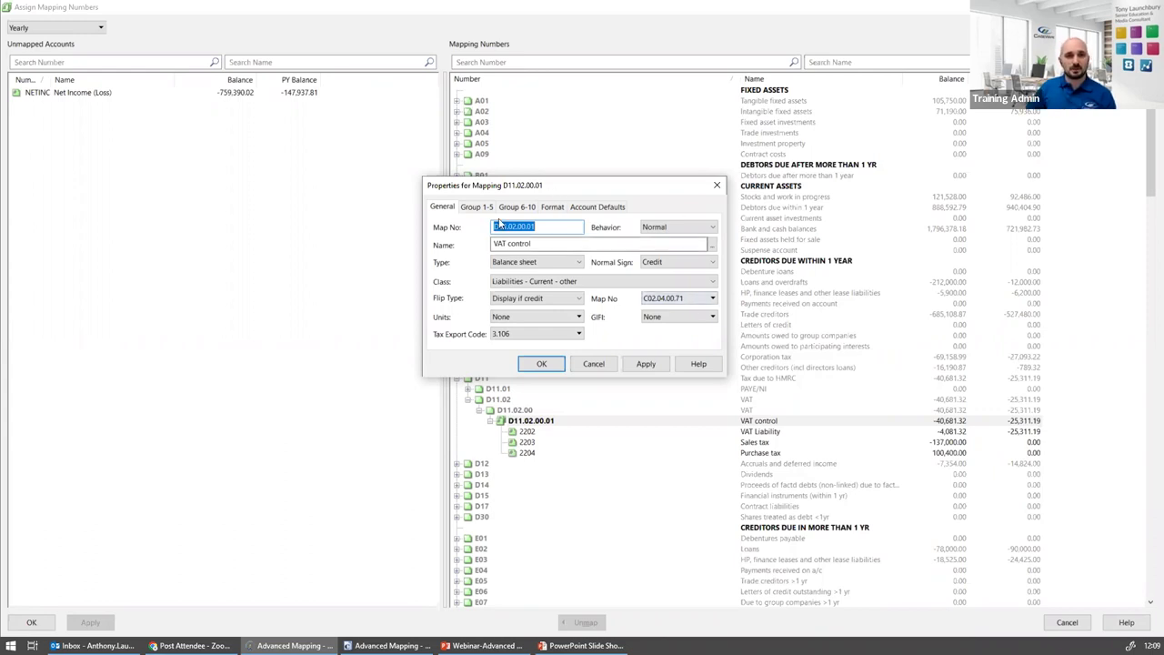
click(668, 298)
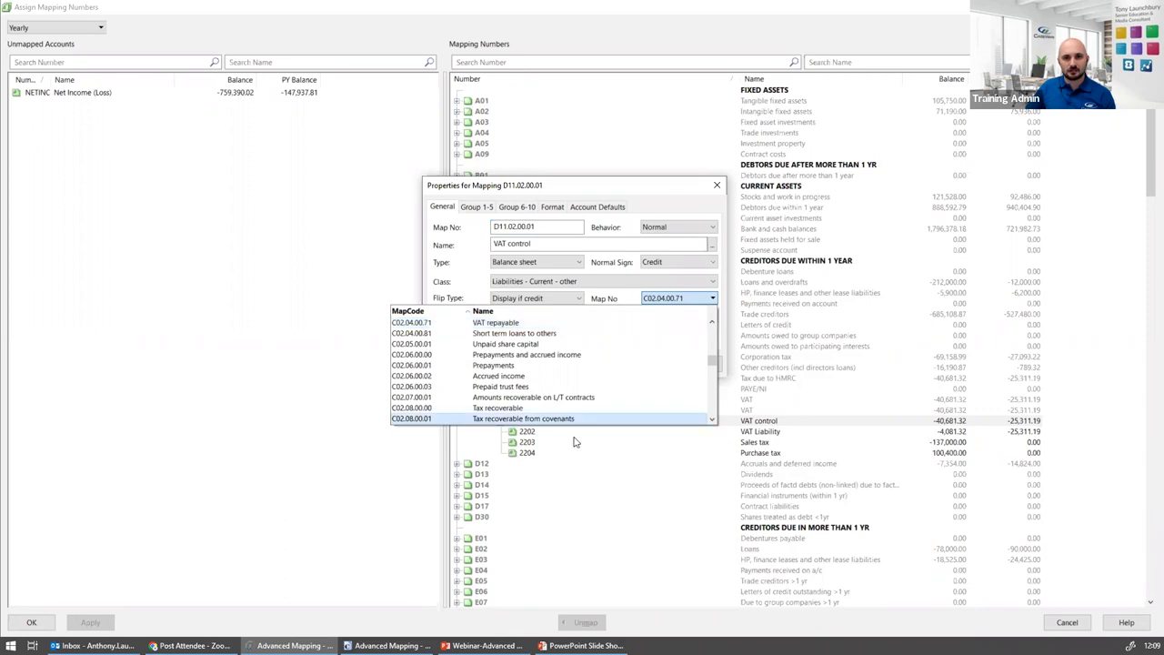
click(746, 438)
click(717, 185)
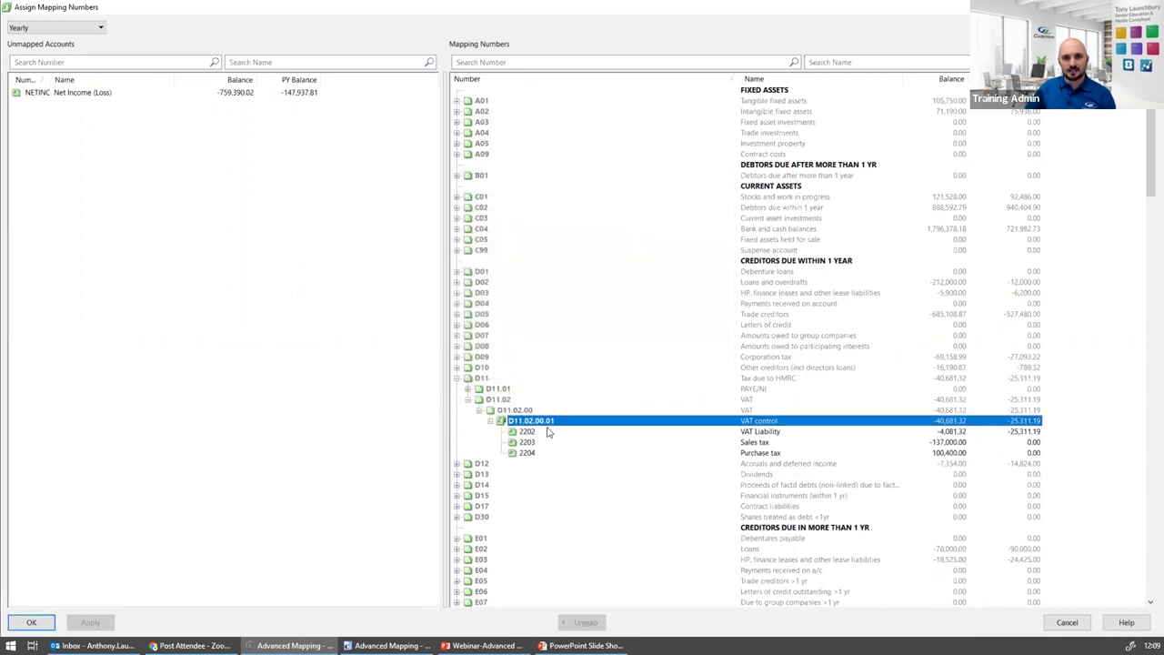
Set the VAT control mapping's flip map number to C02.04.00.81, apply the change and finish assigning mapping numbers
right_click(540, 424)
click(592, 423)
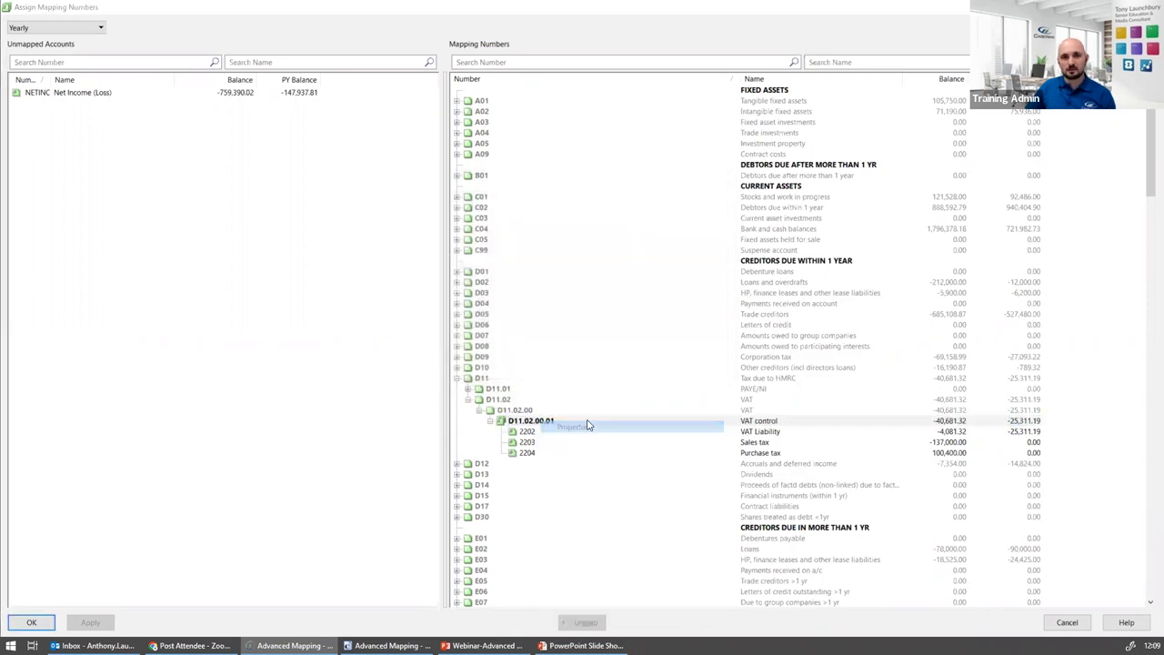
click(720, 337)
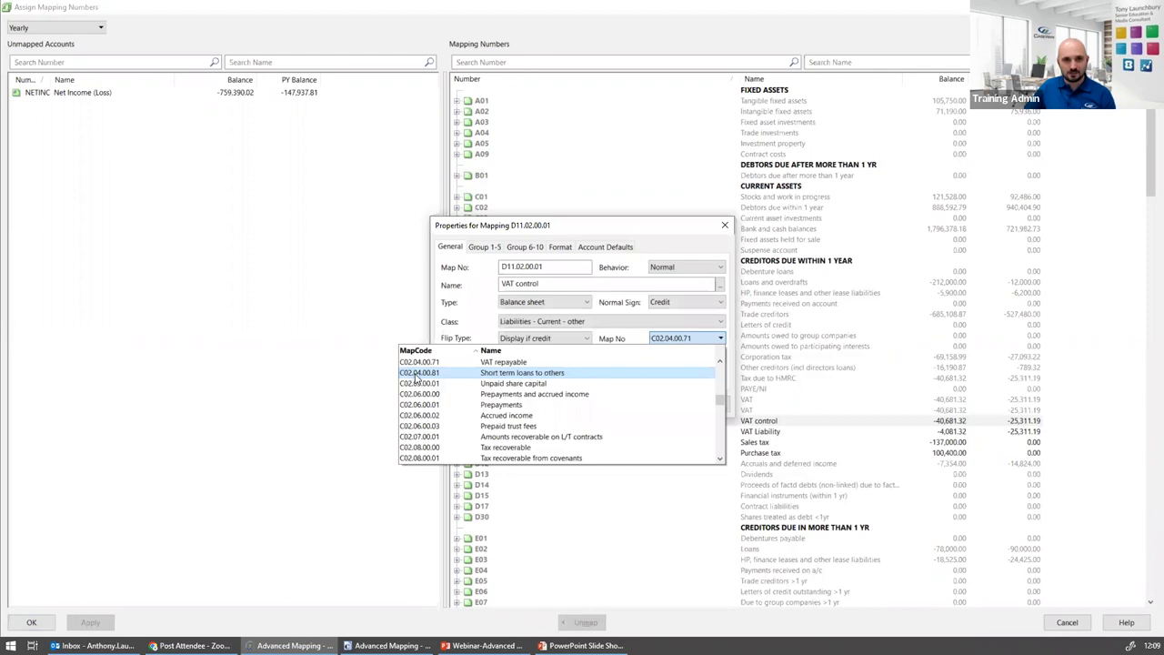
click(424, 373)
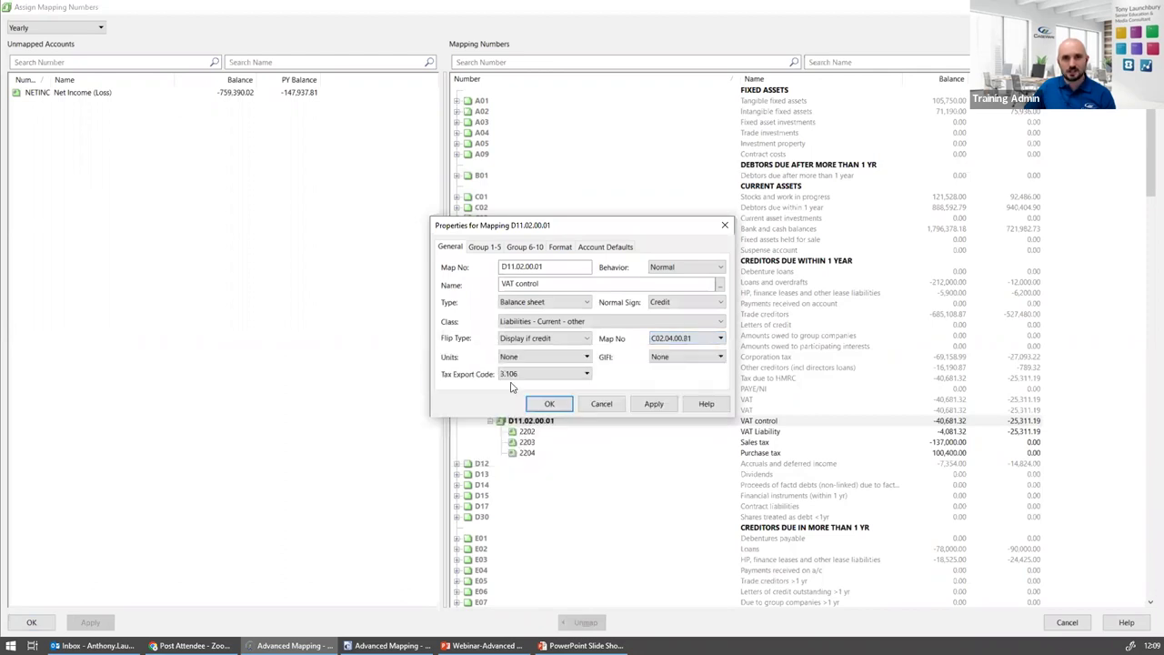
click(553, 404)
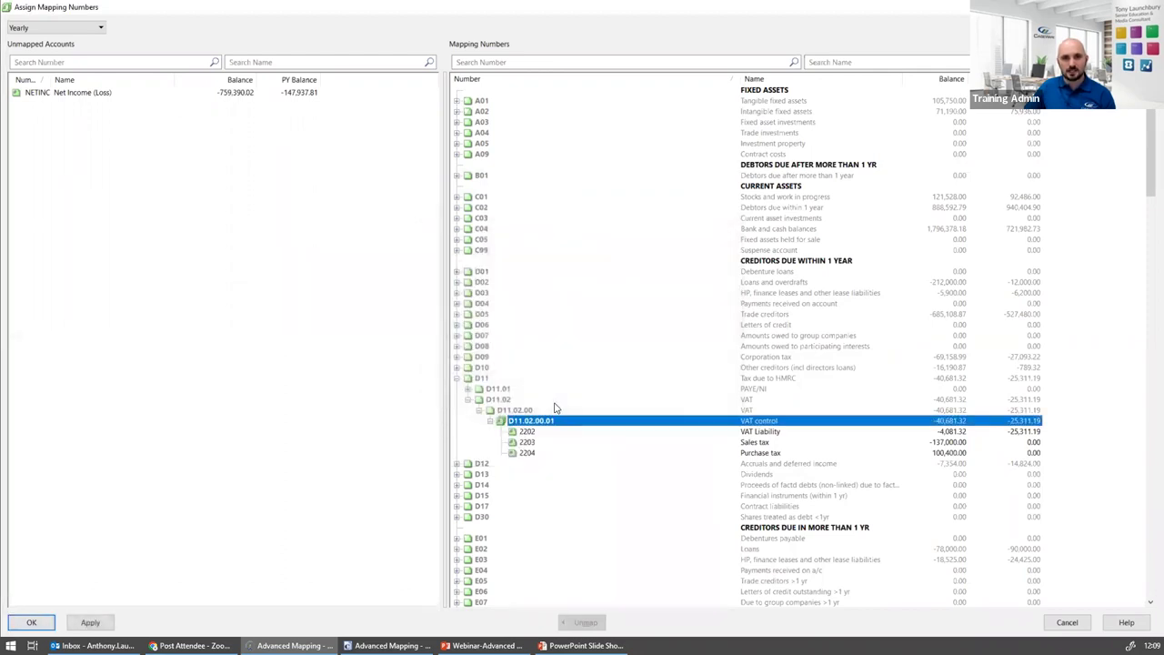
click(90, 622)
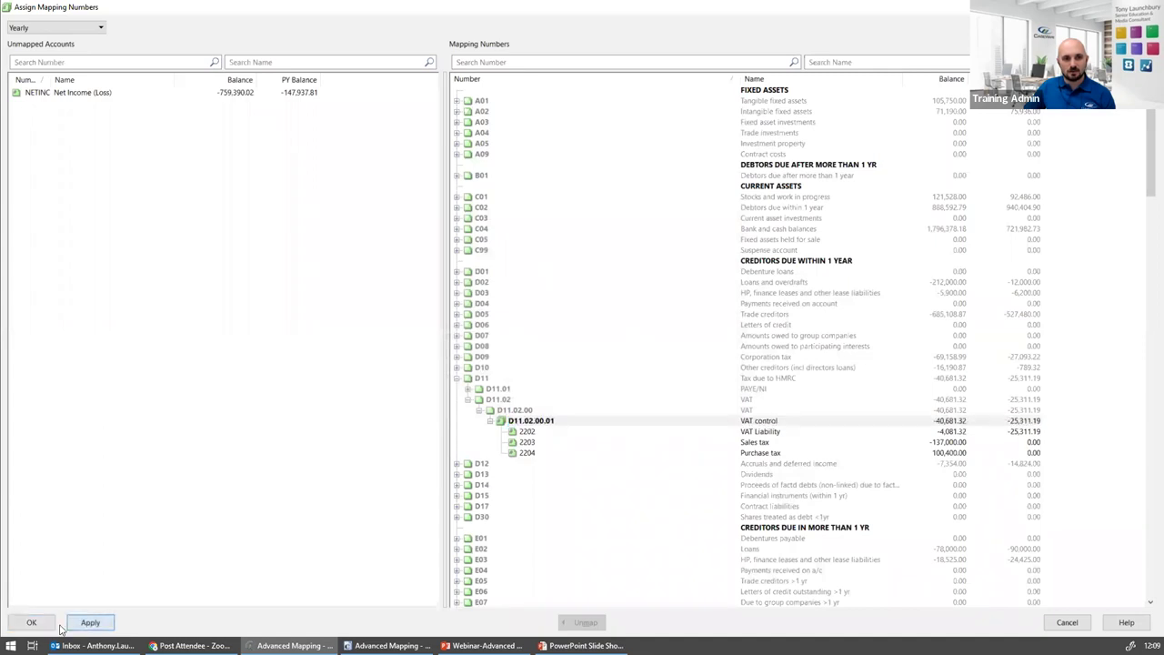
click(50, 627)
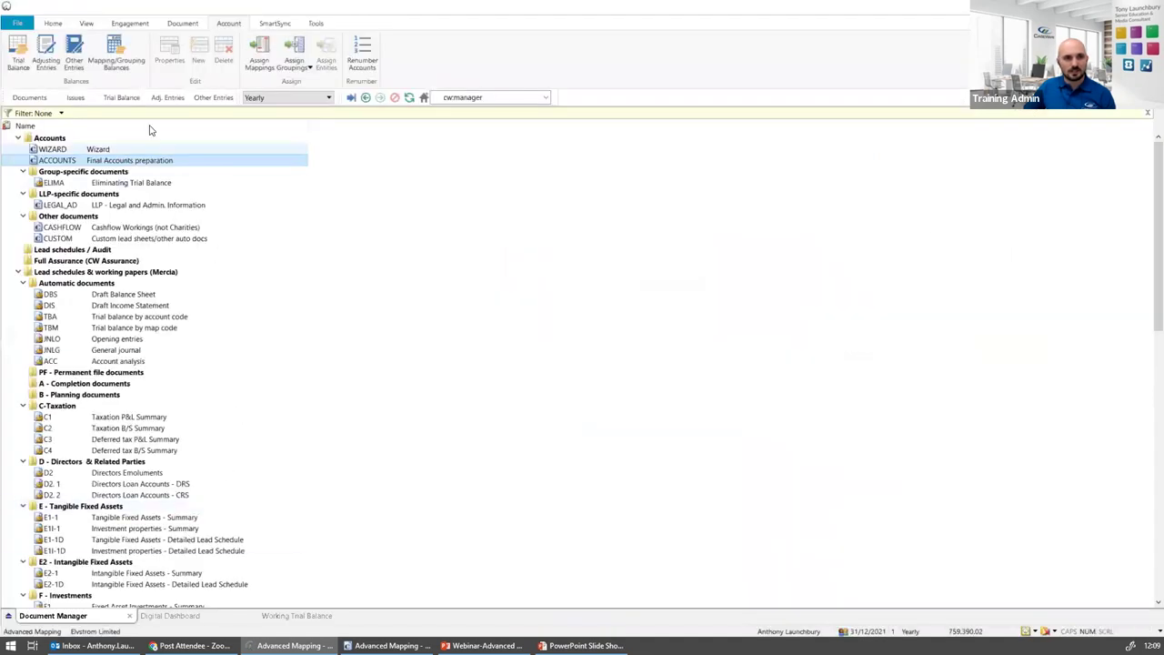
Open the working trial balance and locate the map numbers of the VAT Liability, Sales tax and Purchase tax accounts
click(121, 98)
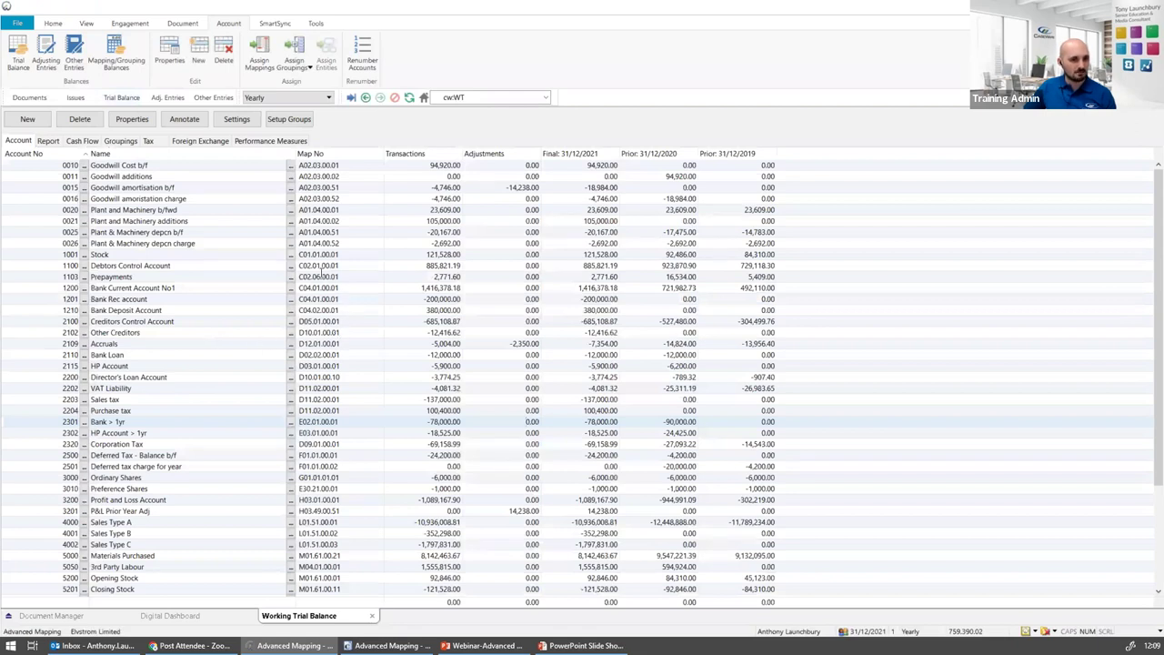
drag(121, 388, 318, 404)
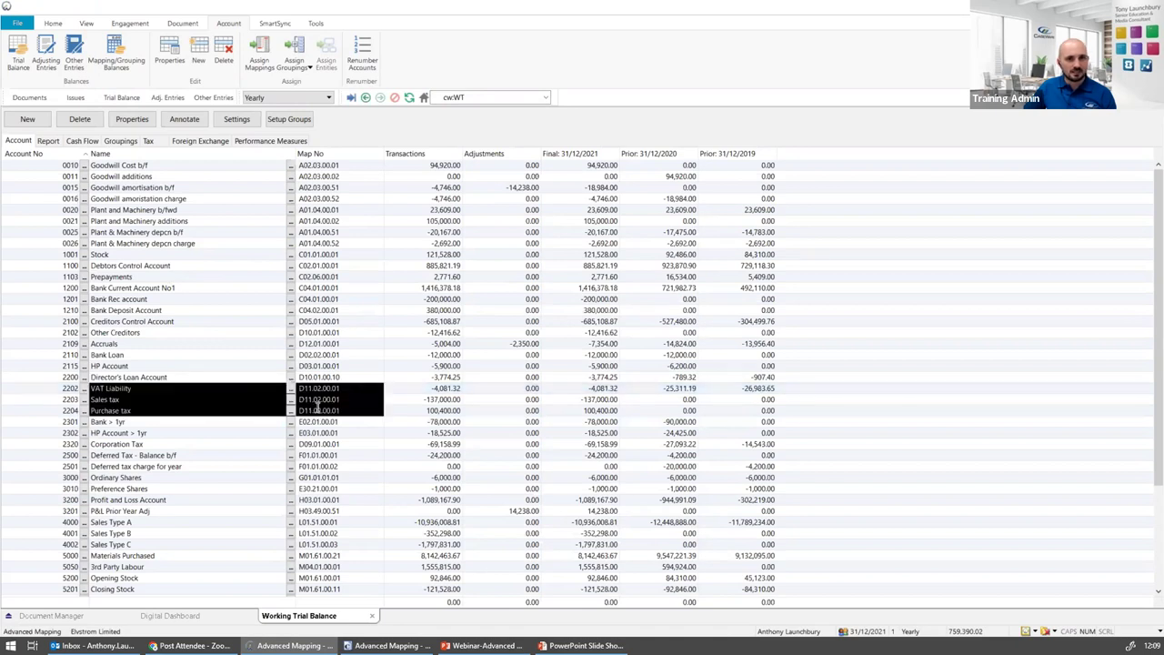
click(344, 410)
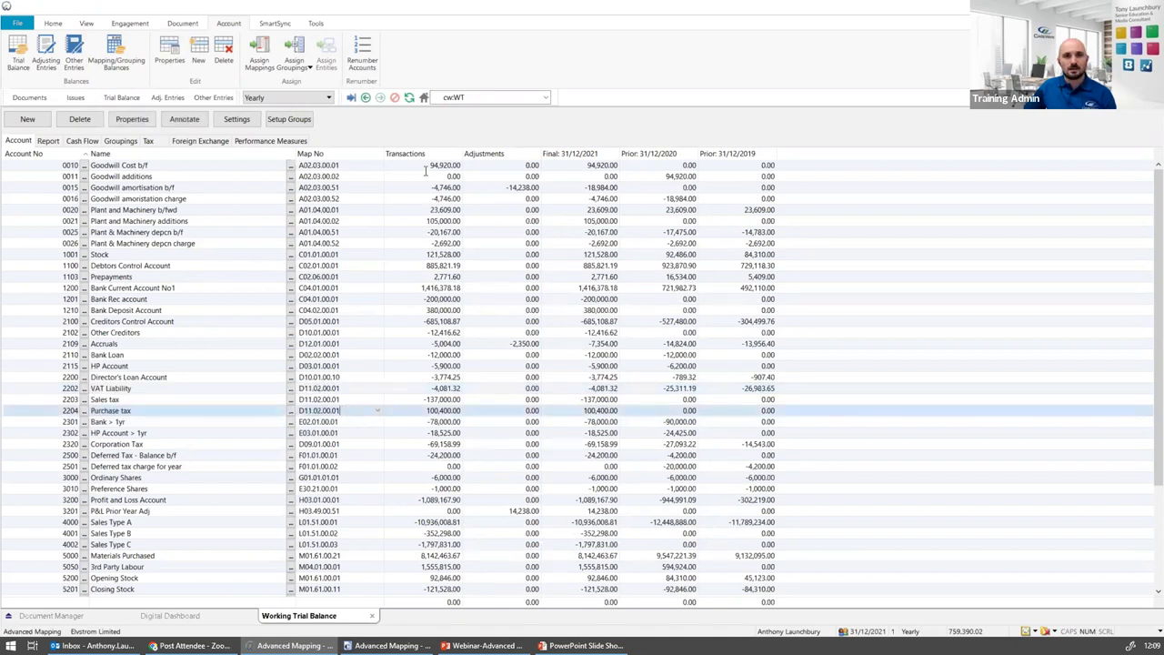
Add the hidden Map No (Flip) column to the trial balance's active columns, directly after Map No
click(88, 23)
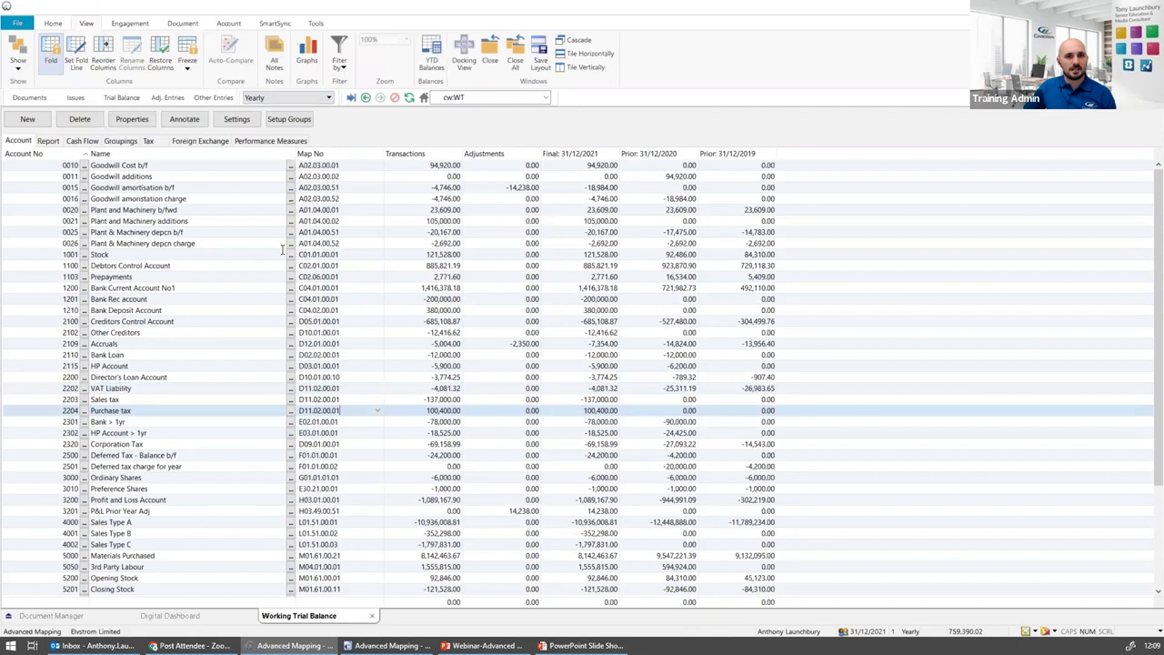
click(103, 60)
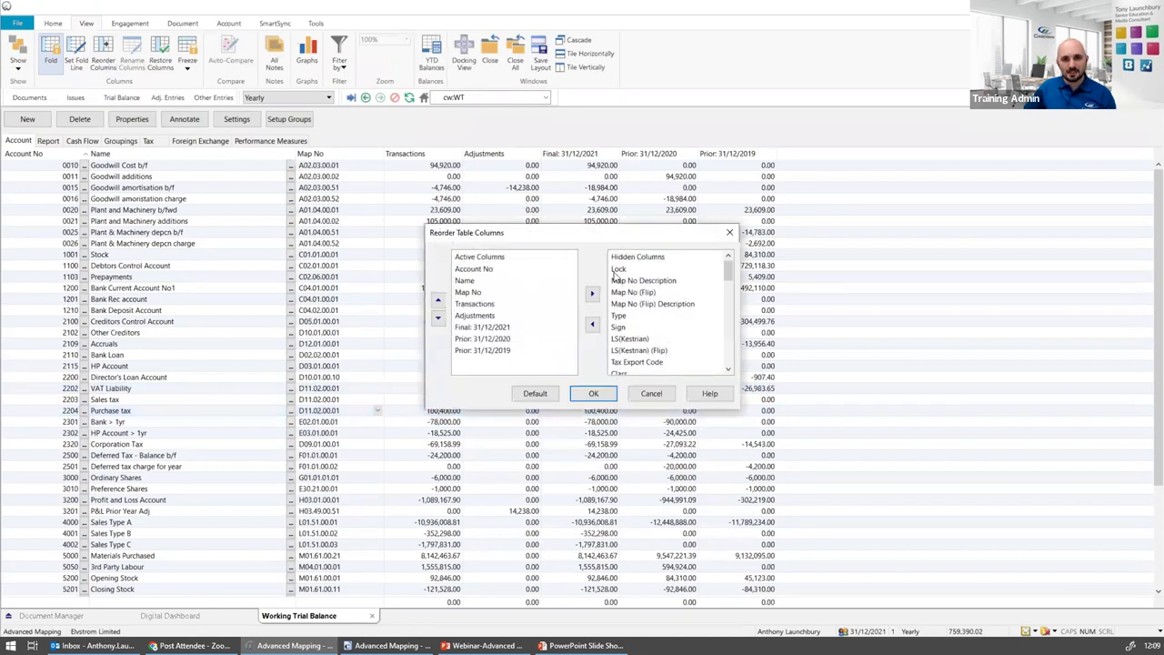
drag(571, 239, 771, 334)
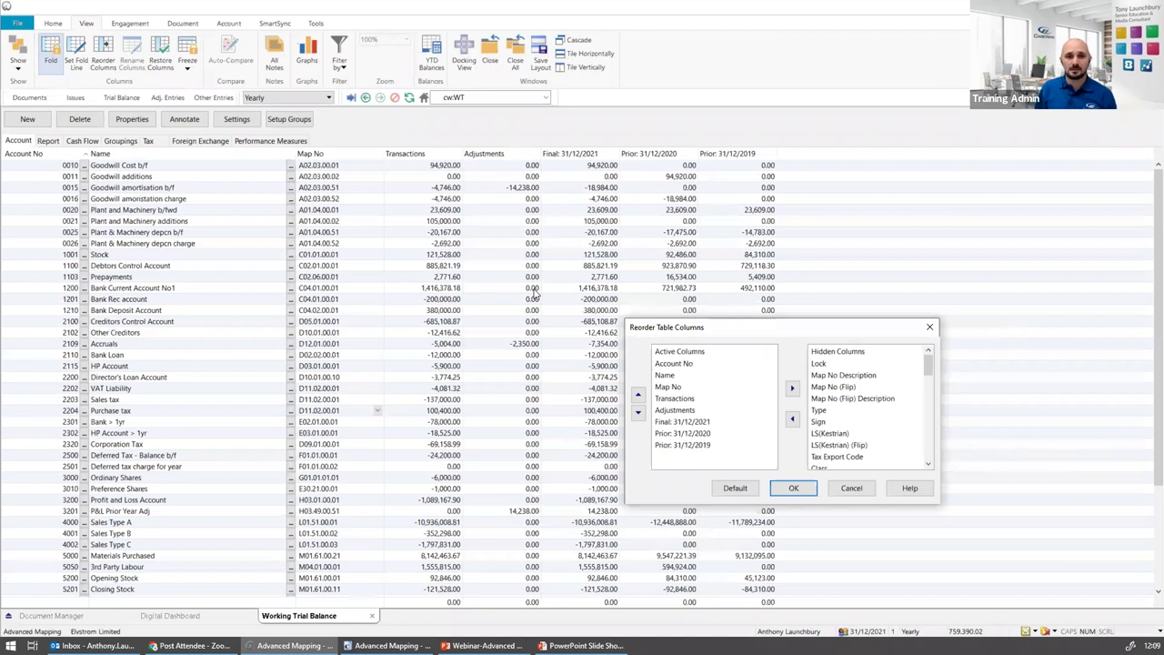
click(853, 388)
click(721, 389)
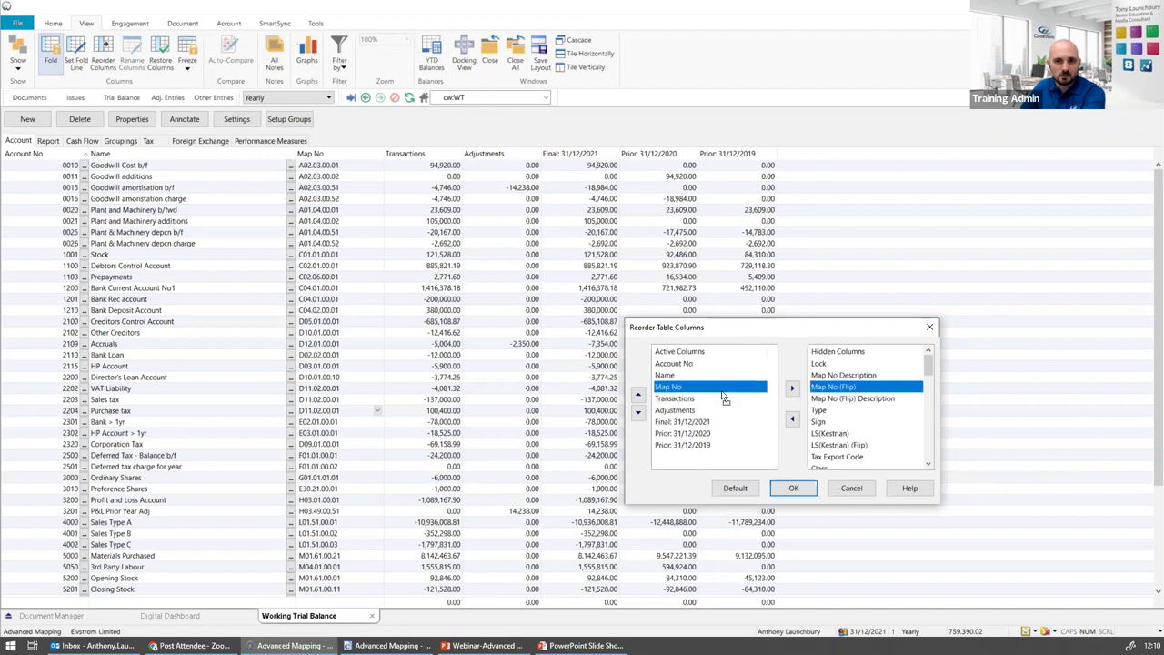
click(724, 398)
Add the LS(Mercia) and LS(Mercia) (Flip) columns after Map No (Flip) and apply the new column layout
drag(928, 365, 929, 383)
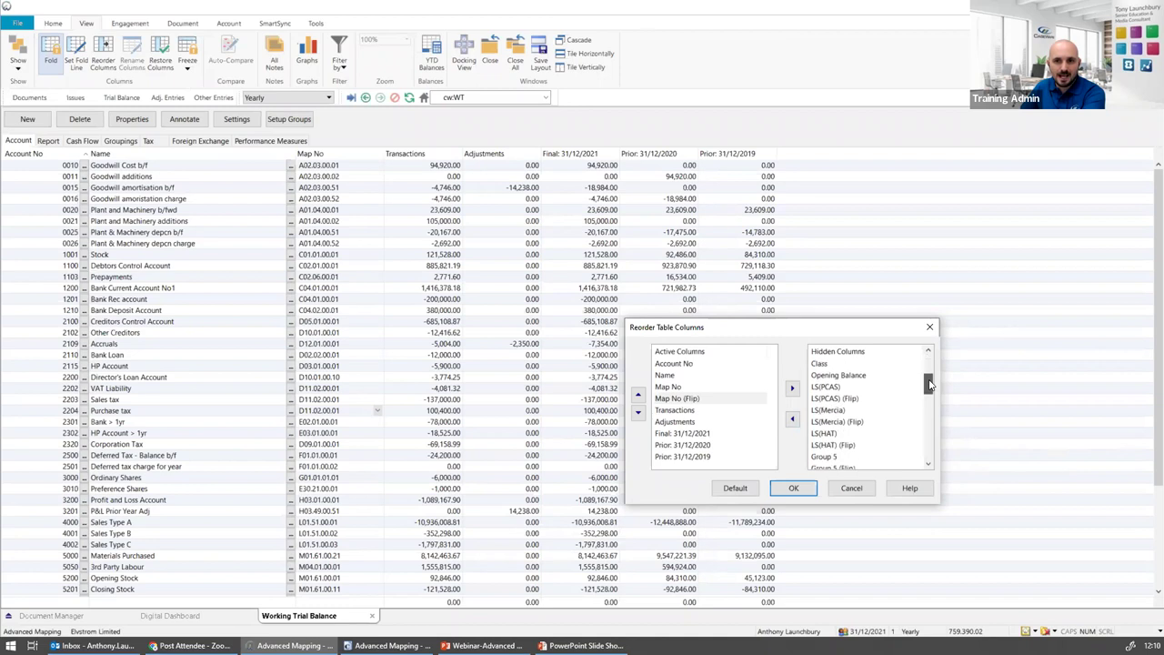
click(844, 413)
shift+click(841, 424)
click(792, 418)
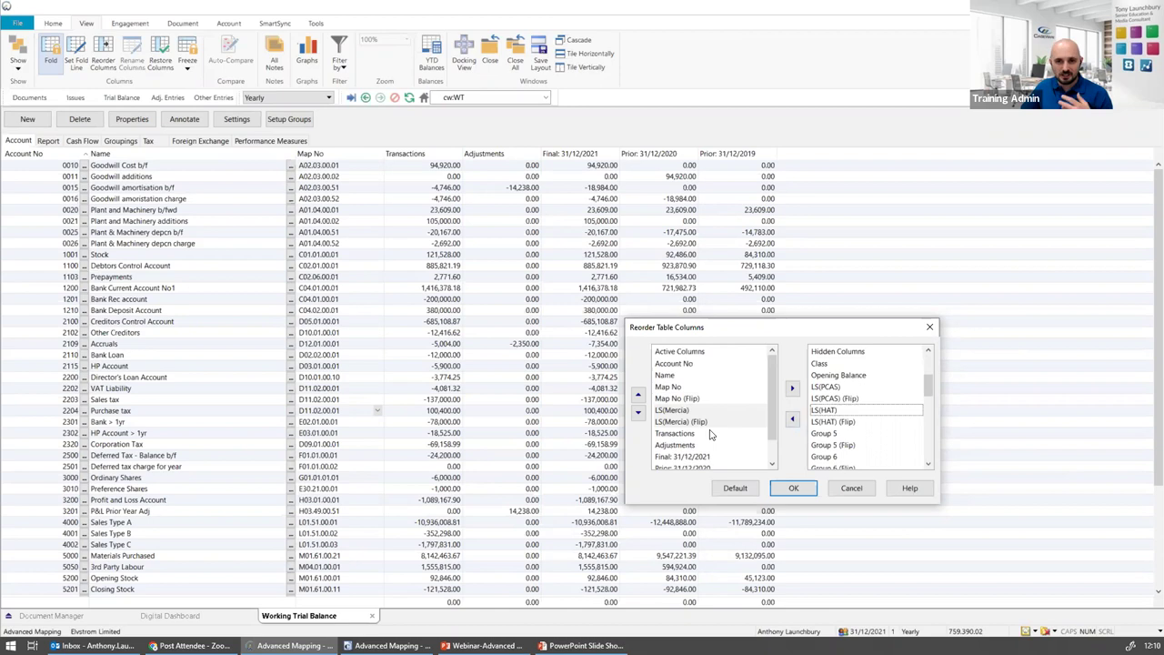
scroll(759, 471, up, 1)
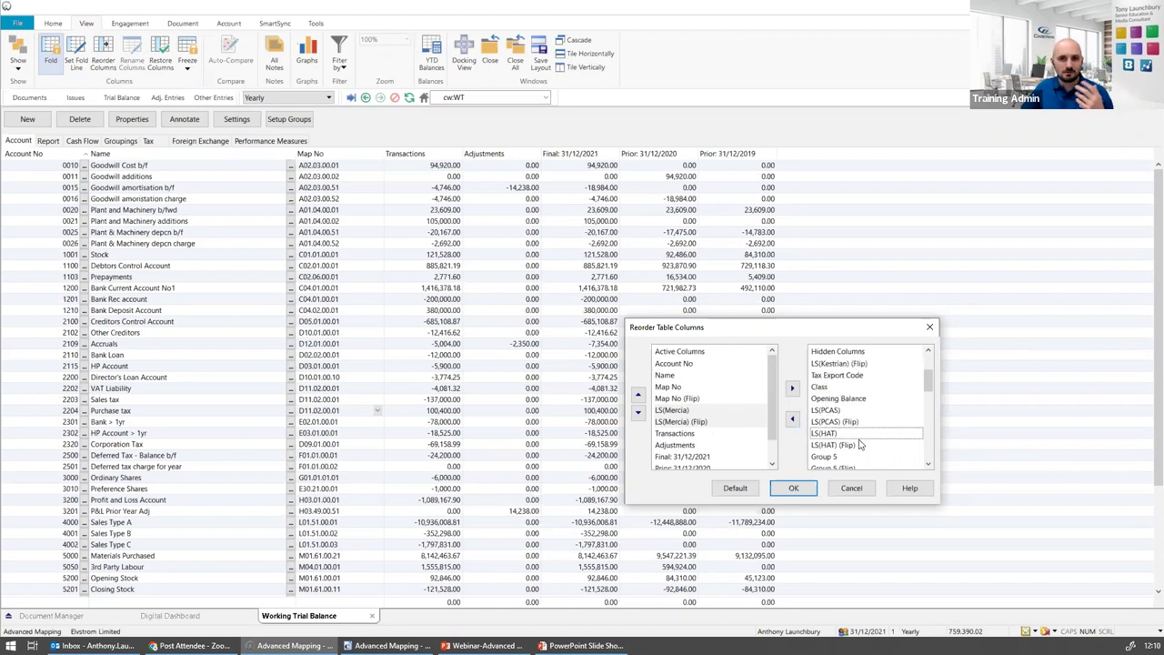
click(803, 492)
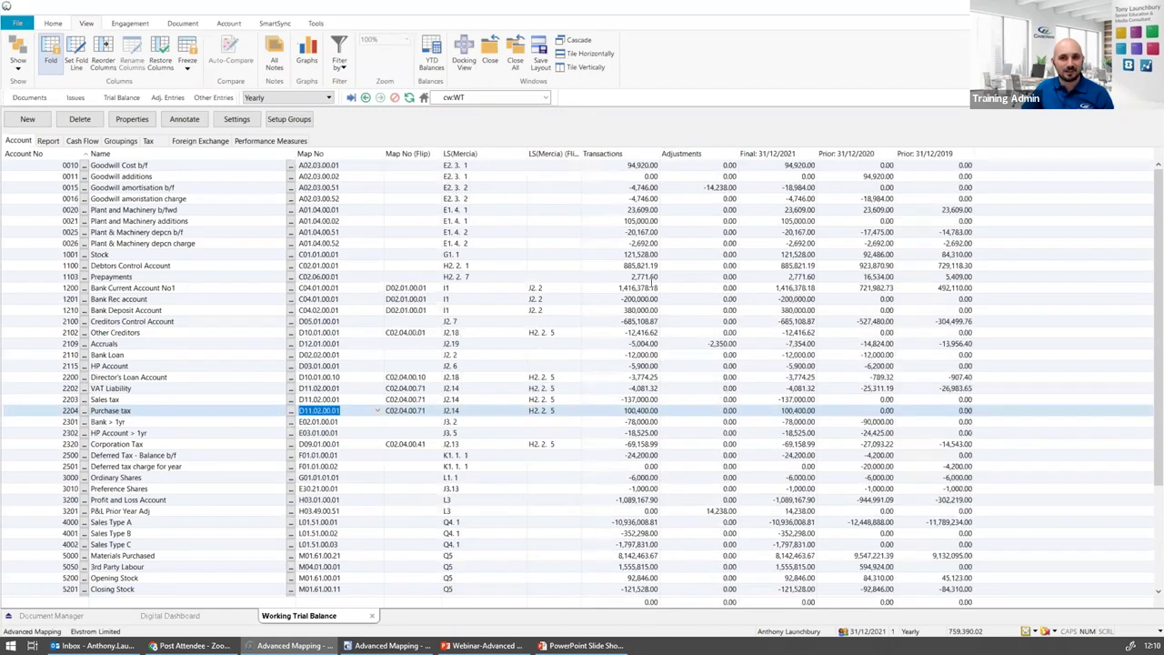
Narrow the LS(Mercia) (Flip) column slightly and select the Purchase tax account's Map No (Flip) value
drag(582, 152, 573, 153)
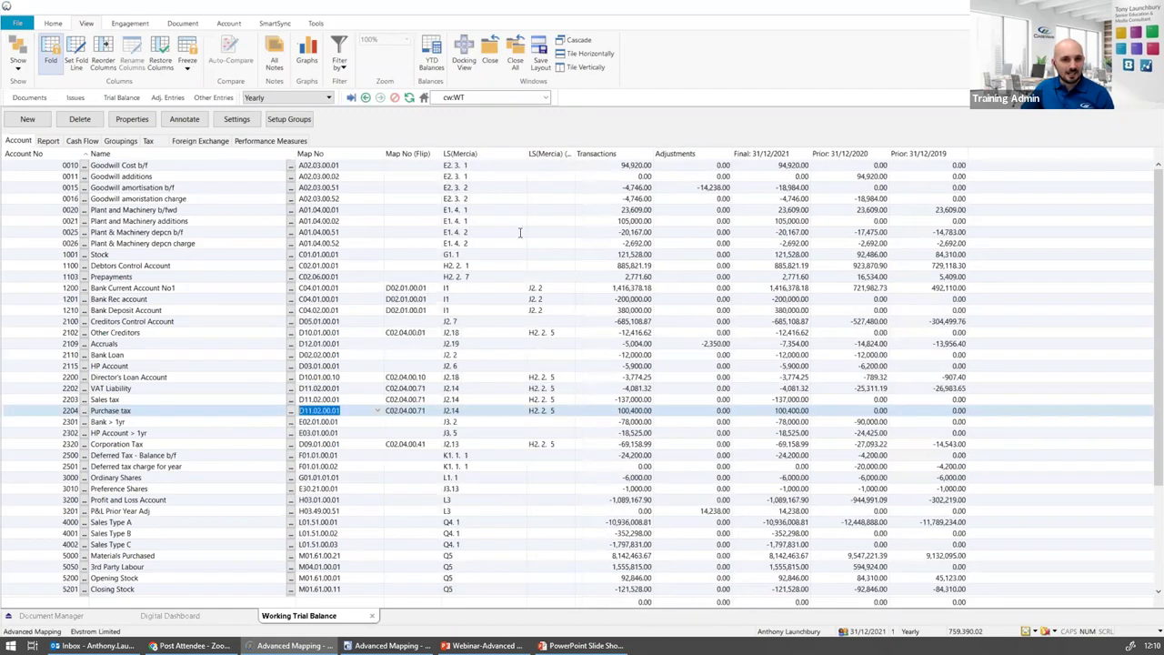
drag(428, 410, 386, 411)
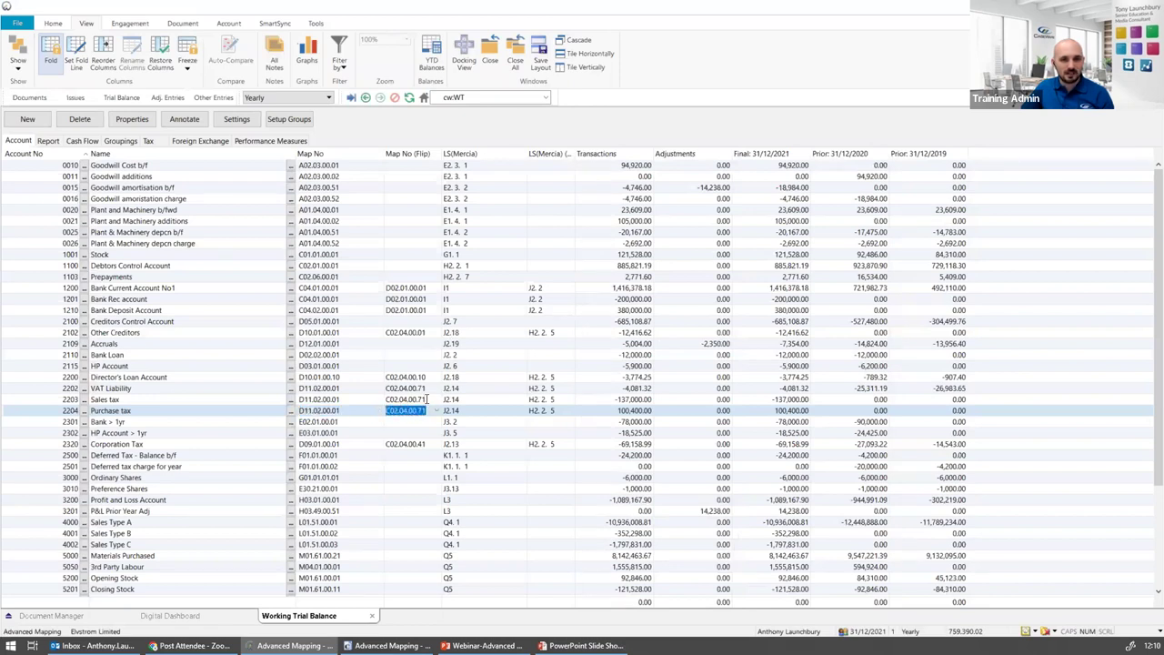
Check the flip type and flip map number in the properties of mapping number D11.02.00.01 VAT control, leaving them as they are
click(423, 399)
double_click(421, 410)
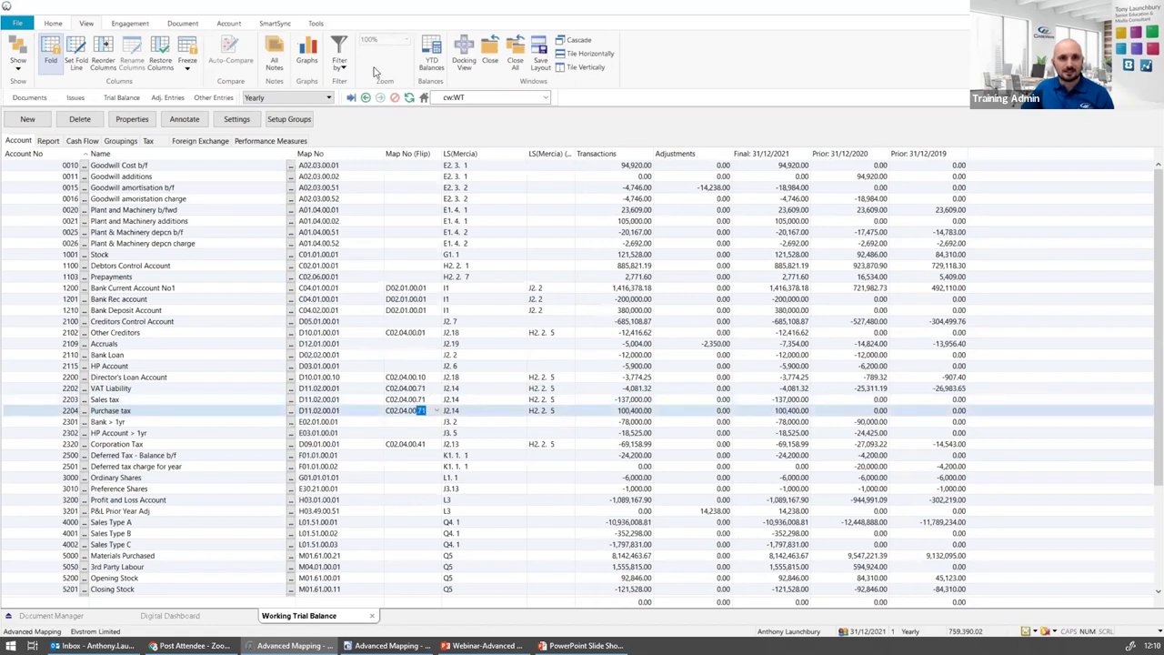
click(230, 24)
click(268, 66)
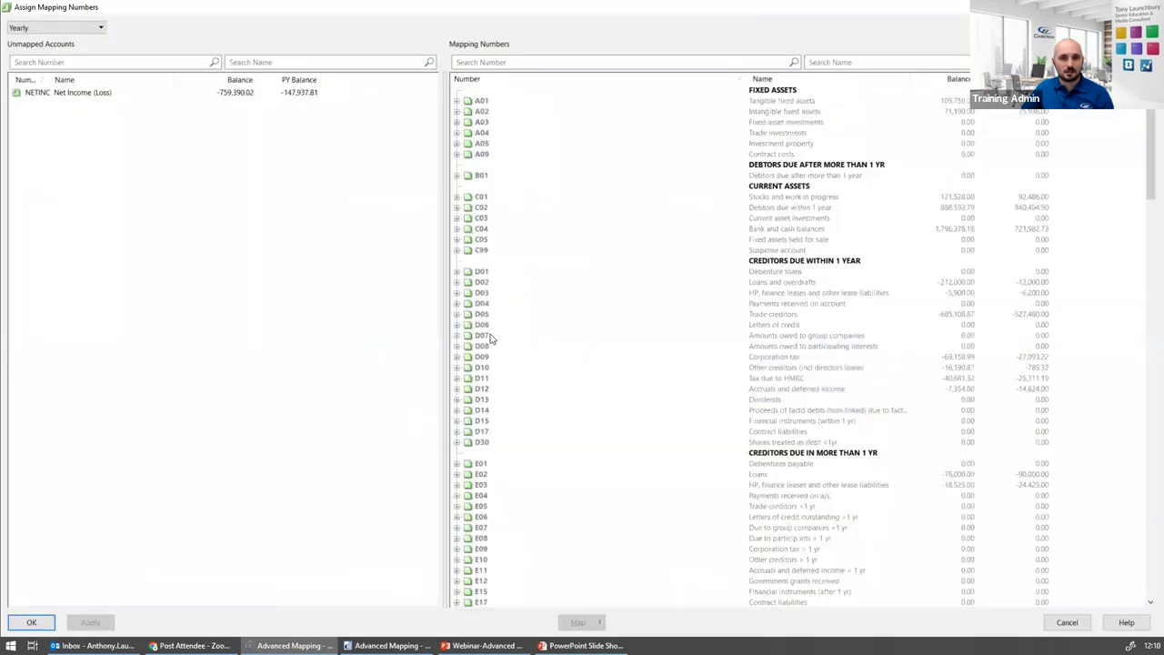
click(570, 389)
click(458, 378)
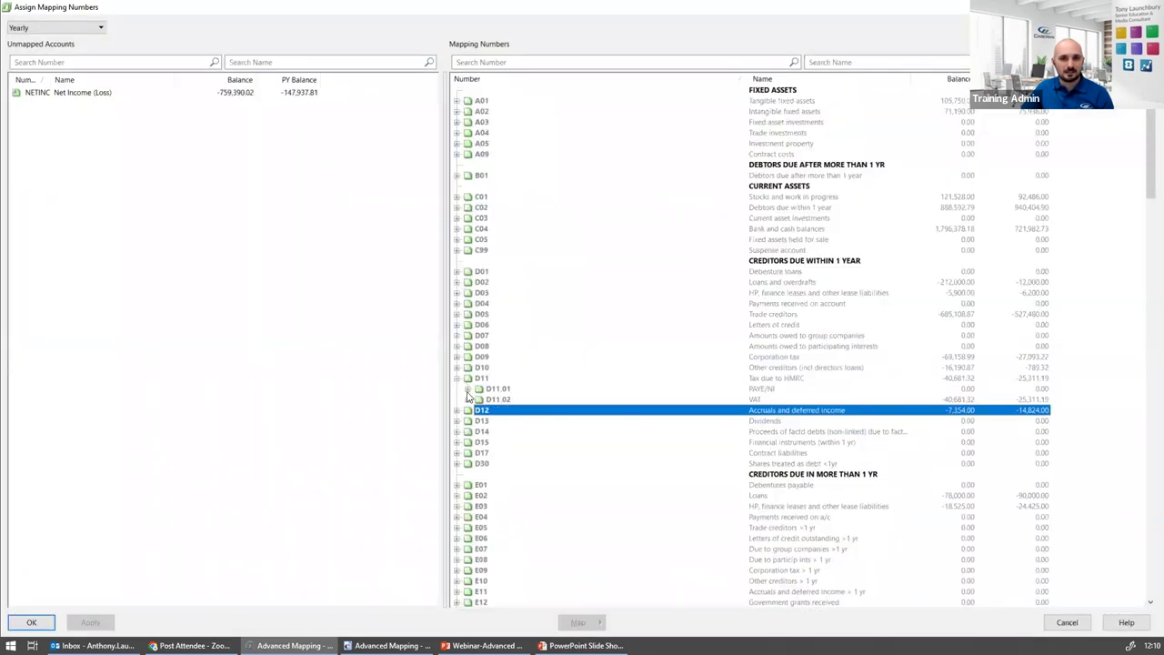
click(467, 399)
click(478, 410)
right_click(518, 420)
click(600, 396)
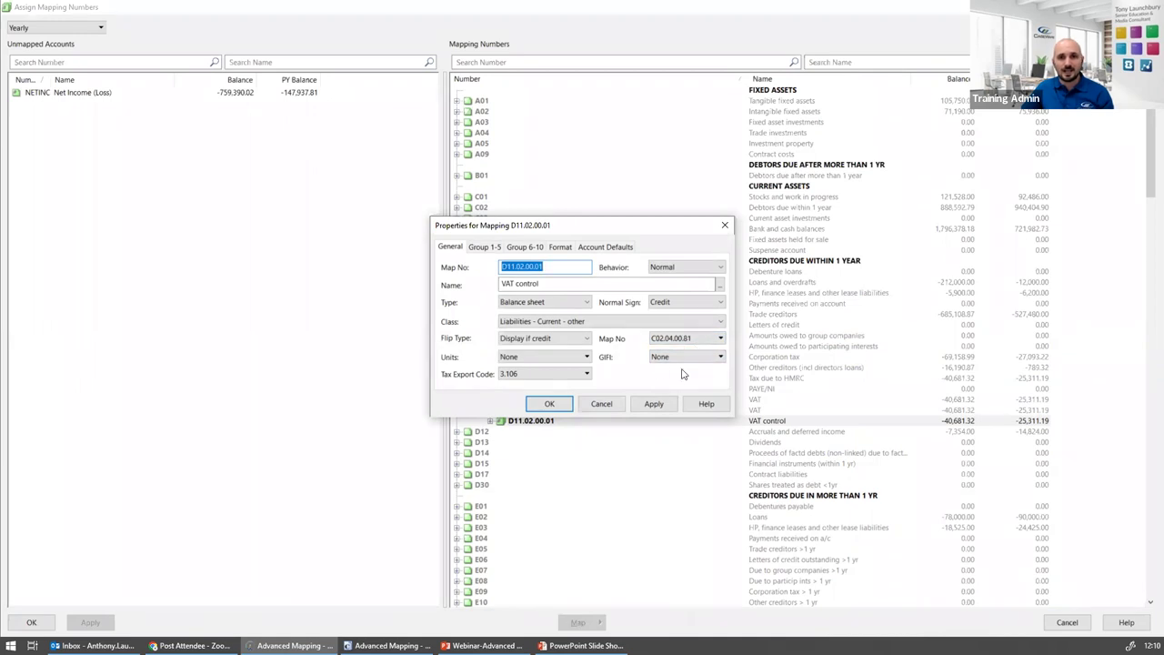
click(601, 406)
Unmap accounts 2202, 2203 and 2204 from D11.02.00.01, and clear their Map No (Flip) and LS(Mercia) values in the trial balance
click(490, 421)
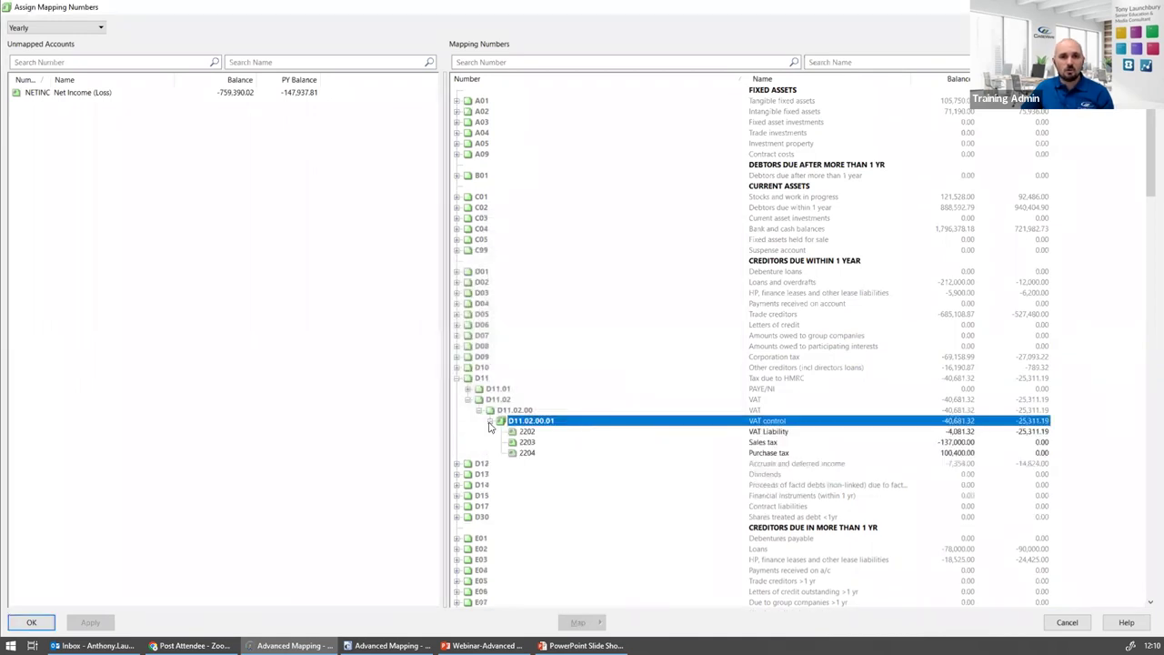
click(527, 433)
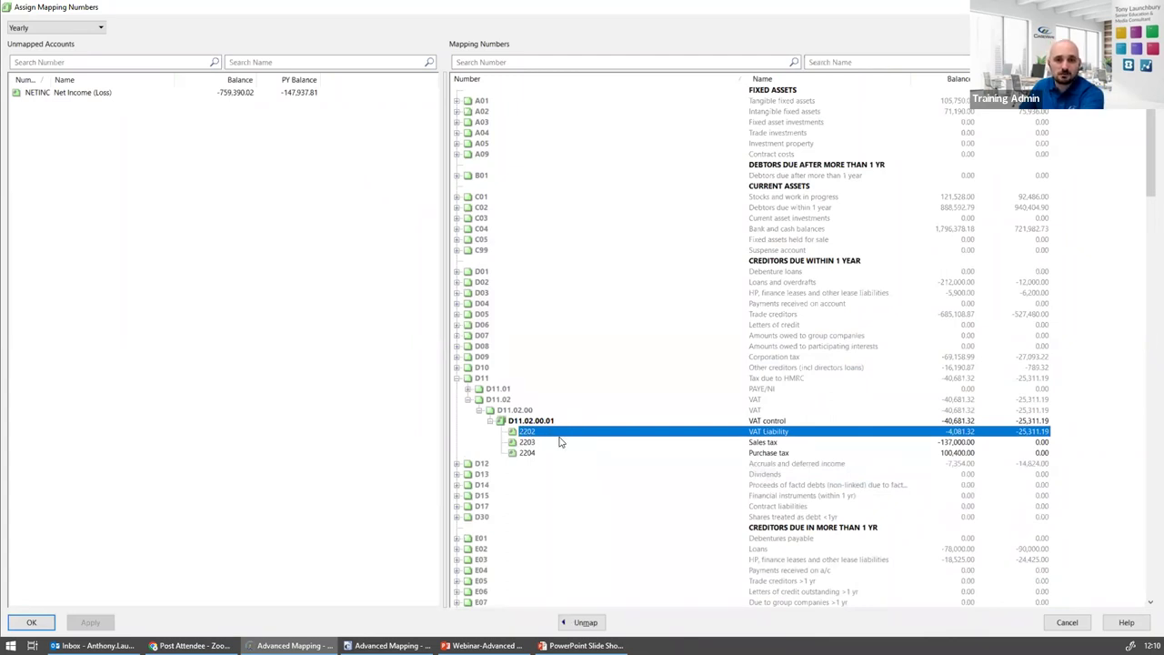
key(Delete)
key(Delete)
key(Delete)
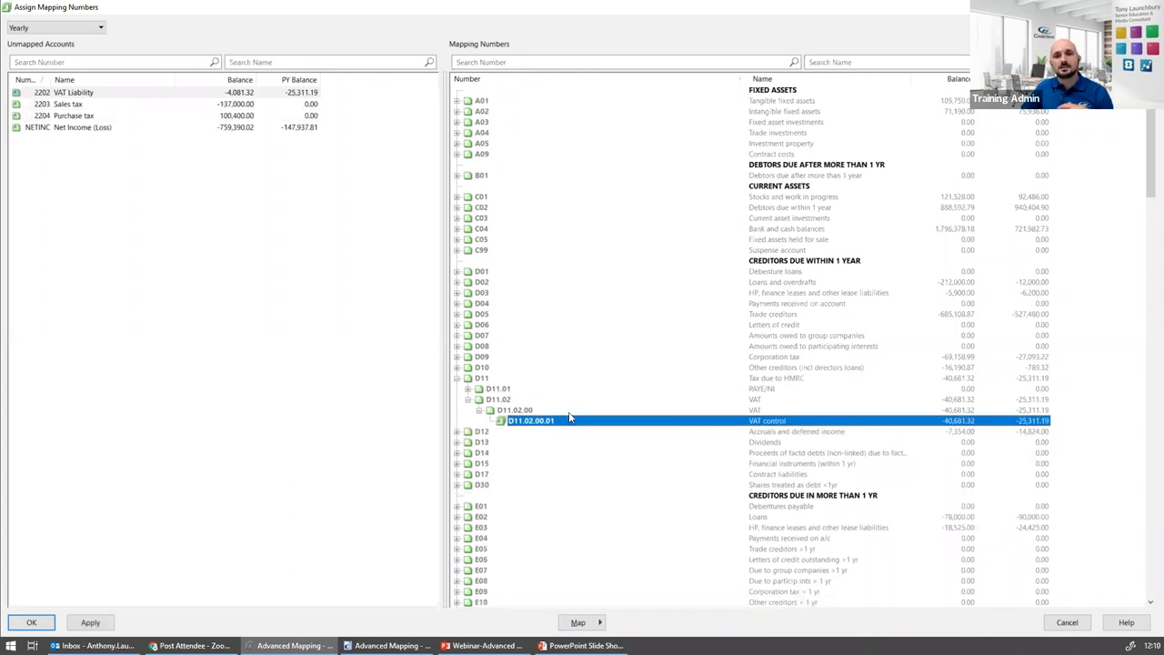
click(90, 622)
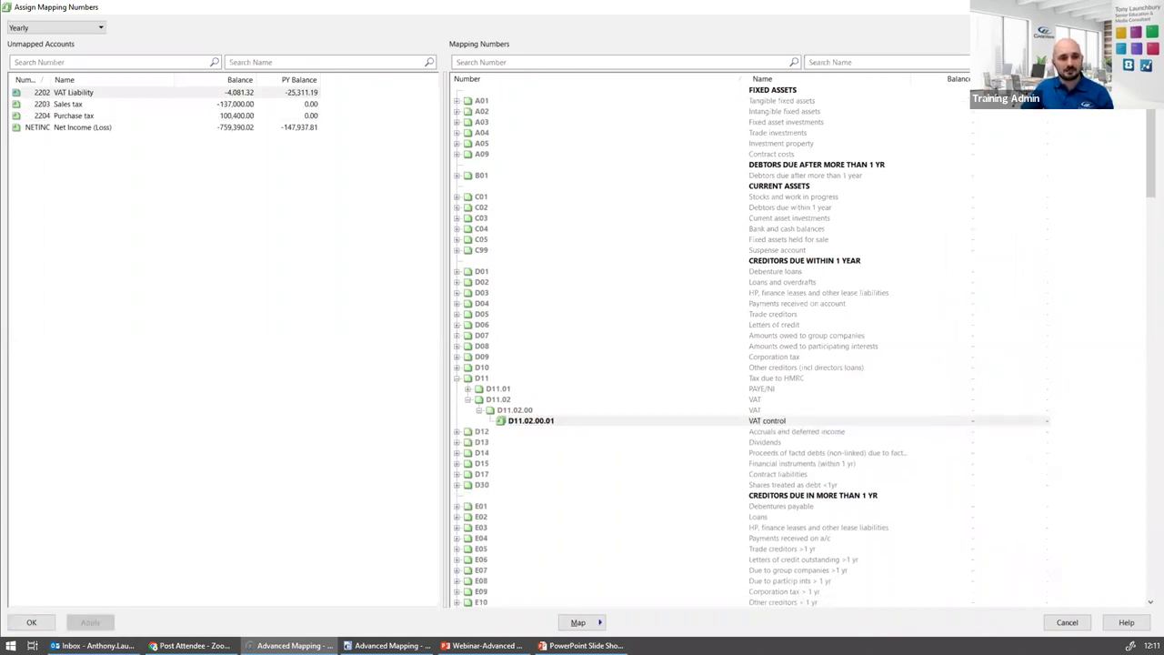
click(31, 624)
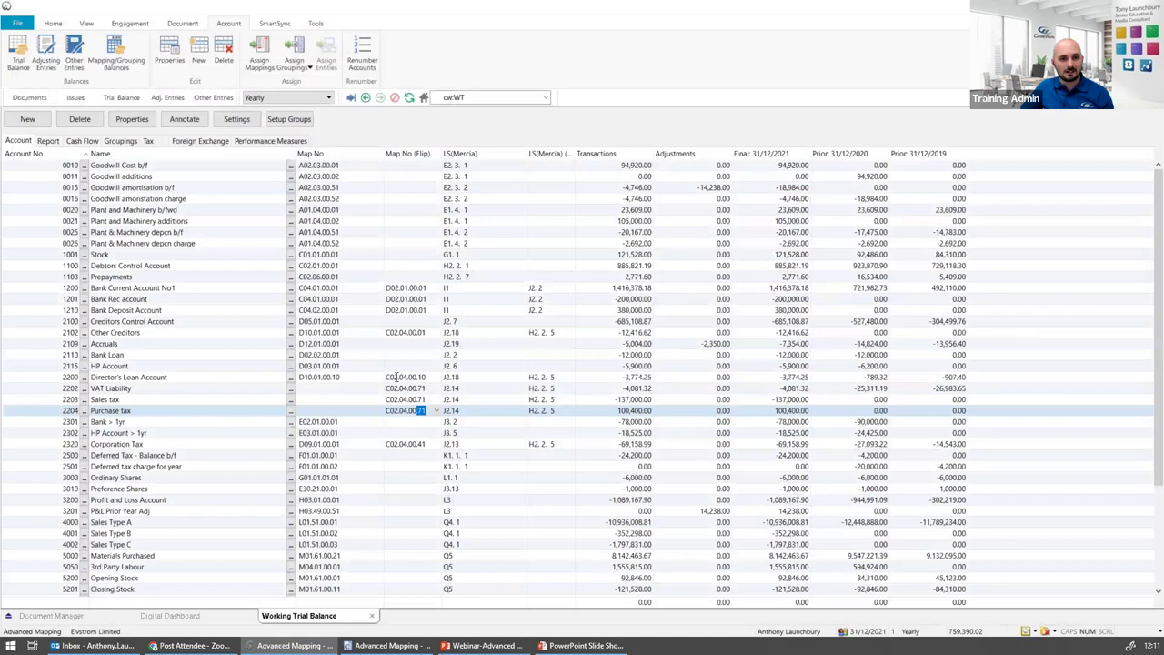
drag(388, 389, 544, 409)
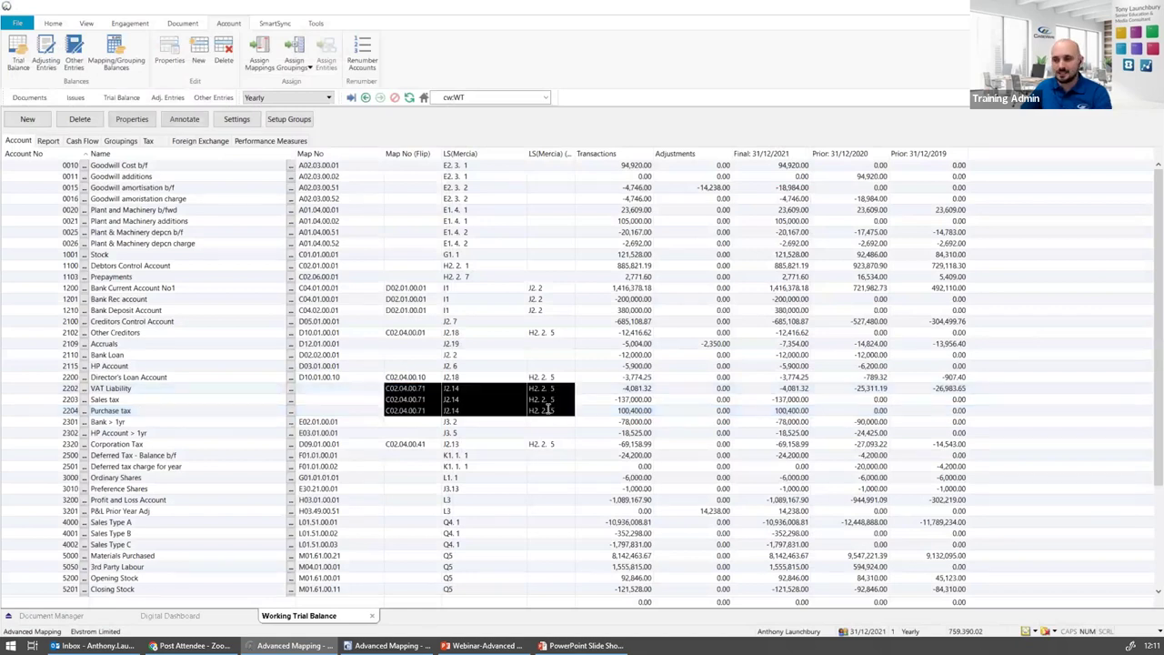
key(Delete)
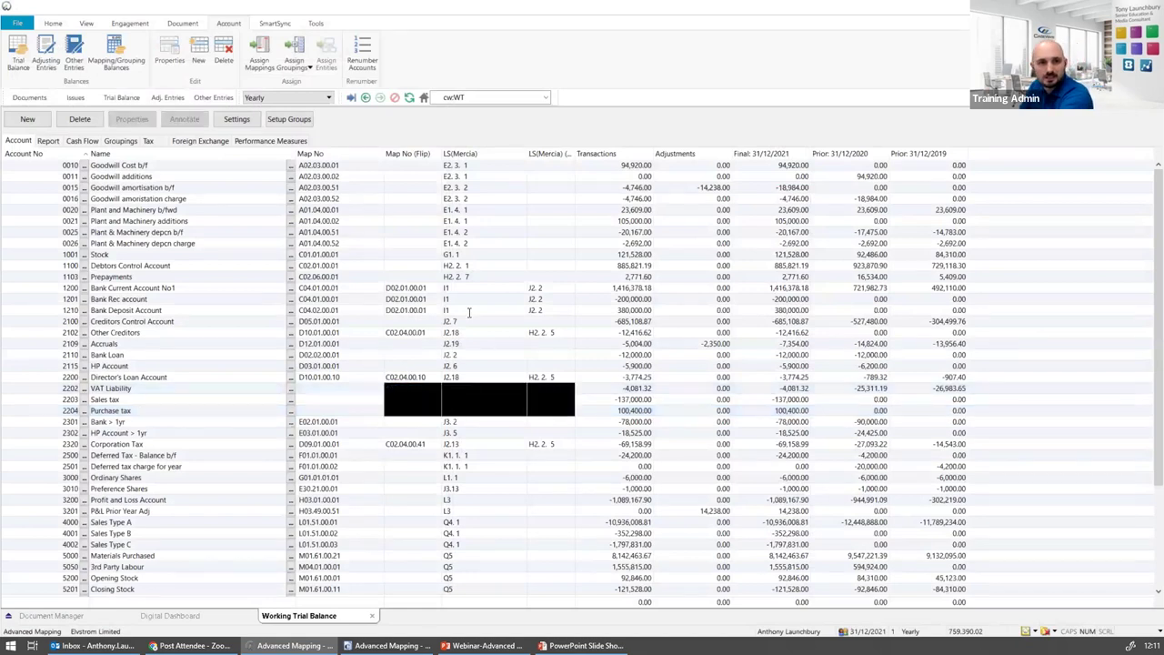
Map the unmapped VAT Liability, Sales tax and Purchase tax accounts back to mapping number D11.02.00.01 VAT control
click(268, 61)
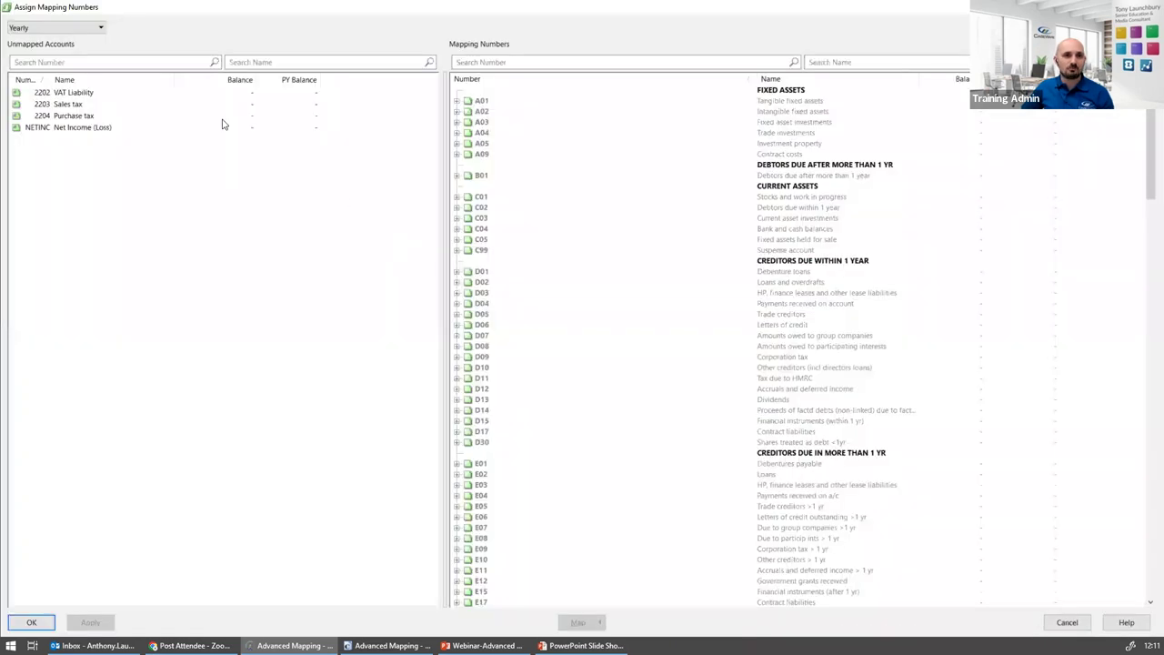
click(111, 93)
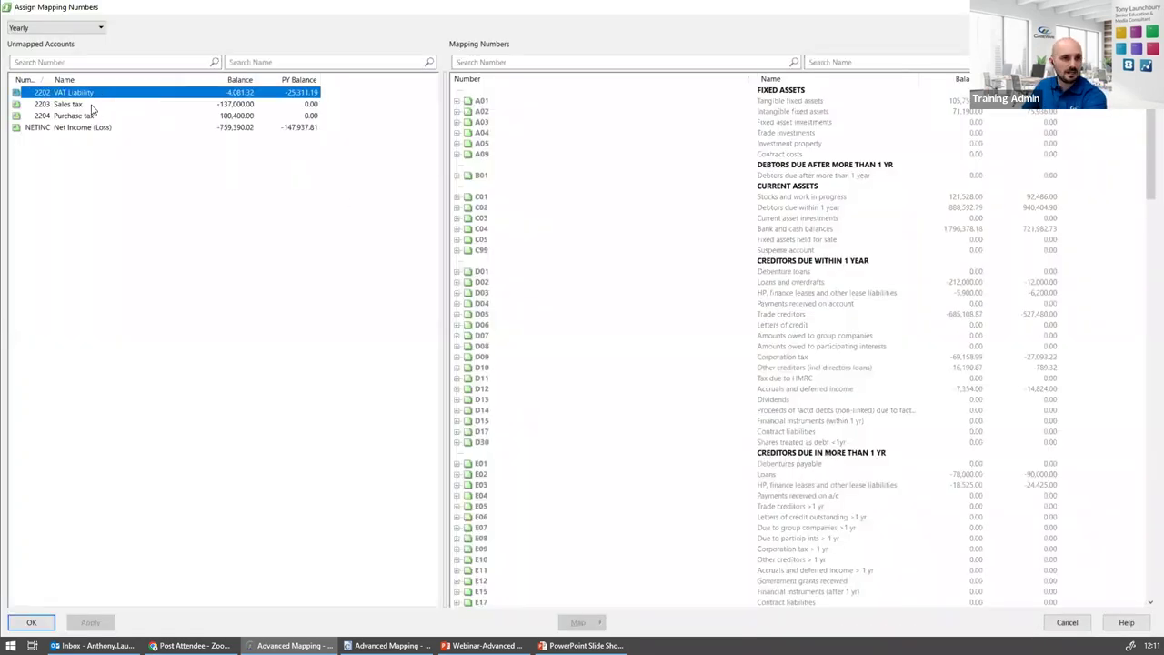
ctrl+click(93, 105)
ctrl+click(109, 118)
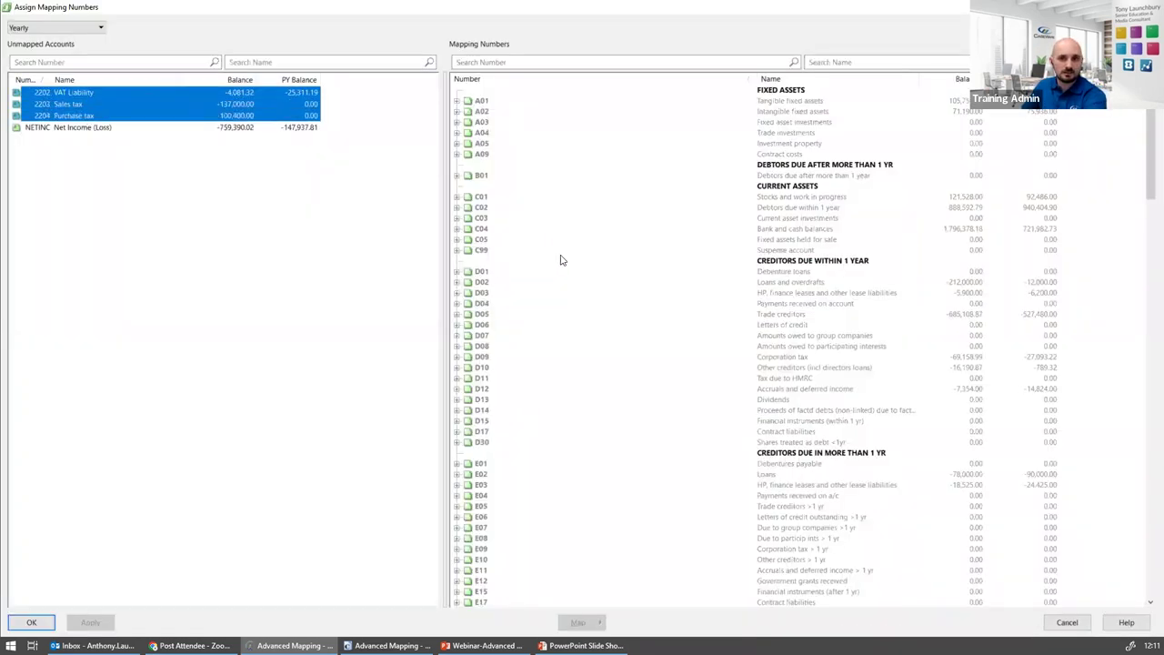
click(660, 380)
click(456, 377)
click(467, 399)
click(478, 410)
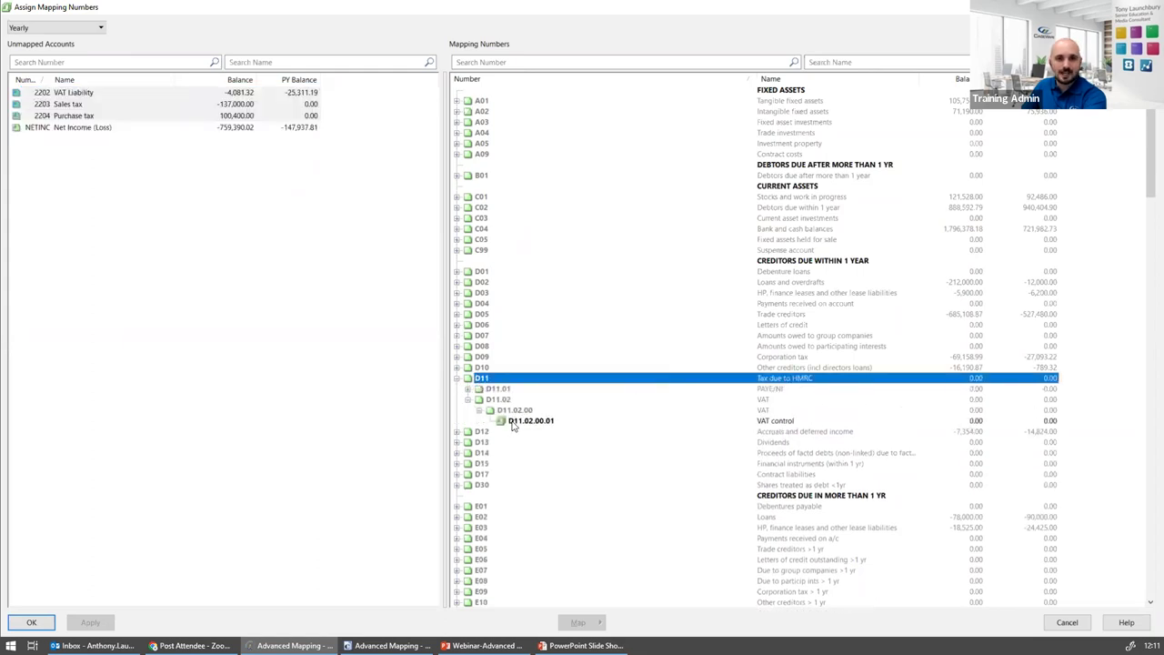
click(512, 421)
double_click(513, 422)
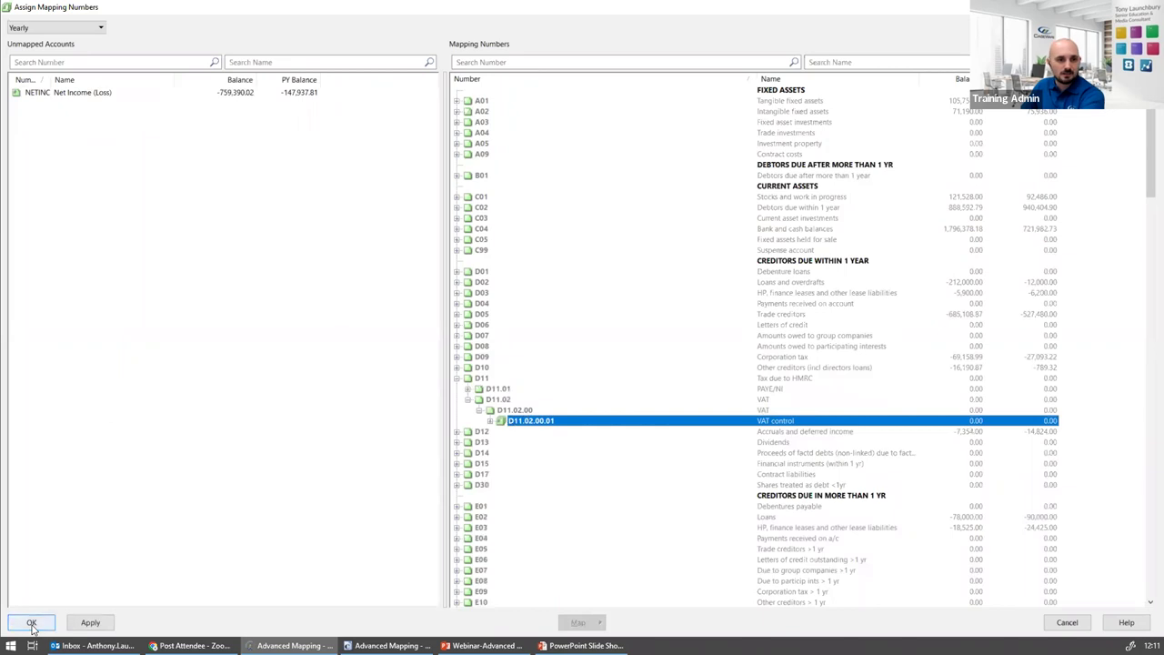
click(32, 623)
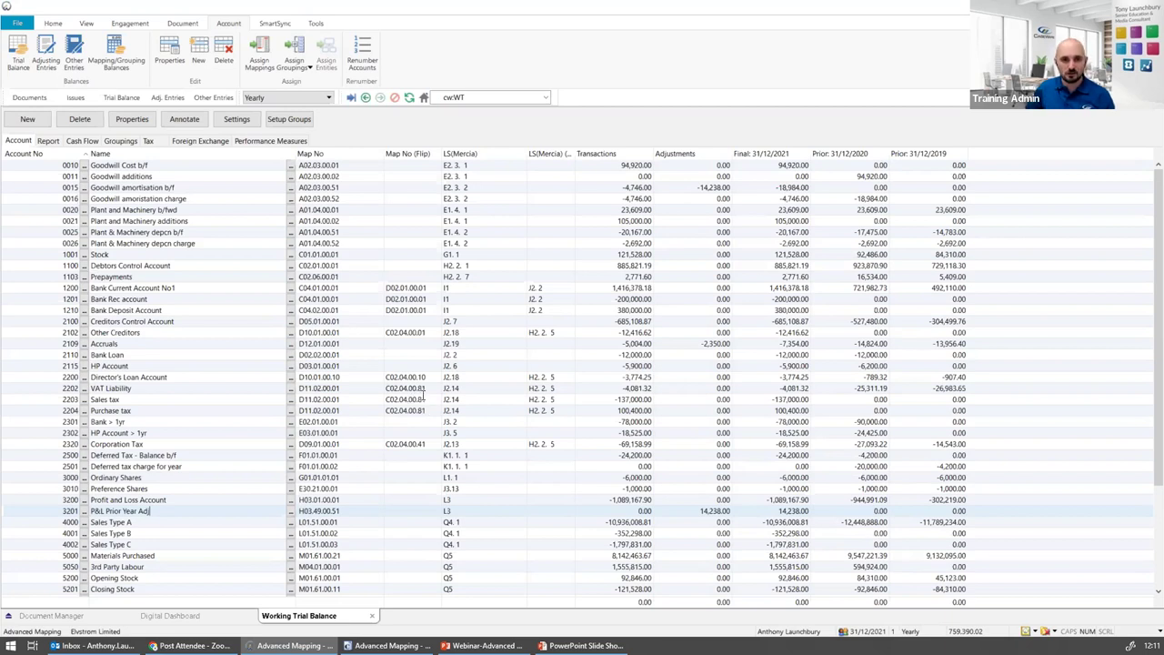
Set Map No (Flip) to C02.04.00.71 for the VAT Liability, Sales tax and Purchase tax accounts, choosing VAT repayable for Purchase tax
click(422, 389)
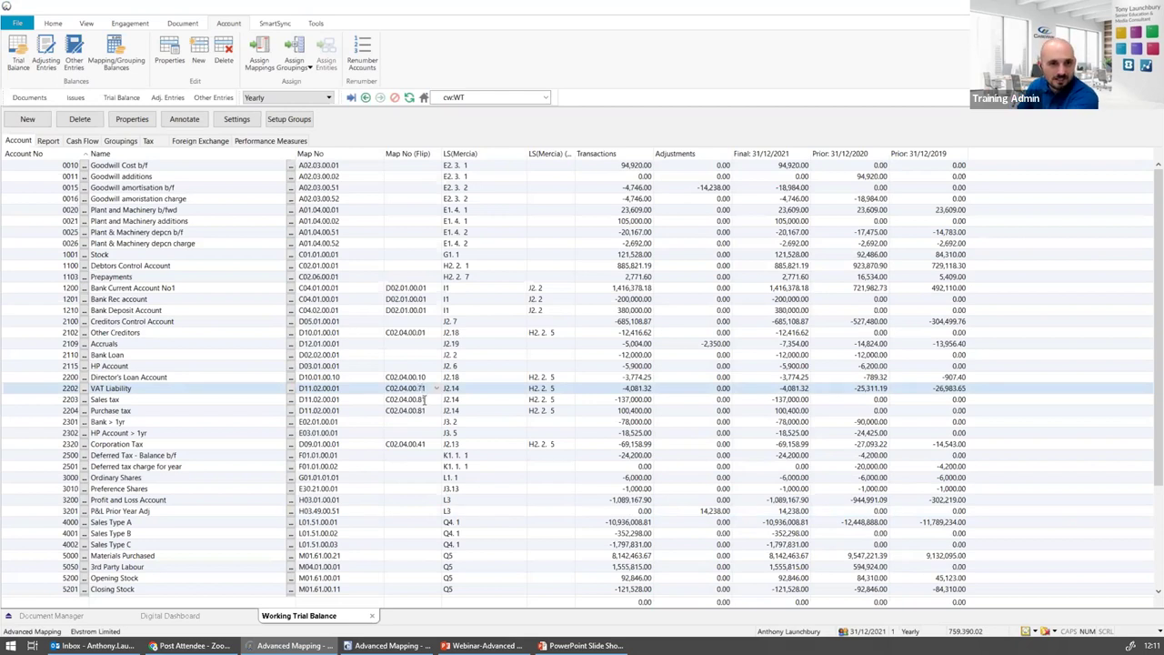
click(424, 401)
key(BackSpace)
key(BackSpace)
text(71)
key(Return)
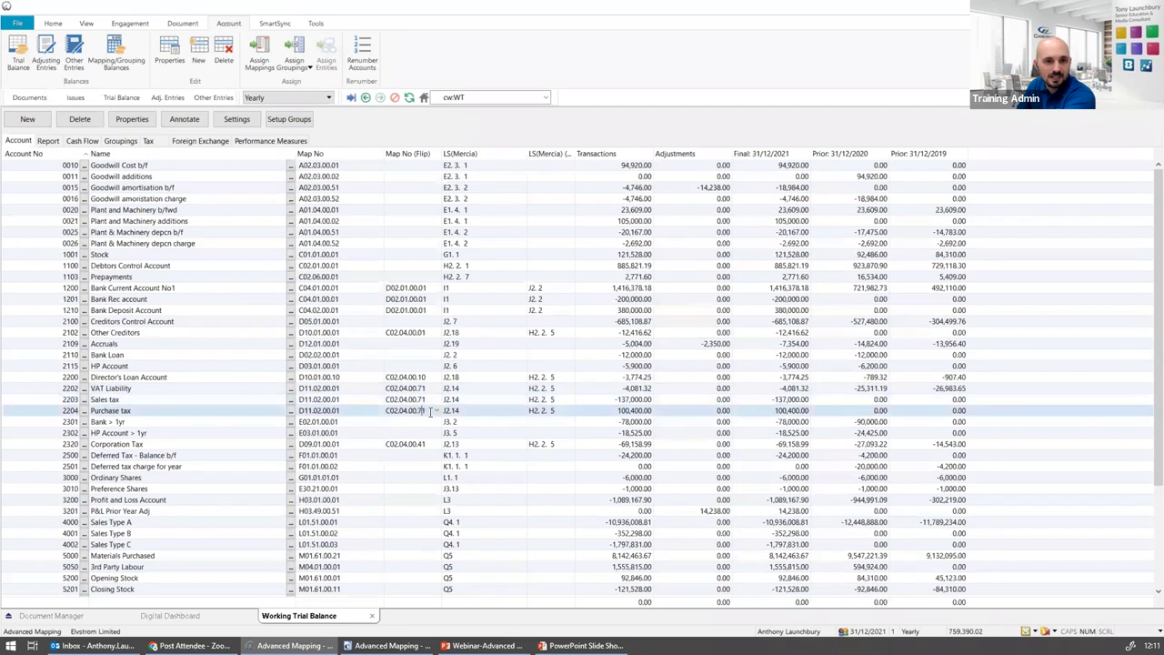
click(436, 414)
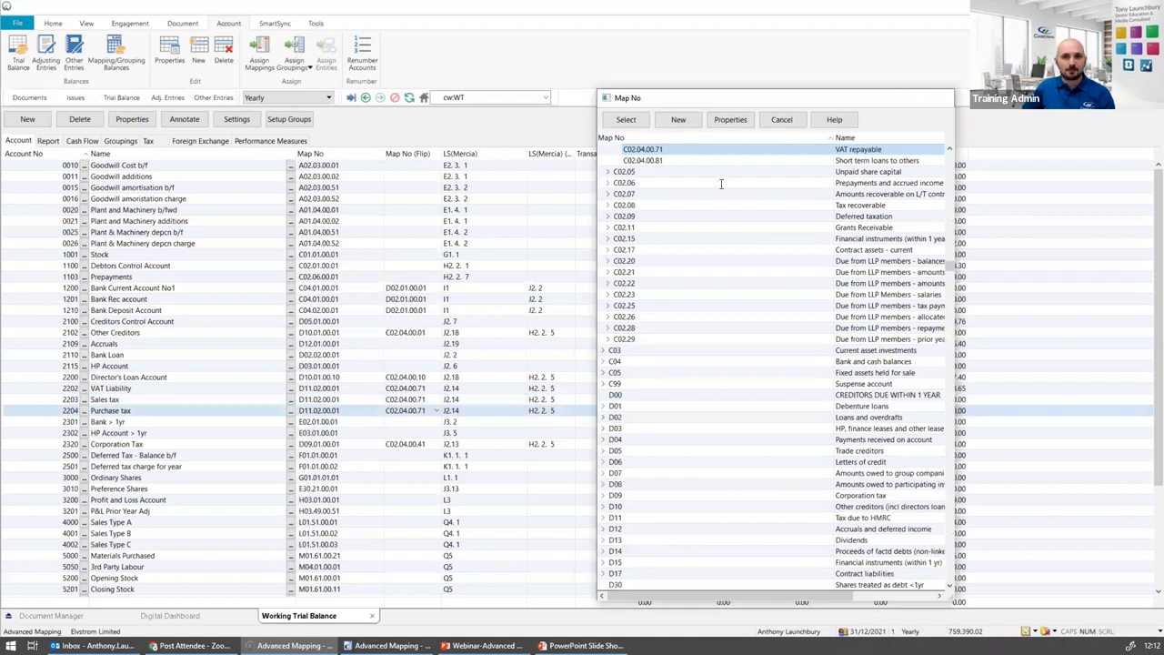
key(Return)
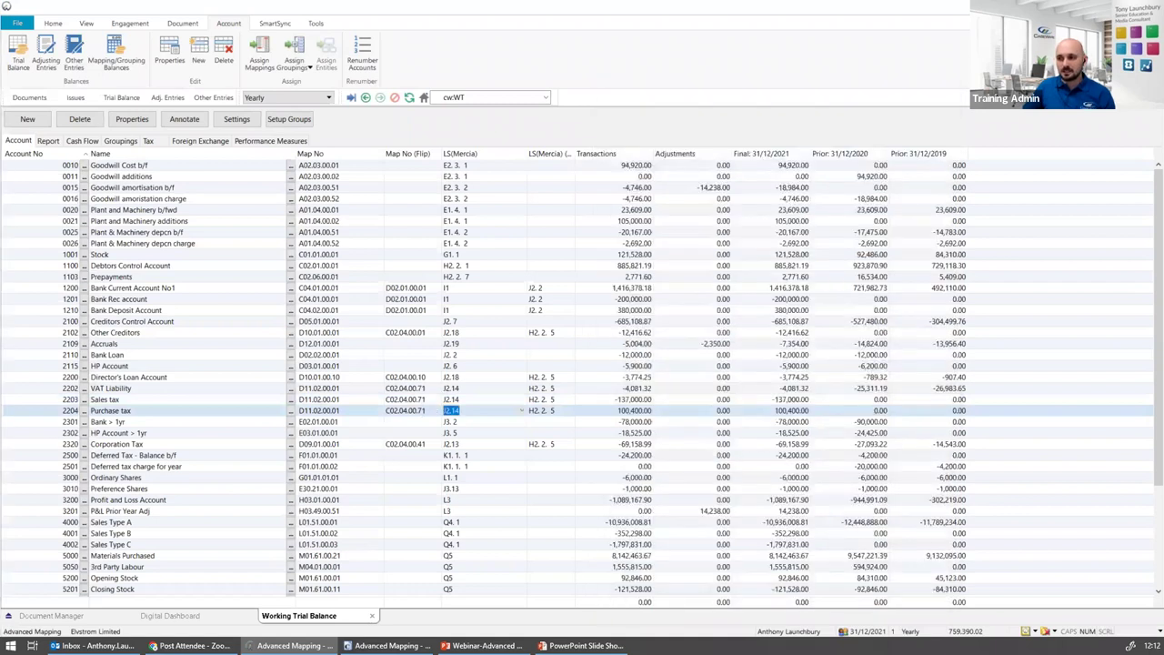
Switch to the PowerPoint slide show and advance to the Mapping Flip Code - Example slide
key(alt+Tab)
key(Right)
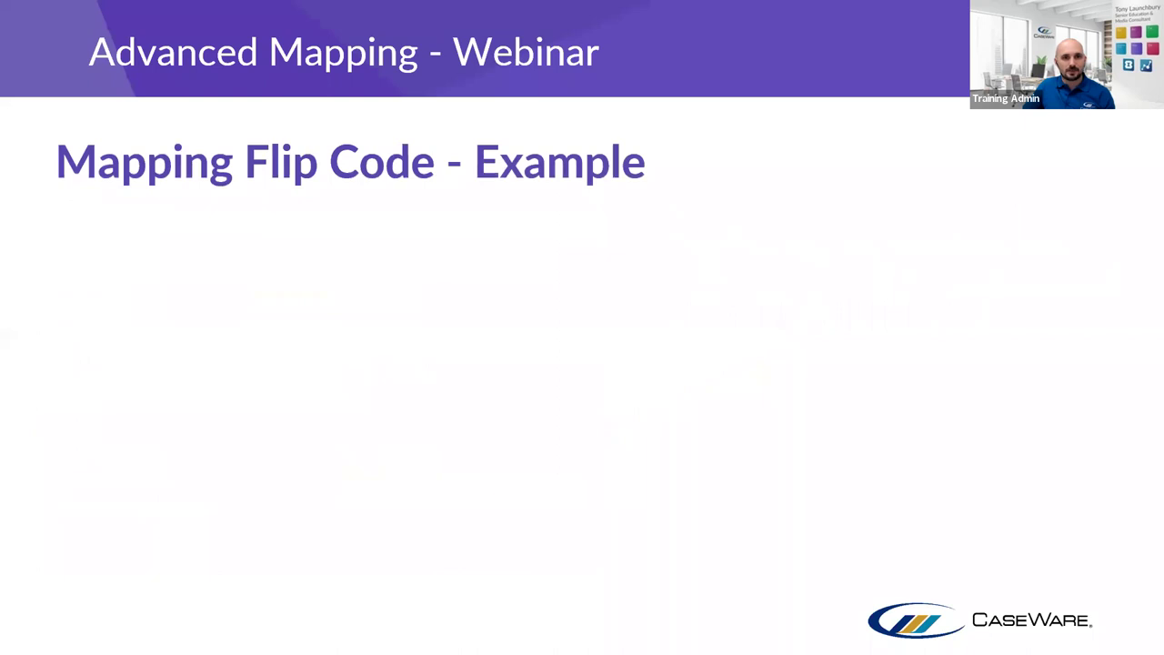
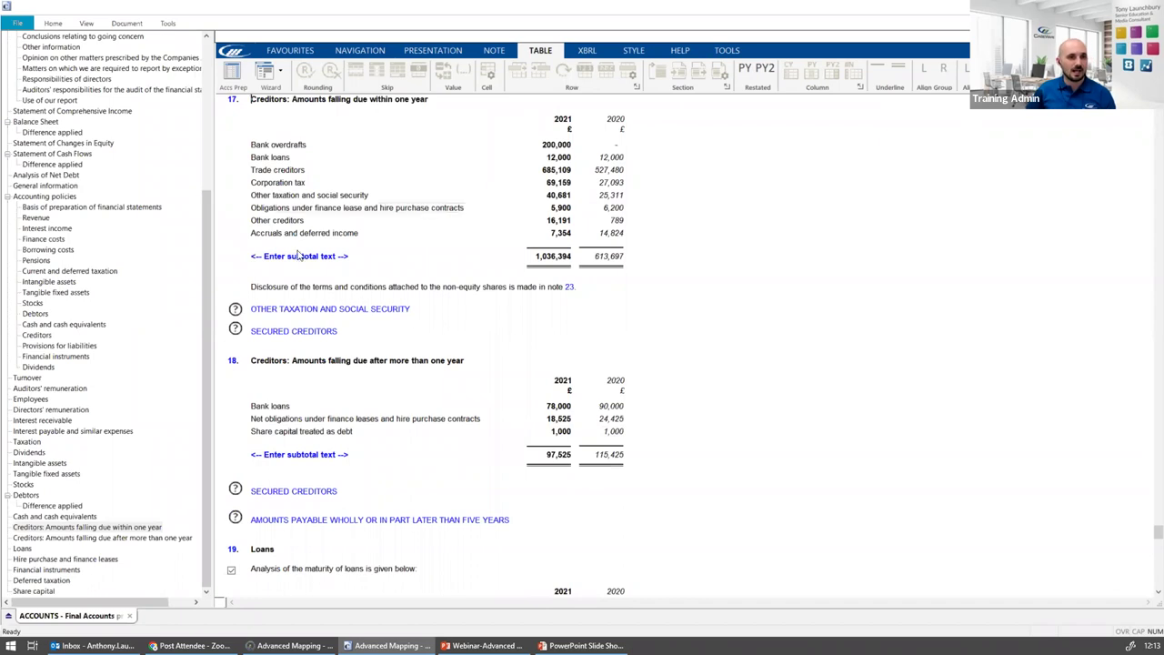
Examine the Debtors note and the 2021 Other taxation and social security figure in the Creditors due within one year note
click(39, 495)
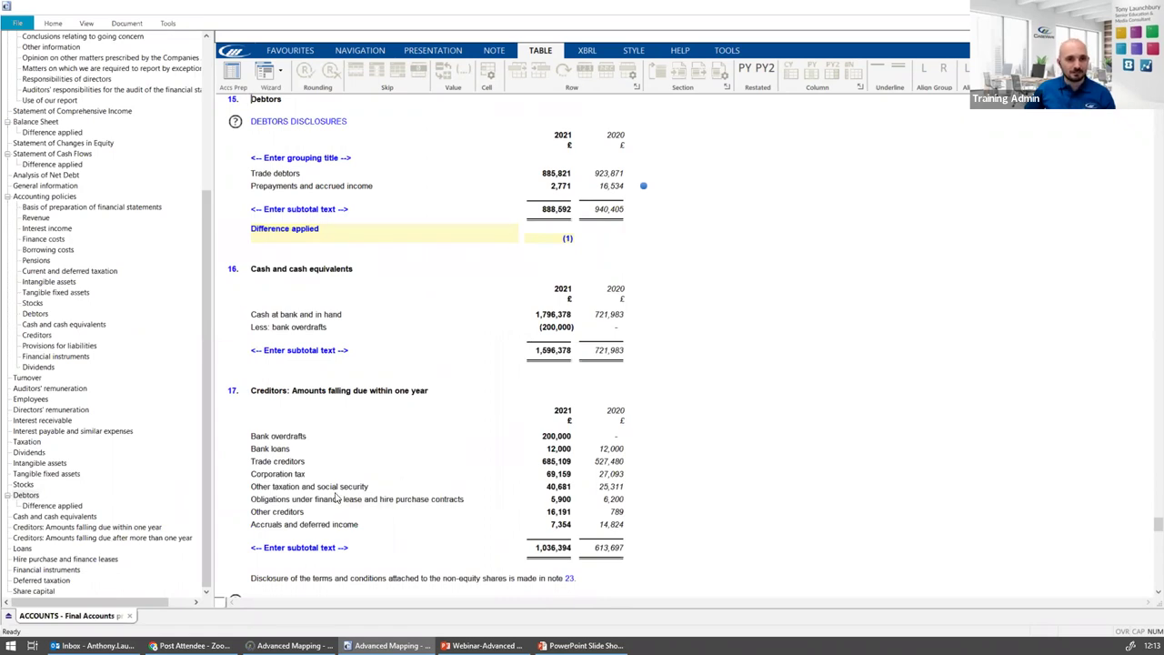
click(287, 490)
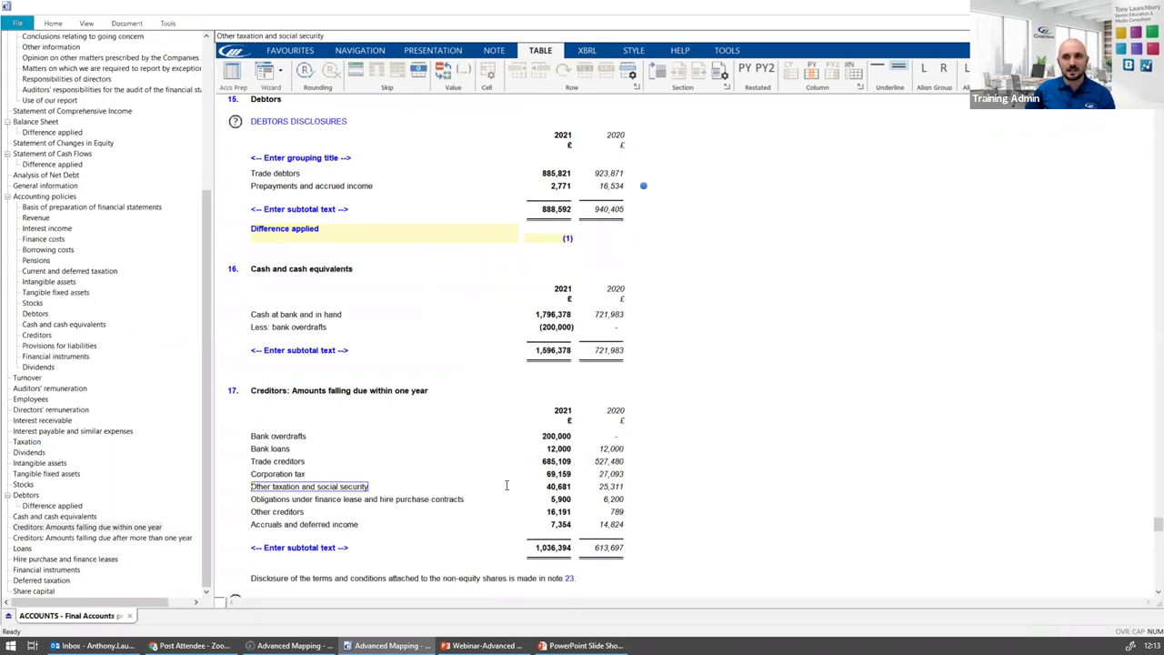
click(569, 487)
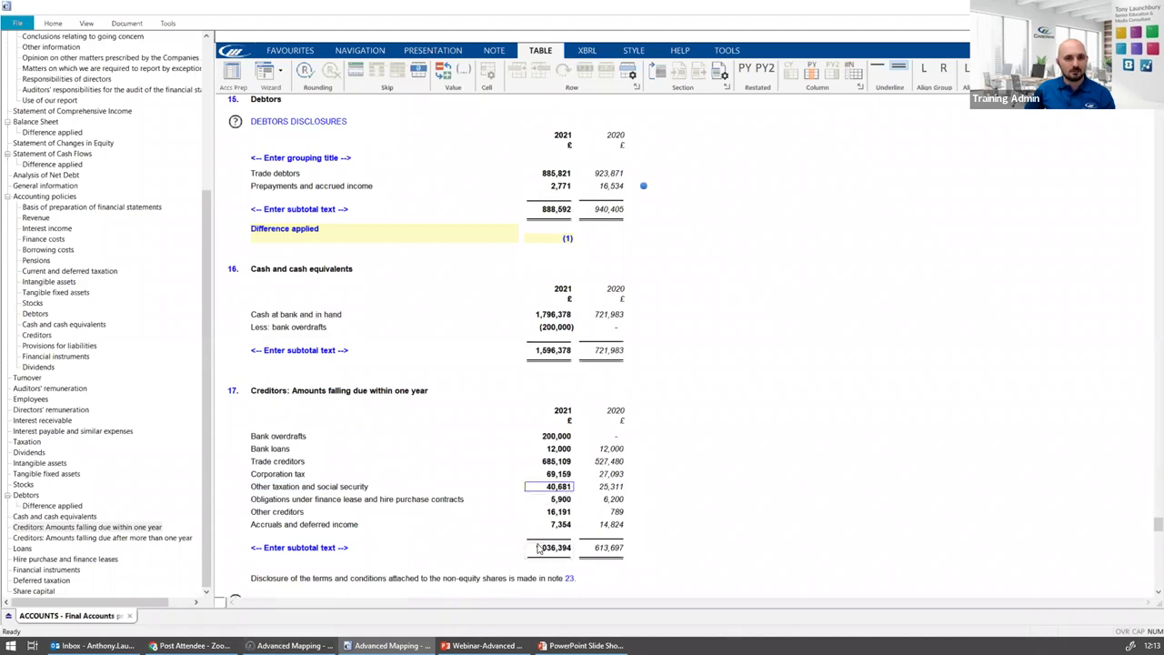
Return to the working trial balance and review the three VAT accounts' transaction balances and VAT Liability's flip map number
click(290, 645)
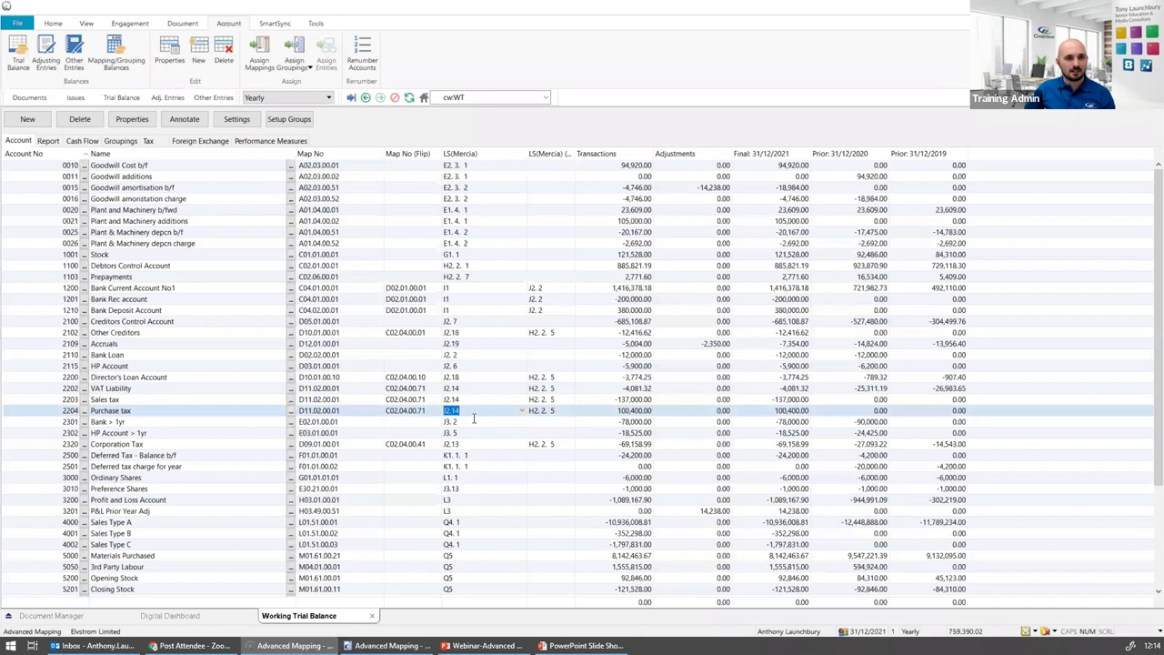
drag(612, 387, 647, 410)
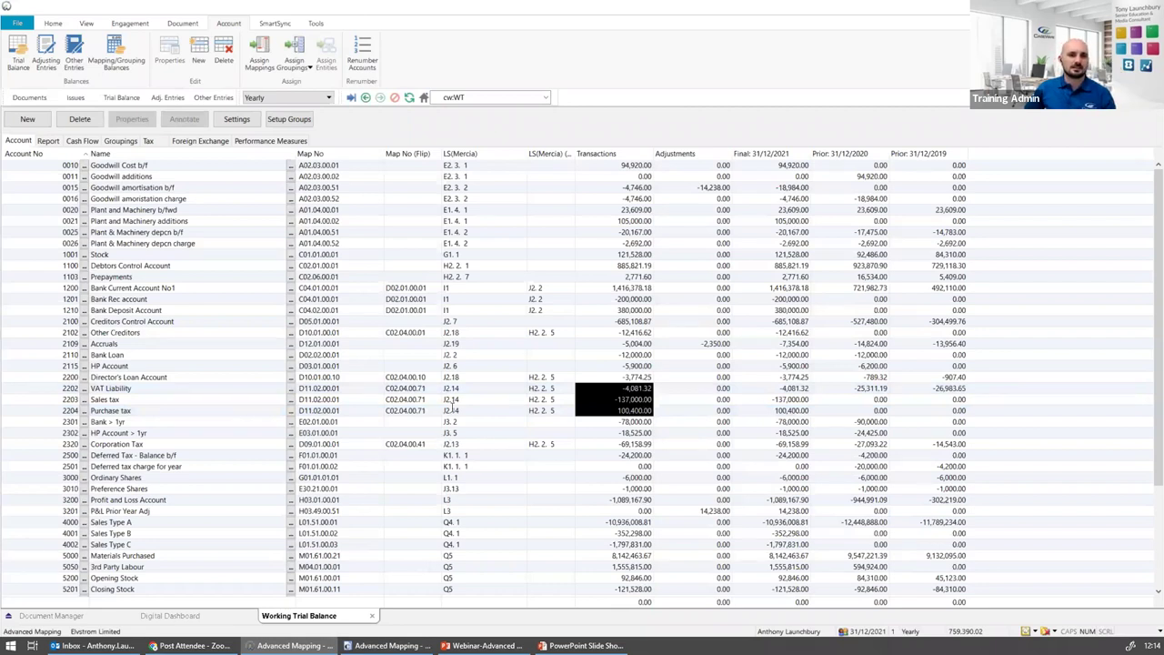
click(392, 388)
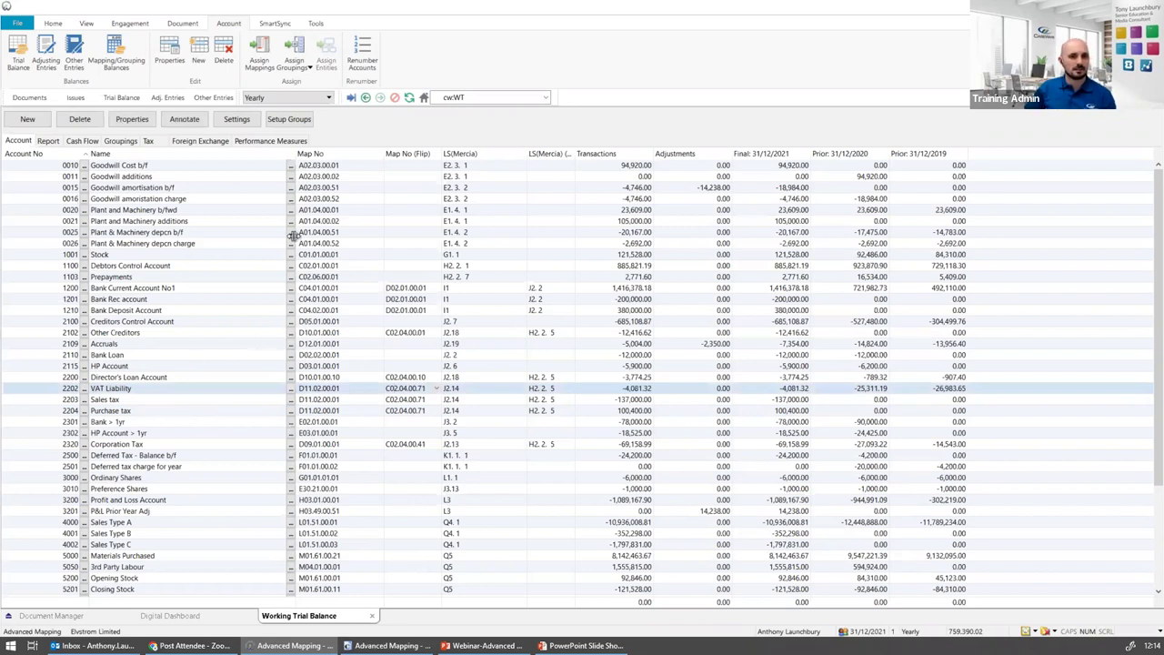
Open the mapping assignments and display the properties of VAT control mapping D11.02.00.01 within Tax due to HMRC
click(268, 69)
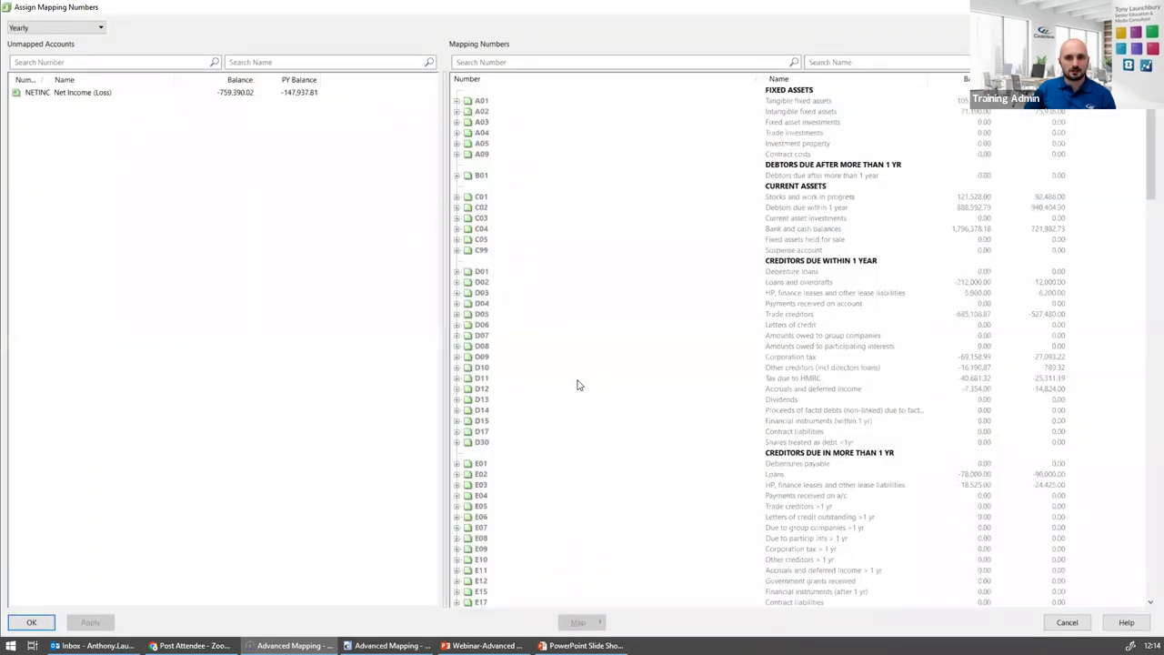
click(576, 380)
click(456, 379)
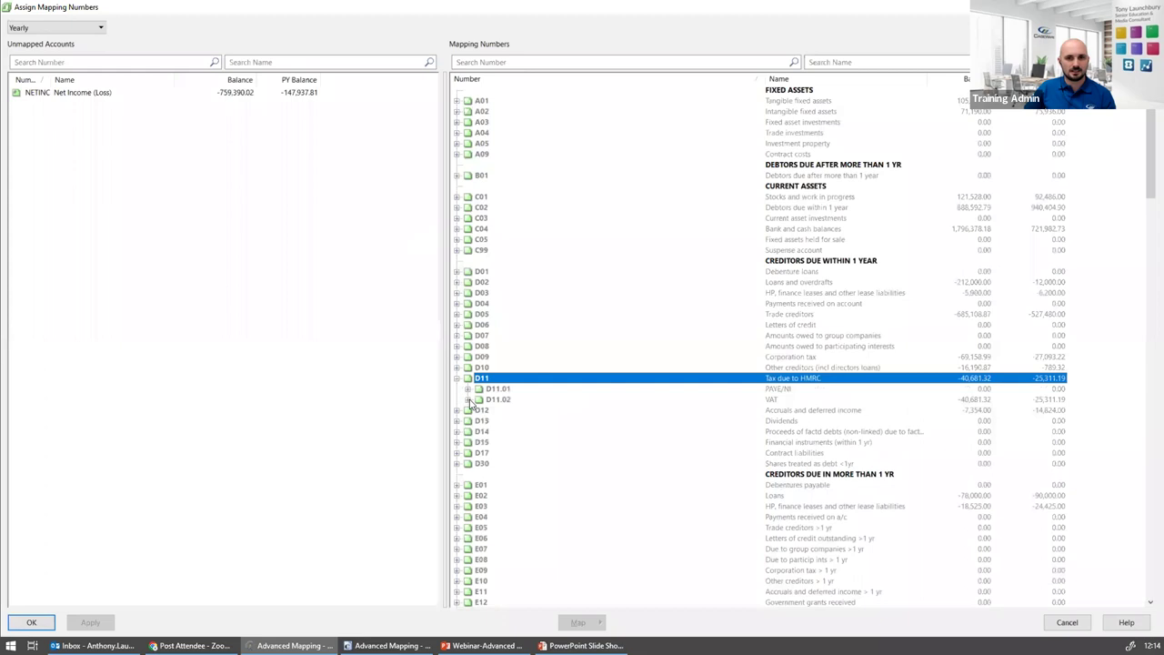
click(467, 400)
click(478, 410)
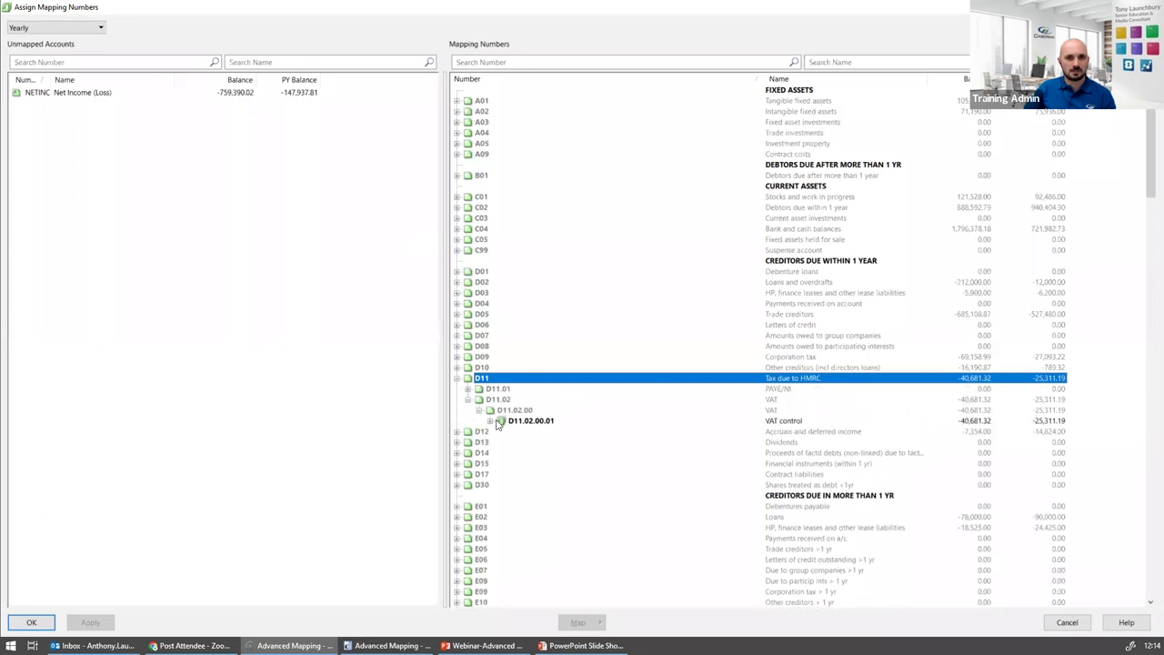
click(490, 421)
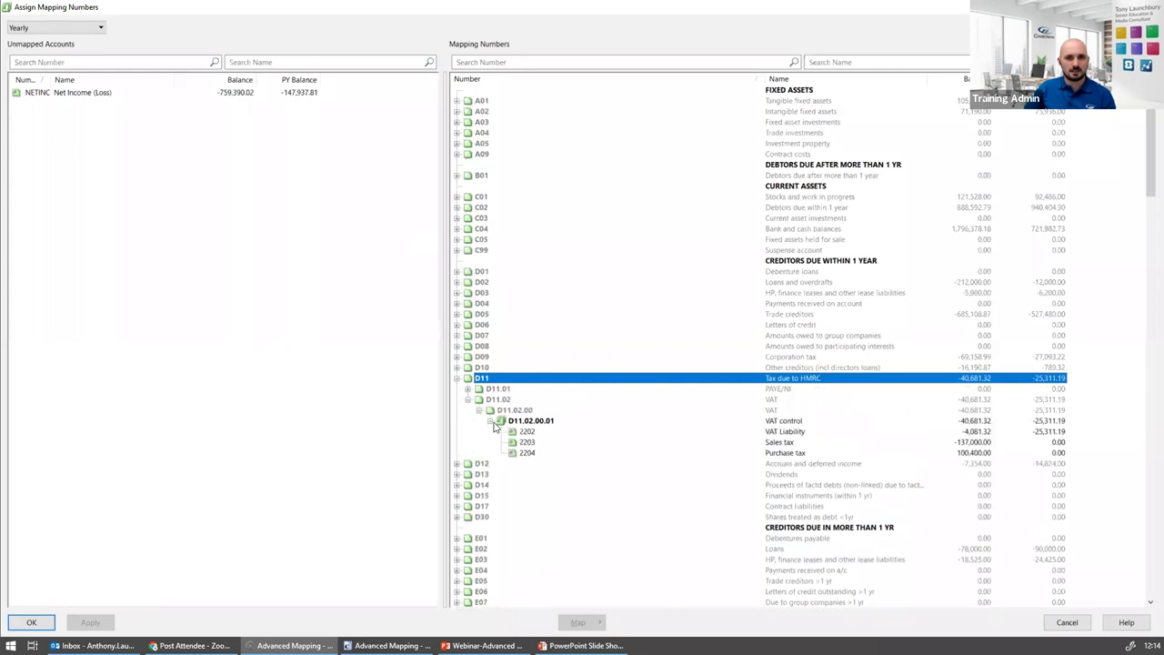
right_click(559, 422)
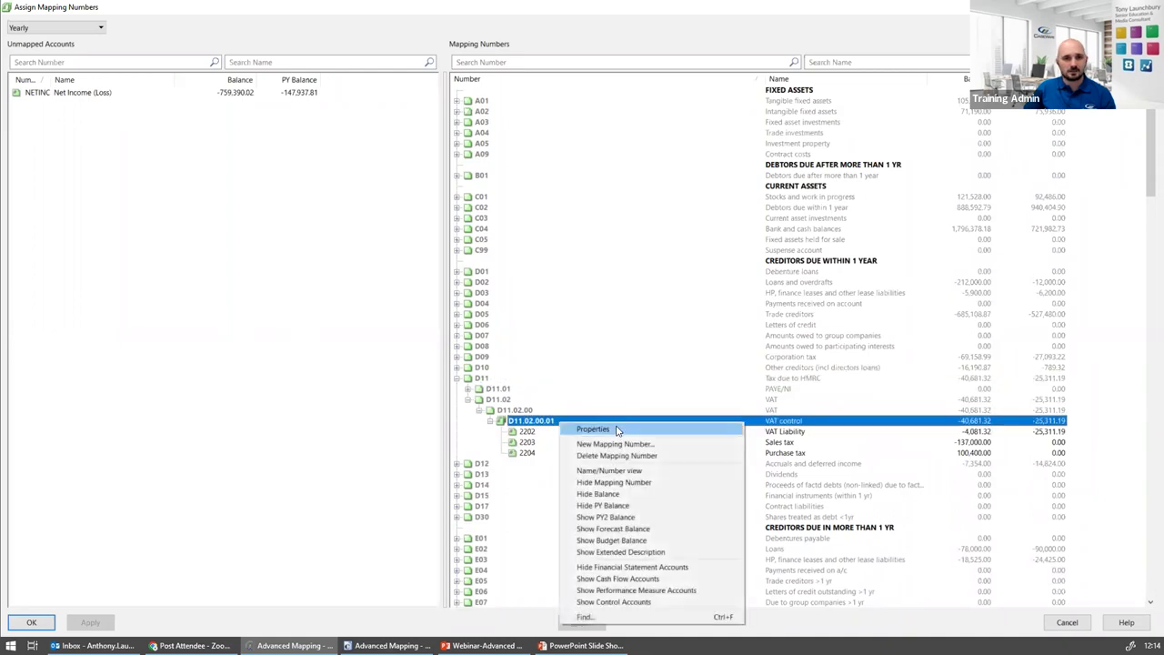
click(619, 429)
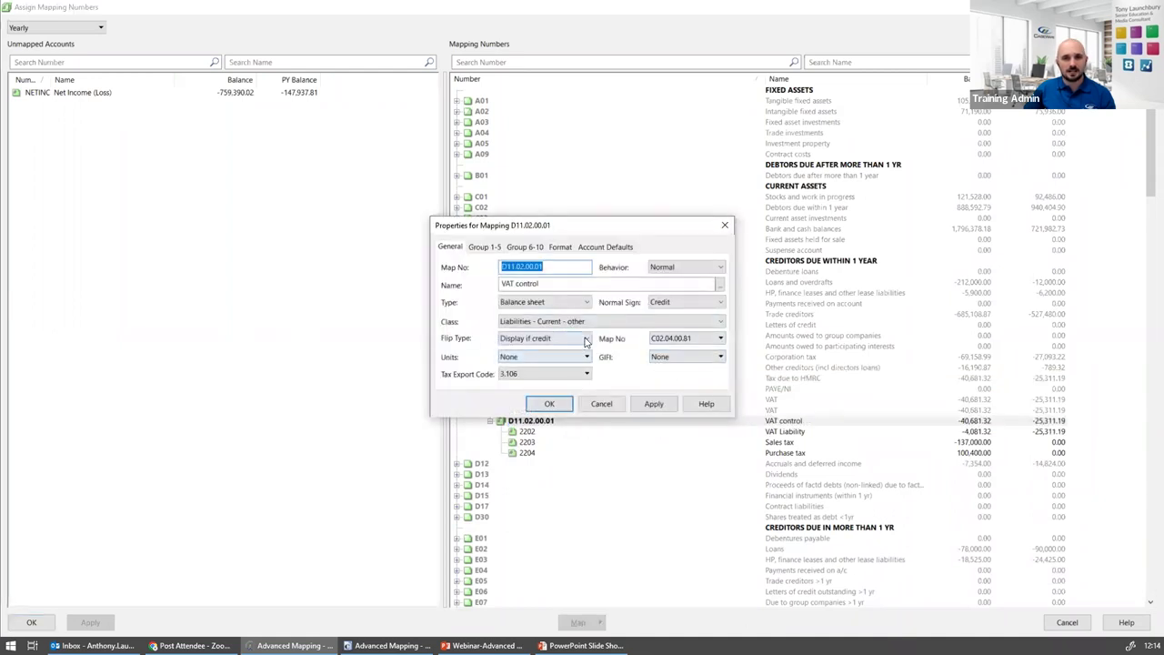
click(557, 344)
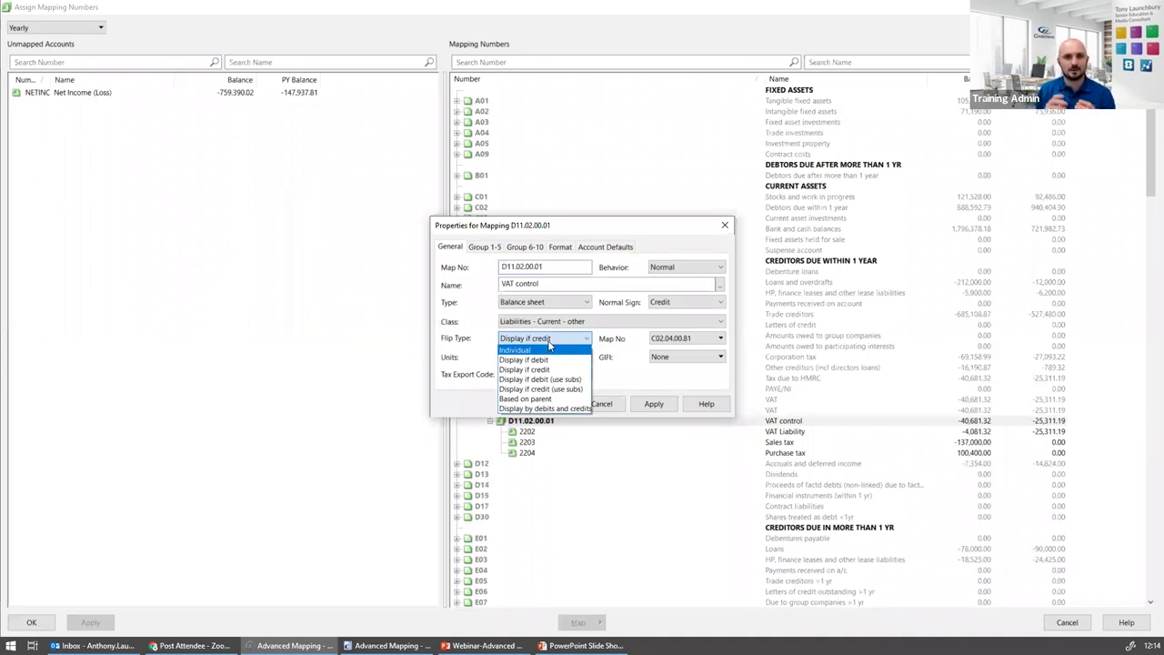
click(481, 305)
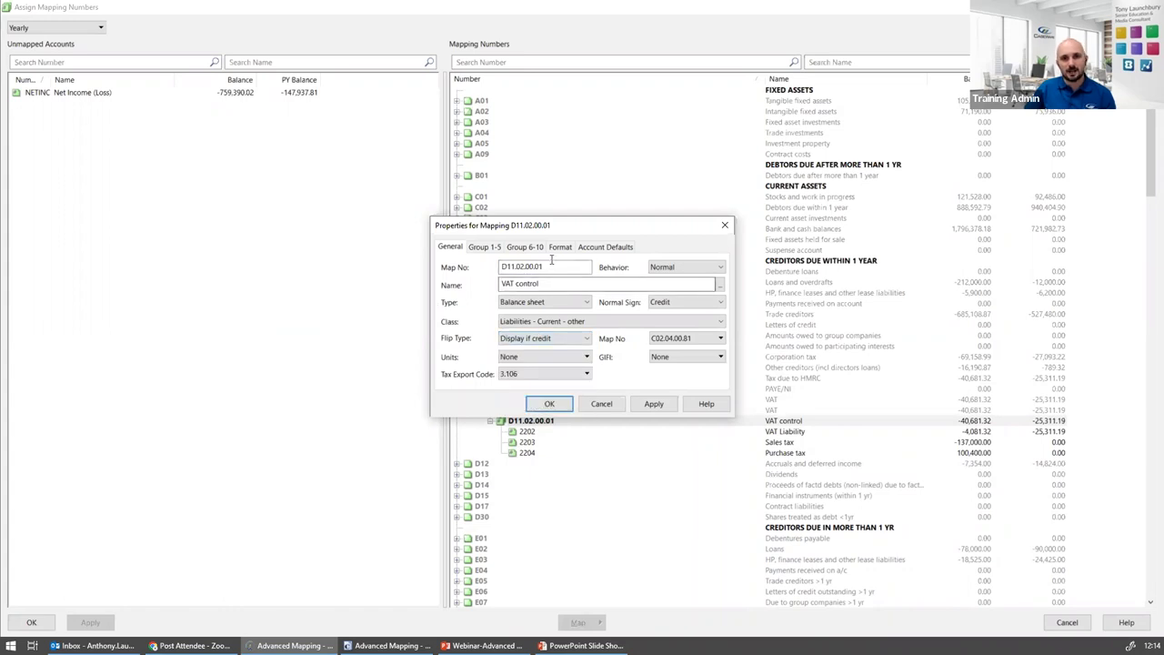
drag(551, 265, 482, 282)
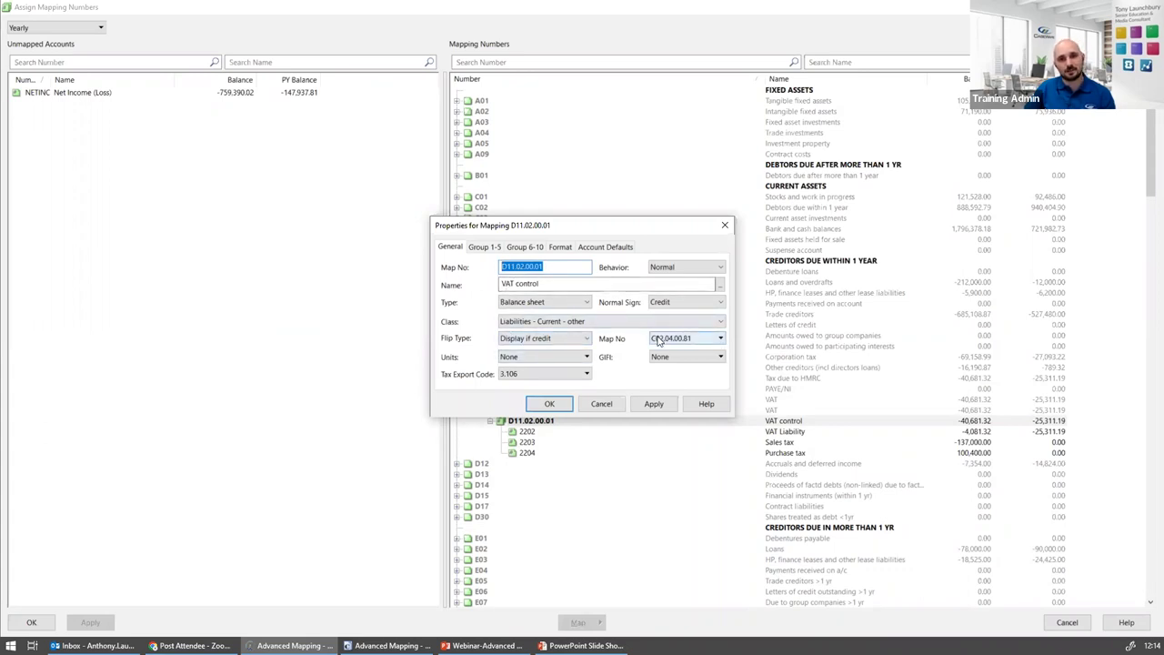
click(578, 340)
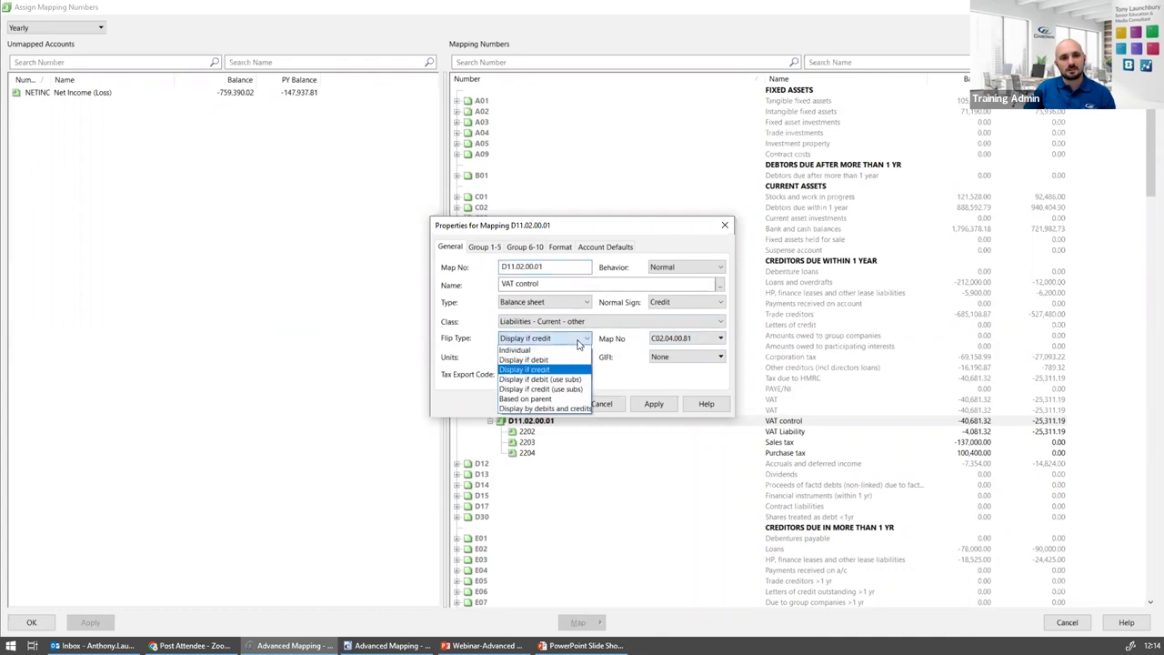
click(563, 353)
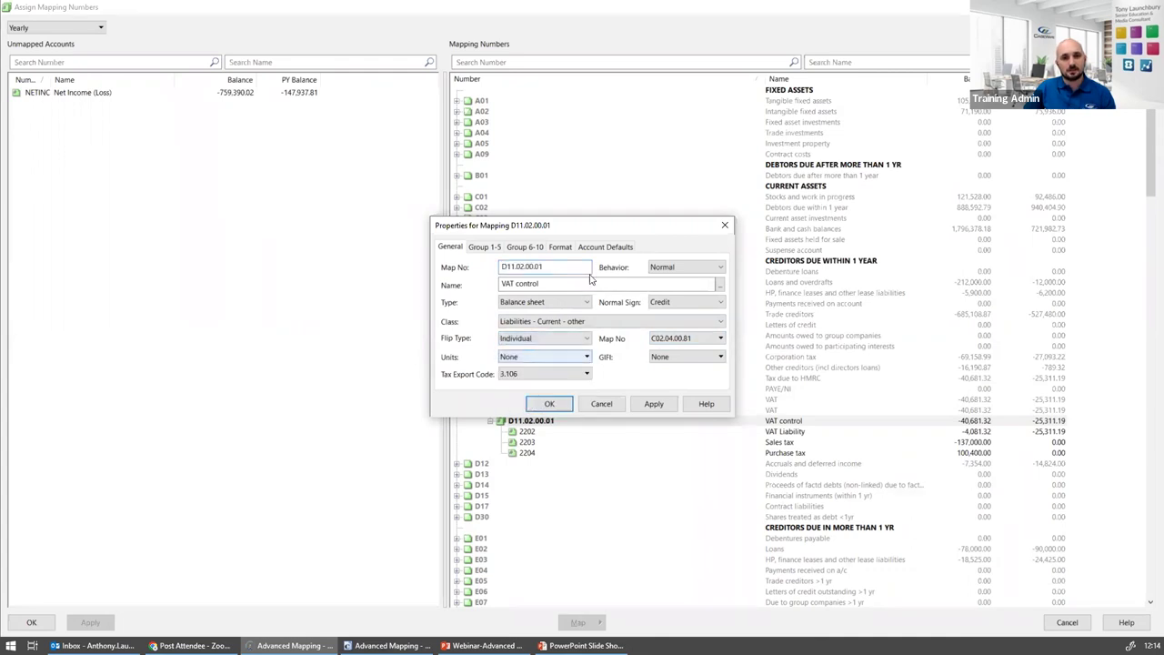
drag(588, 235, 599, 222)
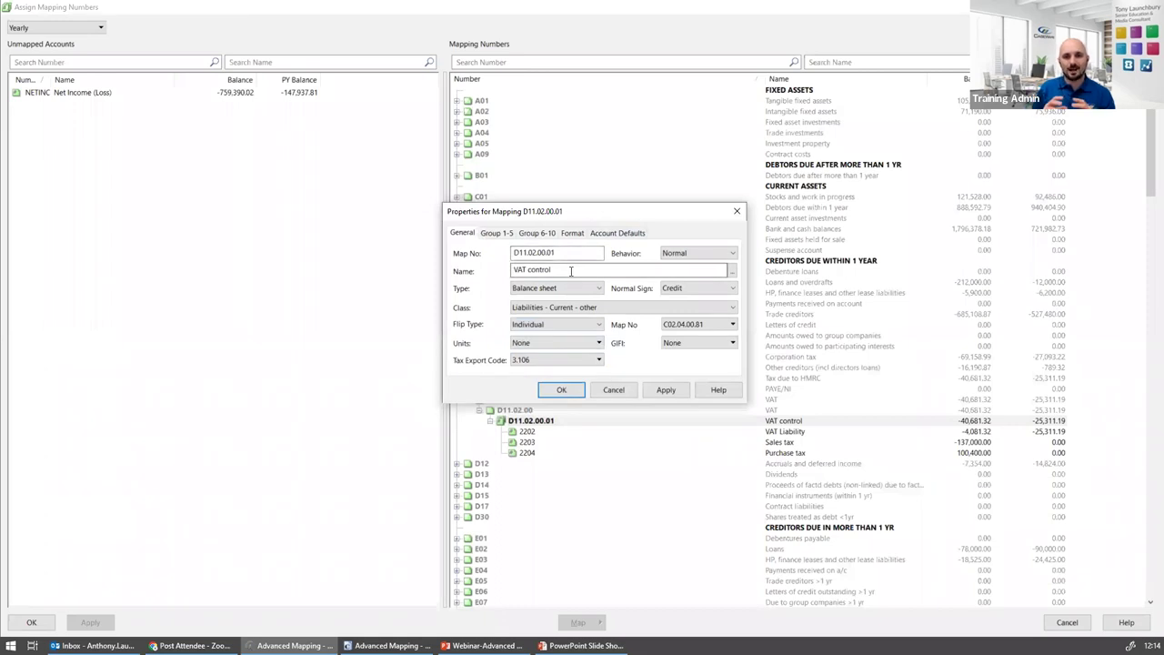
click(578, 343)
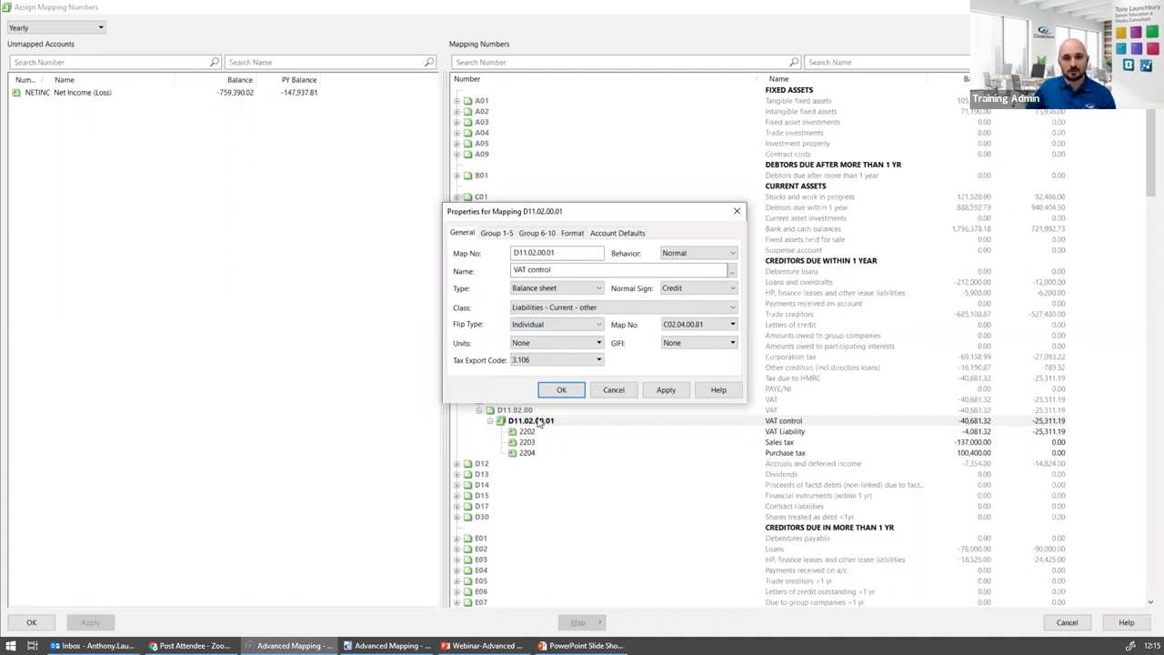
click(614, 389)
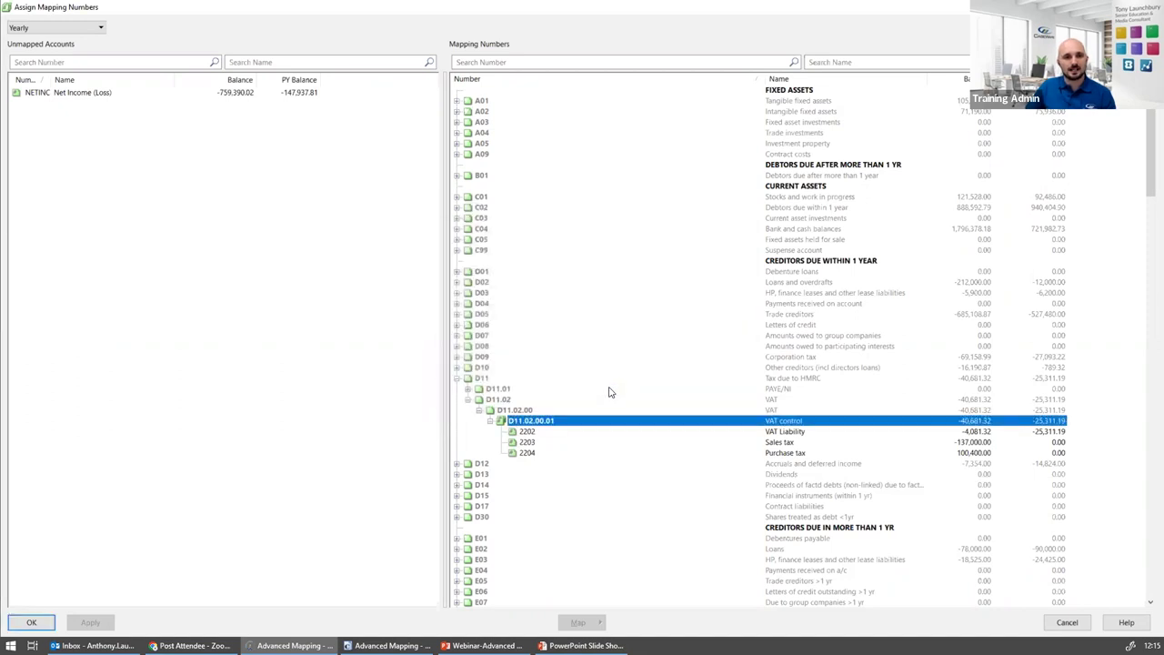
Expand Bank and cash balances down to mapping C04.01.00.01, Bank account 1, and inspect the accounts assigned to it
click(474, 230)
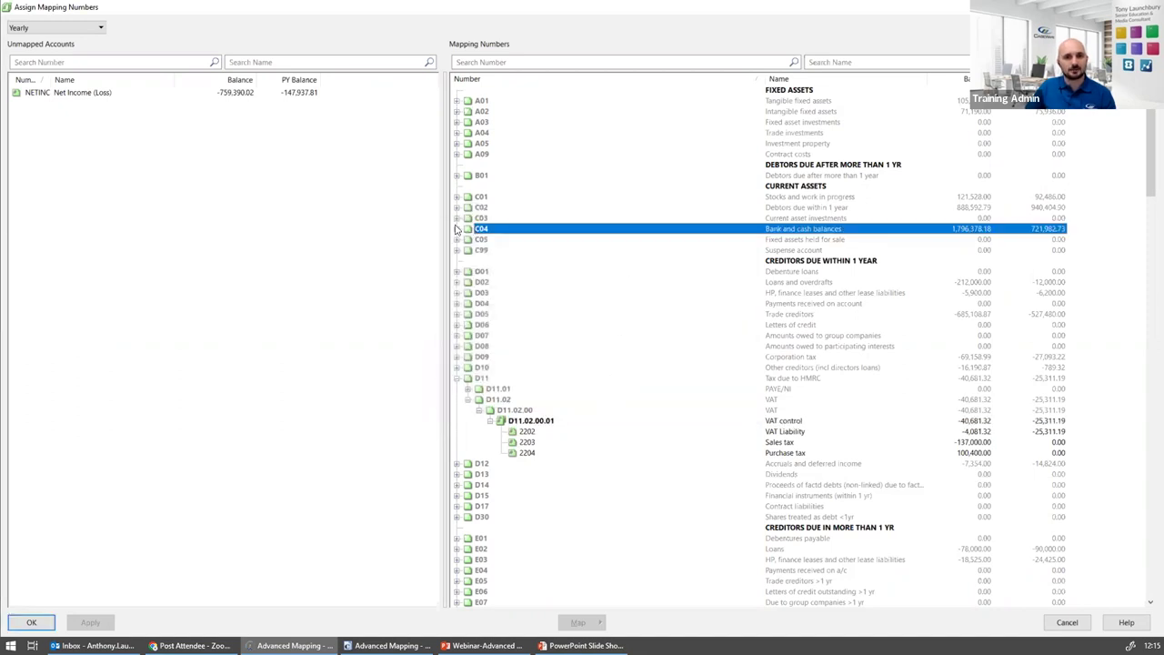
click(457, 228)
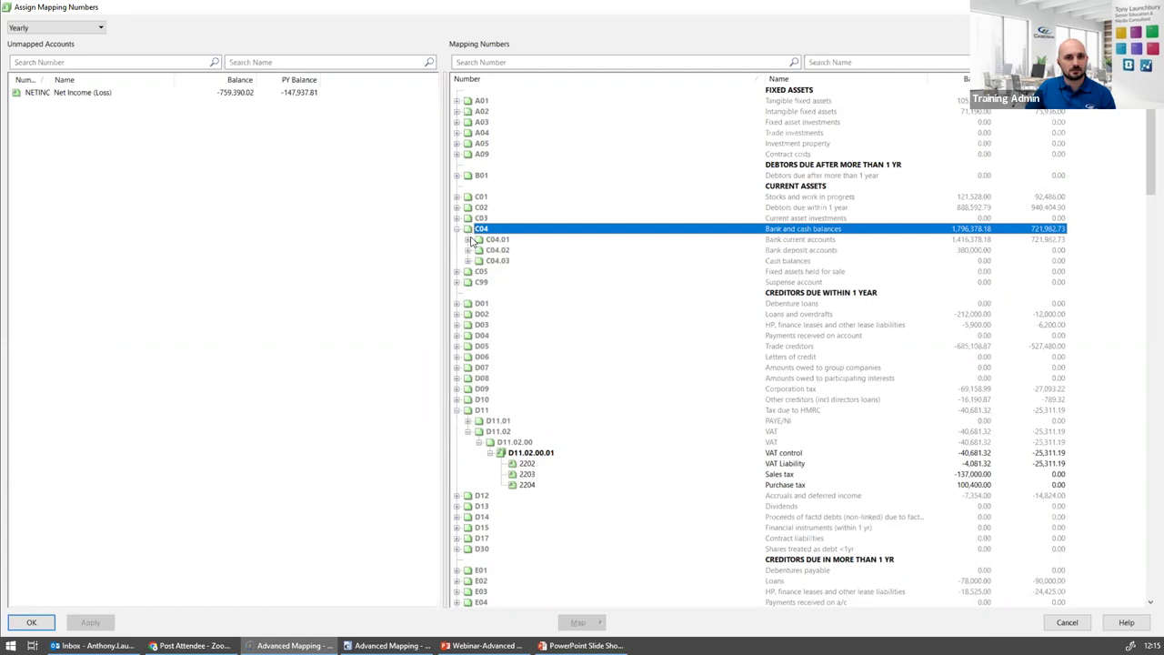
click(468, 239)
click(478, 250)
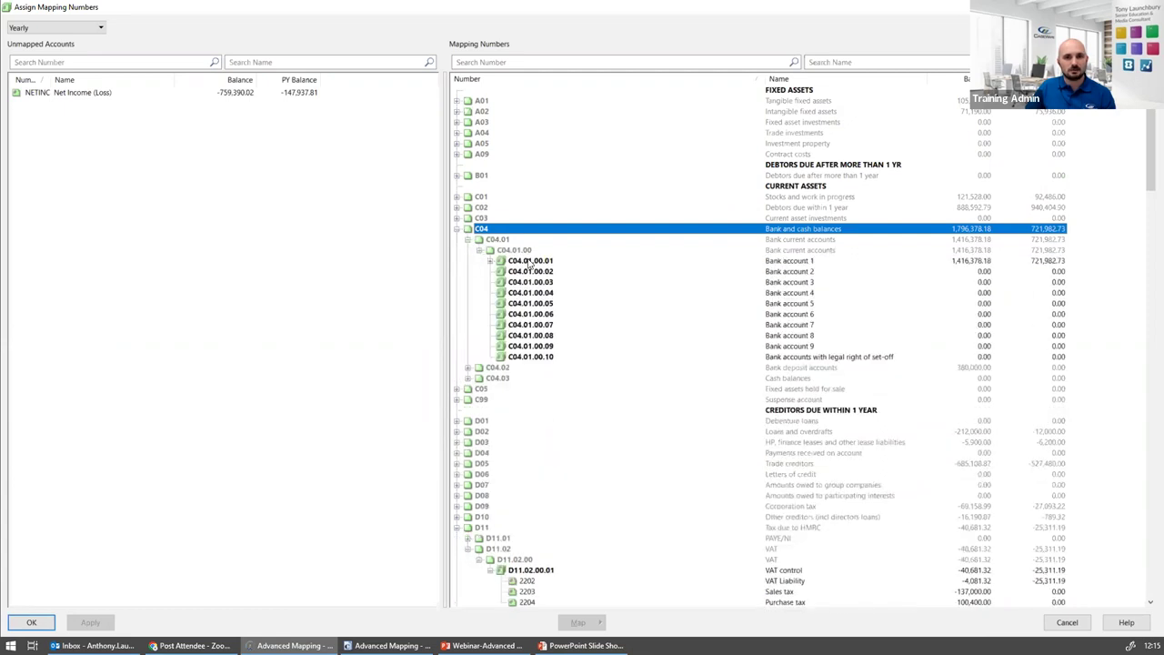
click(529, 261)
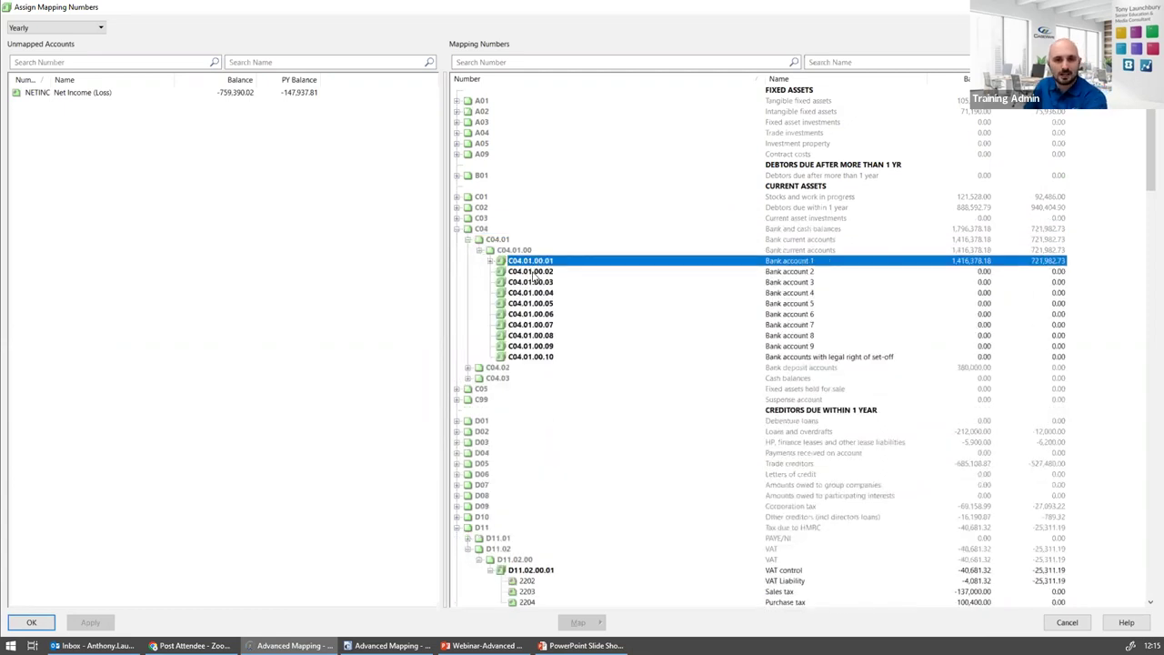
ctrl+click(535, 273)
ctrl+click(536, 283)
double_click(491, 261)
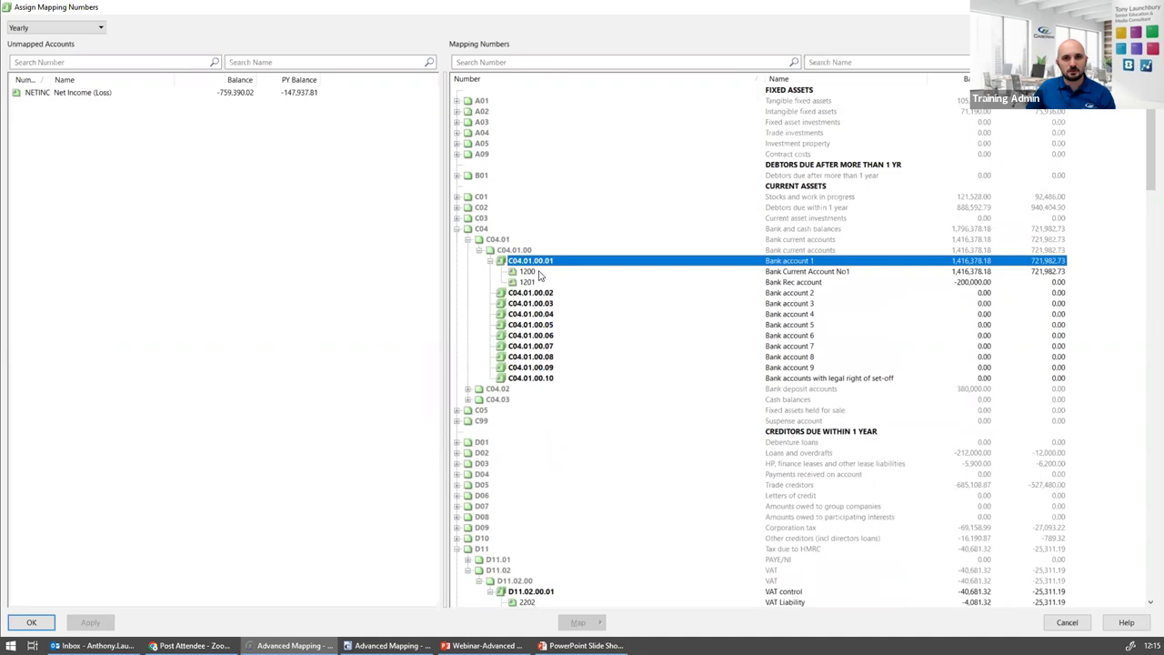
click(532, 272)
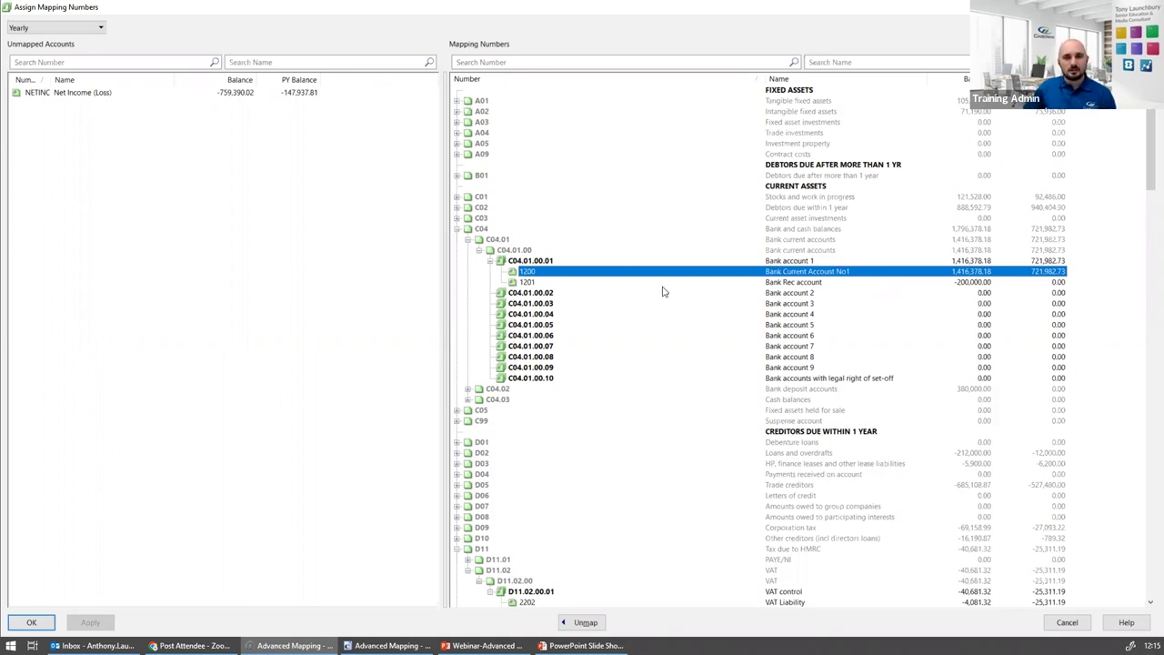
Review the flip type and flip map number in the properties of Bank account 1, mapping C04.01.00.01
right_click(571, 264)
click(598, 267)
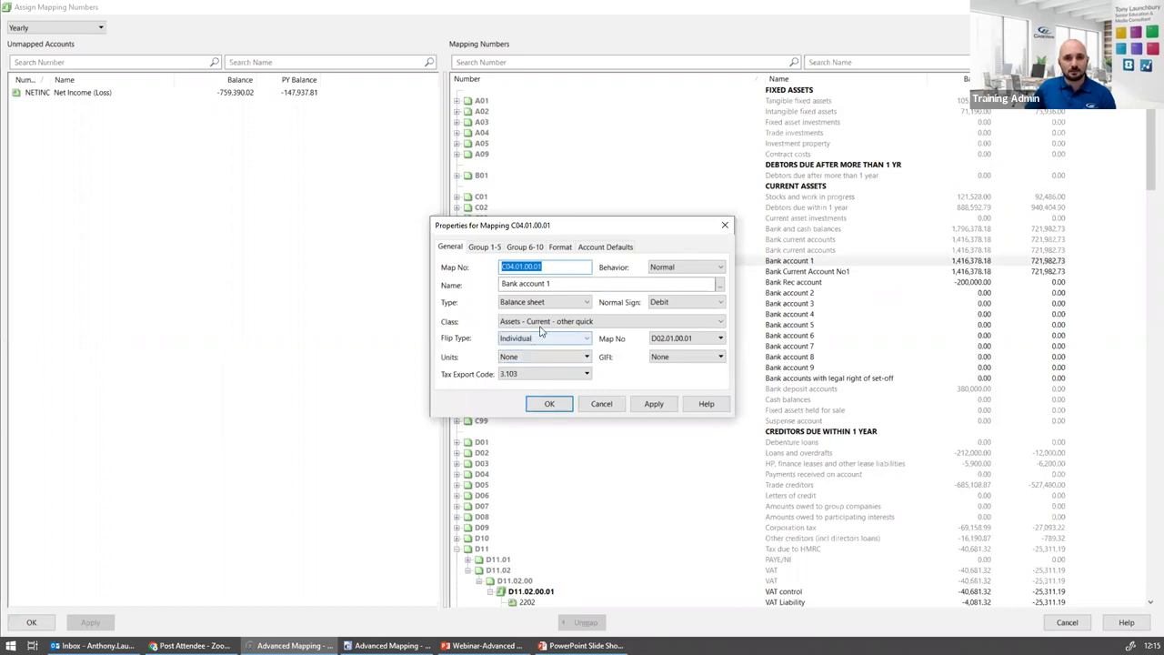
drag(528, 225, 421, 168)
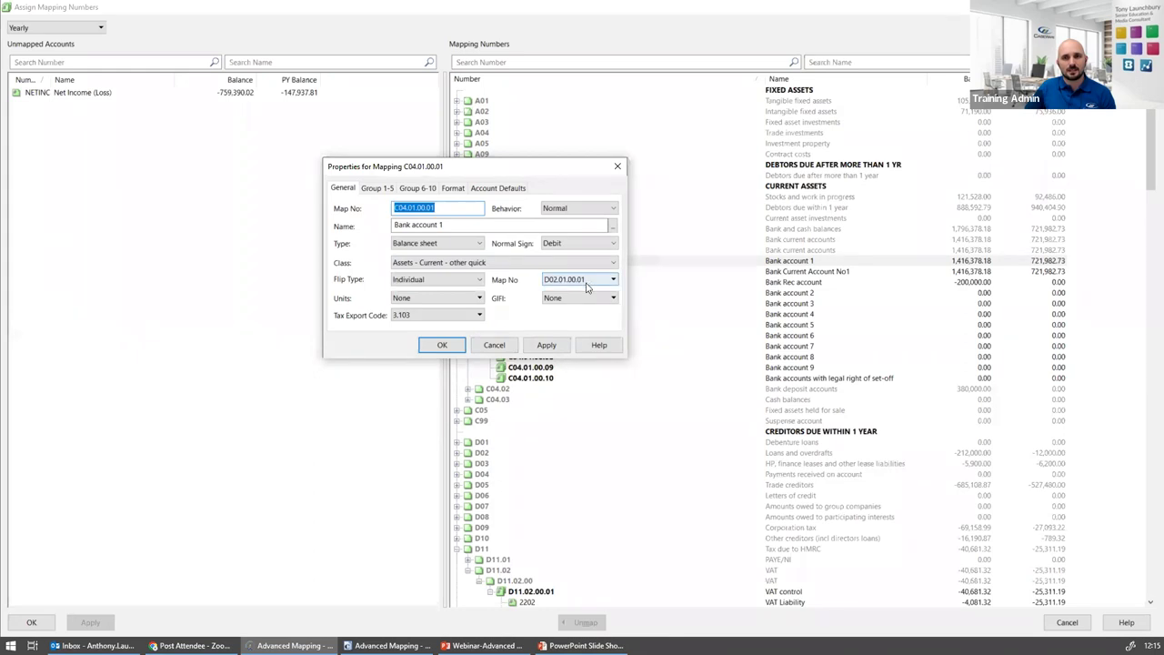
drag(538, 179, 372, 232)
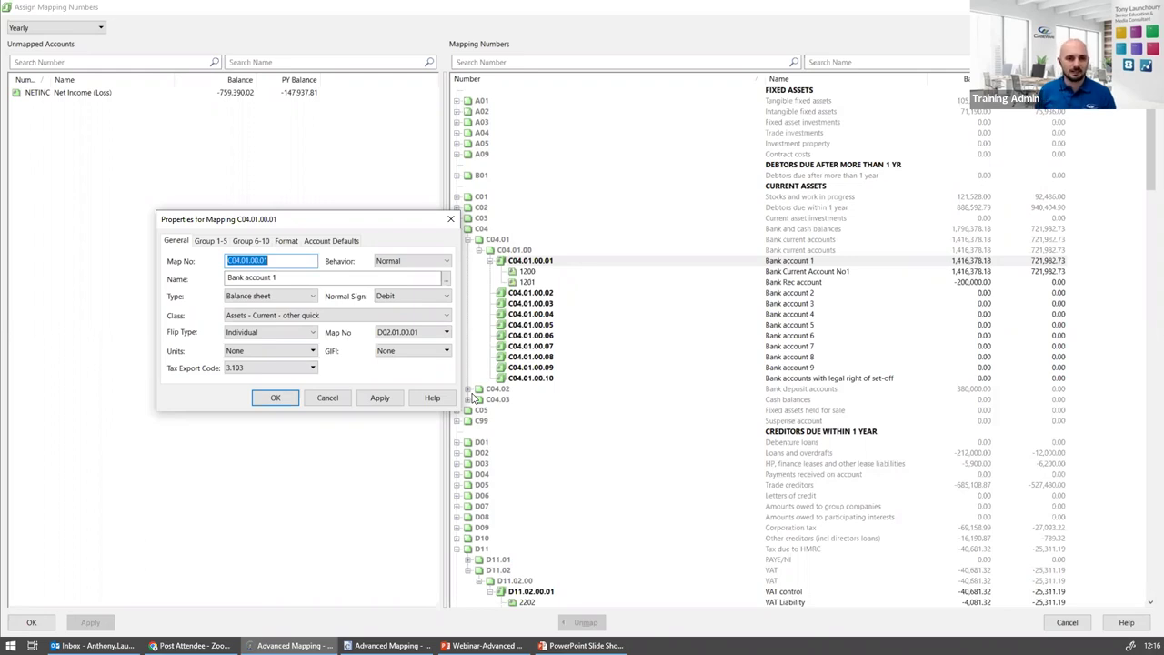
click(287, 402)
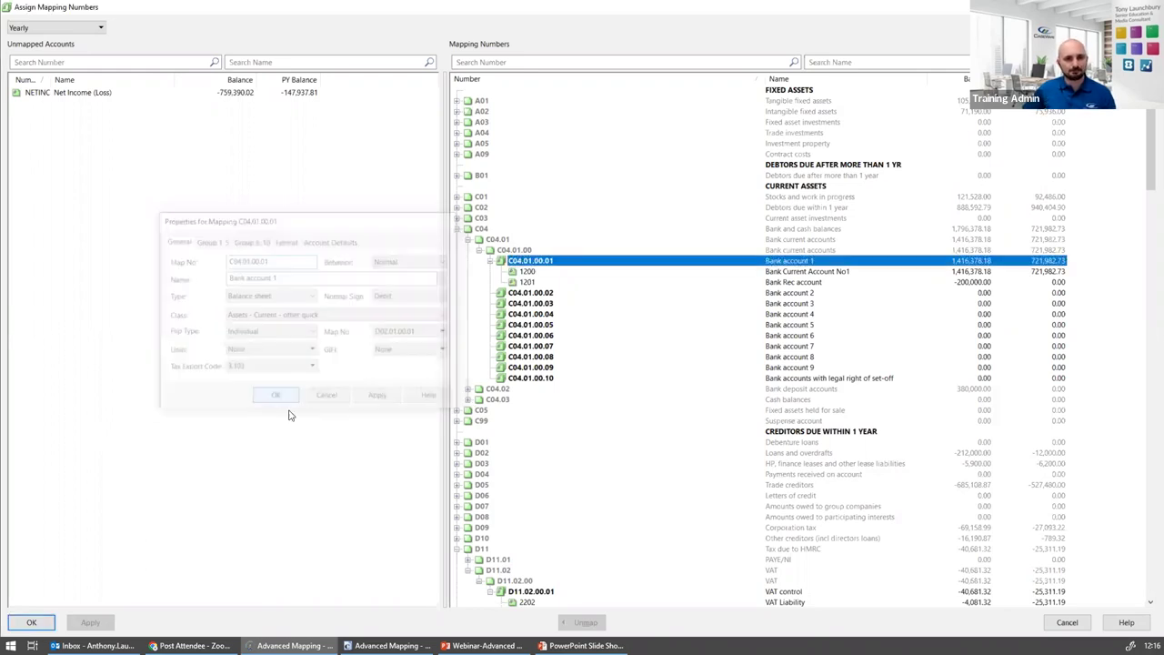
Set the Flip Type of VAT control mapping D11.02.00.01 to Individual and save its properties
scroll(637, 482, down, 3)
click(541, 528)
click(535, 506)
click(534, 516)
click(535, 506)
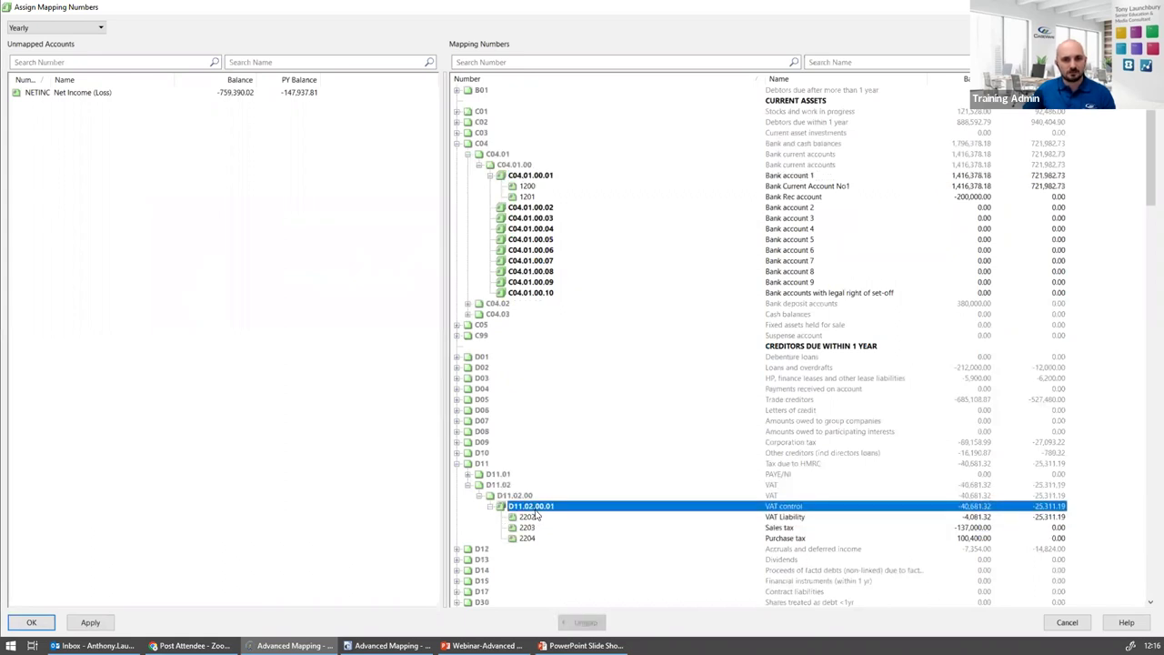
right_click(536, 514)
click(573, 316)
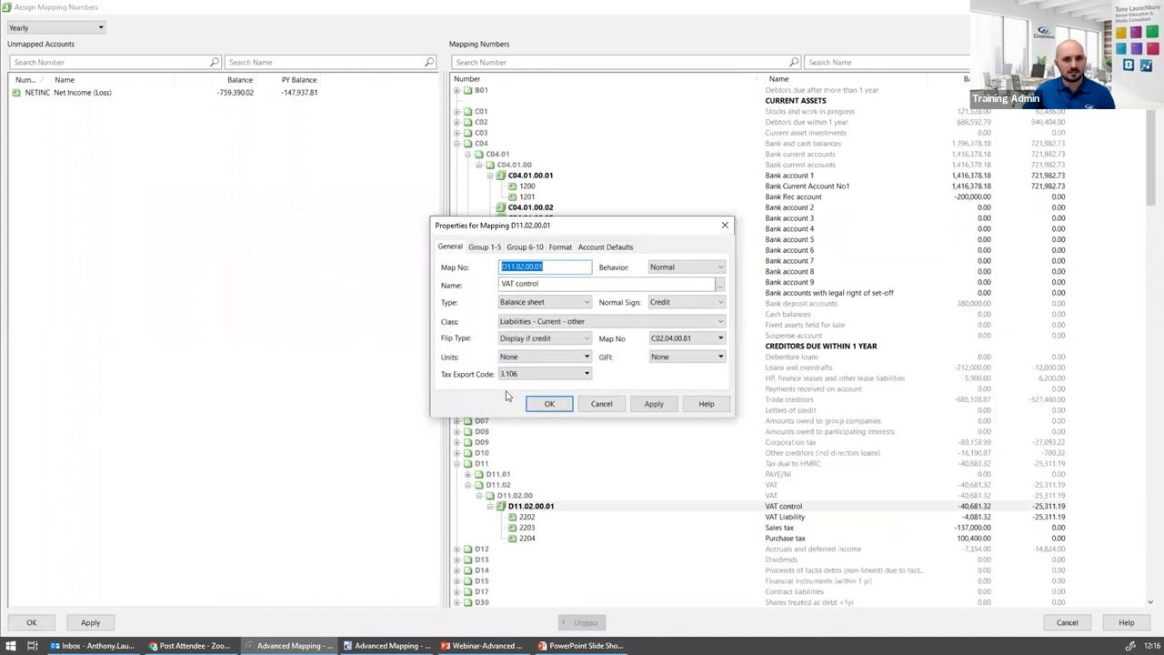
click(543, 338)
click(532, 351)
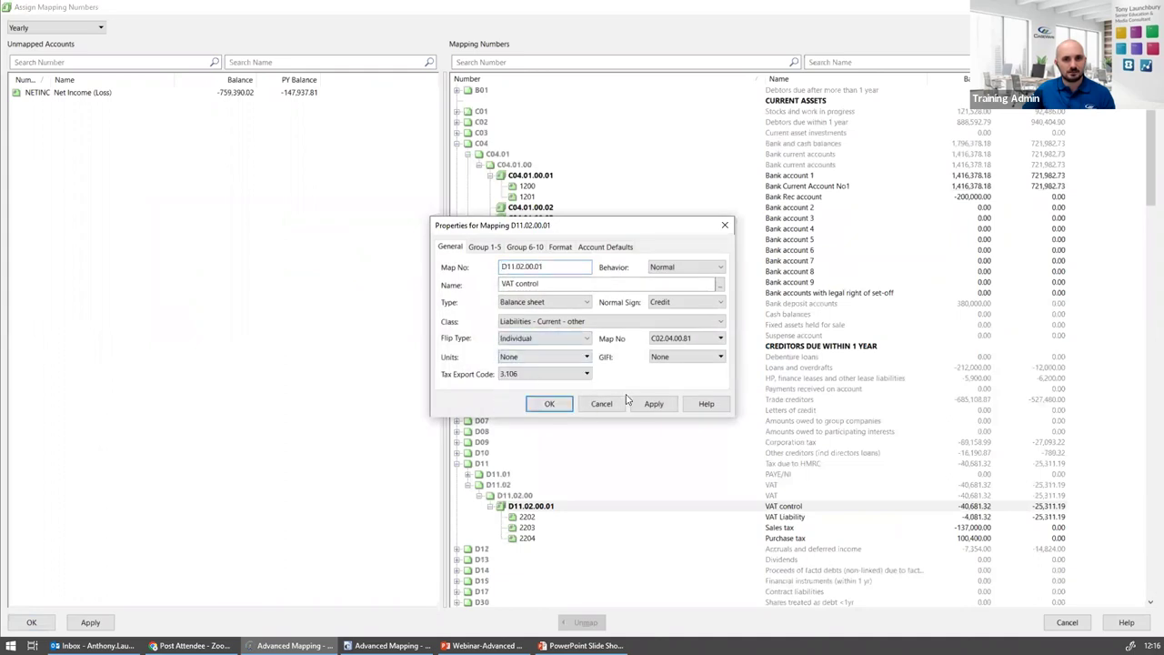
click(552, 406)
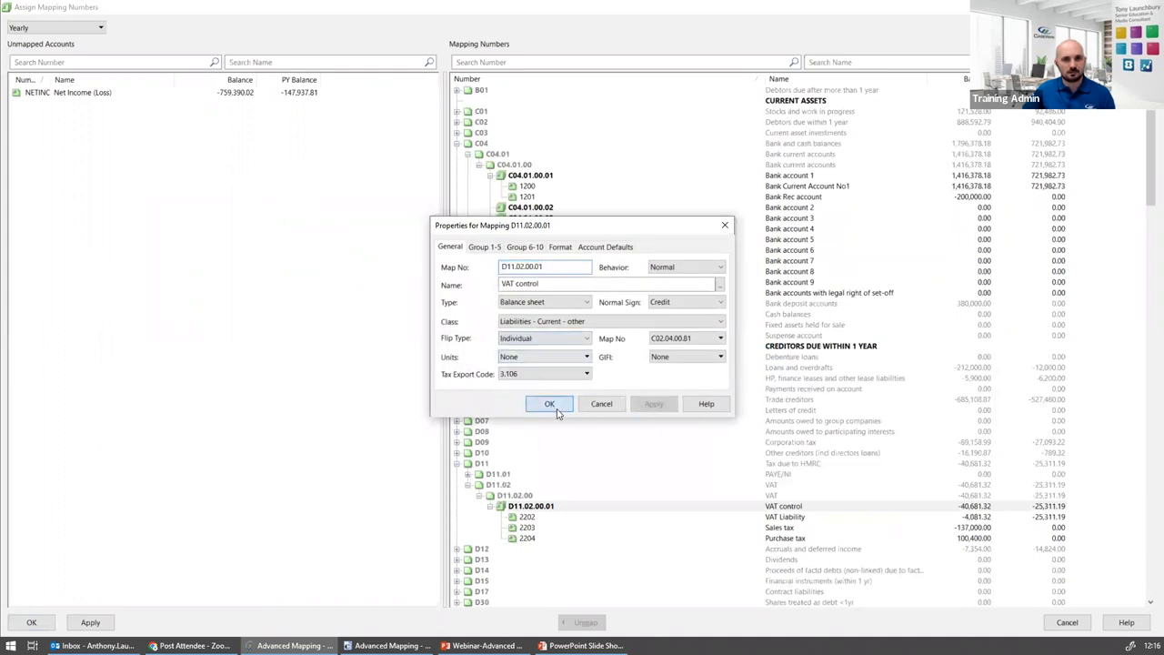
Unmap VAT Liability, Sales tax and Purchase tax from D11.02.00.01, apply it, and clear their flip map numbers in the trial balance
click(540, 517)
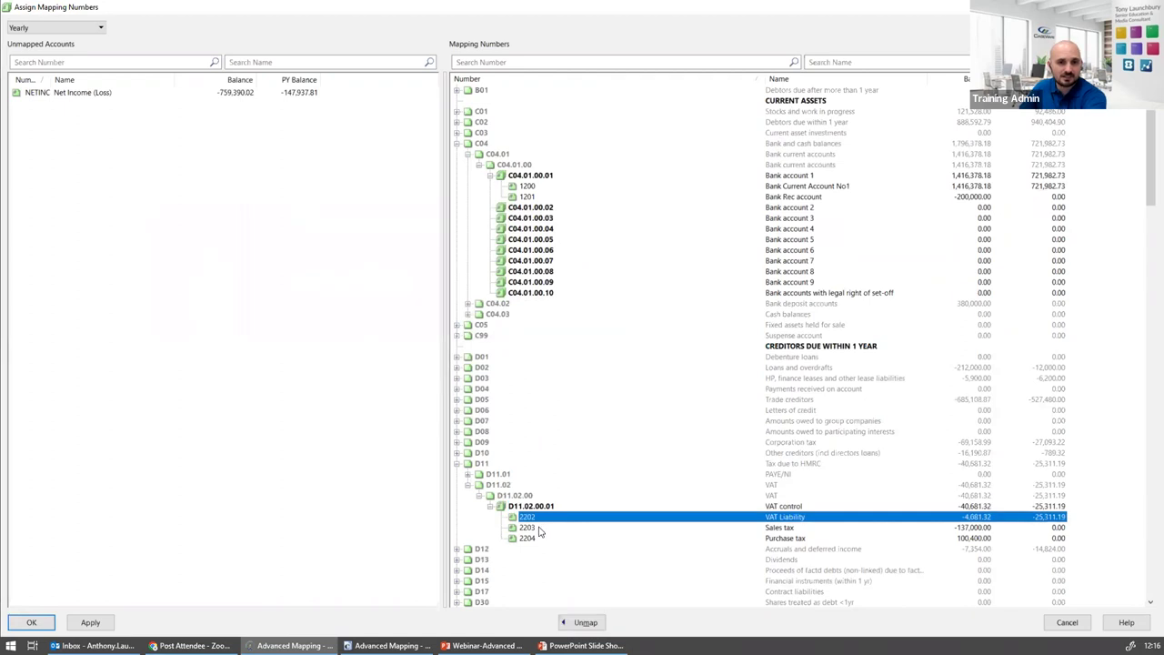
key(Delete)
key(Delete)
key(Delete)
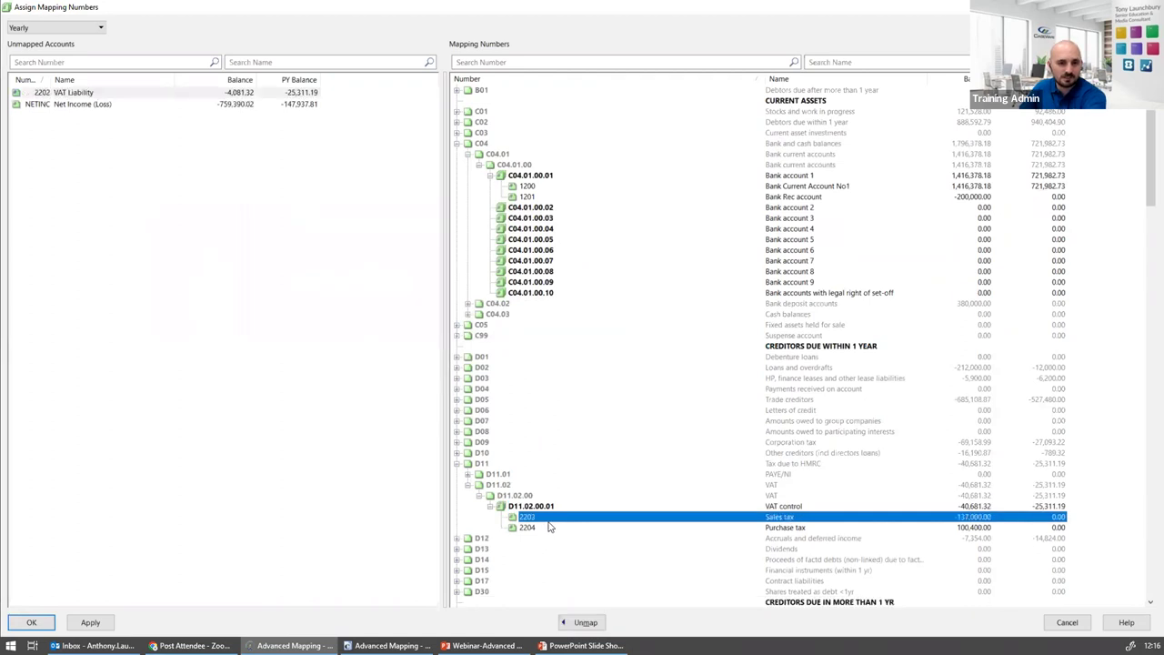
click(90, 621)
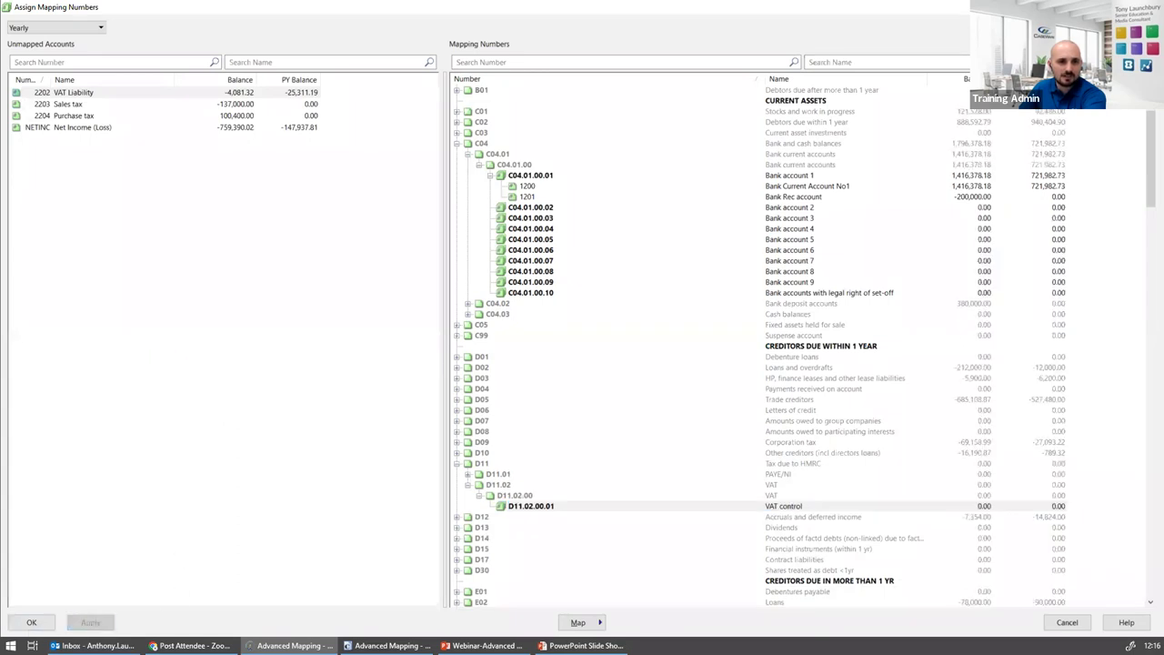
click(32, 623)
drag(393, 388, 540, 405)
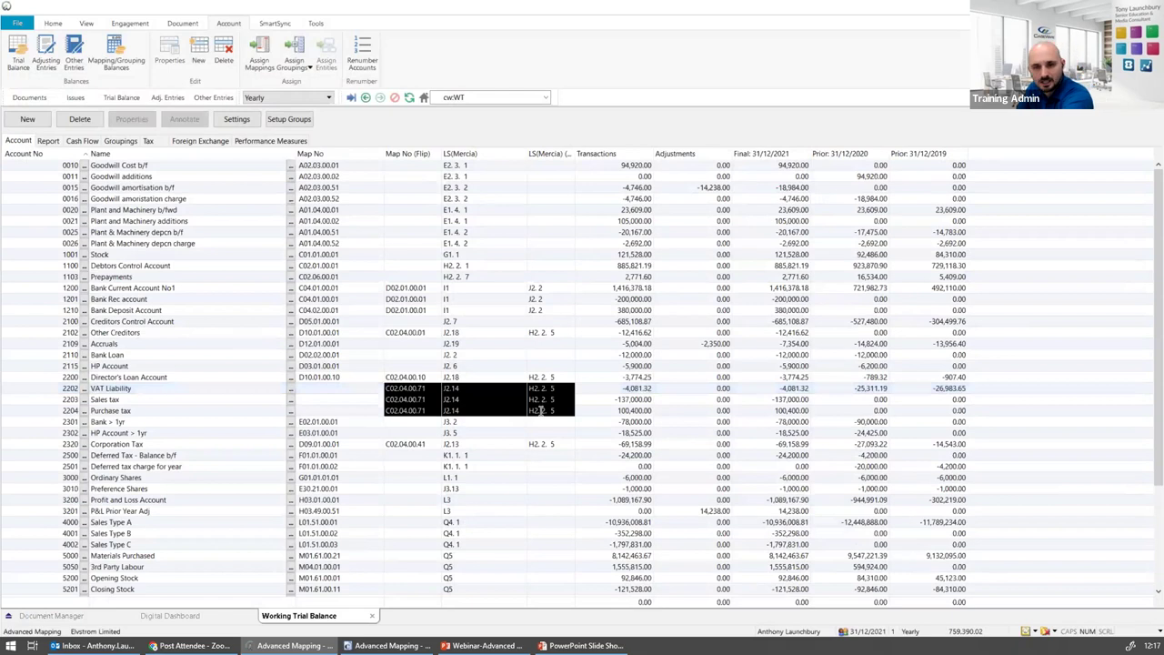
key(Delete)
Map VAT Liability, Sales tax and Purchase tax to VAT control D11.02.00.01 under Tax due to HMRC and apply the assignment
click(267, 65)
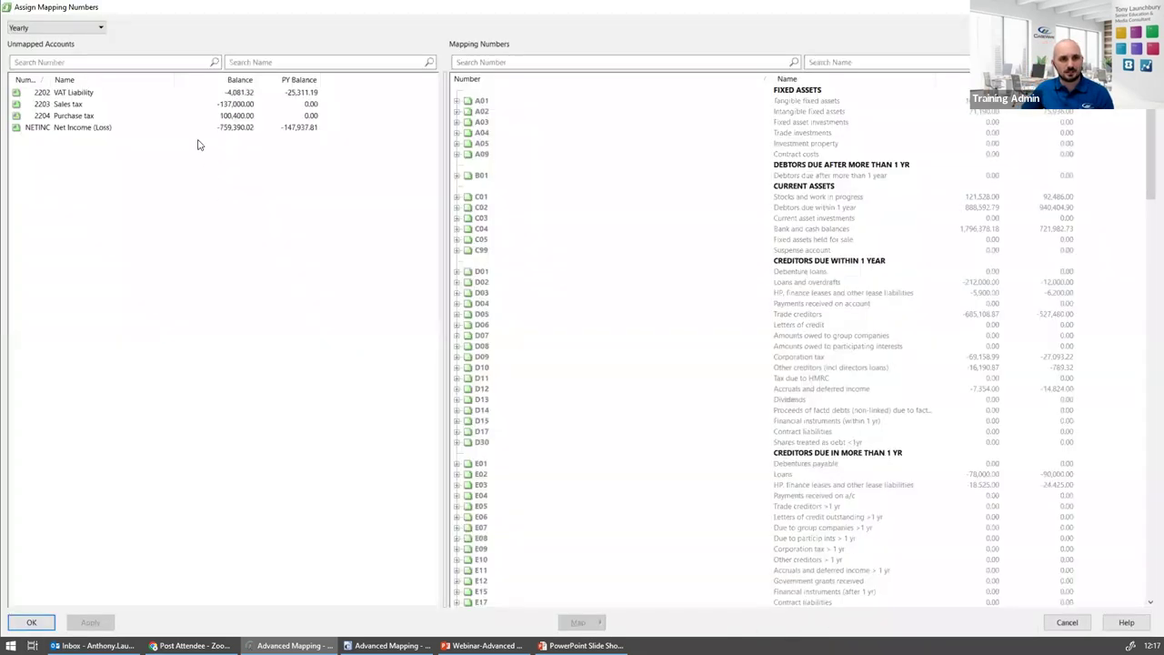
click(111, 93)
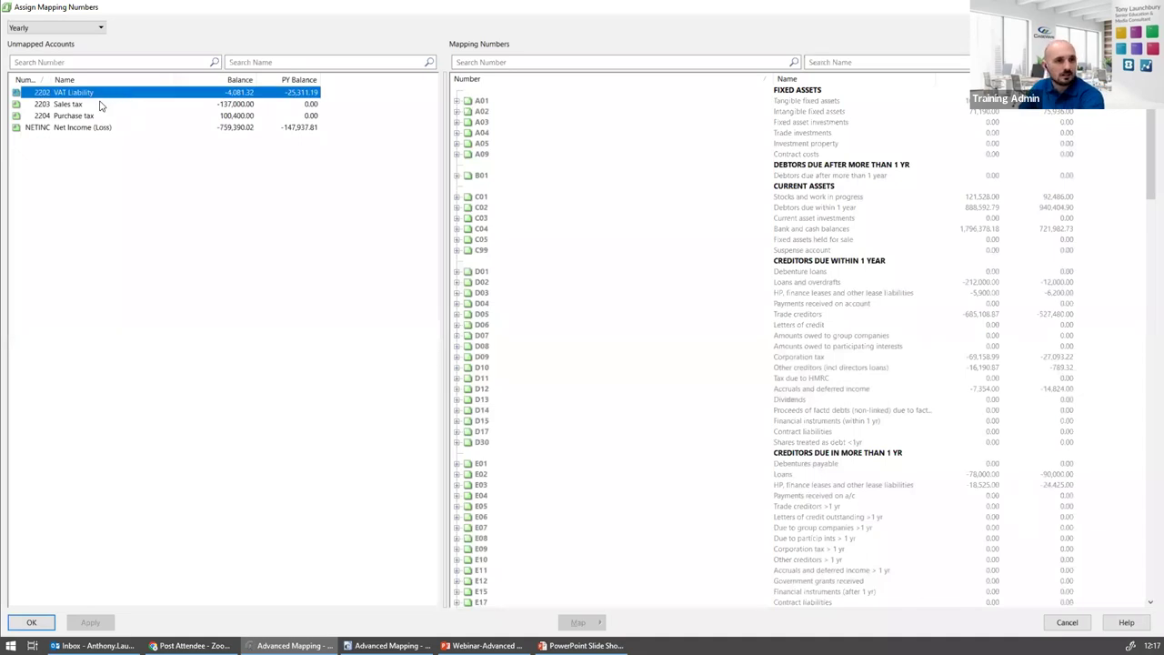
ctrl+click(100, 106)
ctrl+click(98, 116)
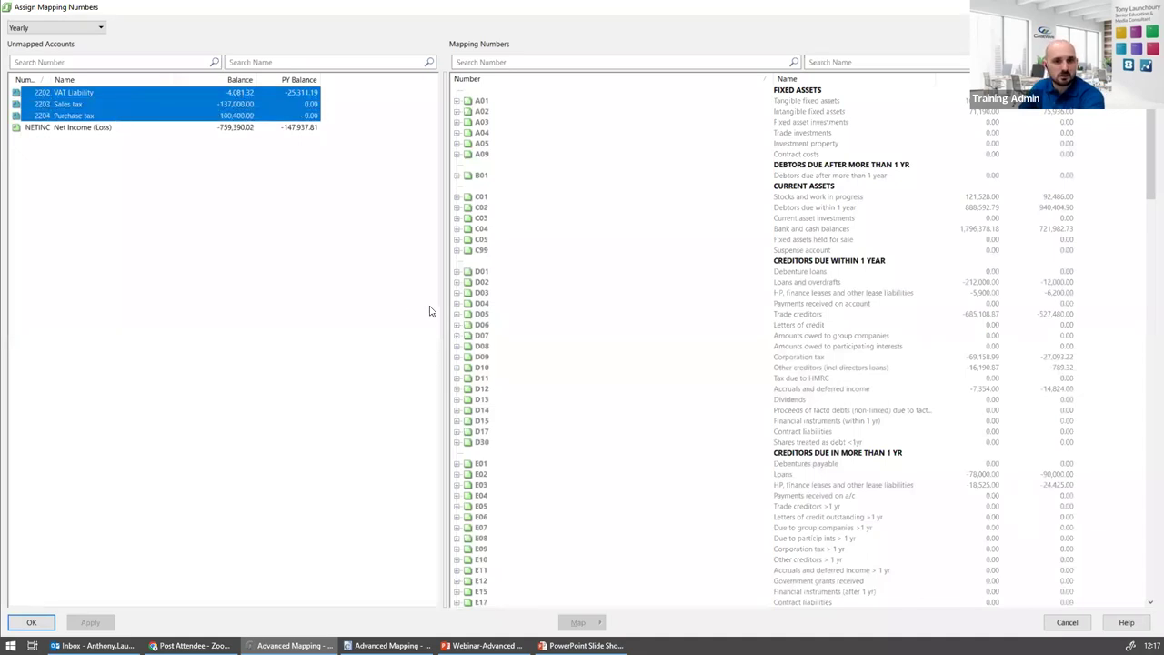
click(491, 377)
click(456, 379)
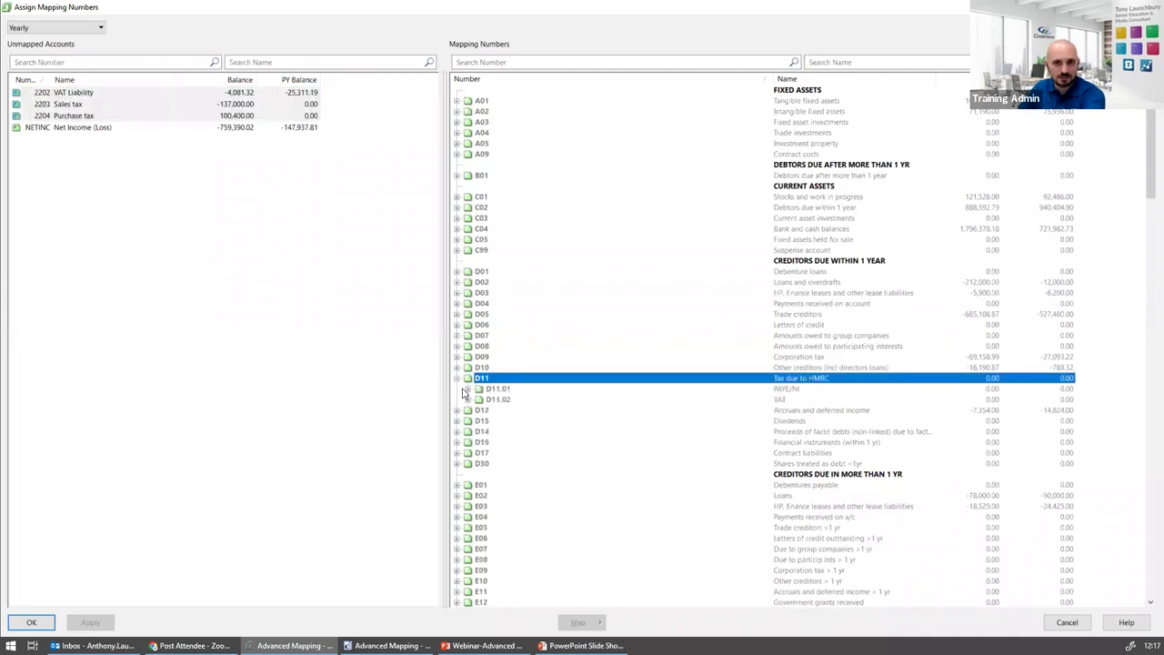
click(468, 389)
click(467, 399)
click(478, 410)
double_click(509, 421)
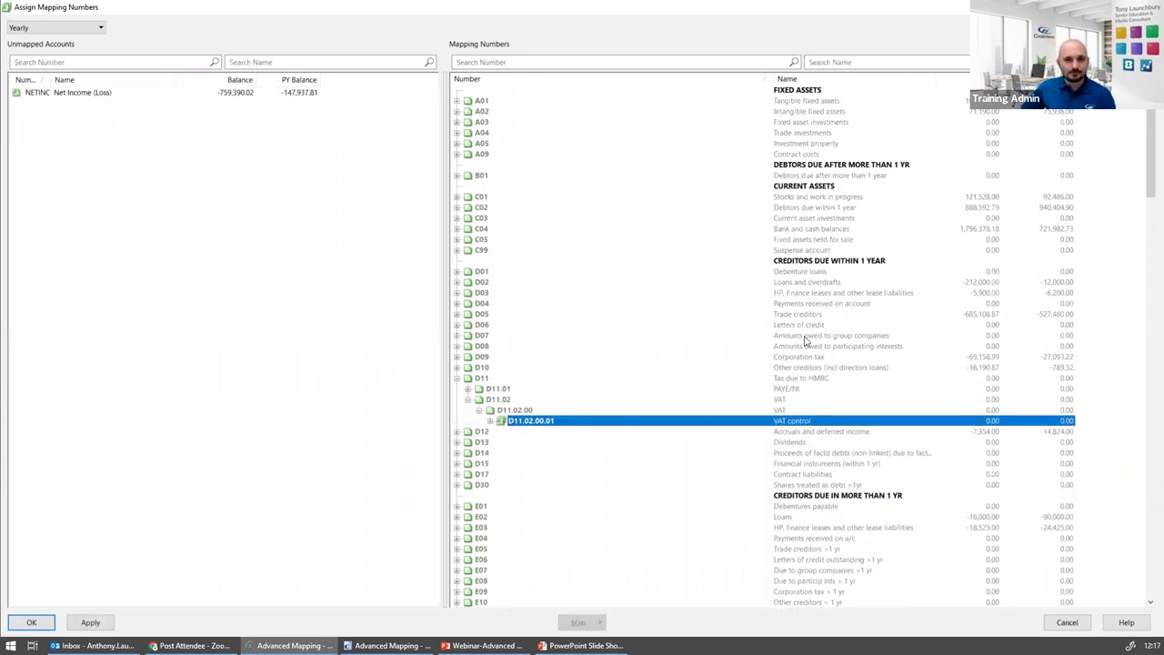
click(490, 421)
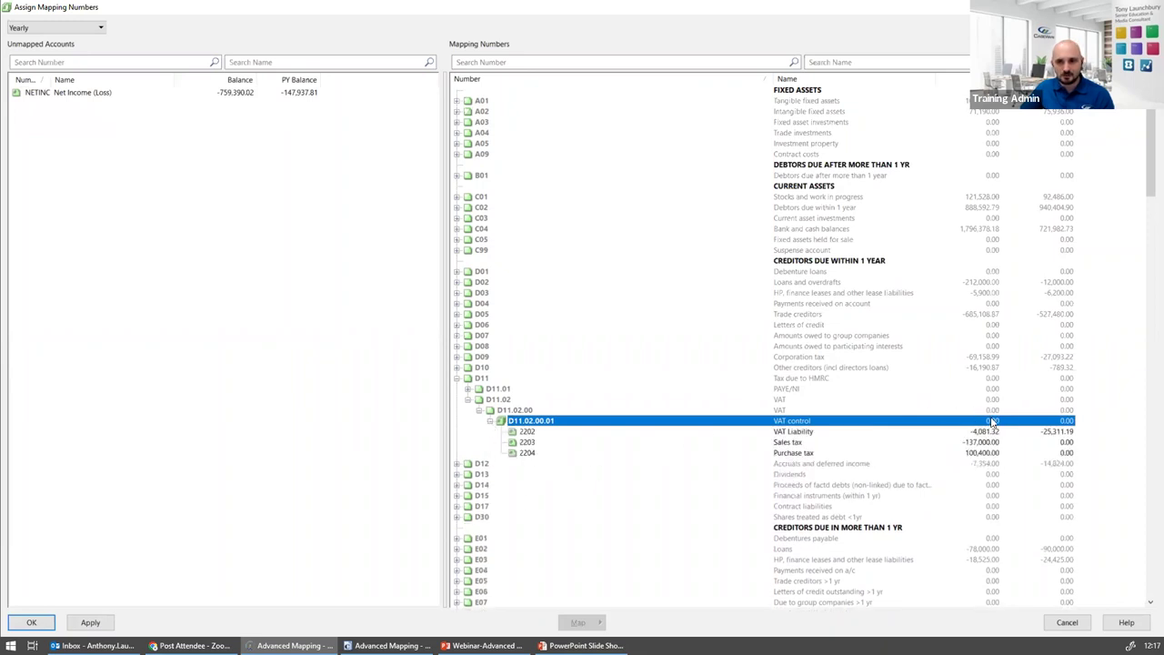
click(98, 626)
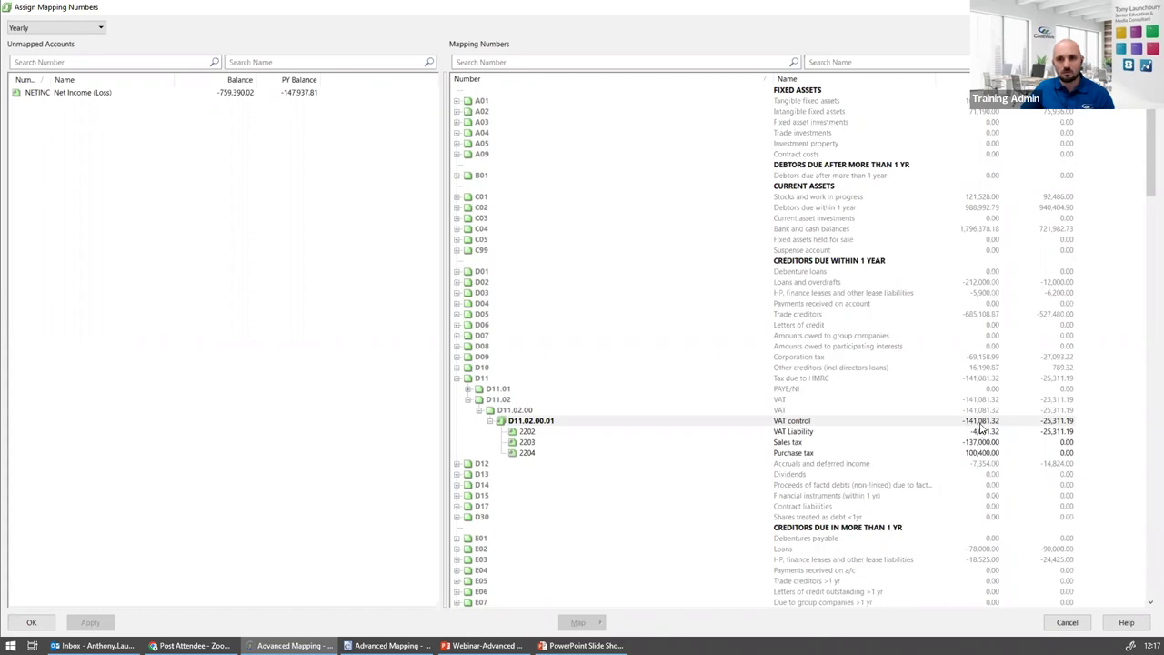
Review the individual balances of the accounts assigned to D11.02.00.01 and close the mapping assignment
click(986, 433)
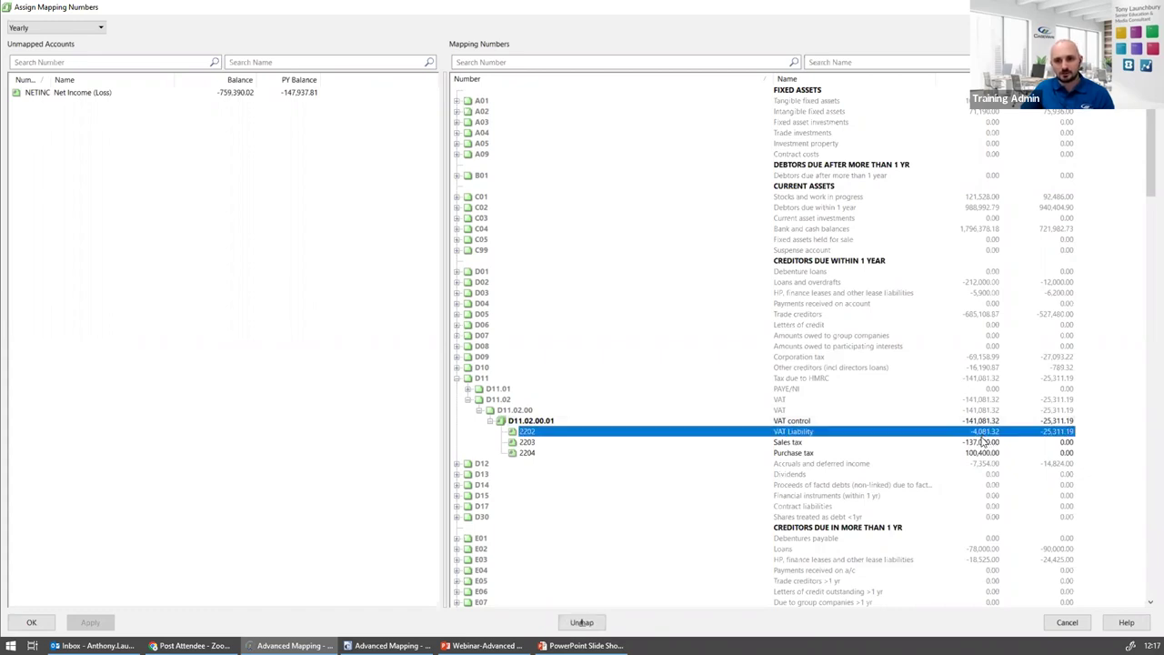
click(981, 443)
click(979, 435)
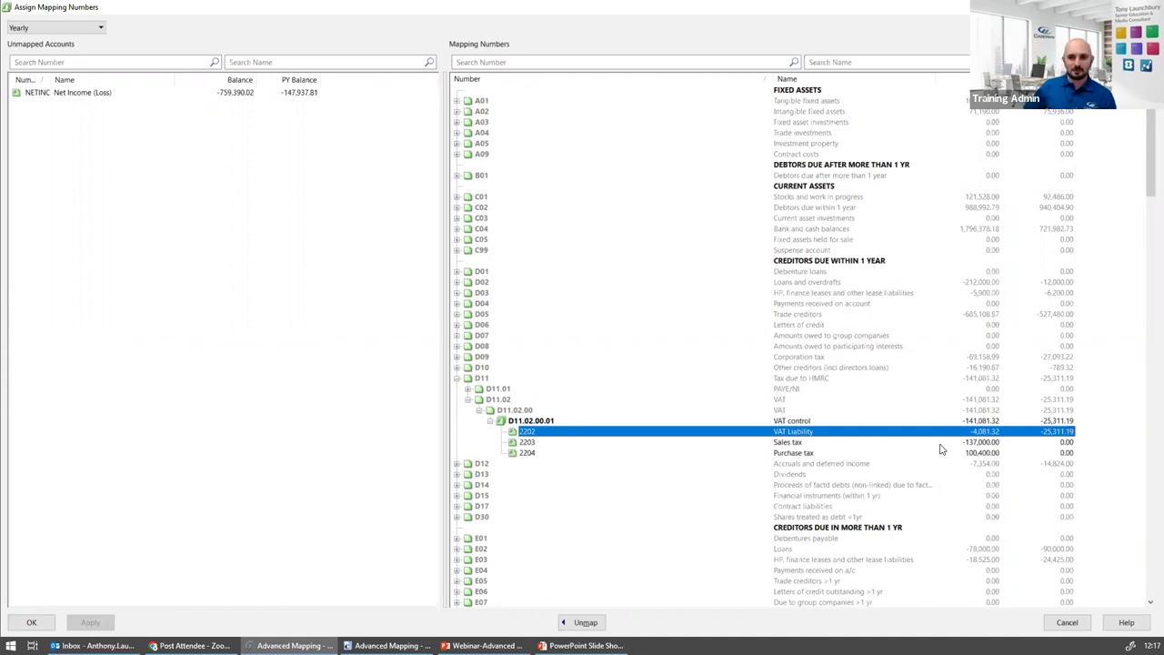
click(545, 440)
key(Up)
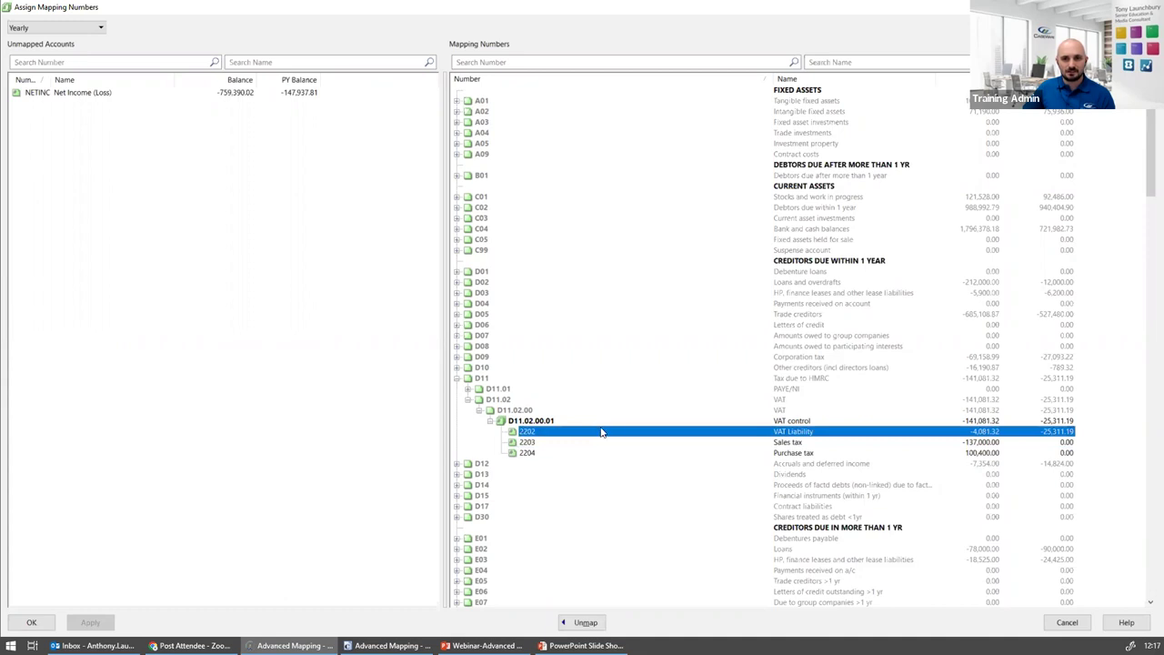
click(804, 444)
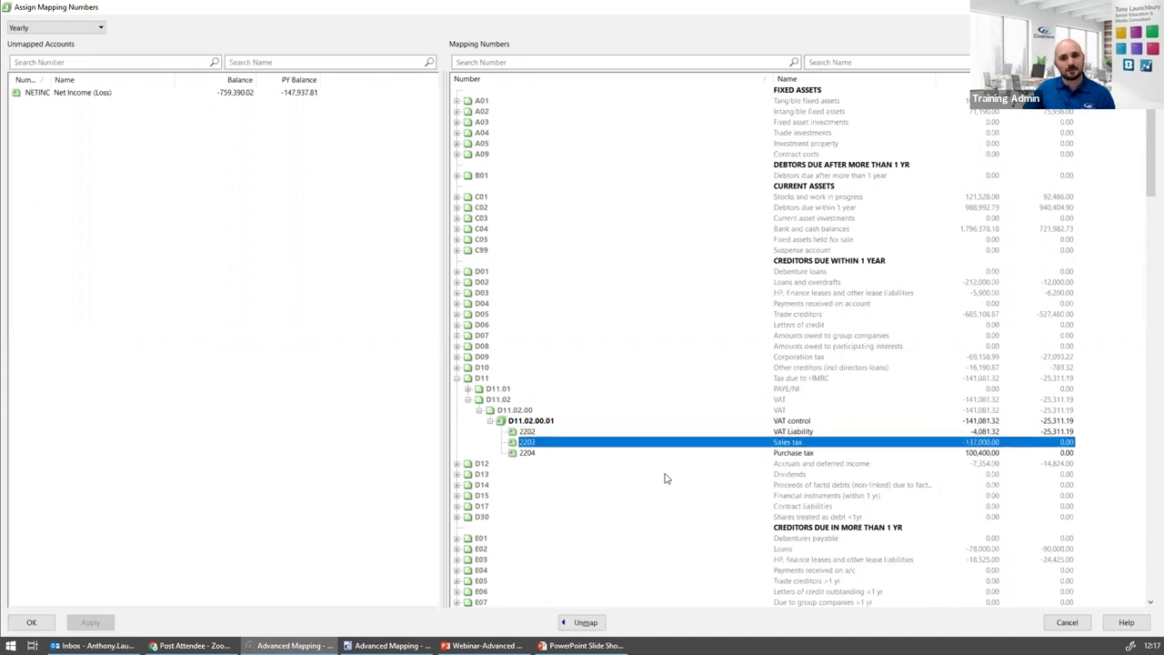
click(26, 627)
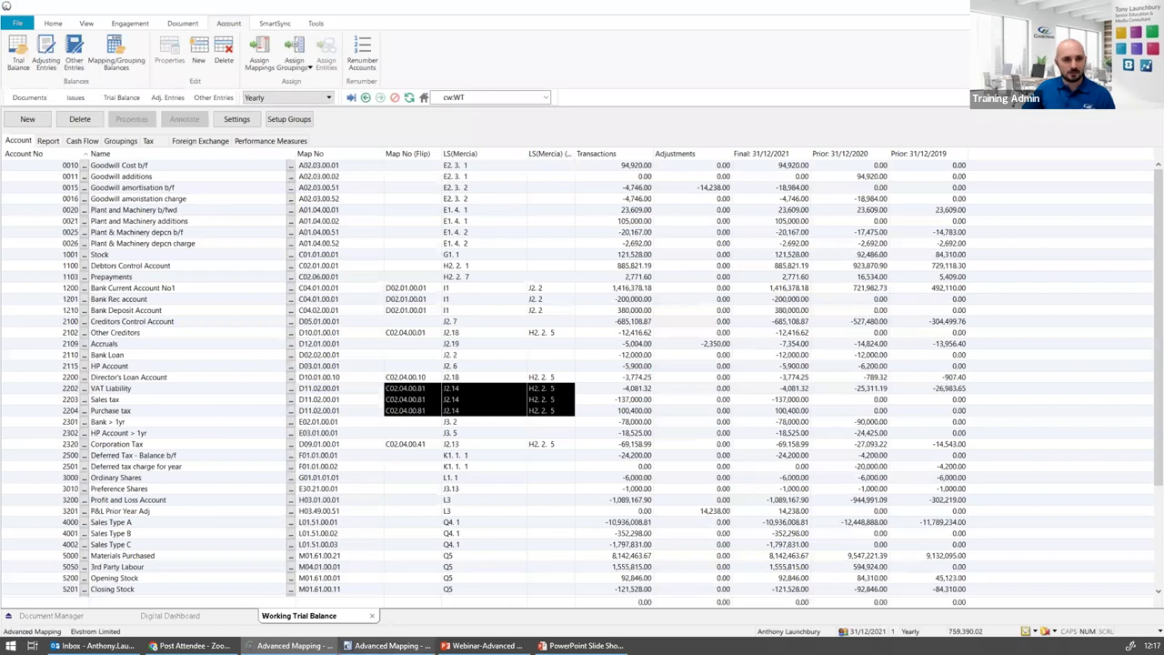
Switch to the final accounts document and check the Other taxation and social security and Other debtors figures in the notes
click(389, 645)
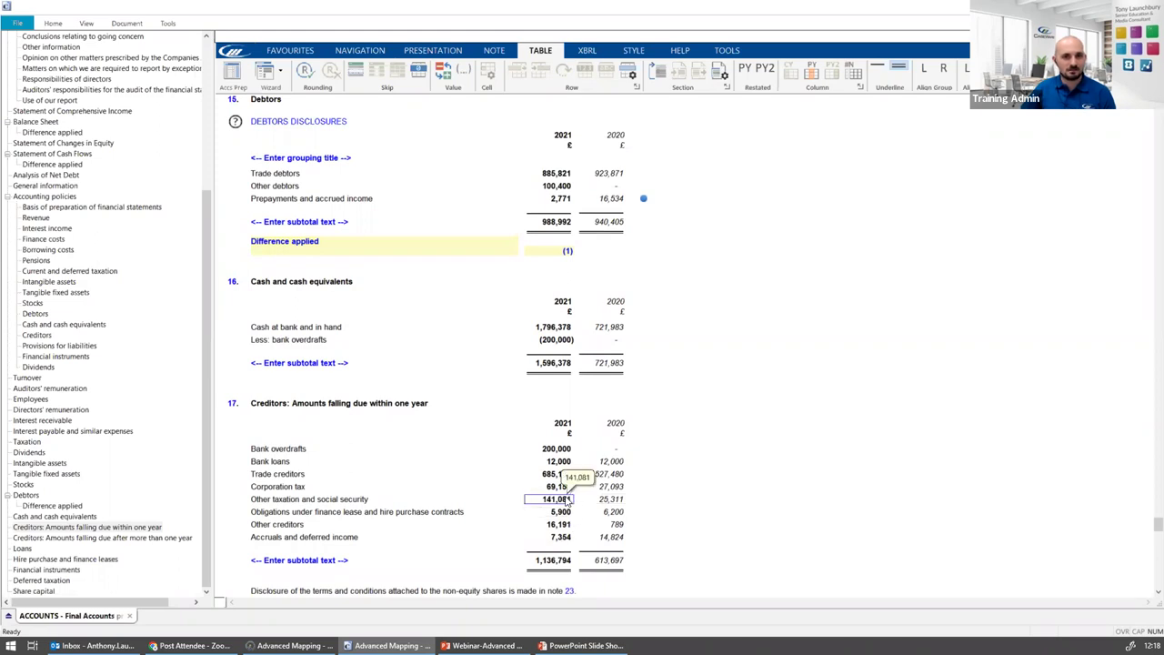
click(551, 187)
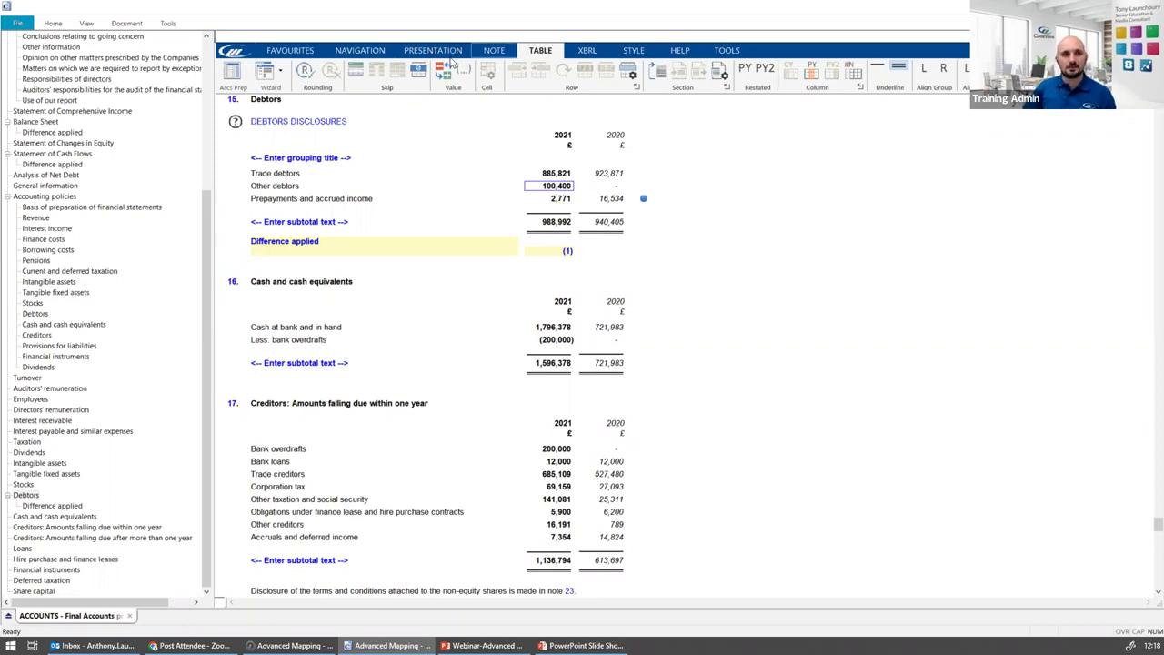
Review the available referencing structures in the Wizard's Engagement setup and return to the final accounts document
click(357, 52)
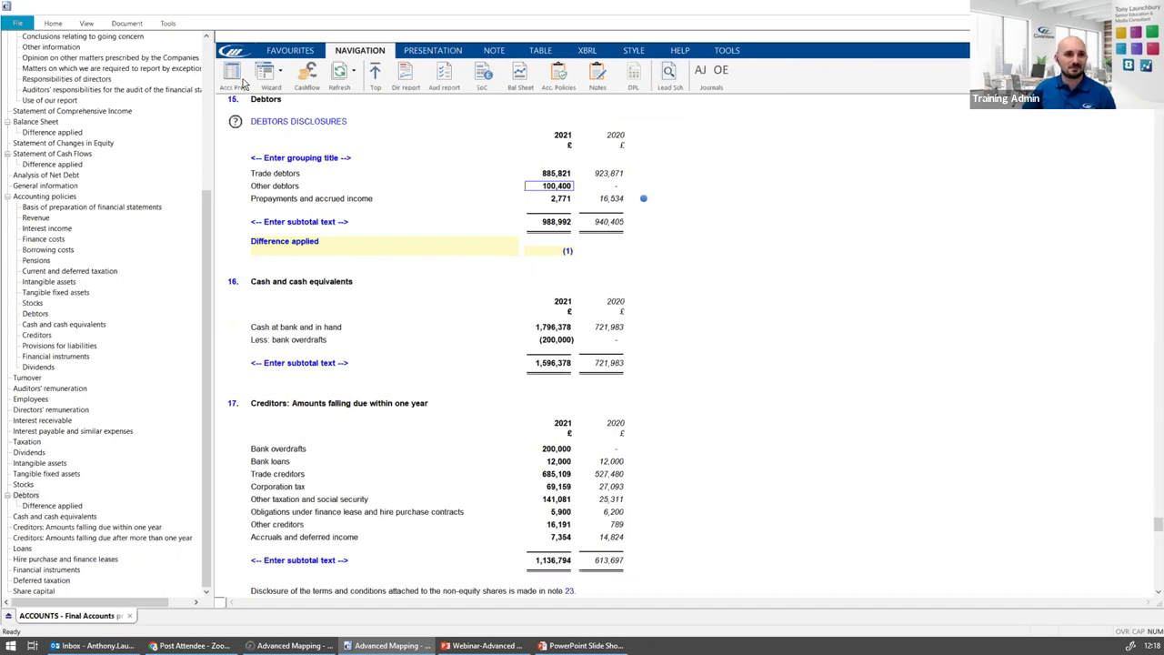
click(271, 75)
click(282, 100)
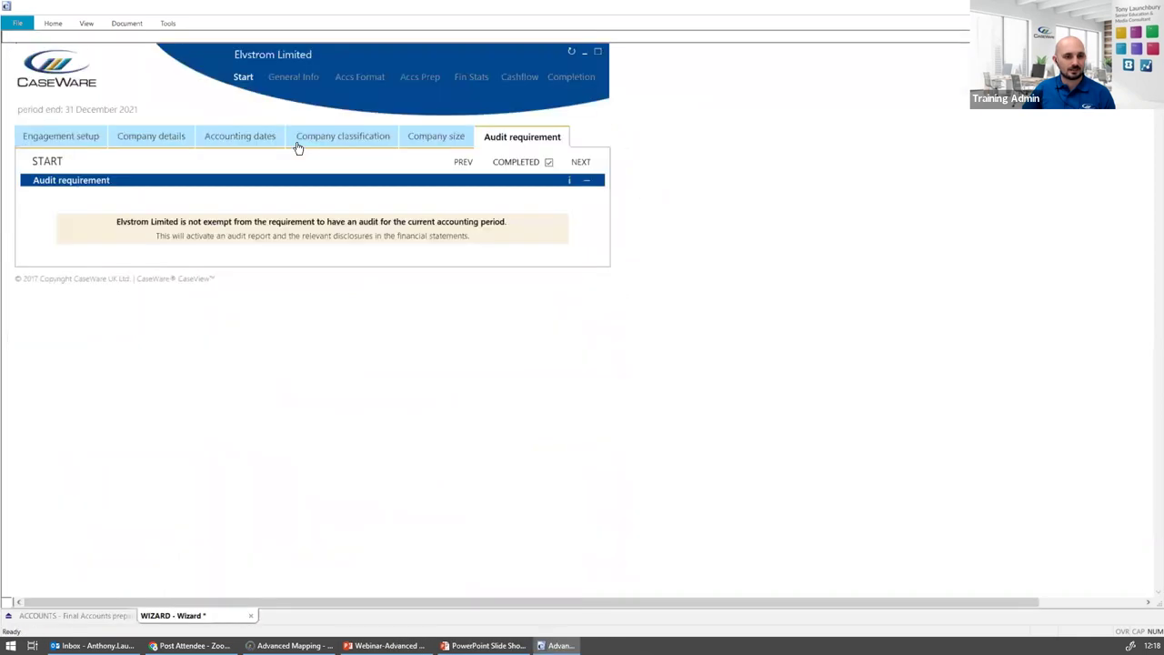
click(74, 139)
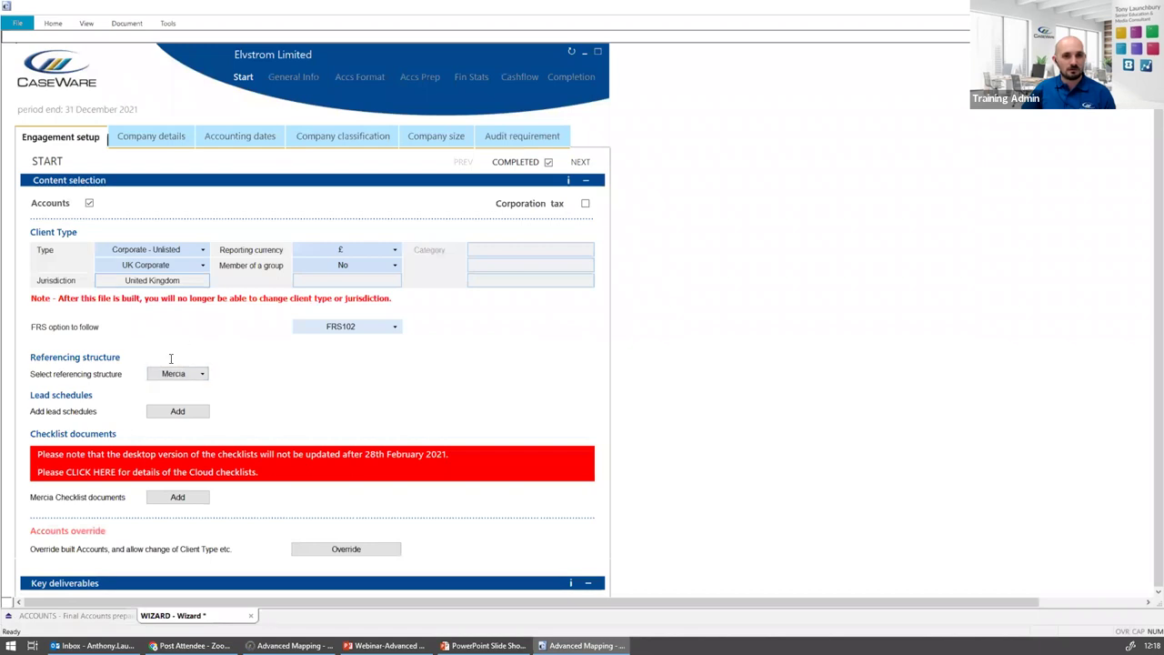
click(191, 374)
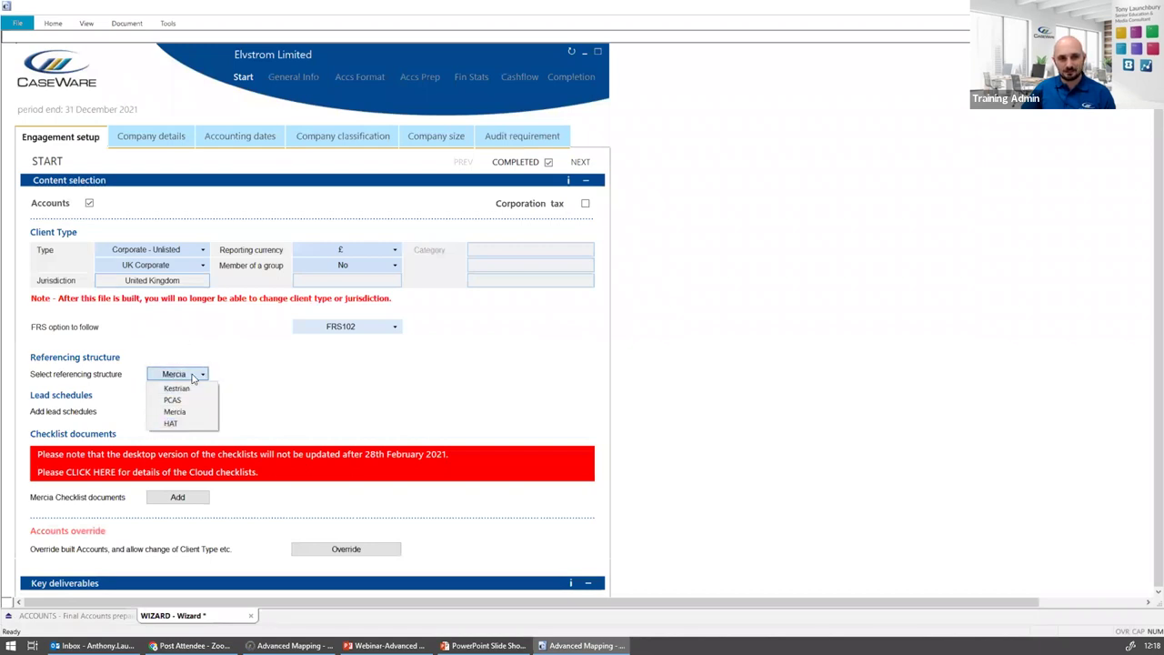
click(325, 389)
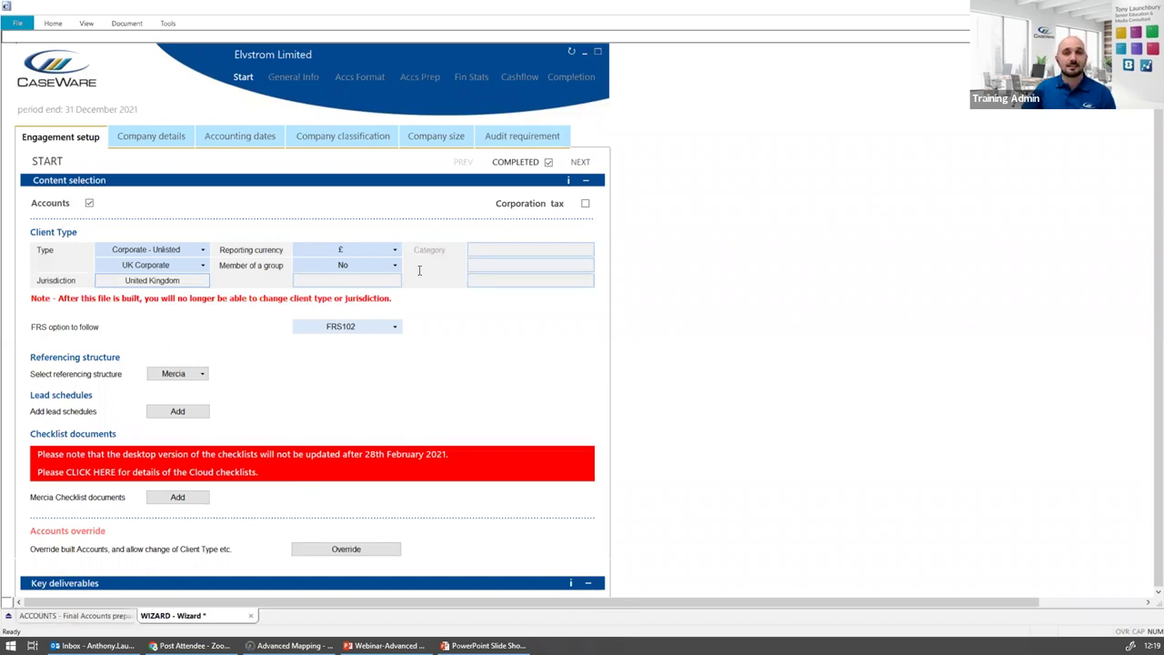
key(ctrl+Tab)
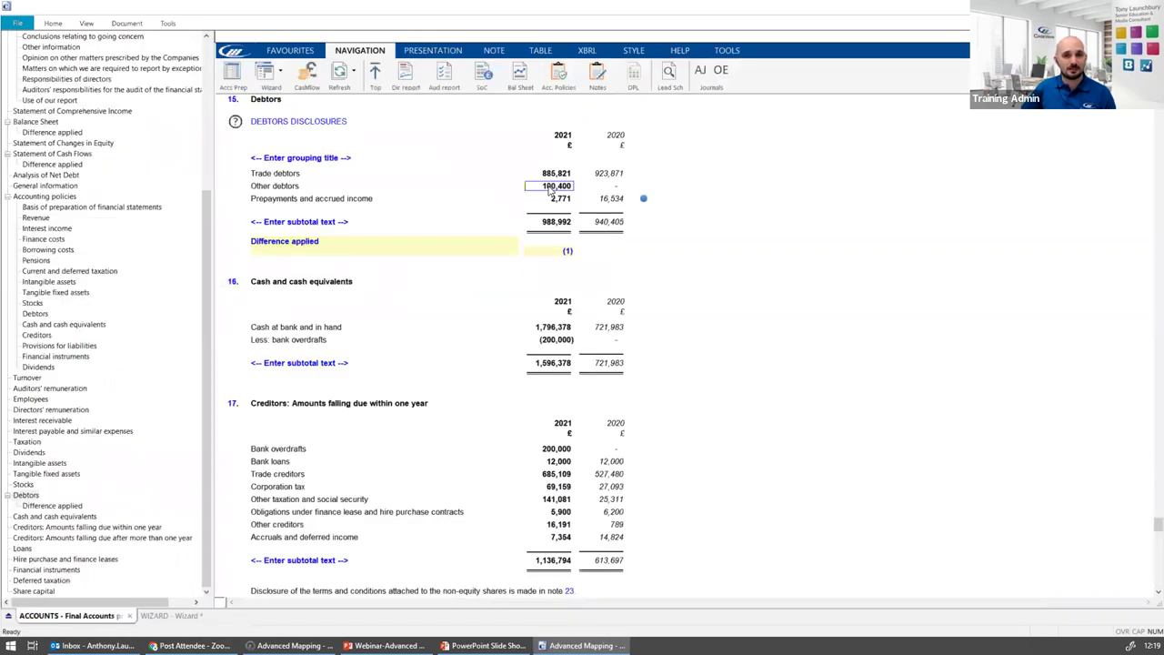
Open the lead schedule for Other debtors, place it beside the Debtors note to compare the figures, and close it
click(669, 73)
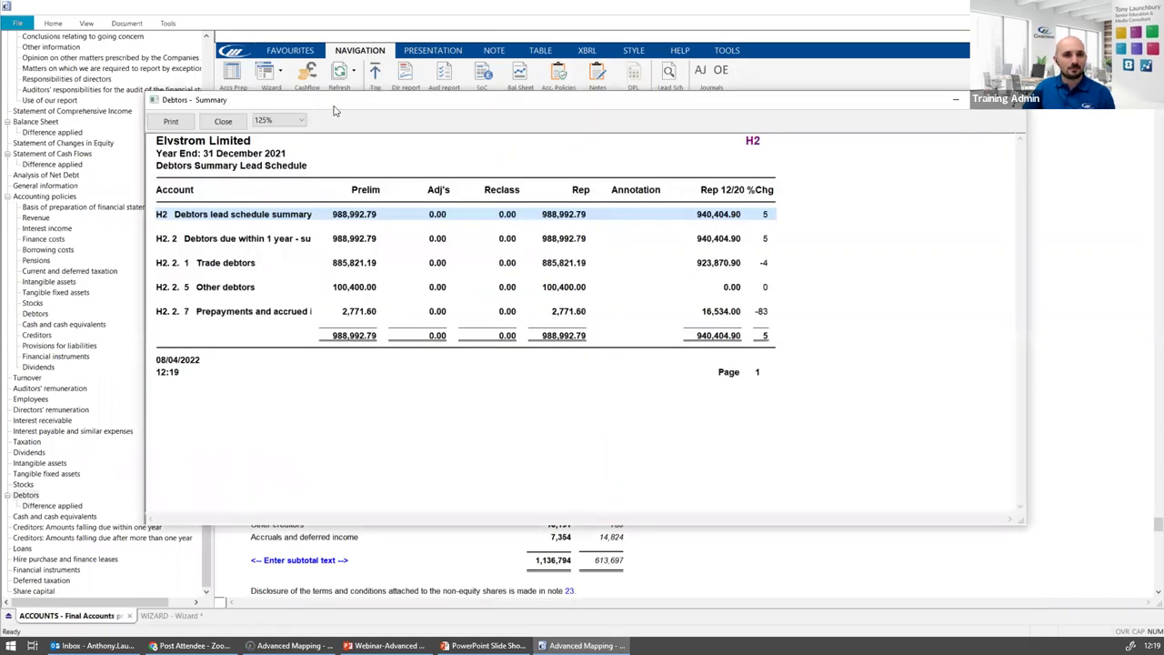
drag(340, 97, 329, 203)
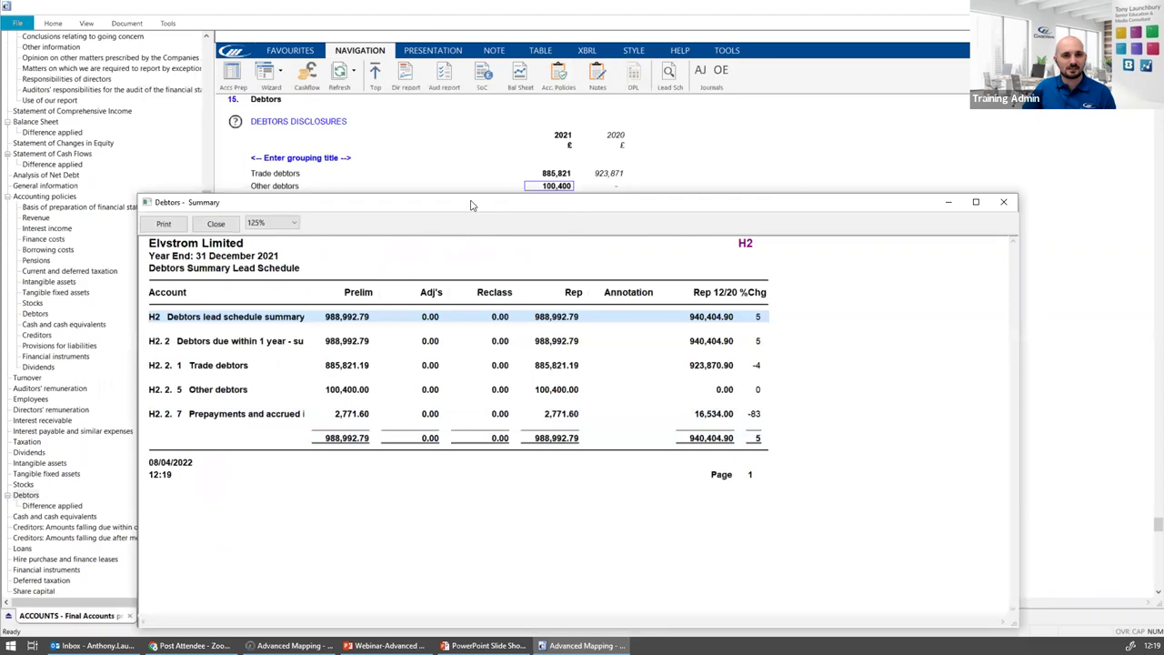
drag(471, 205, 453, 231)
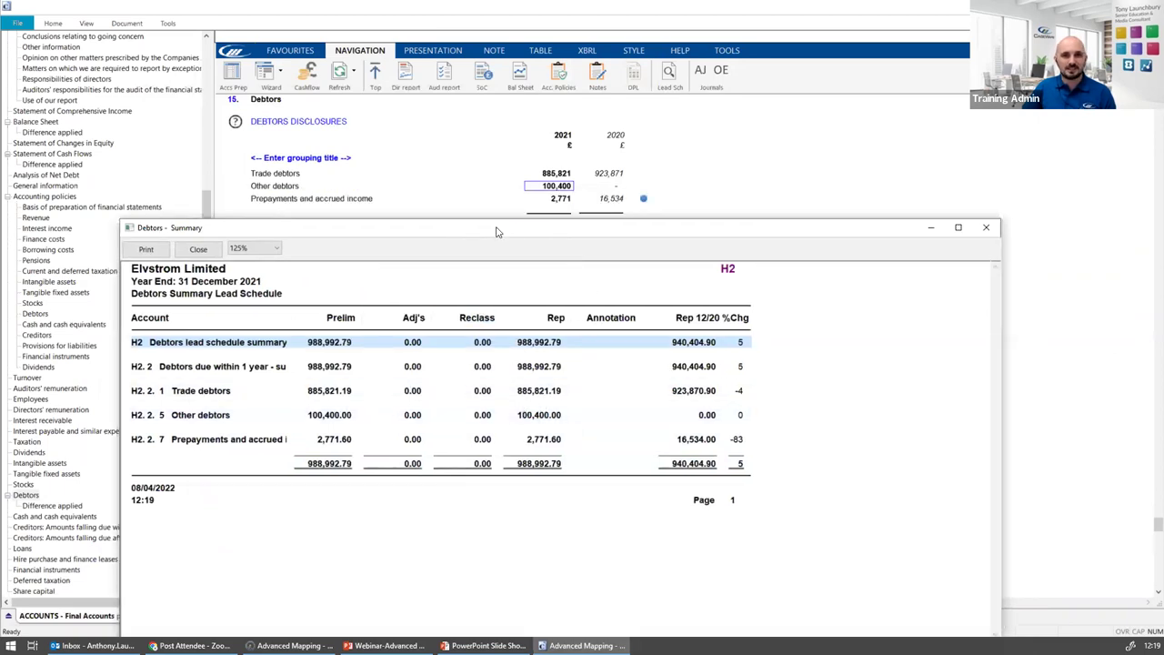
drag(497, 231, 472, 247)
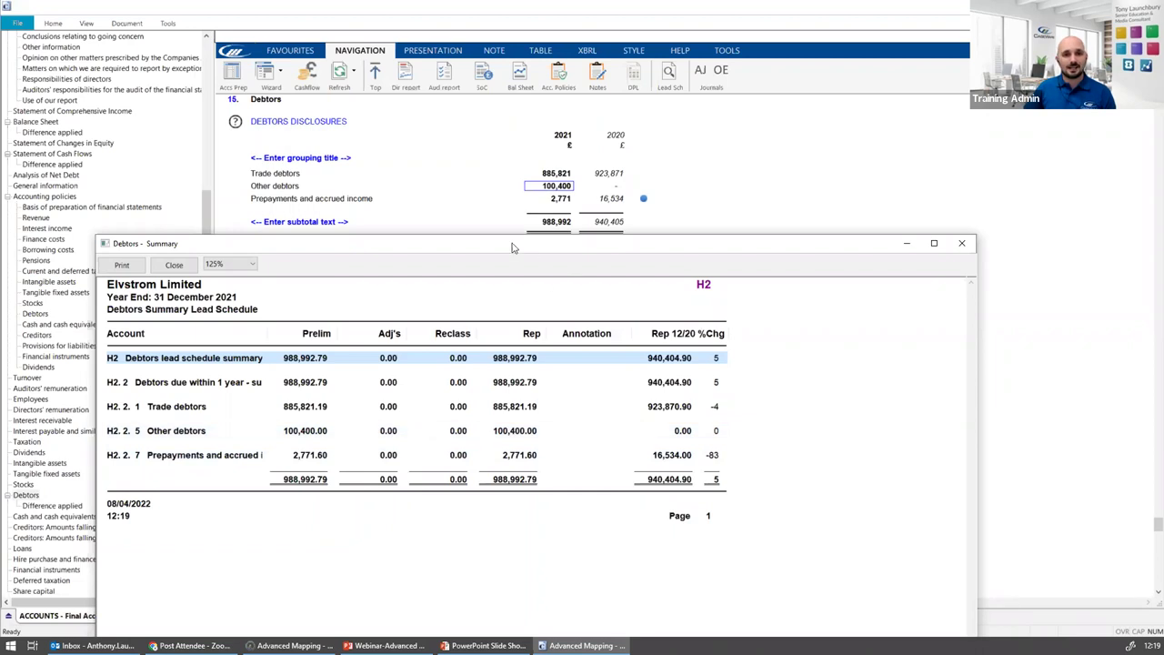
drag(511, 246, 1044, 210)
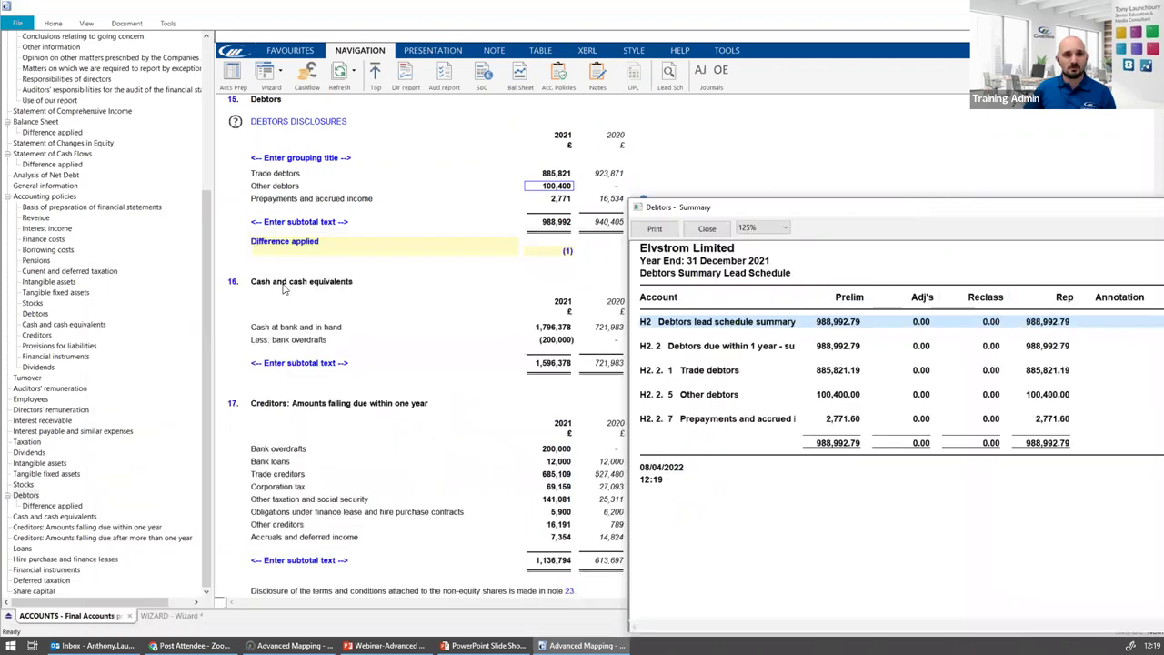
double_click(729, 208)
click(1056, 240)
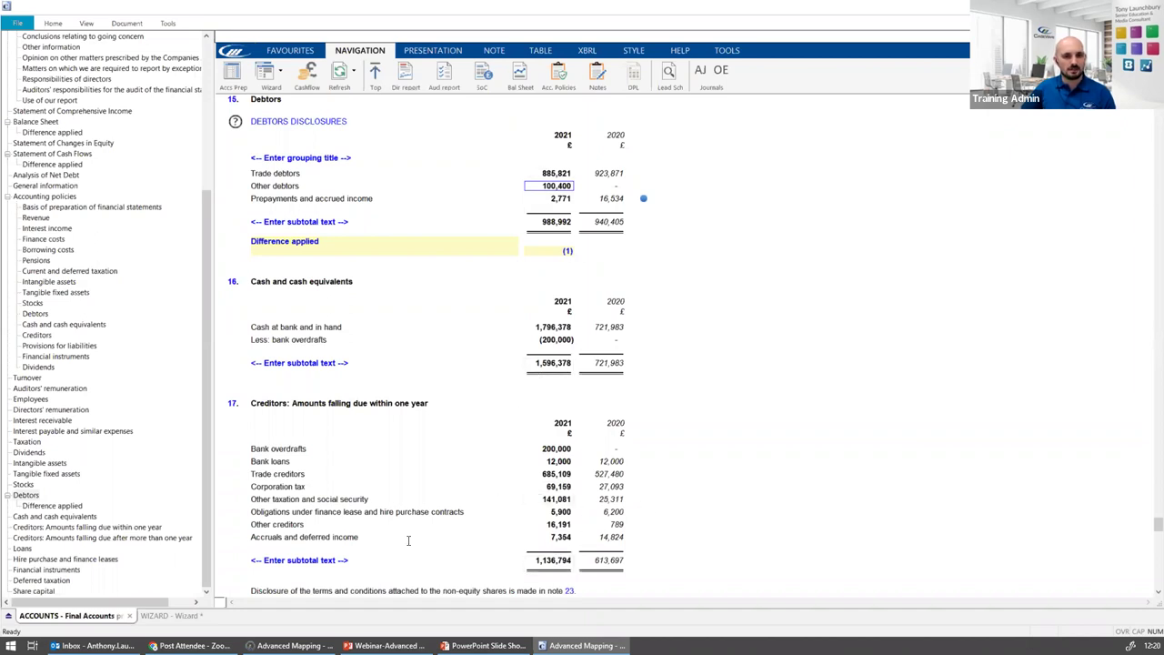
Switch to the working trial balance, narrow the LS(Mercia) column and examine Purchase tax's map and flip map numbers
click(289, 645)
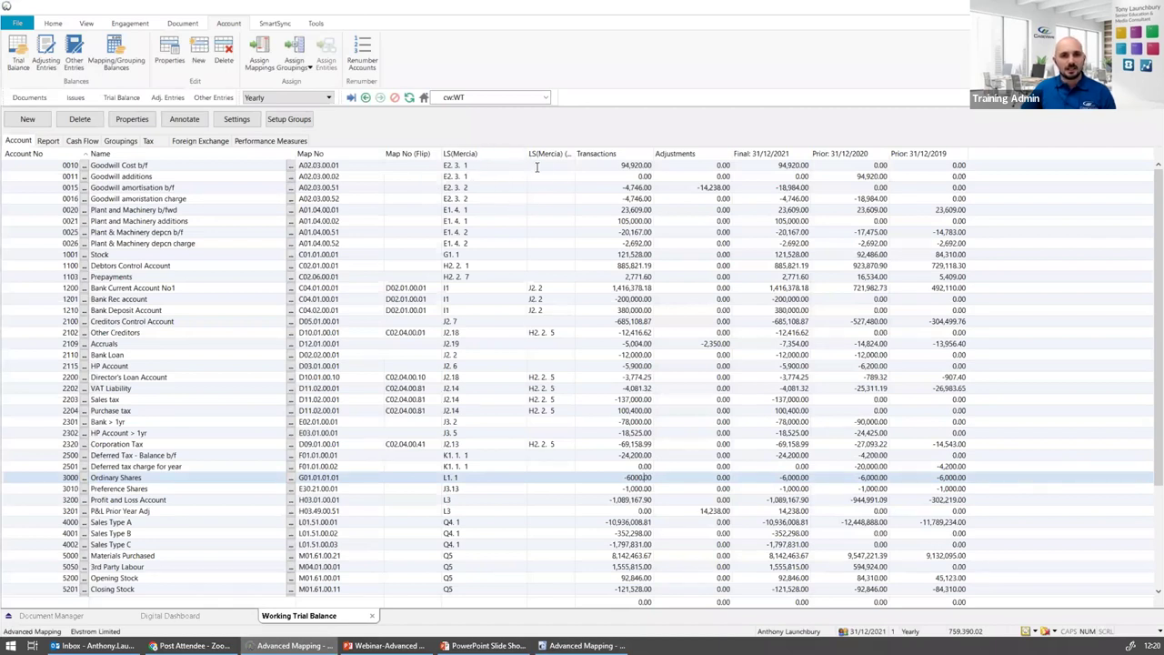
drag(528, 152, 514, 152)
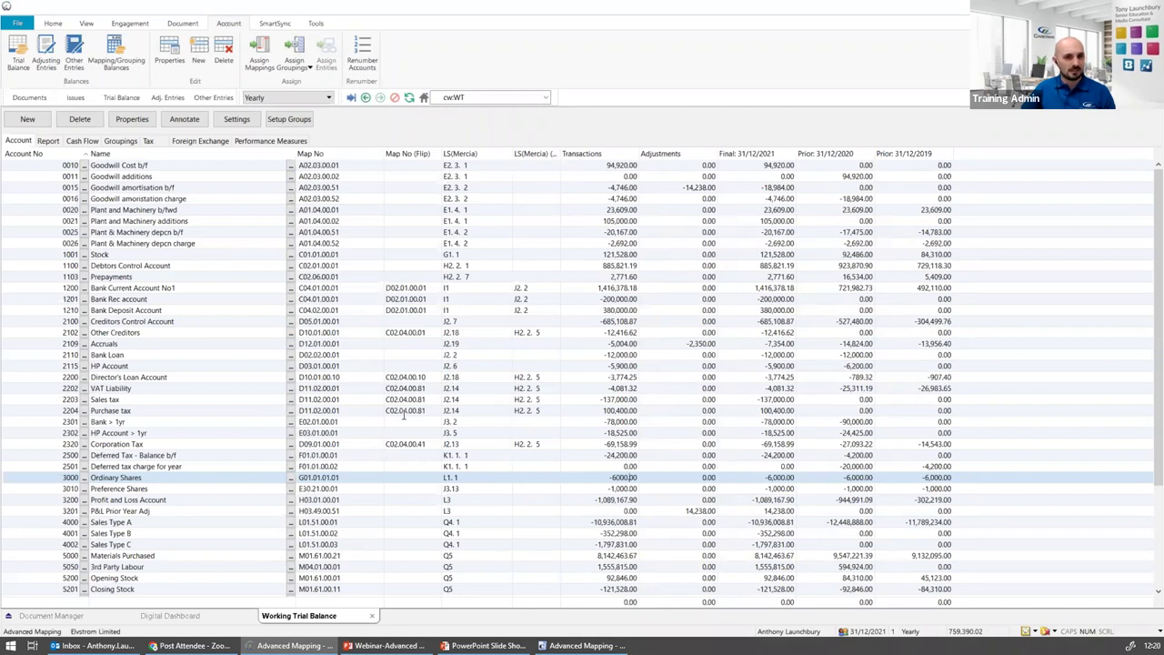
click(431, 411)
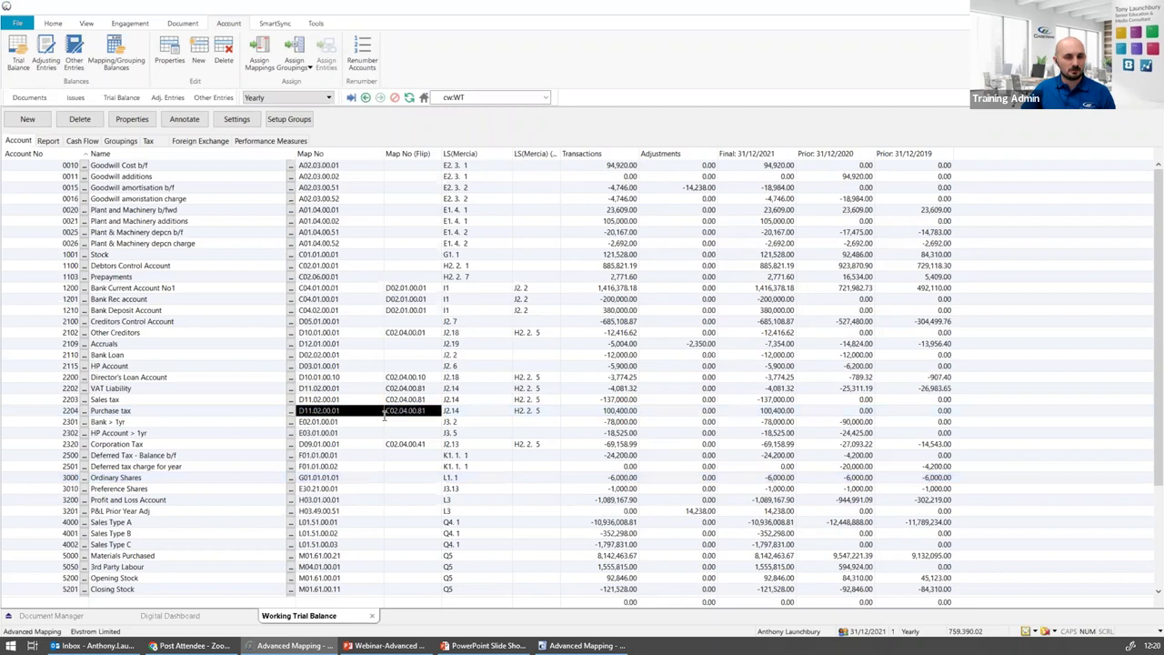
drag(416, 411, 423, 404)
click(423, 408)
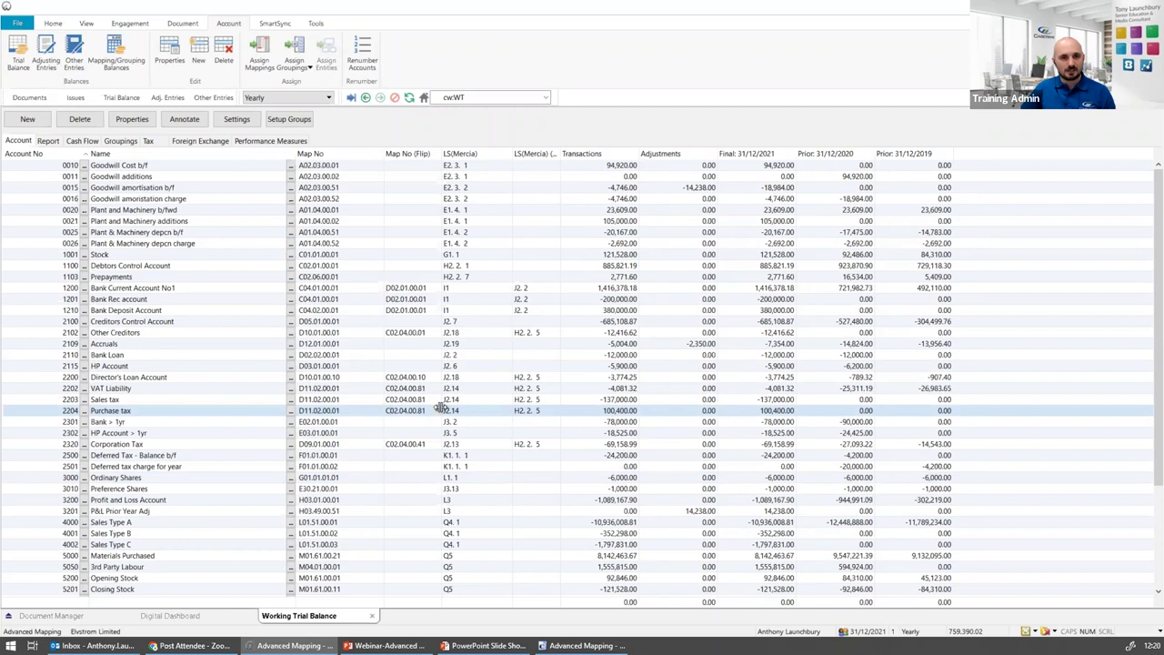
double_click(409, 410)
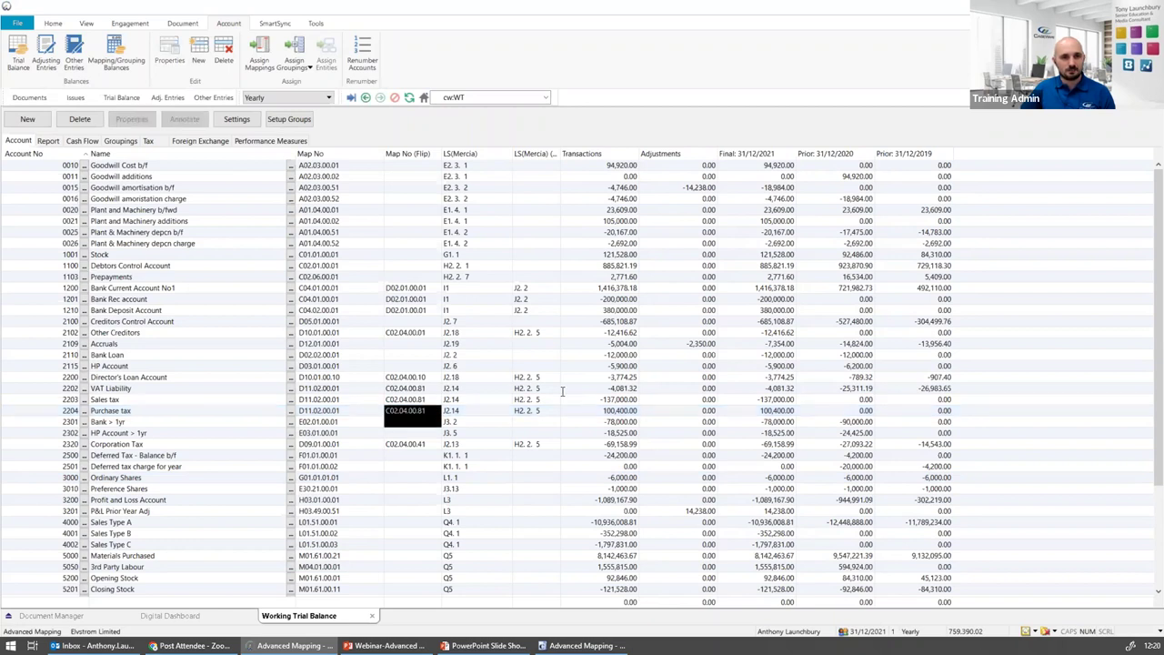
Compare the Purchase tax balance with its flip map number and its main map number in the trial balance
click(583, 410)
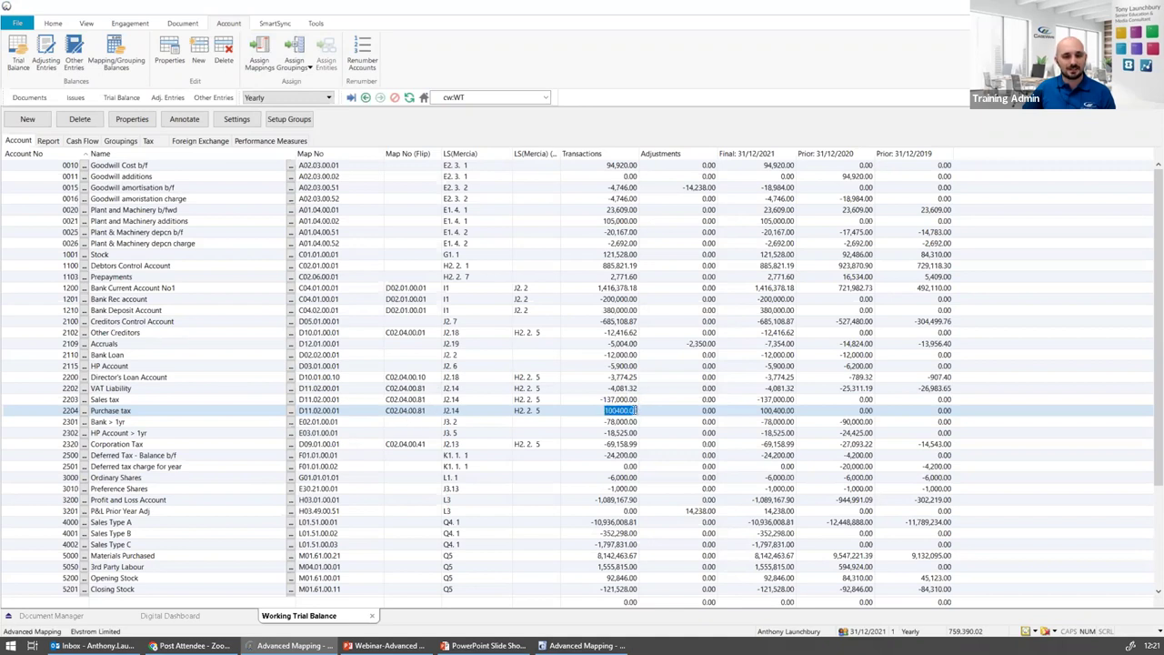
click(405, 410)
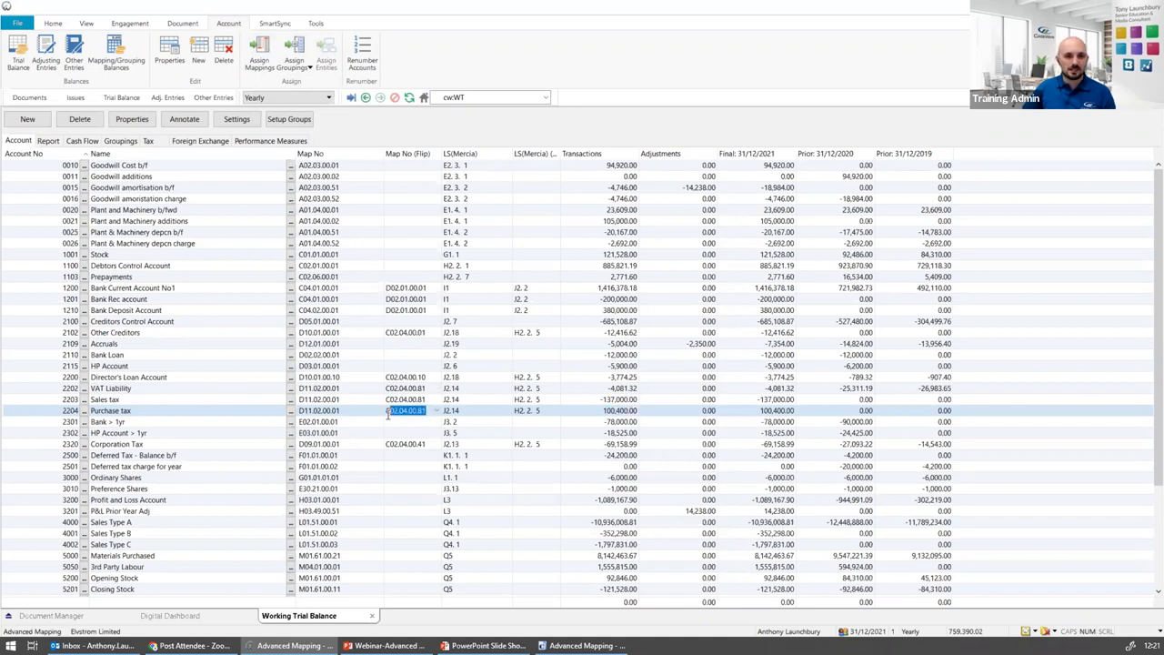
drag(386, 410, 425, 410)
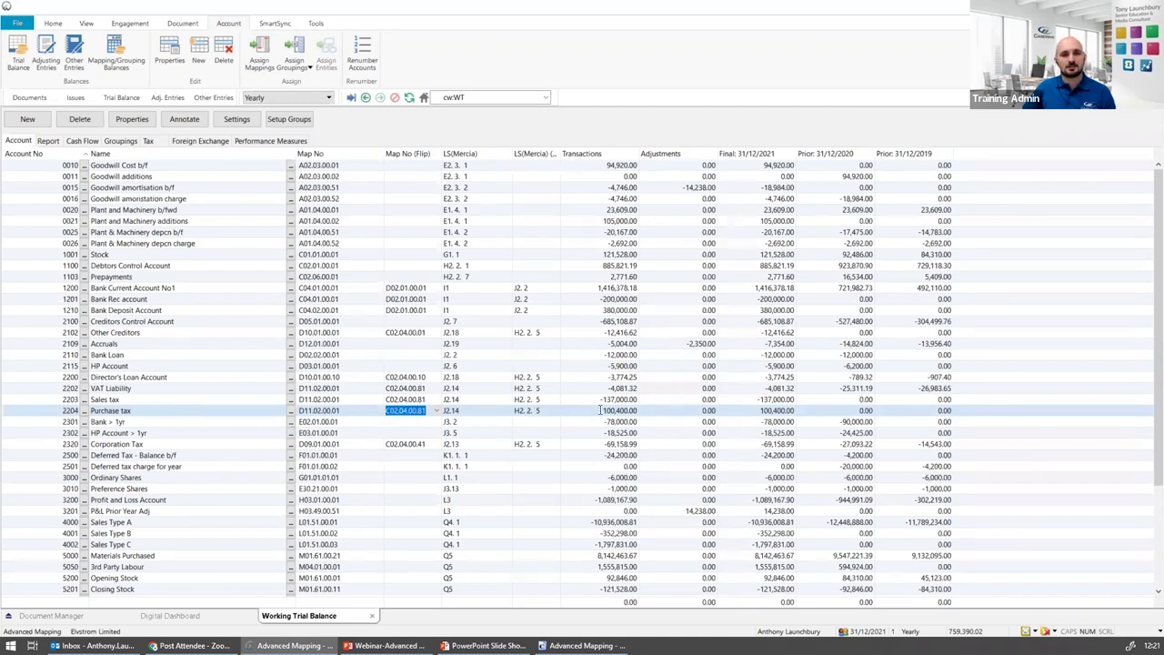
click(600, 410)
click(348, 410)
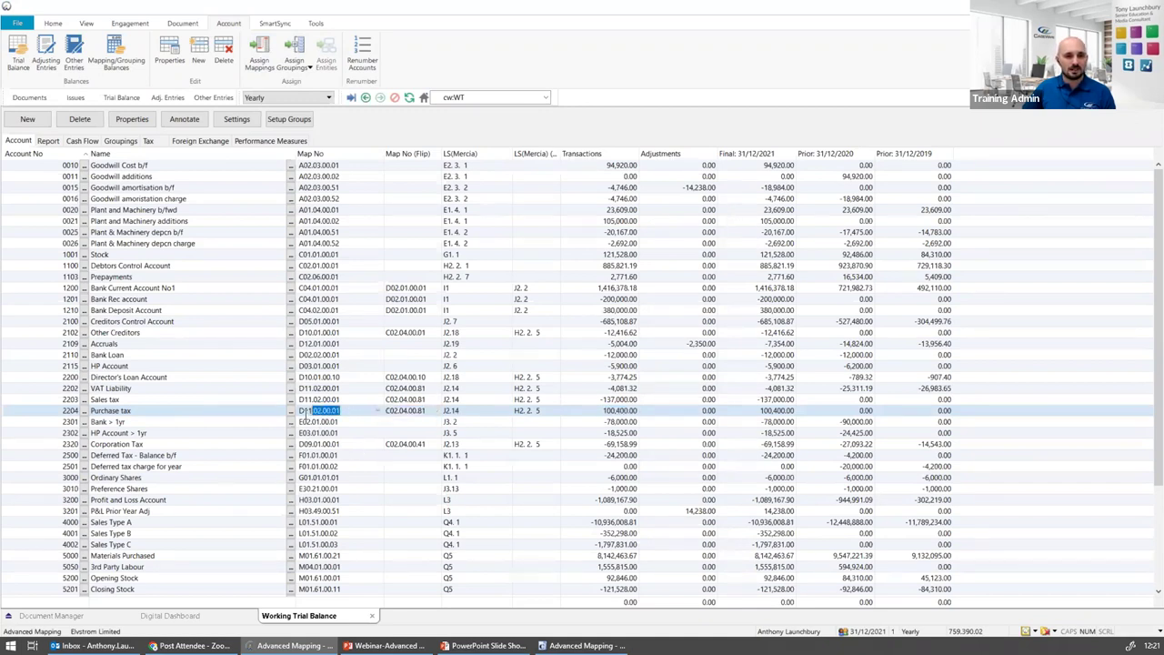
Clear Purchase tax's flip map number, check the Debtors and Creditors notes in the final accounts document, and return to the trial balance
click(349, 421)
click(409, 410)
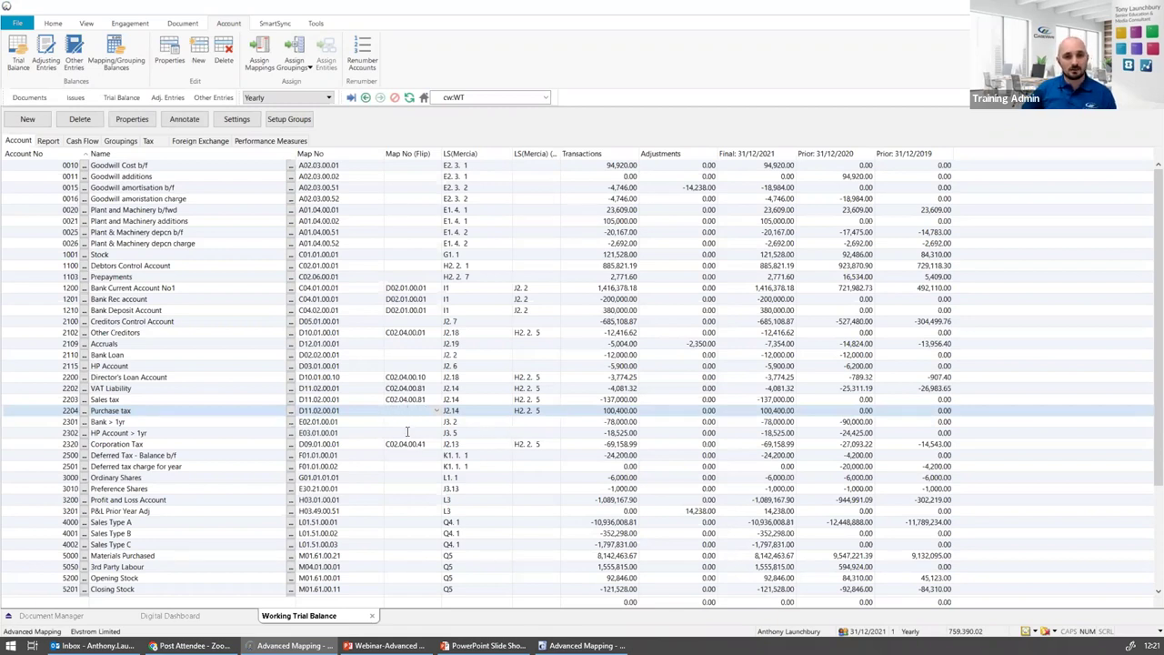
click(400, 432)
click(420, 410)
click(582, 644)
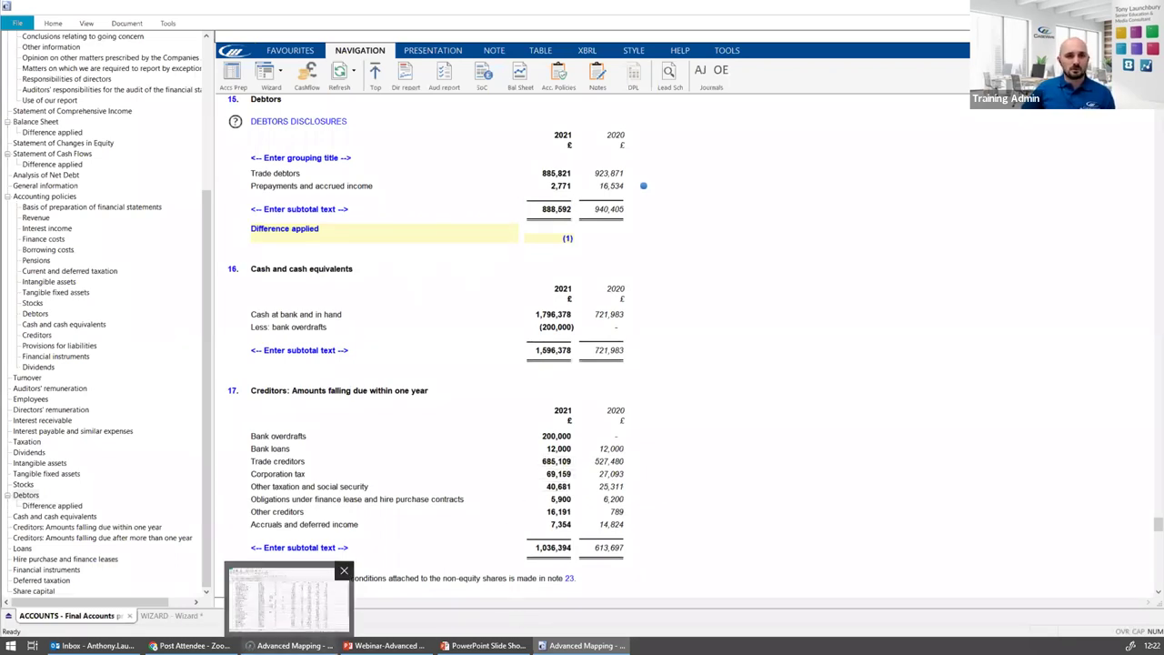
click(289, 645)
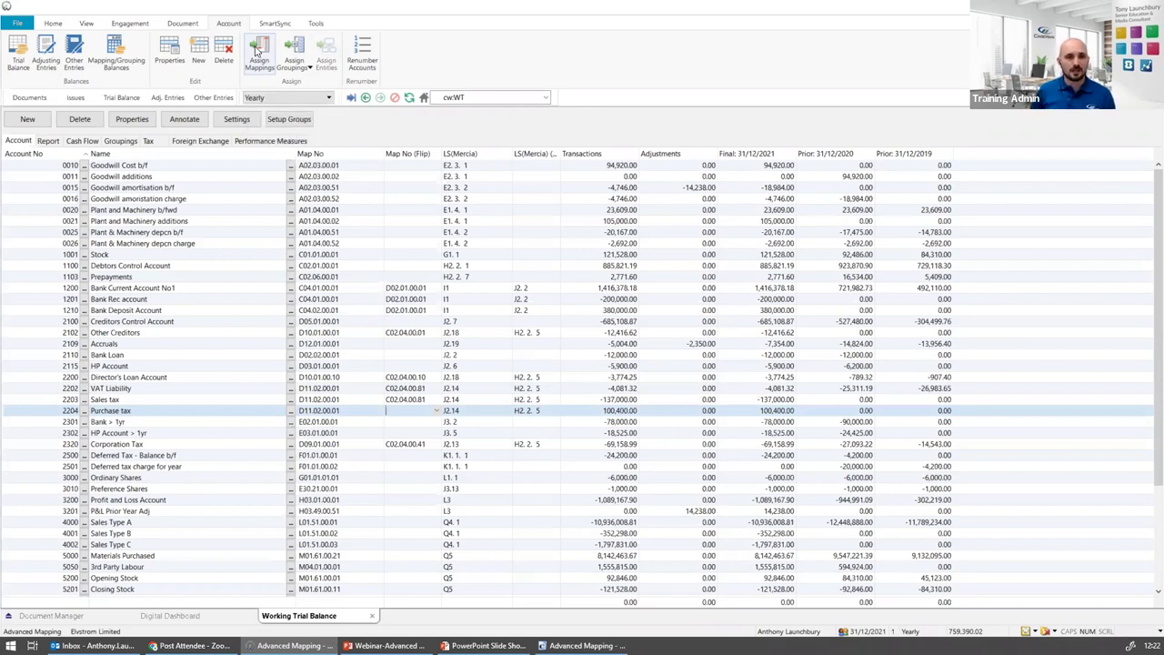
Examine the flip map and flip lead schedule numbers in the trial balance and the Bank Current Account No1 and Bank Rec account transactions
click(481, 380)
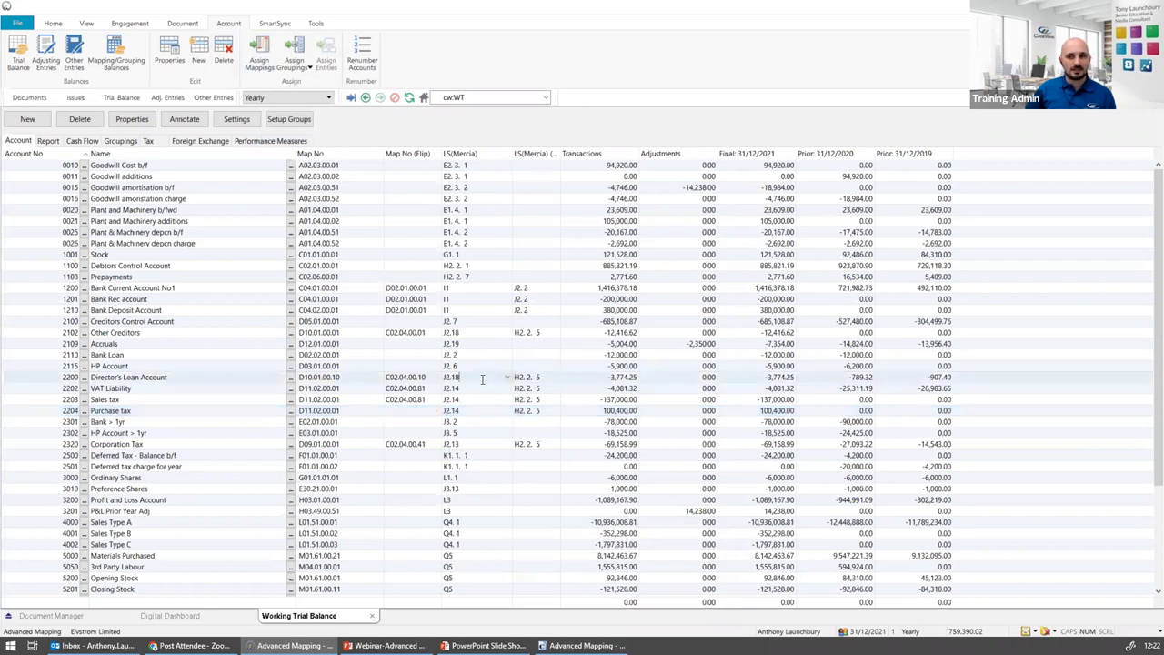
mouse_move(403, 288)
mouse_down()
mouse_move(411, 400)
mouse_move(444, 402)
mouse_up()
click(525, 388)
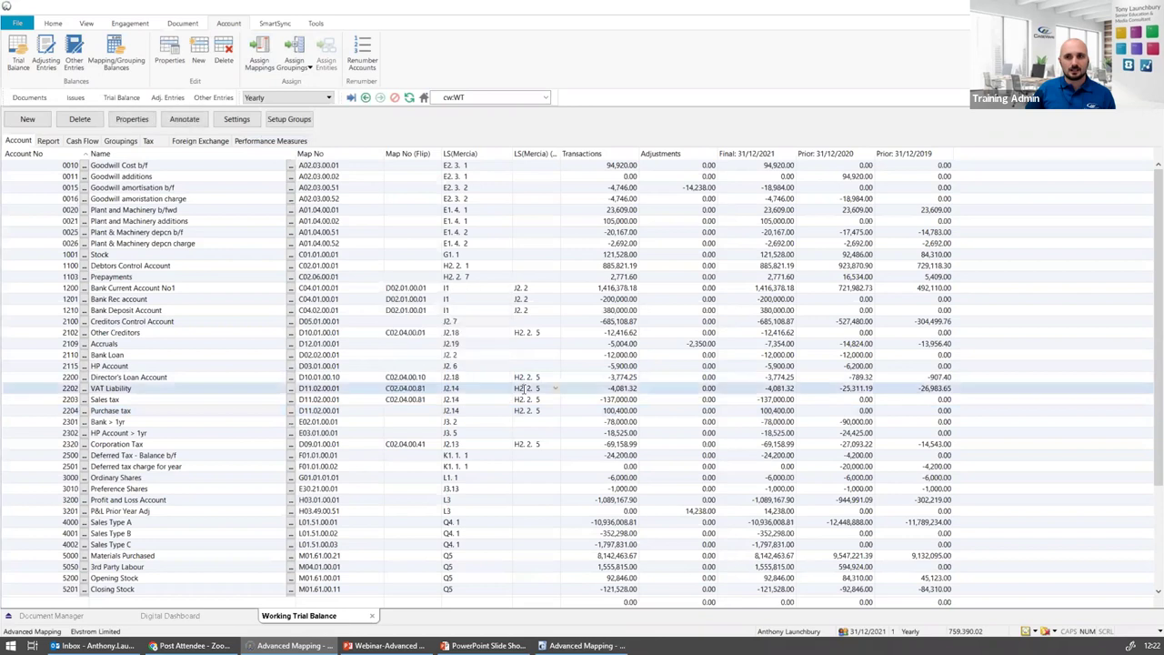
click(591, 288)
click(627, 298)
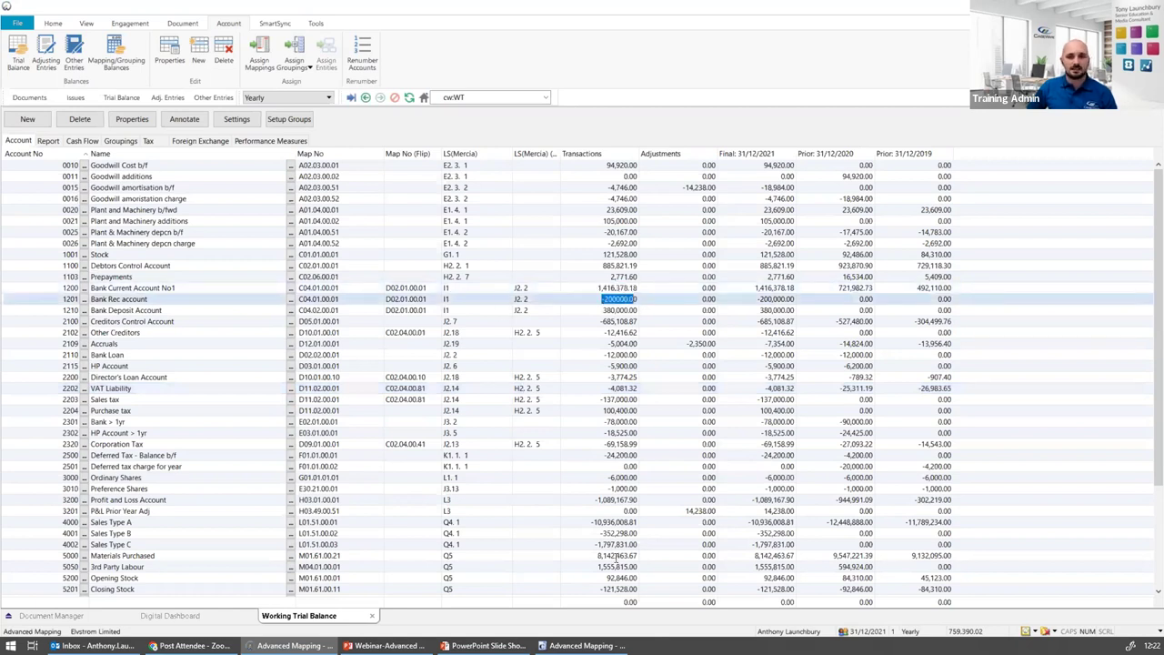
Review the Cash and cash equivalents and Creditors notes in the final accounts document, and return to the trial balance
click(587, 643)
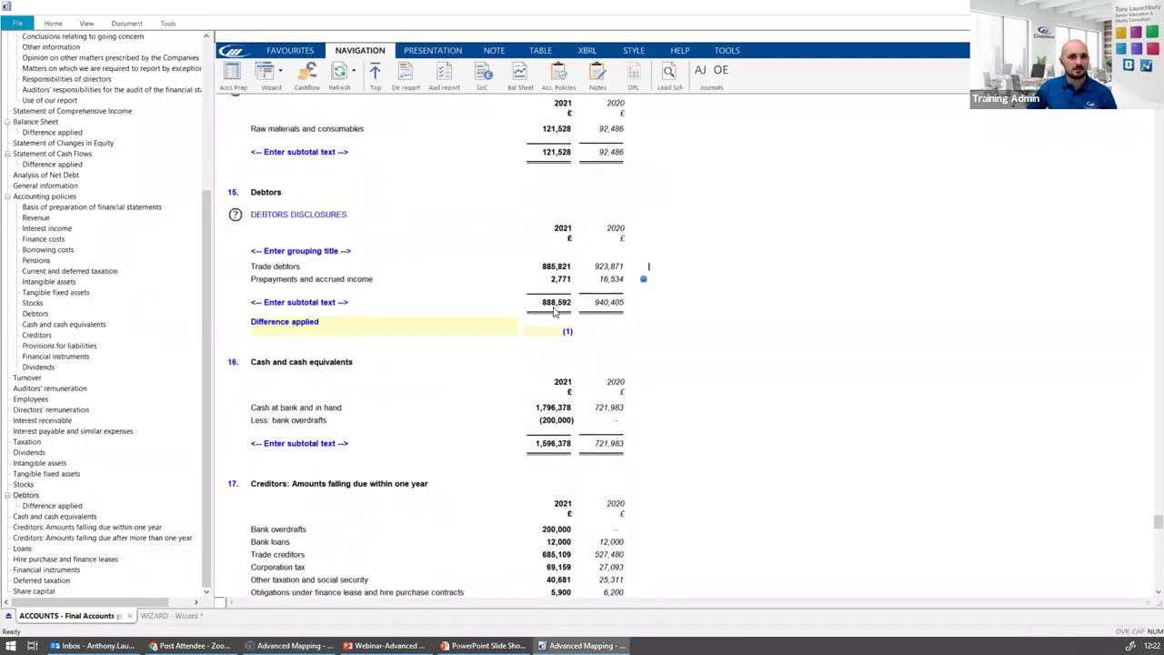
scroll(455, 409, down, 1)
scroll(464, 409, down, 1)
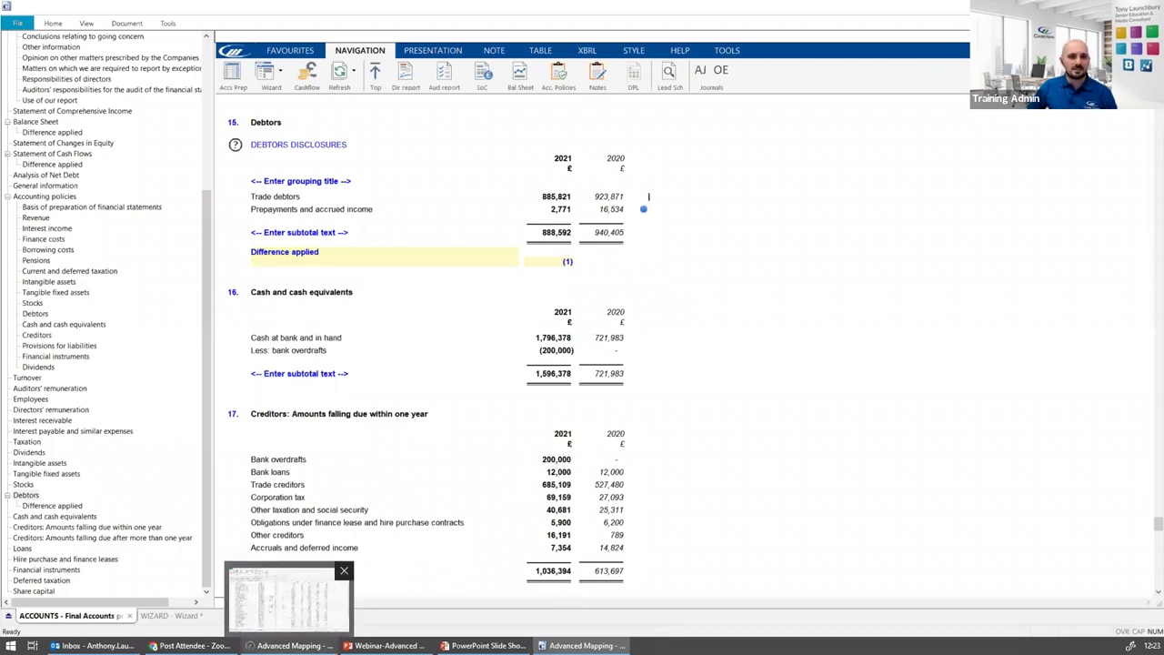
click(289, 646)
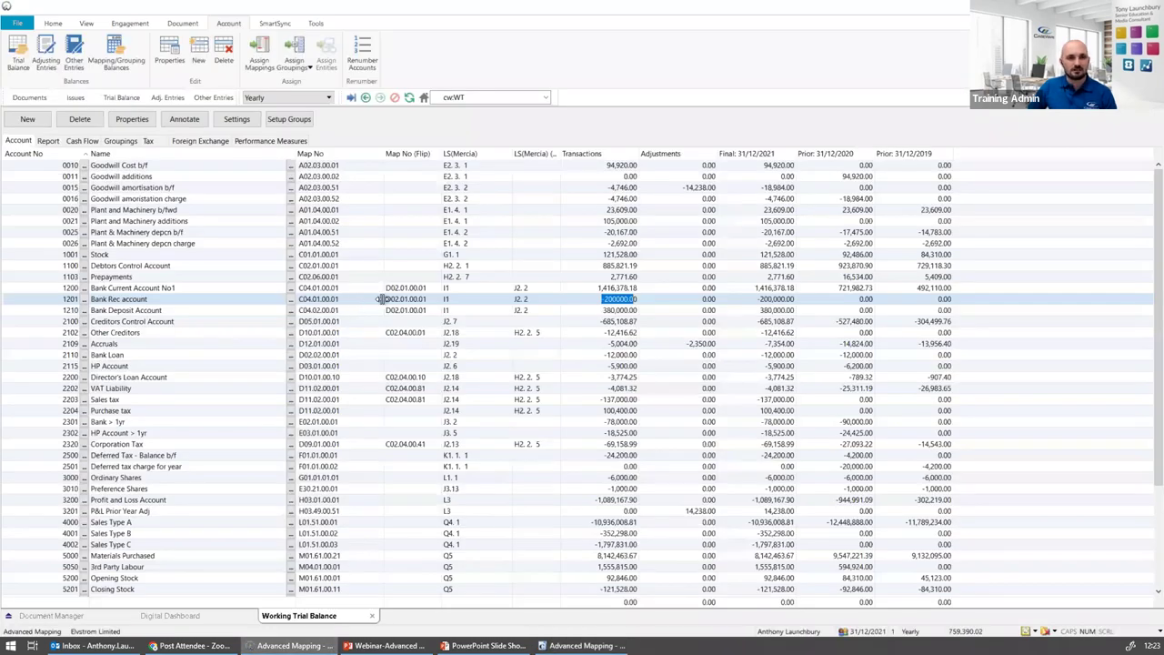
Compare the transaction balances of Bank Current Account No1 and Bank Rec account in the trial balance
drag(627, 288, 632, 299)
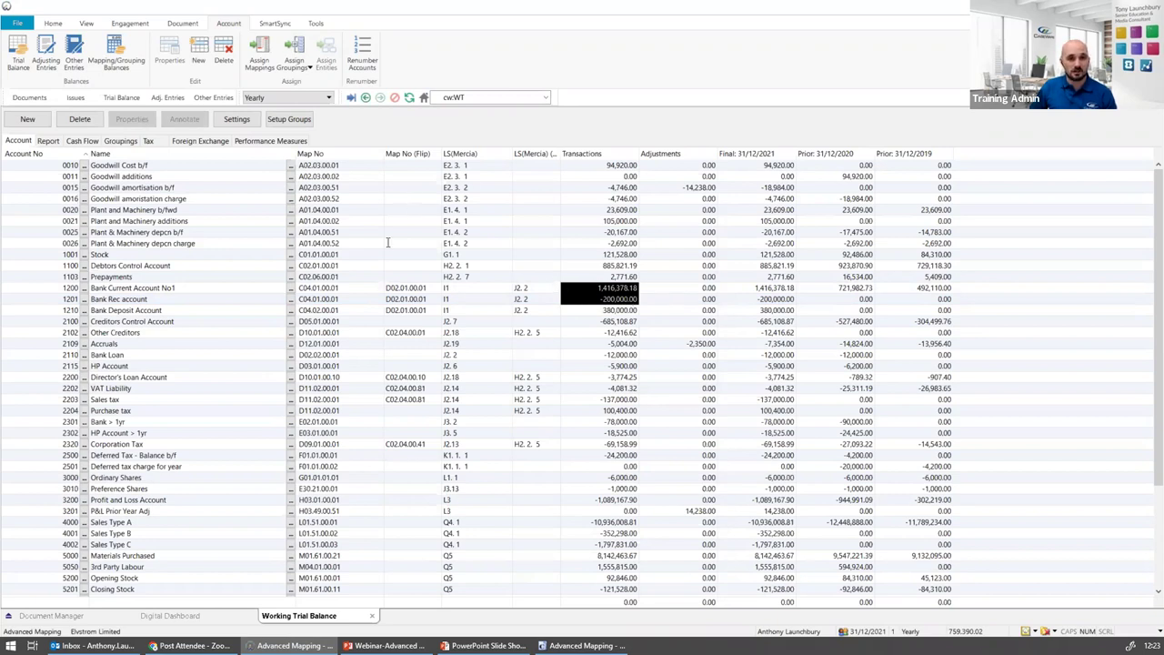
double_click(634, 299)
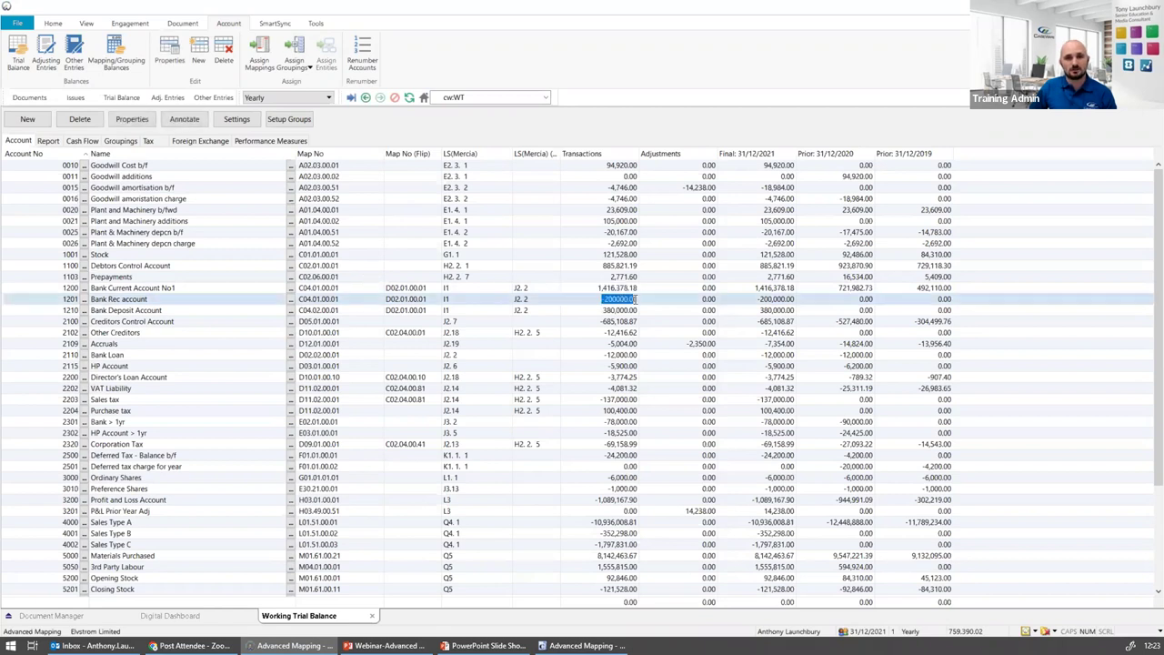
double_click(631, 288)
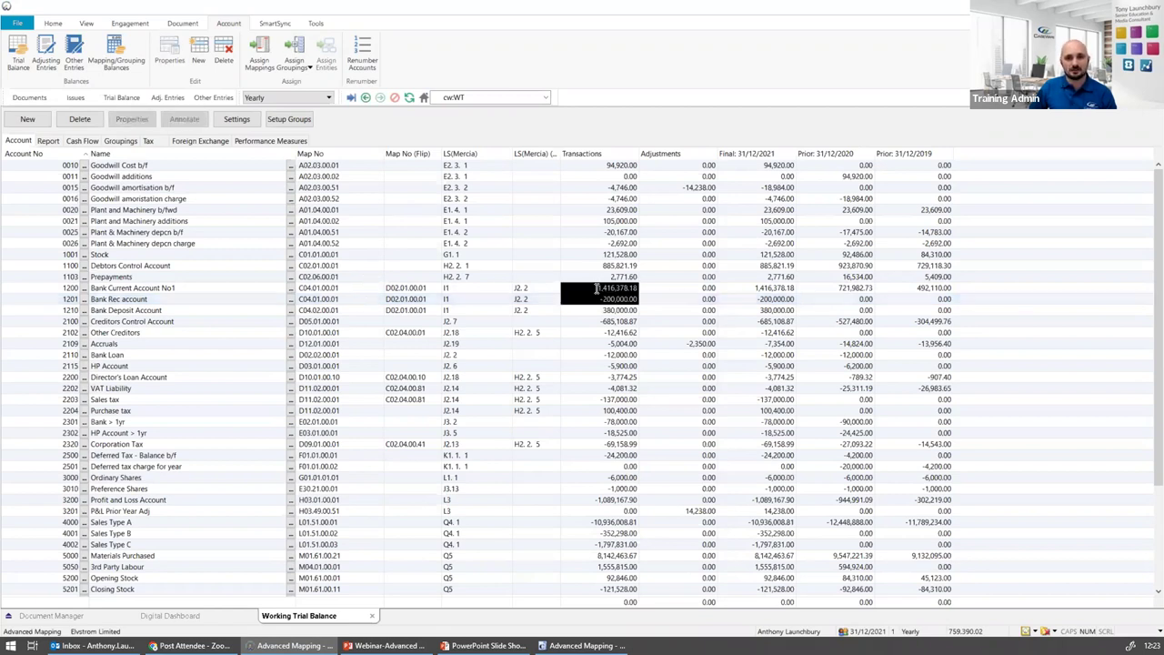
click(632, 288)
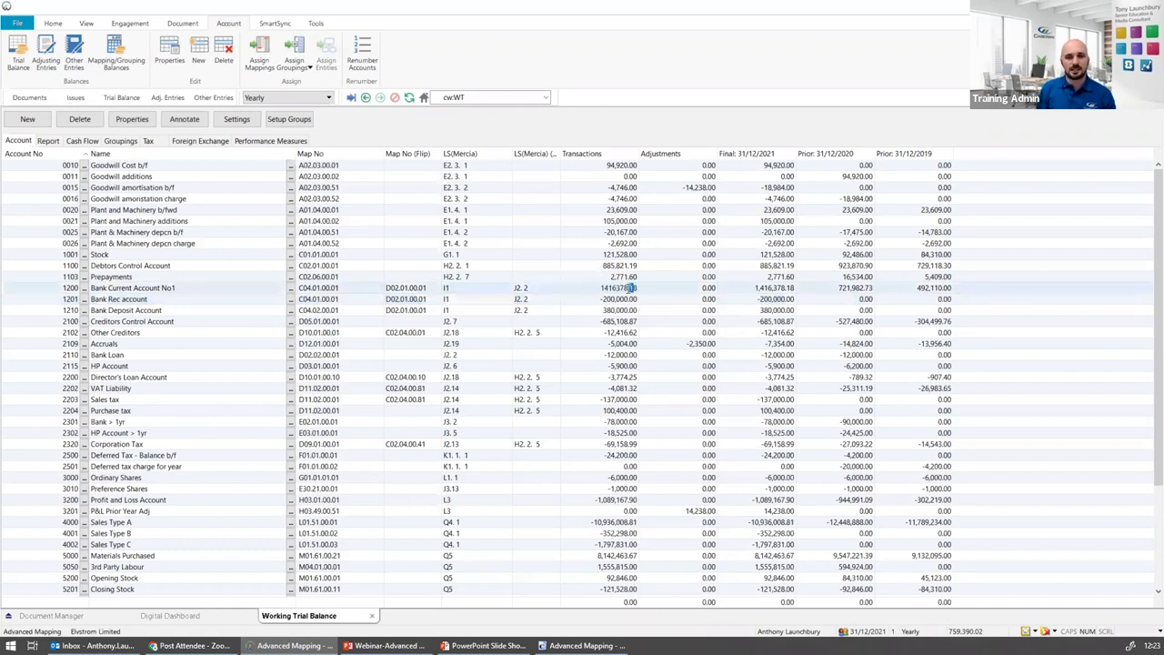
Create a new adjusting journal entry of type Reclassifying with the description "Bank adj"
click(168, 97)
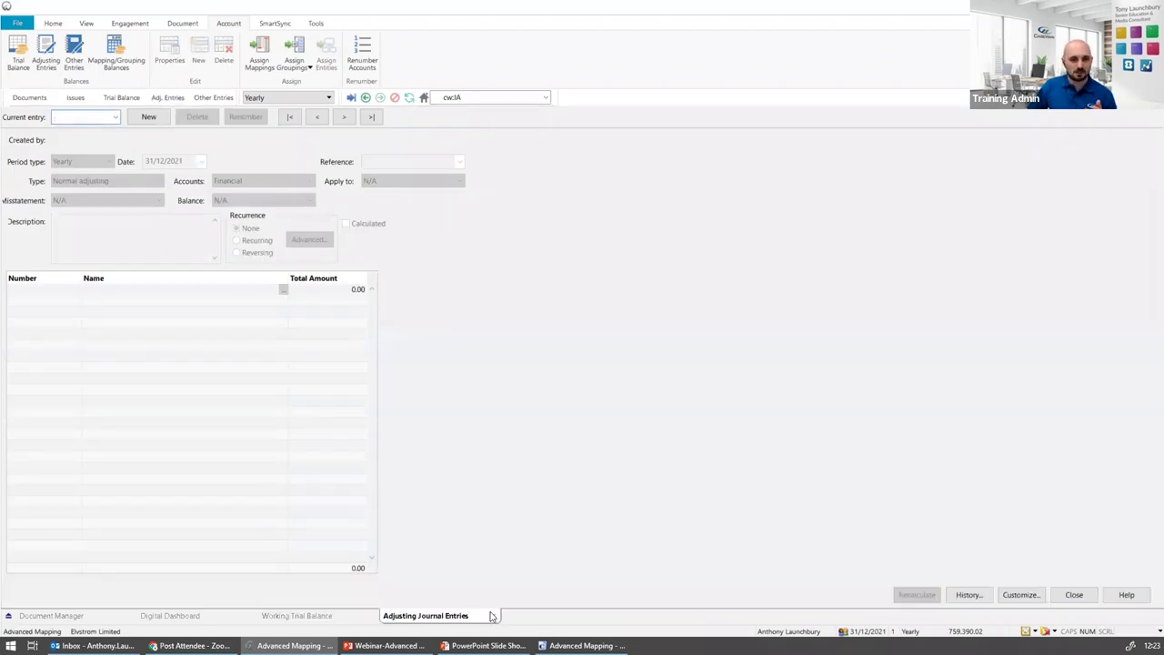
click(146, 117)
click(101, 180)
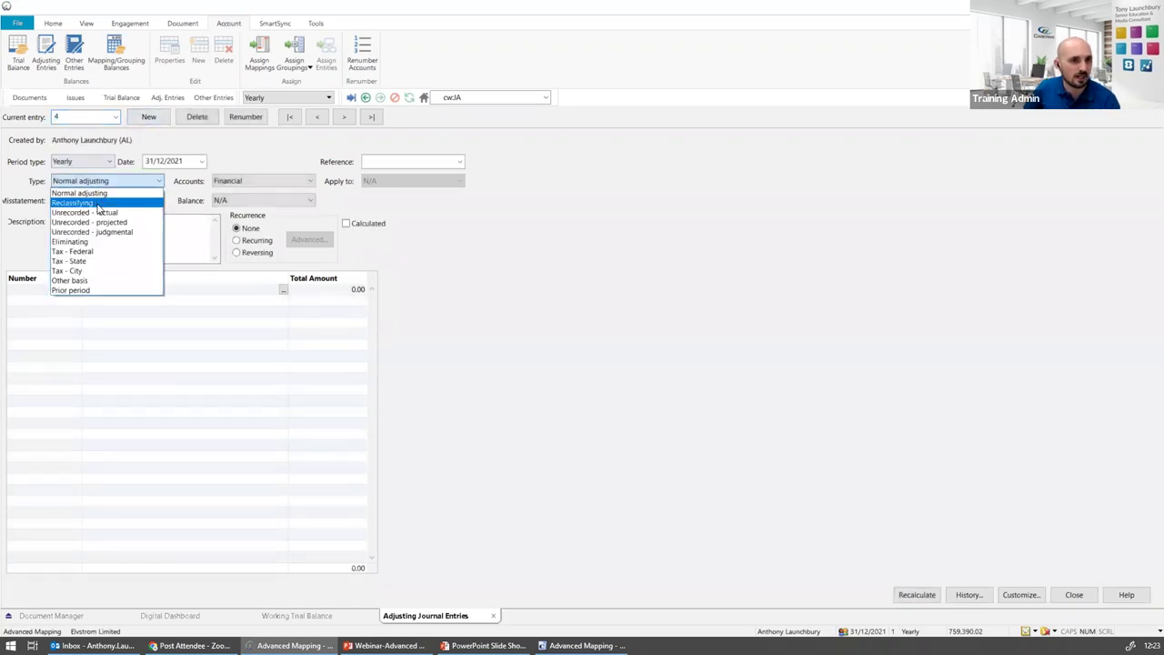
click(91, 202)
click(108, 241)
text(Bank adj)
key(Tab)
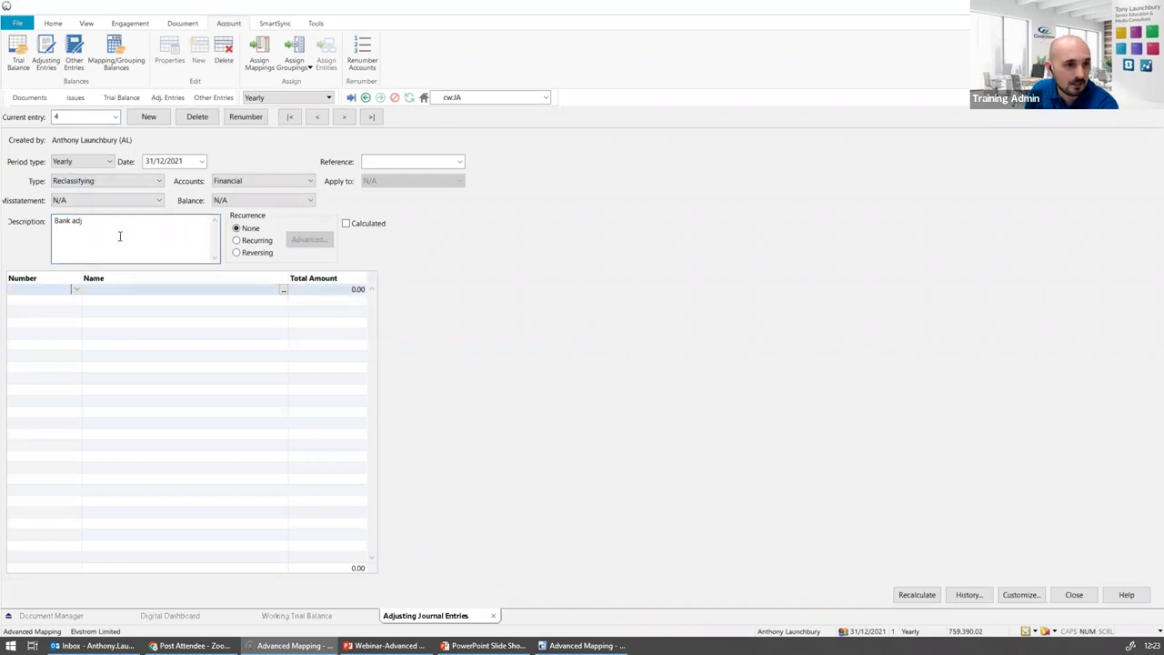
Enter 200,000 to account 1200 and the balancing -200,000 to account 1201 in the journal, and close the entry
text(12000)
key(Tab)
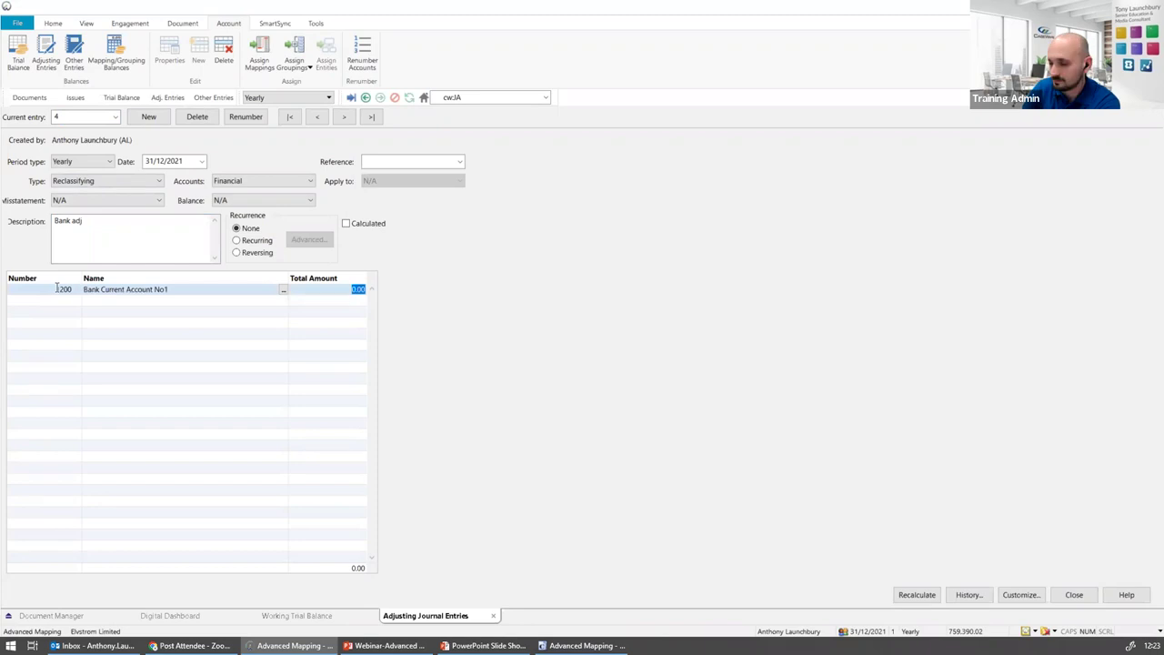
text(200000)
key(Return)
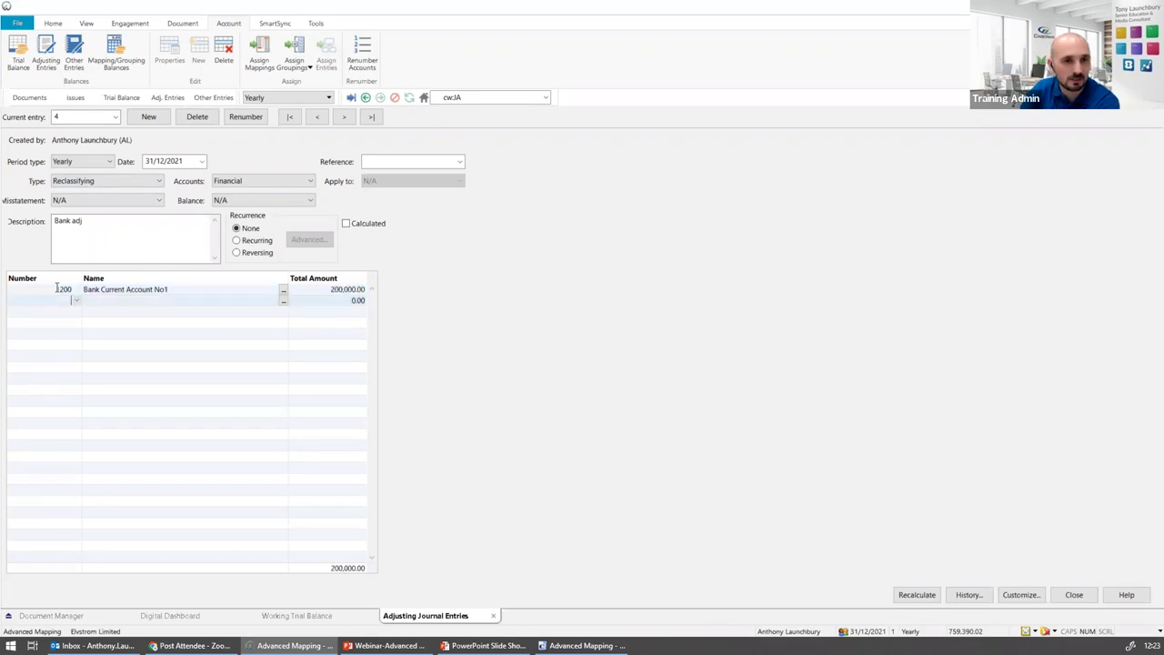
text(1201)
key(Tab)
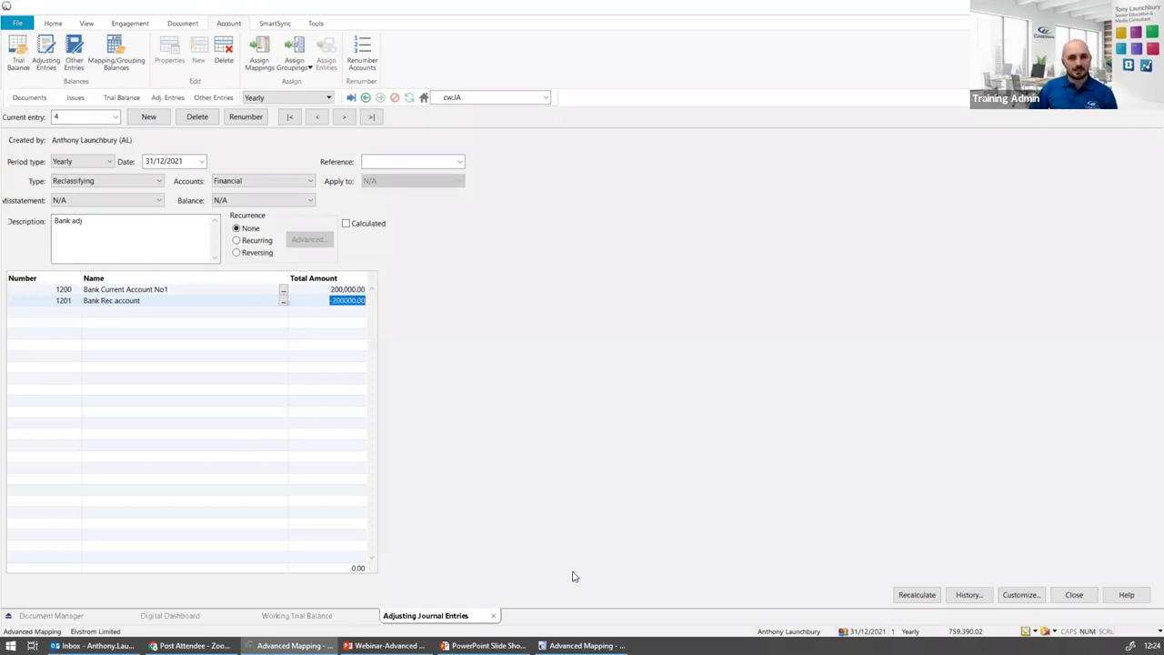
click(229, 301)
click(494, 615)
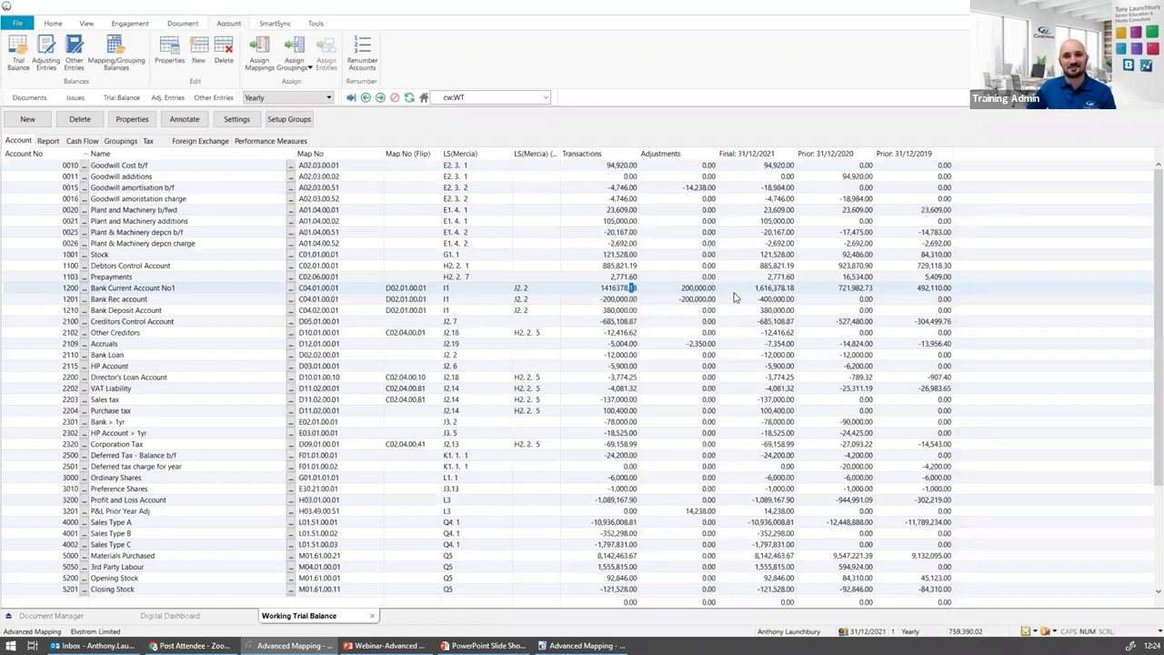
Reopen the Bank adj journal and reverse its signs: -200,000 for Bank Current Account No1 and 200,000 for Bank Rec account
click(168, 97)
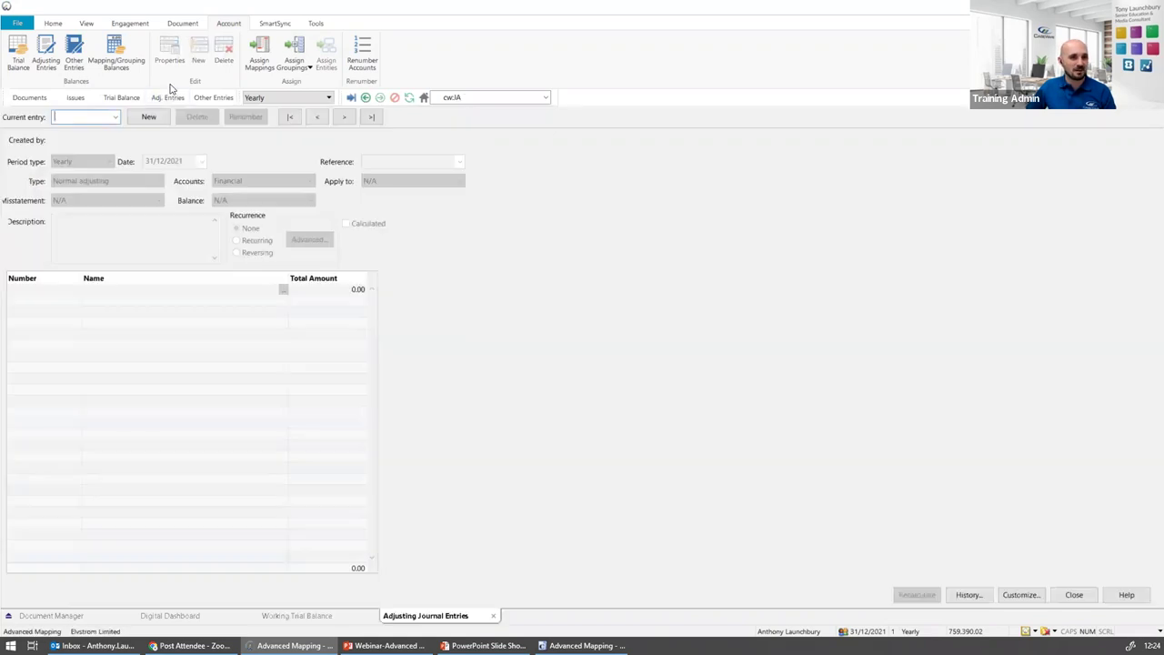
click(115, 116)
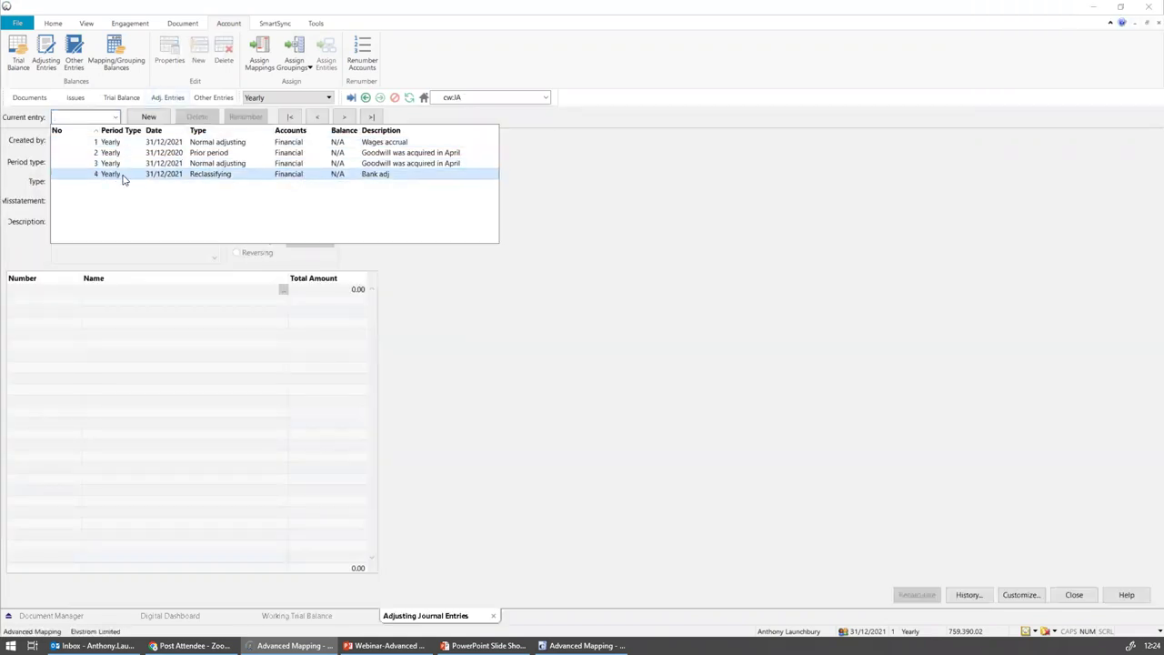
click(124, 173)
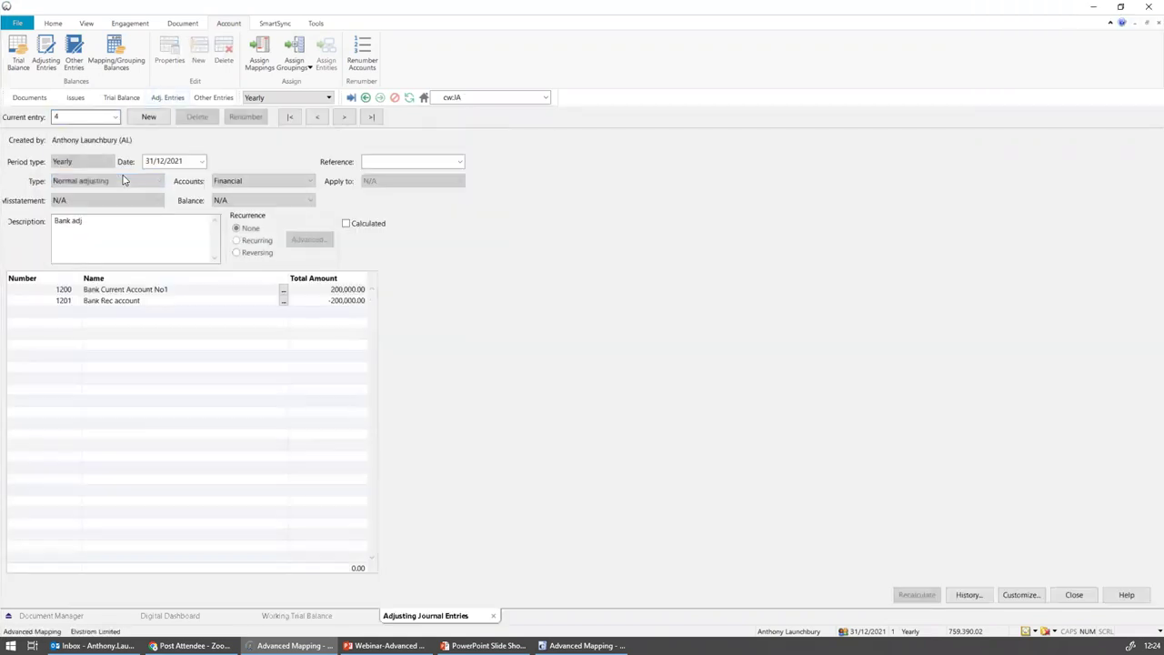
click(332, 289)
text(-)
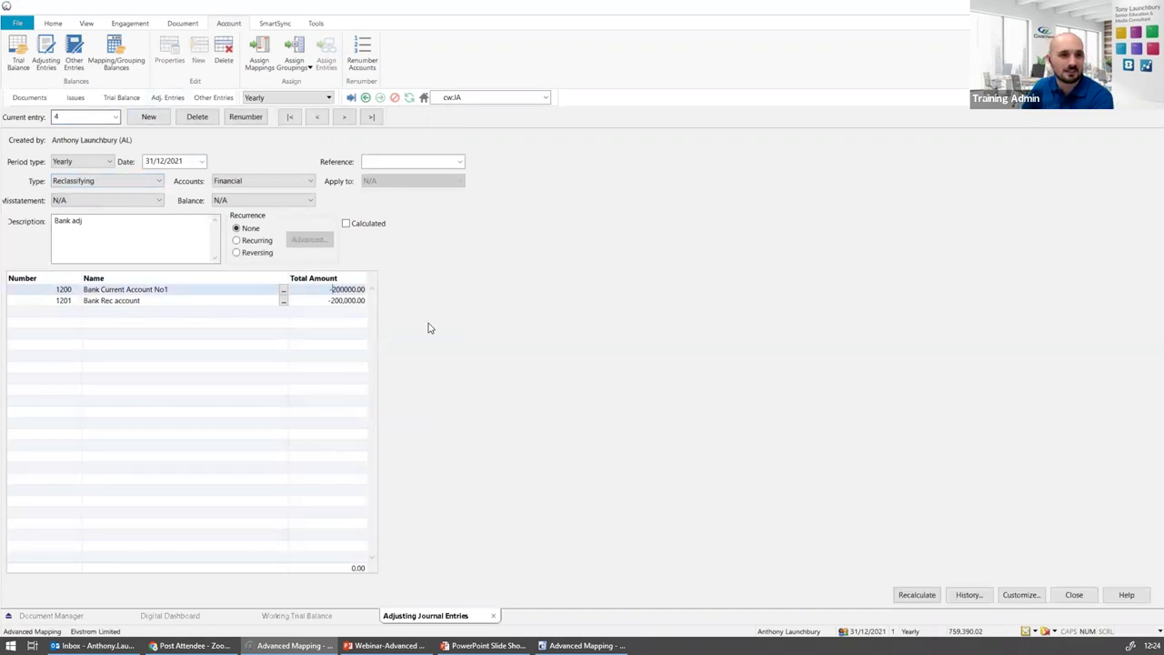
click(326, 301)
key(Delete)
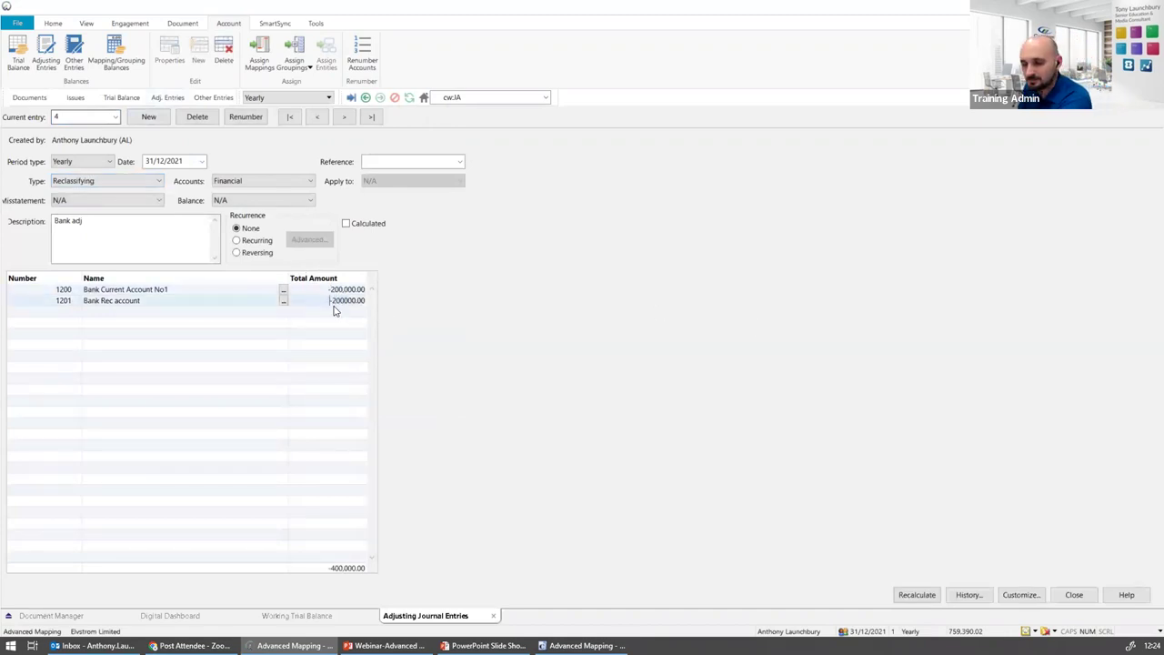
key(Return)
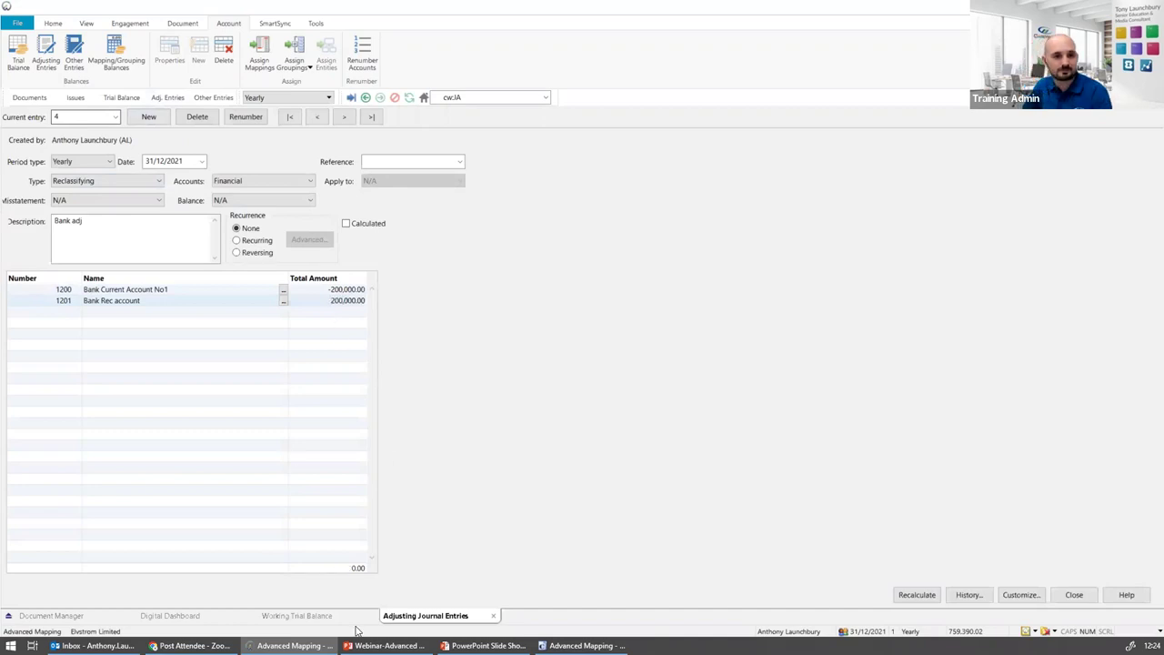
Check the two bank accounts' final balances in the trial balance and the cash and creditors notes in the final accounts document
click(291, 615)
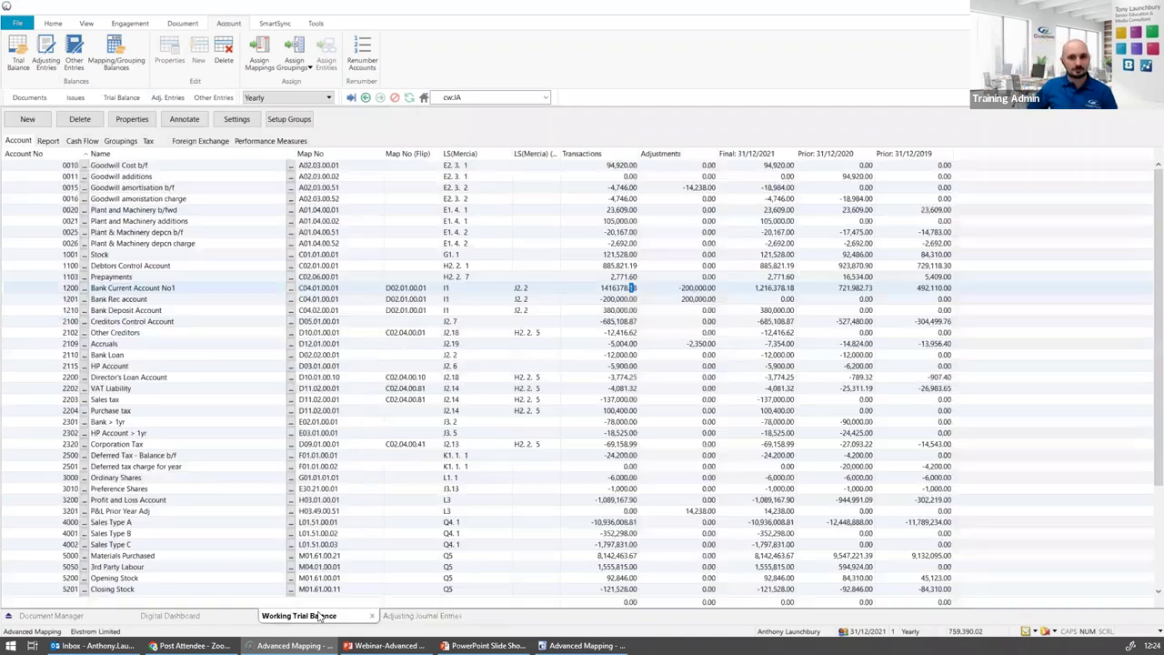
click(758, 289)
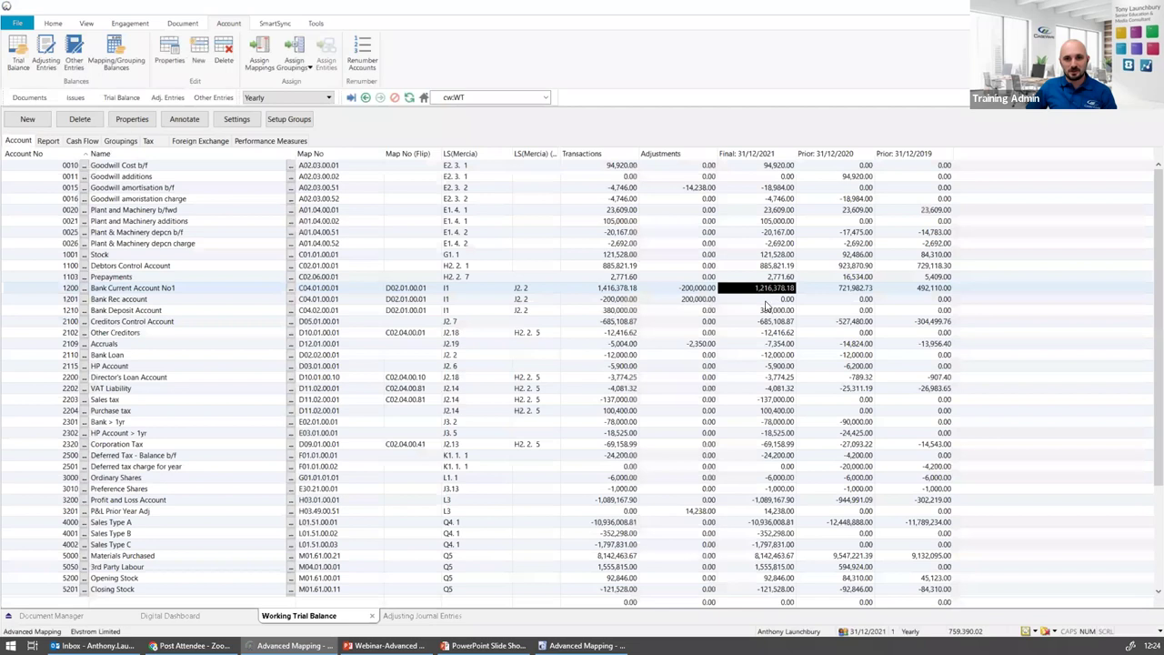
click(765, 300)
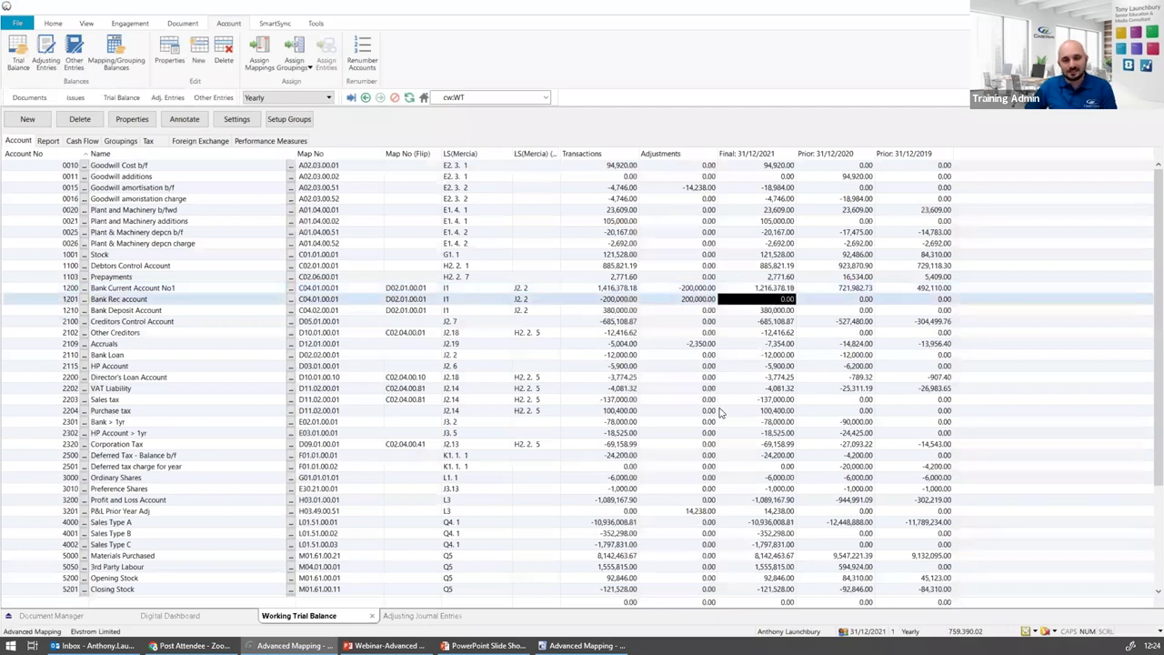
click(582, 646)
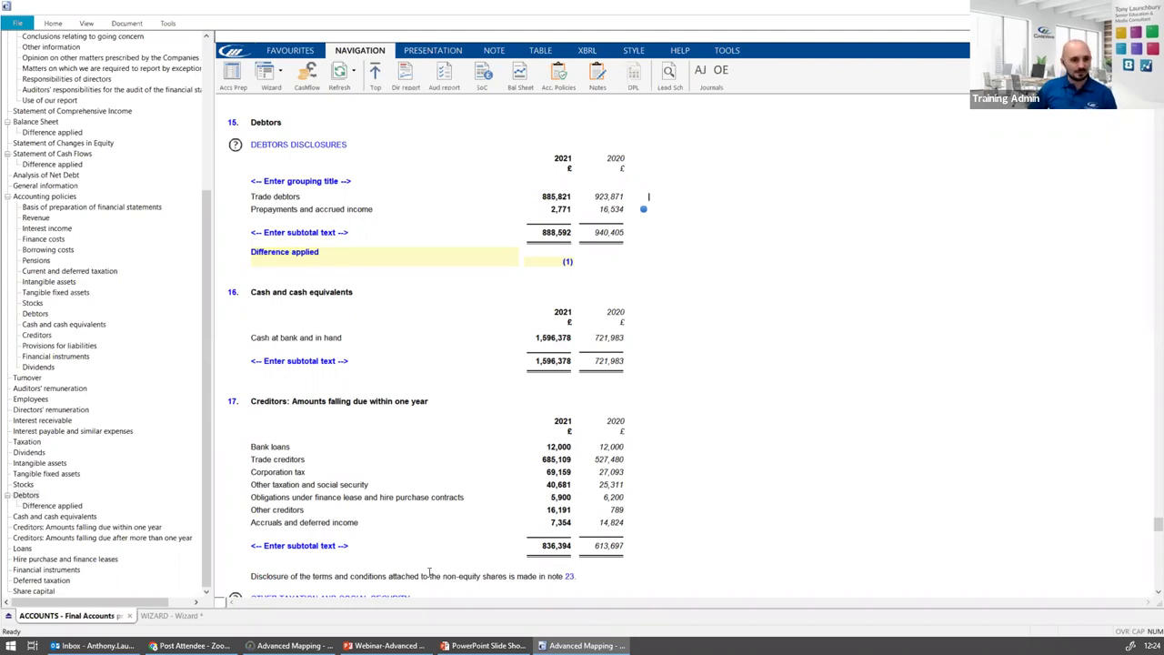
click(300, 646)
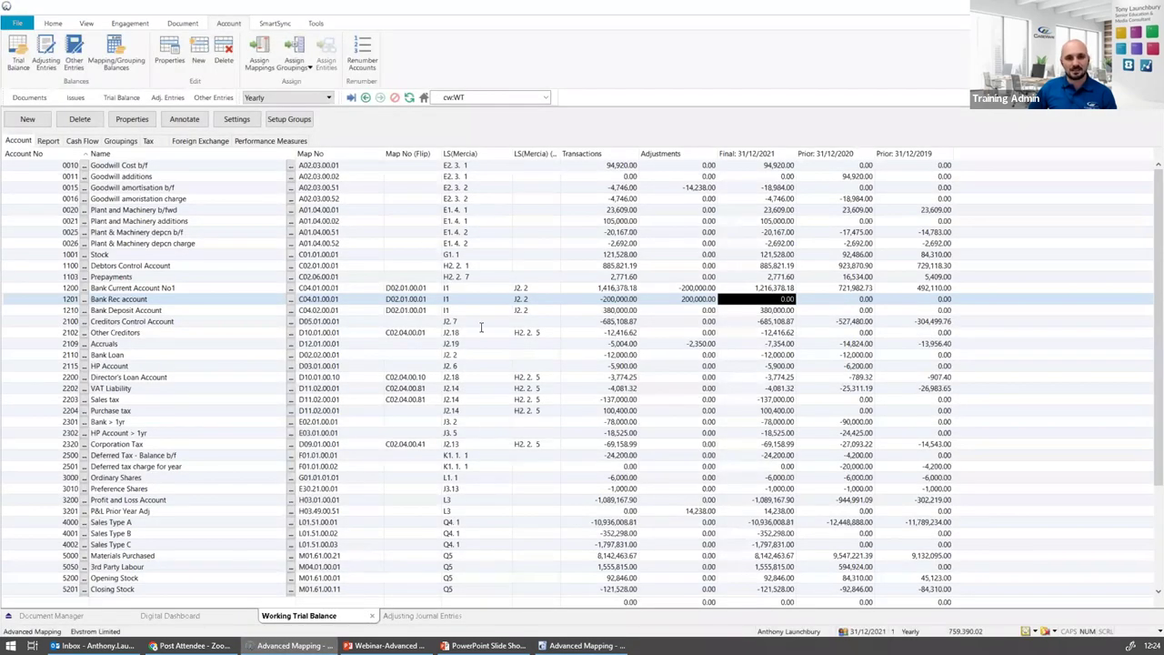
Delete the Bank adj adjusting journal entry and close the journal entries to return to the trial balance
click(167, 97)
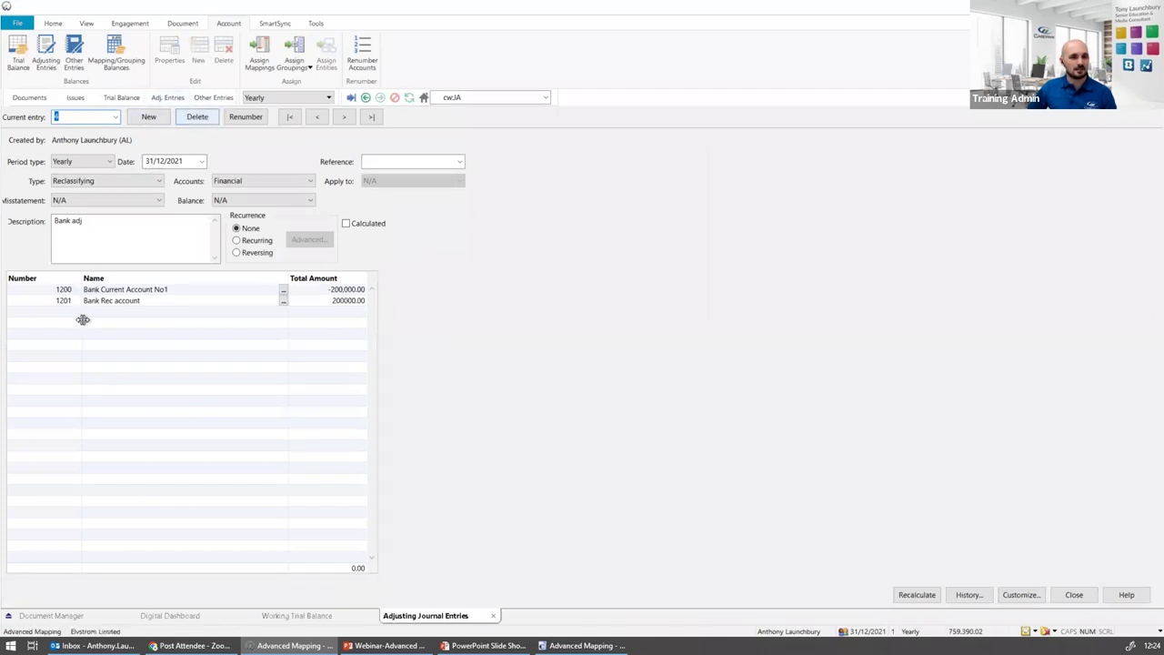
click(197, 117)
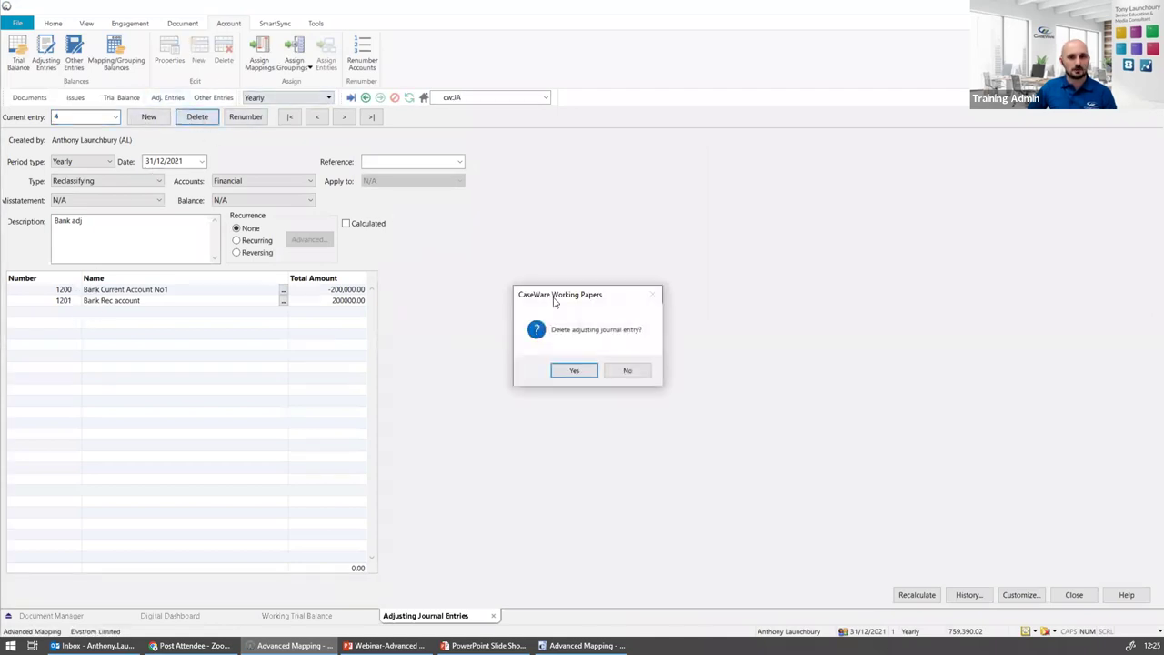
click(573, 371)
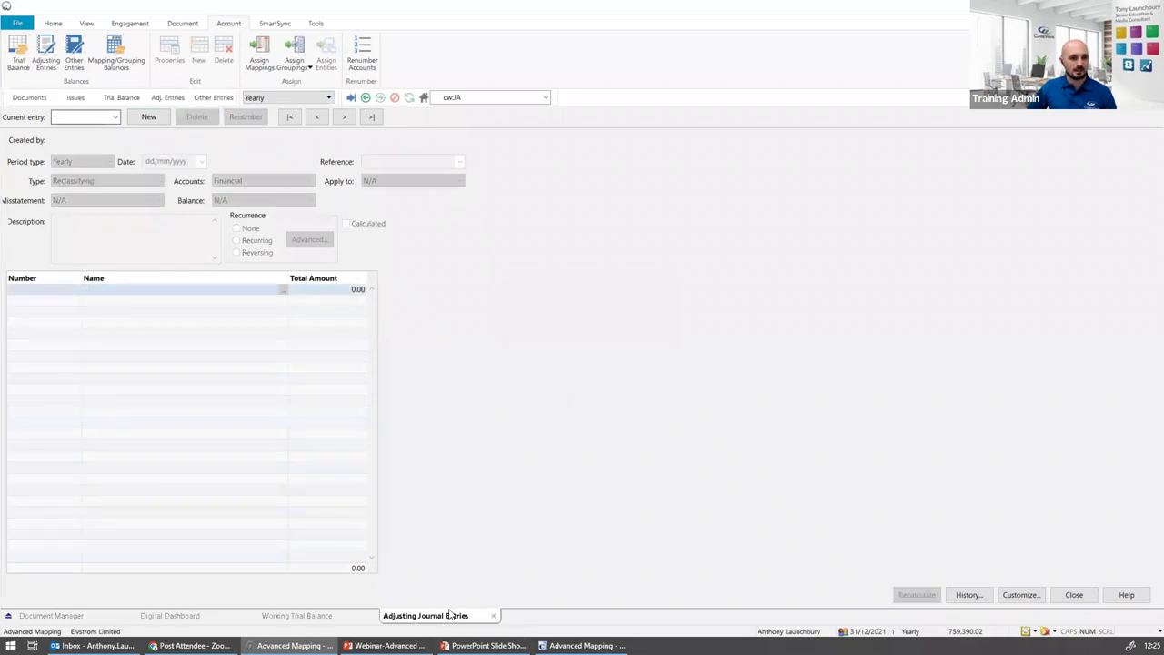
click(493, 615)
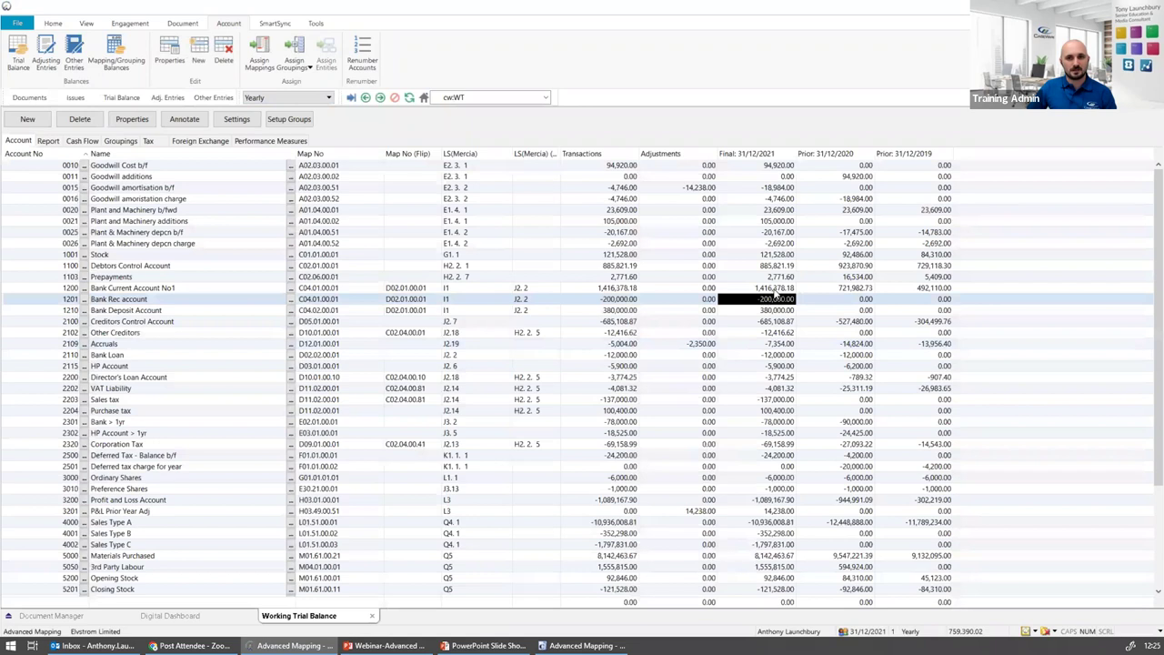
Check the final and transaction balances of Bank Current Account No1 and the Bank Rec account in the trial balance
click(766, 288)
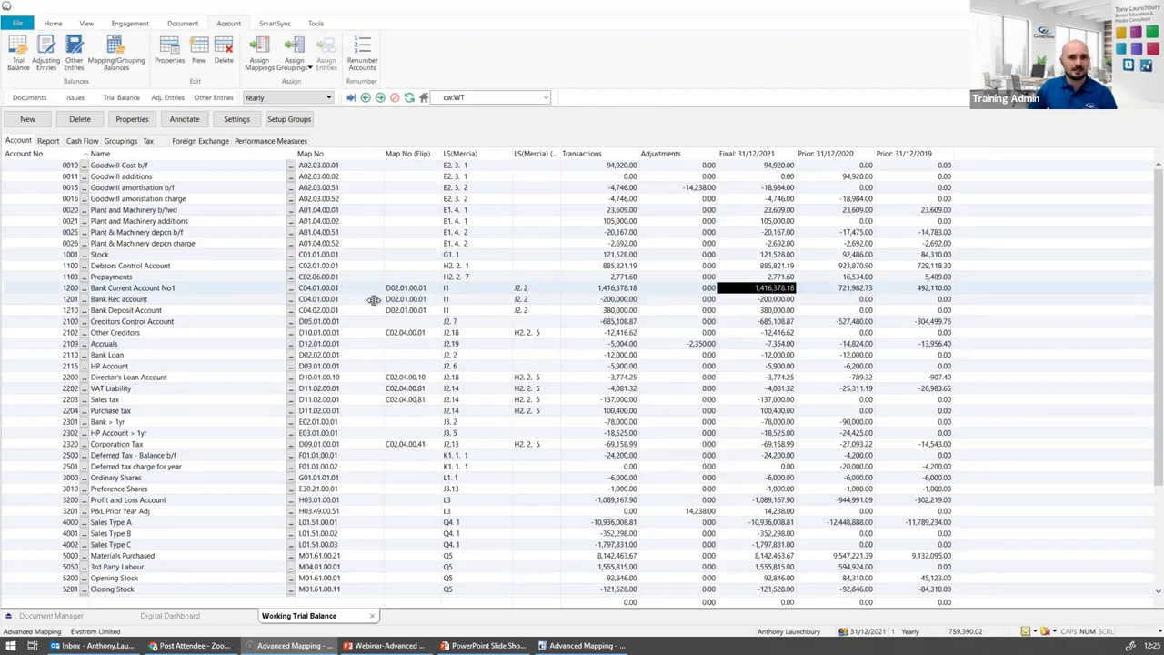
click(190, 299)
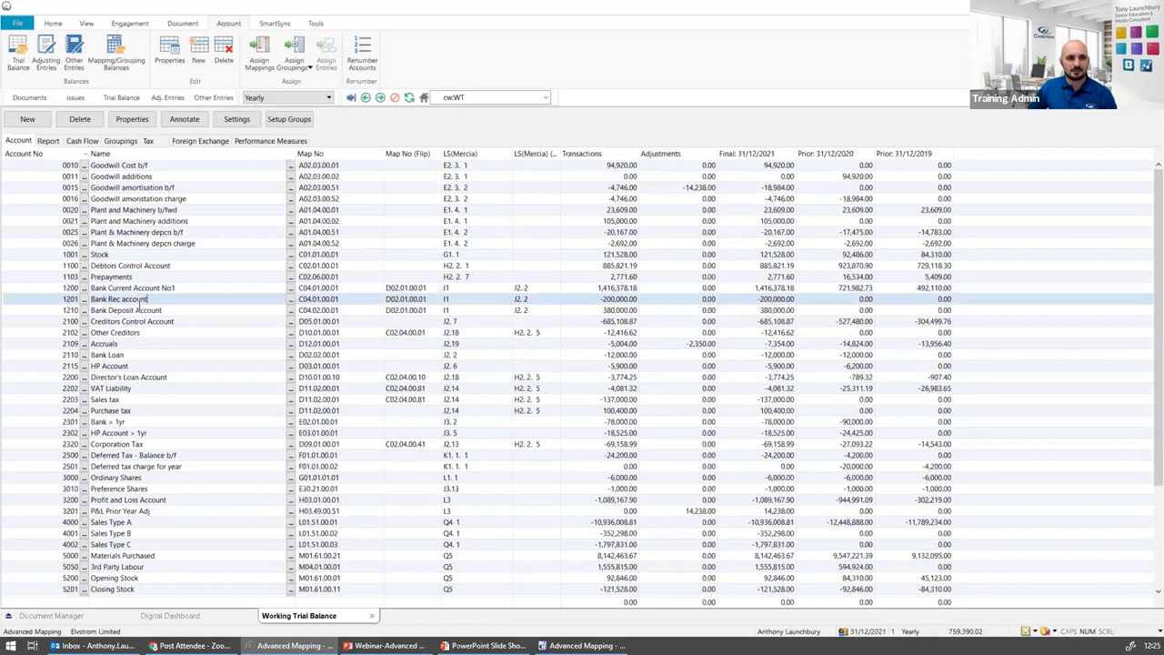
drag(136, 310, 209, 297)
click(677, 239)
double_click(618, 300)
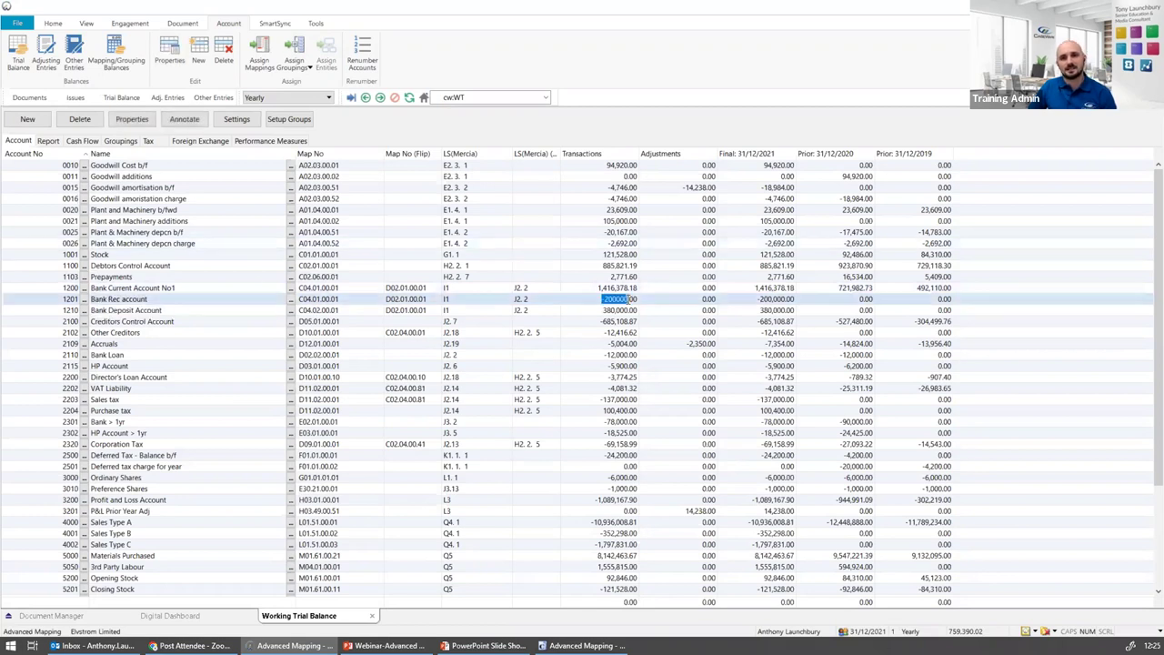
Clear the Bank Rec account's flip map number and check the effect on the cash and creditors notes in the final accounts
click(426, 299)
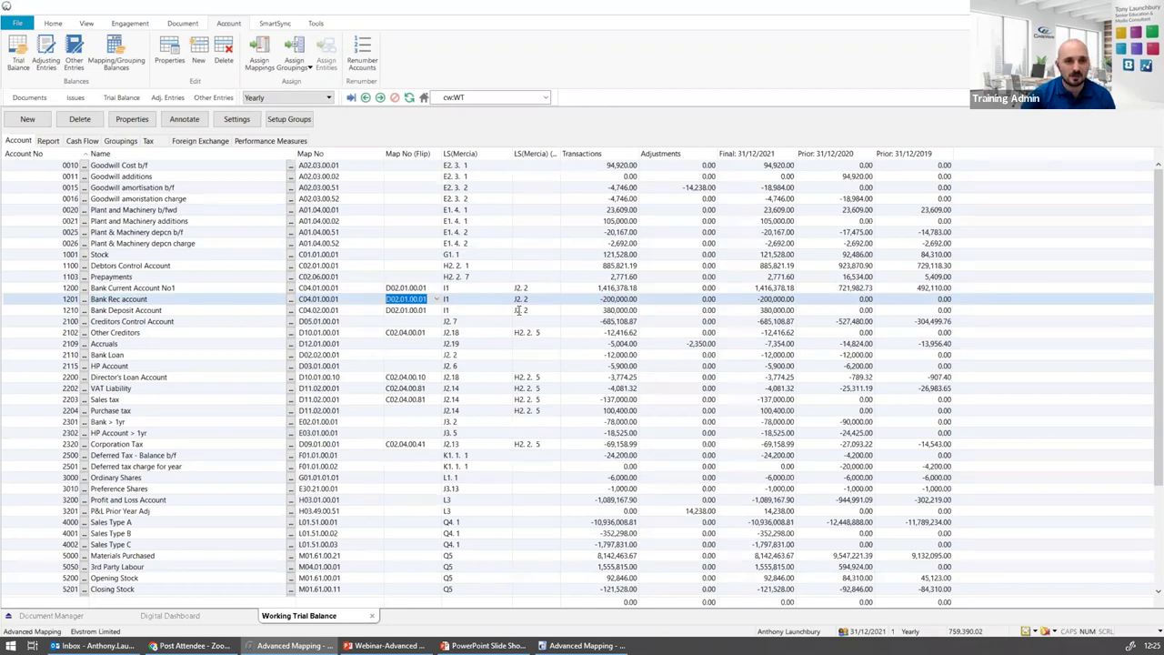
key(Delete)
click(540, 375)
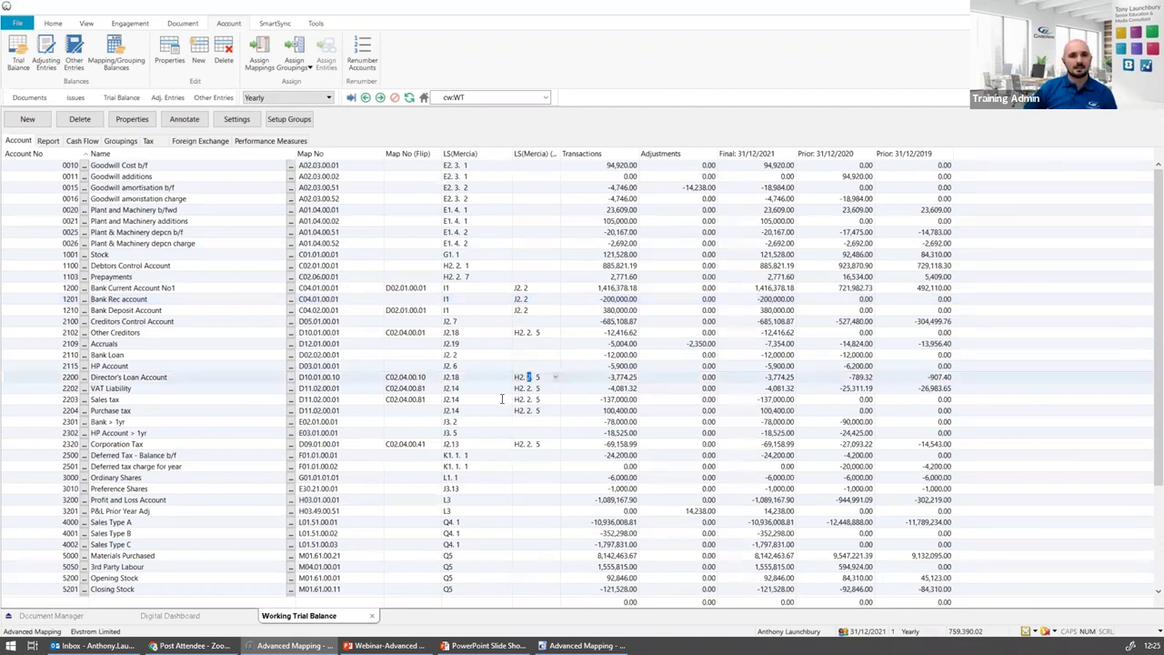
key(alt+Tab)
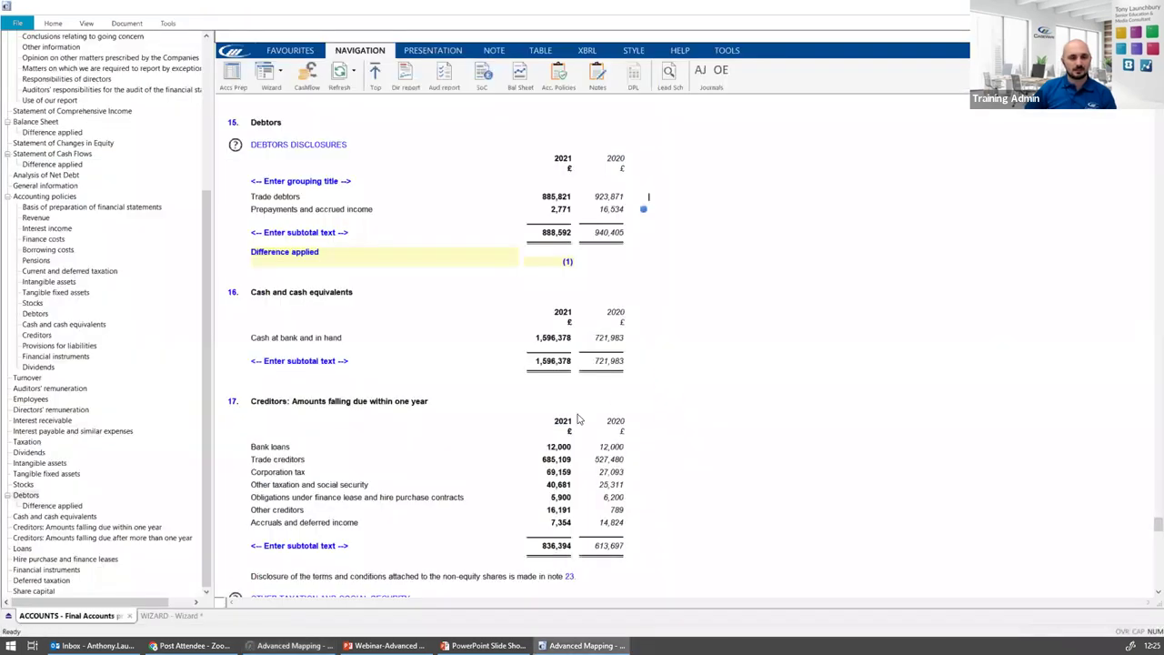
scroll(591, 410, up, 1)
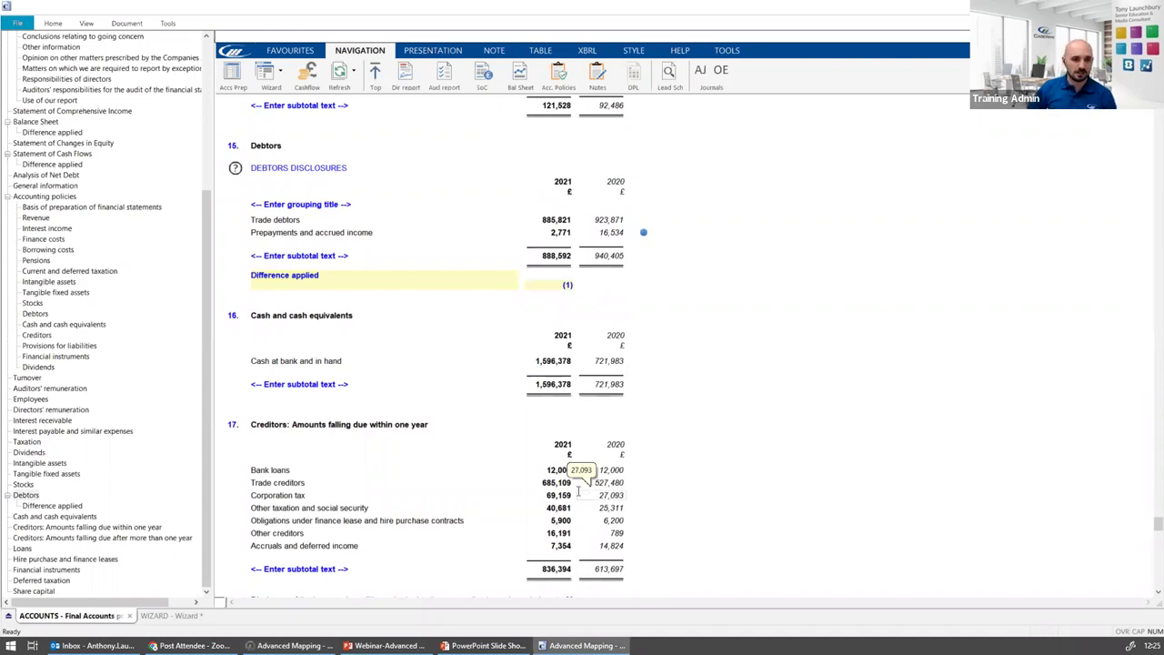
key(alt+Tab)
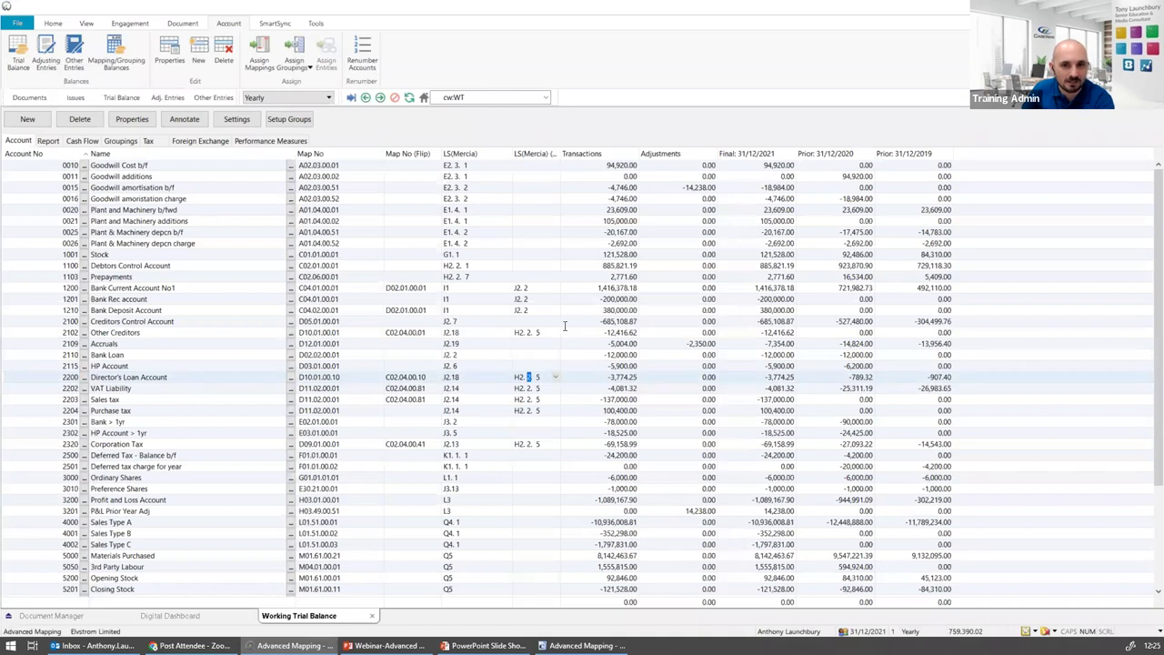
Copy flip map number D02.01.00.01 from Bank Current Account No1 to the Bank Rec account
drag(423, 288, 384, 289)
key(ctrl+c)
click(424, 287)
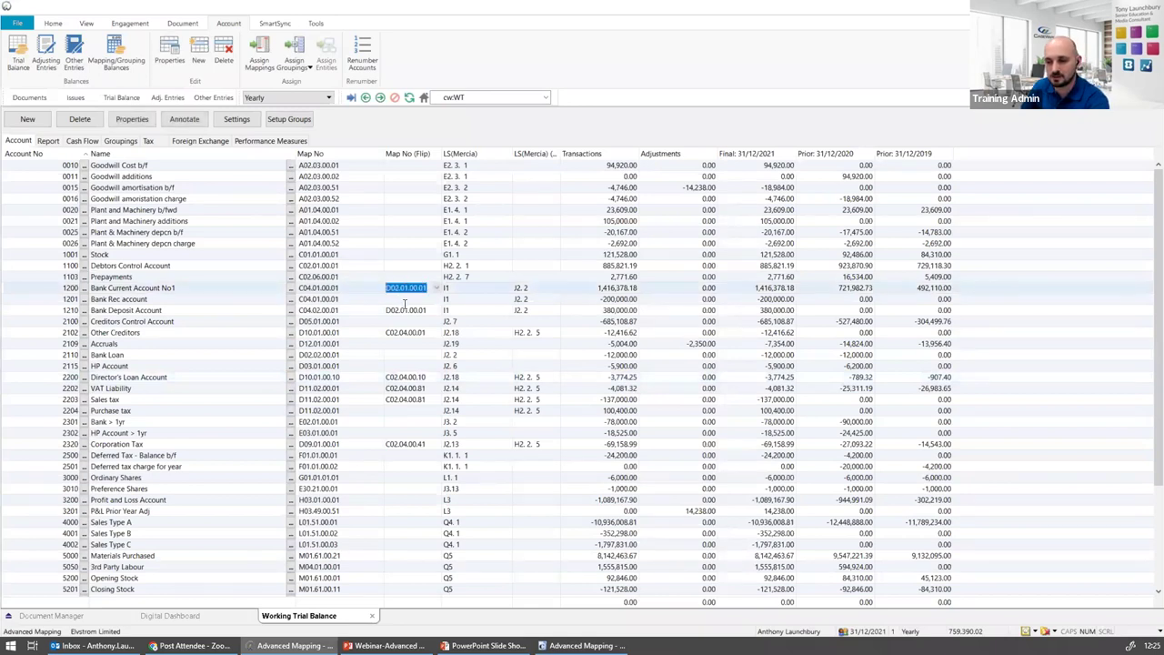
click(407, 299)
key(ctrl+v)
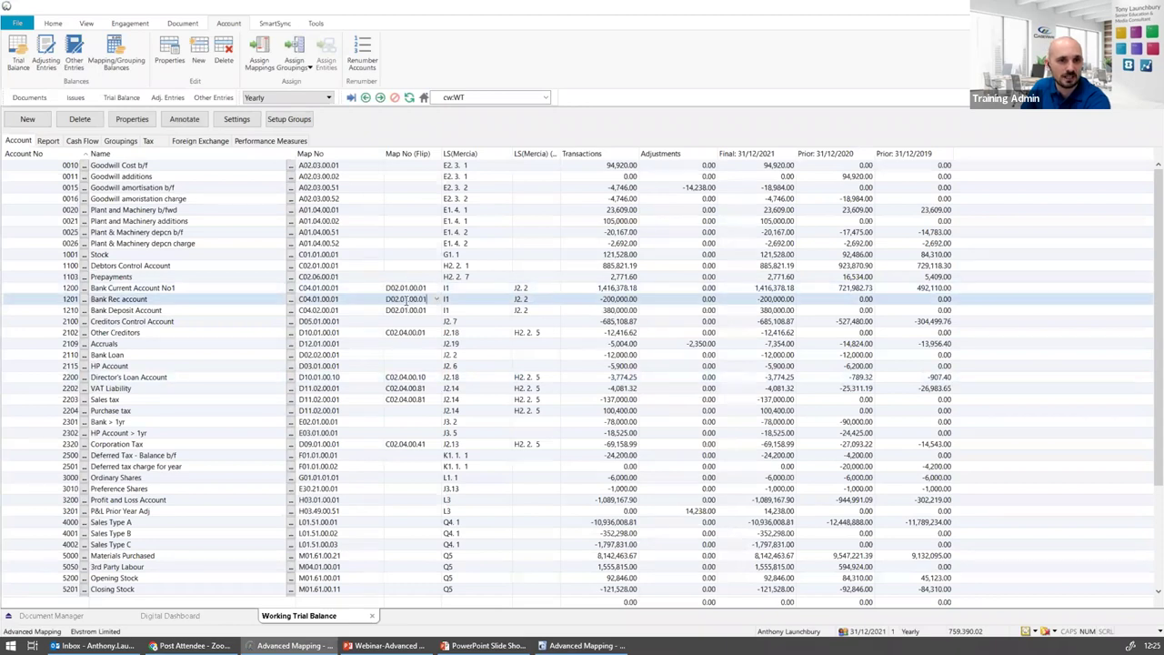
right_click(410, 299)
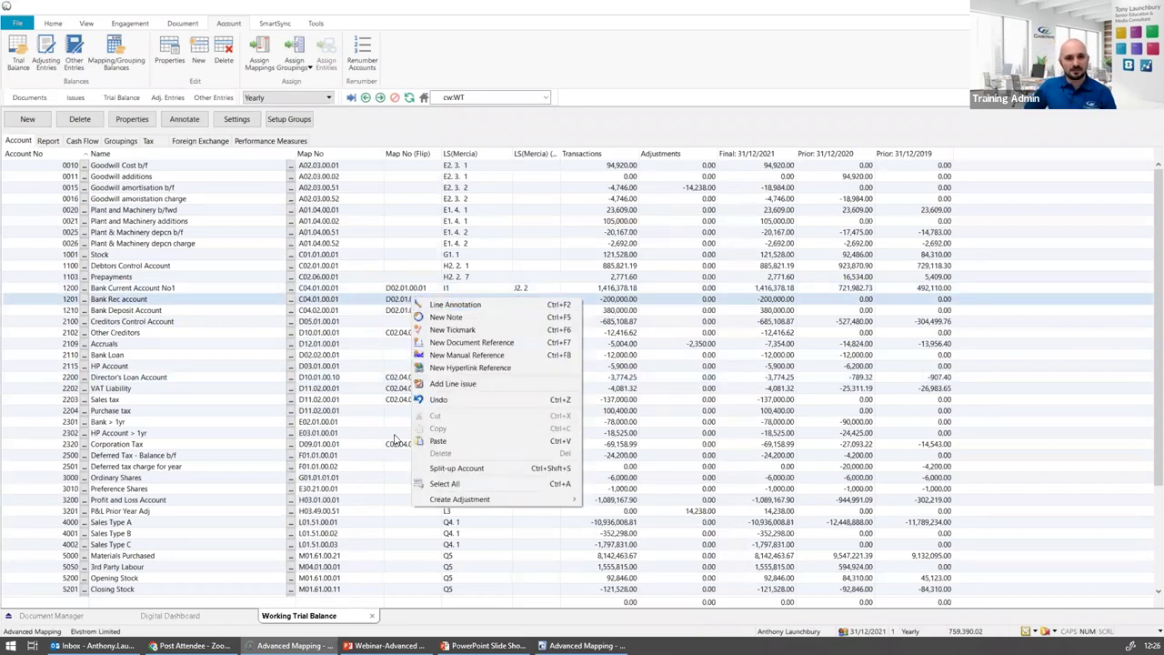
click(437, 433)
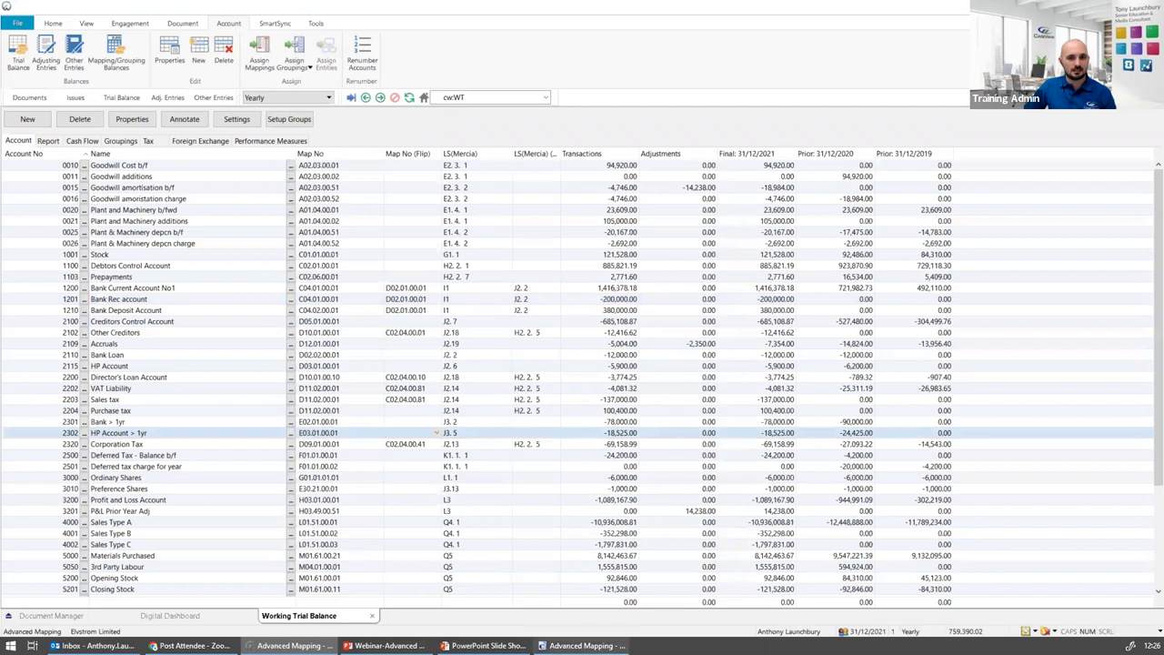
Check the cash and cash equivalents note in the final accounts document and return to the trial balance
click(581, 646)
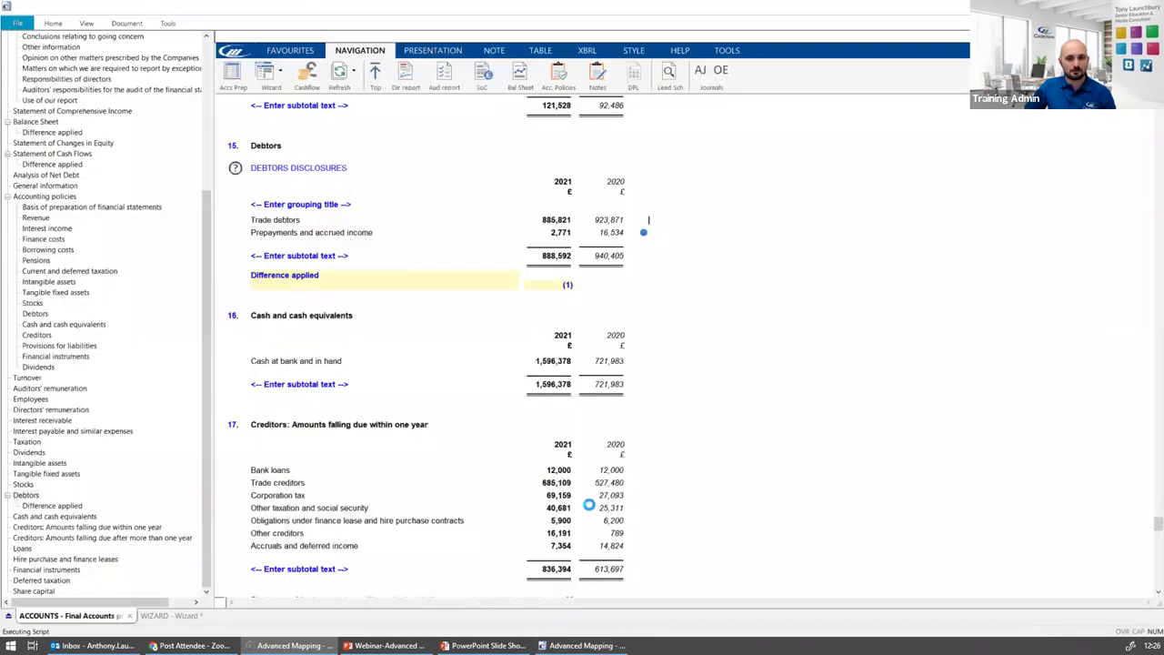
click(555, 363)
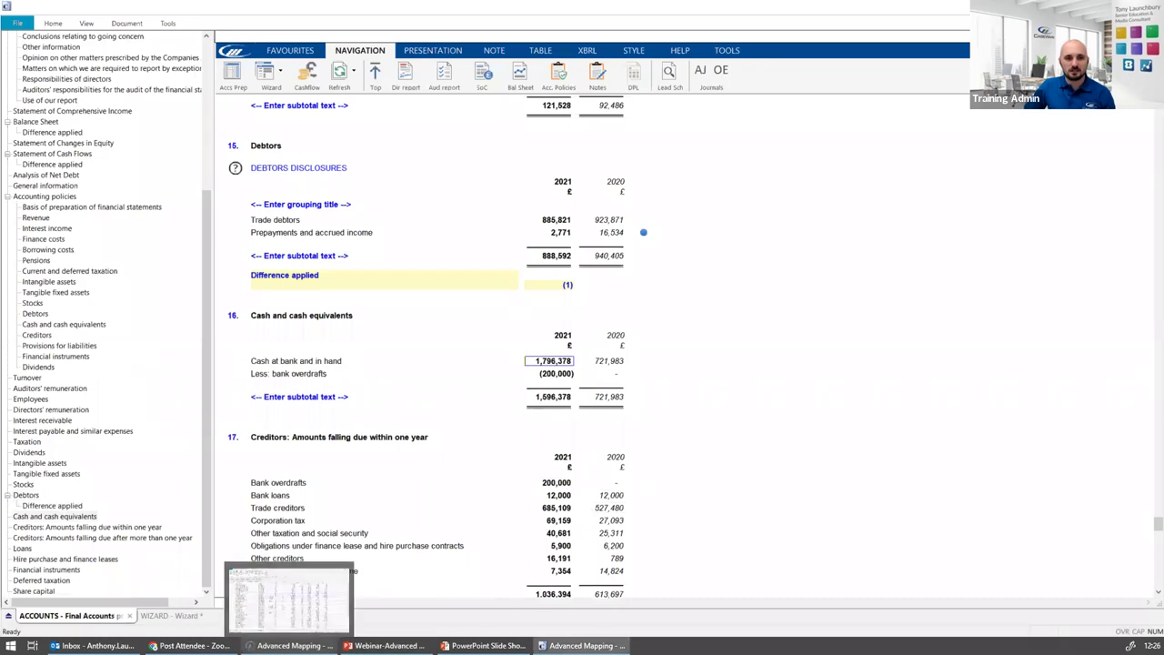
click(289, 646)
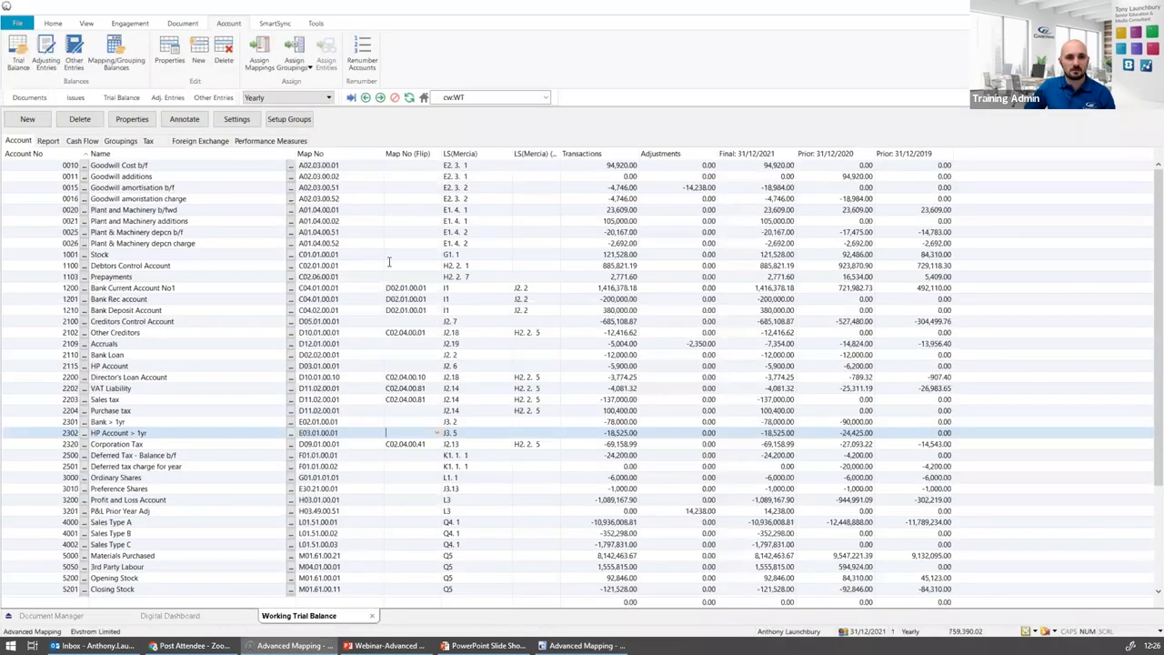
Clear the flip map number of the Bank Deposit Account
drag(429, 309, 383, 314)
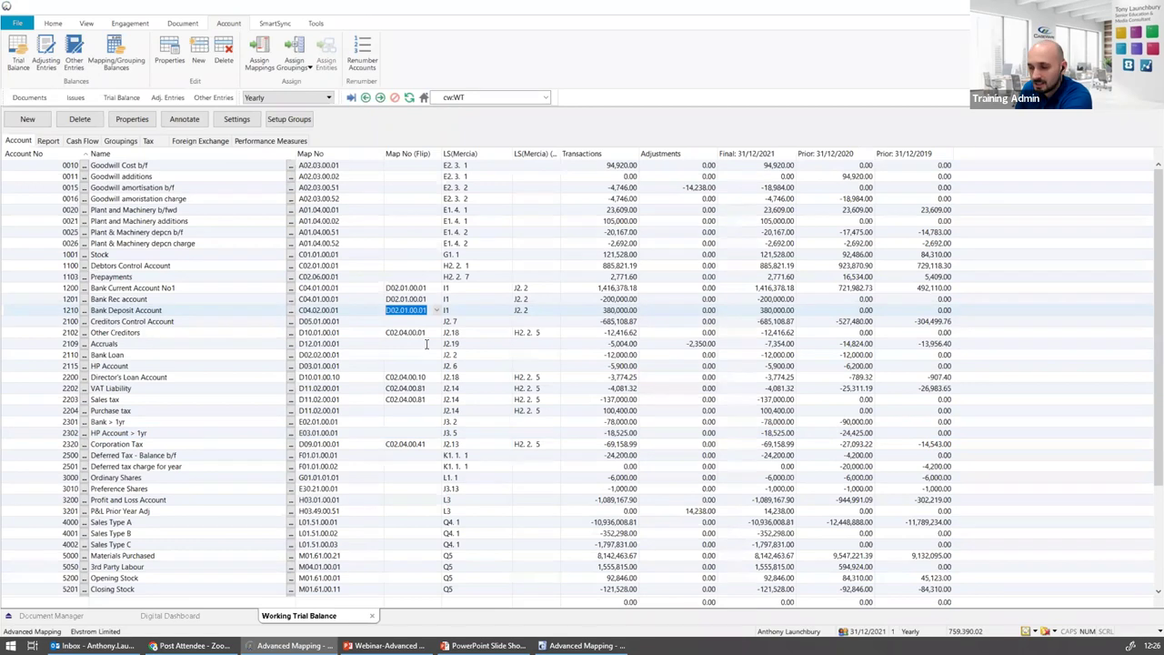
key(Delete)
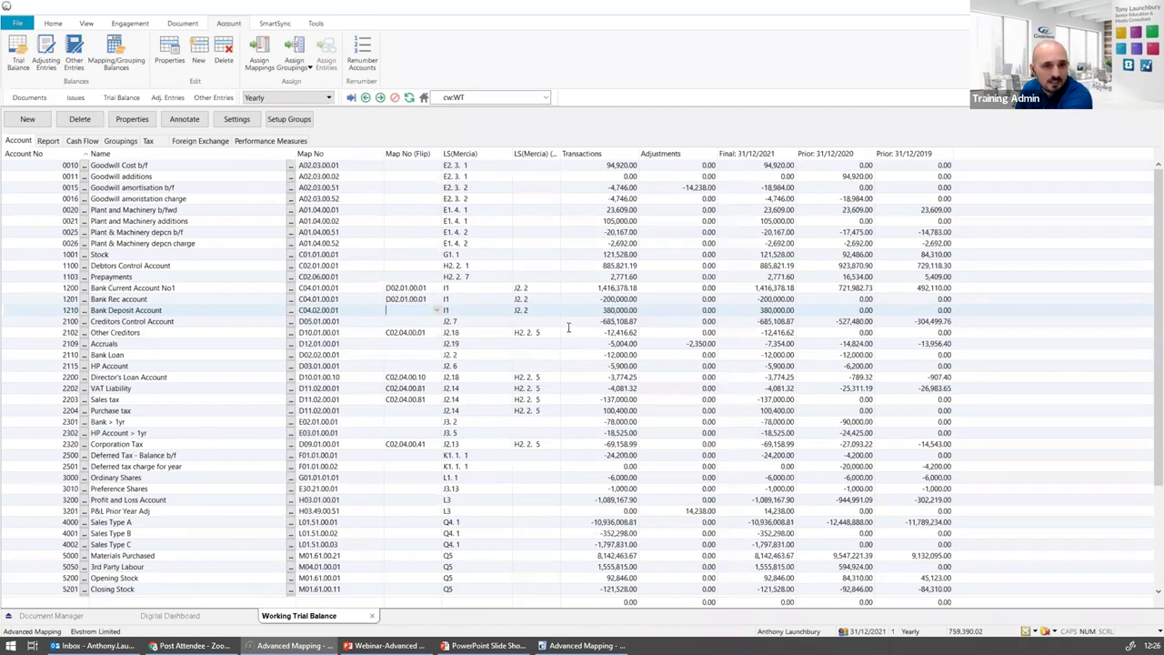
key(Return)
Add a note reading "AL" to the Bank Deposit Account line
click(415, 309)
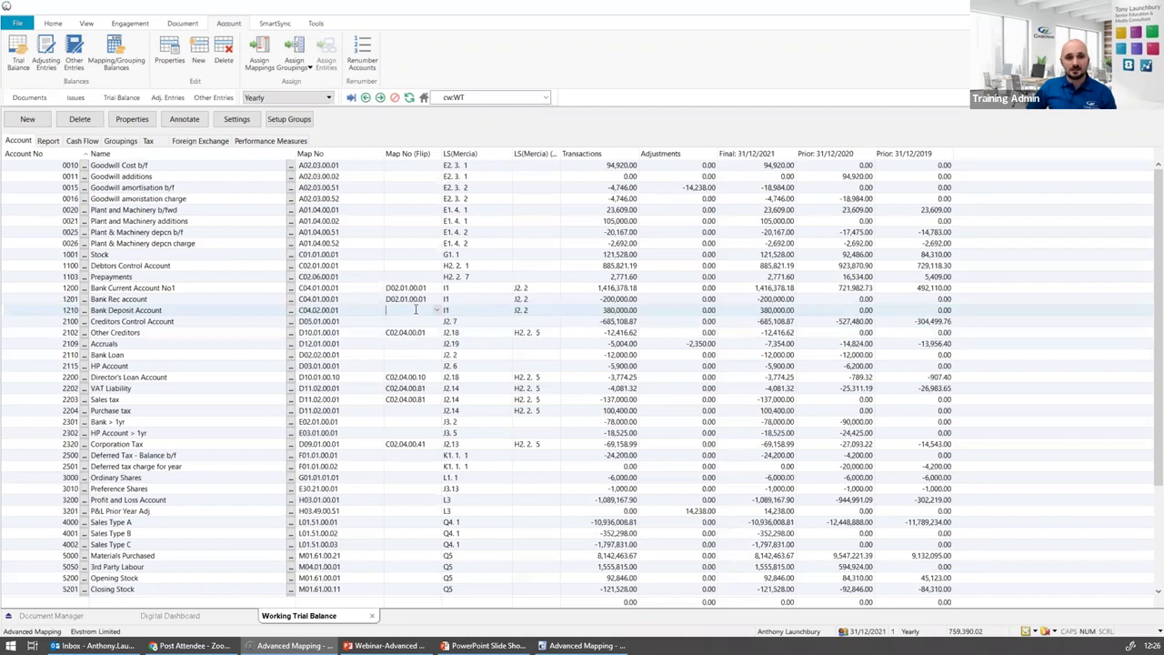
right_click(415, 310)
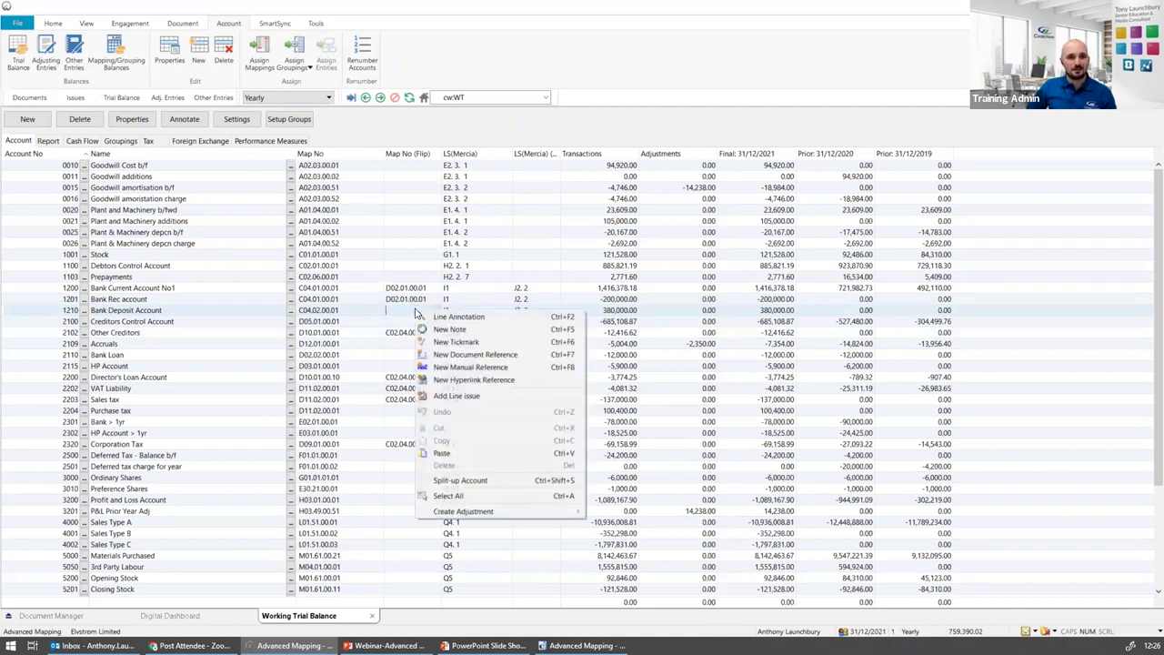
click(446, 329)
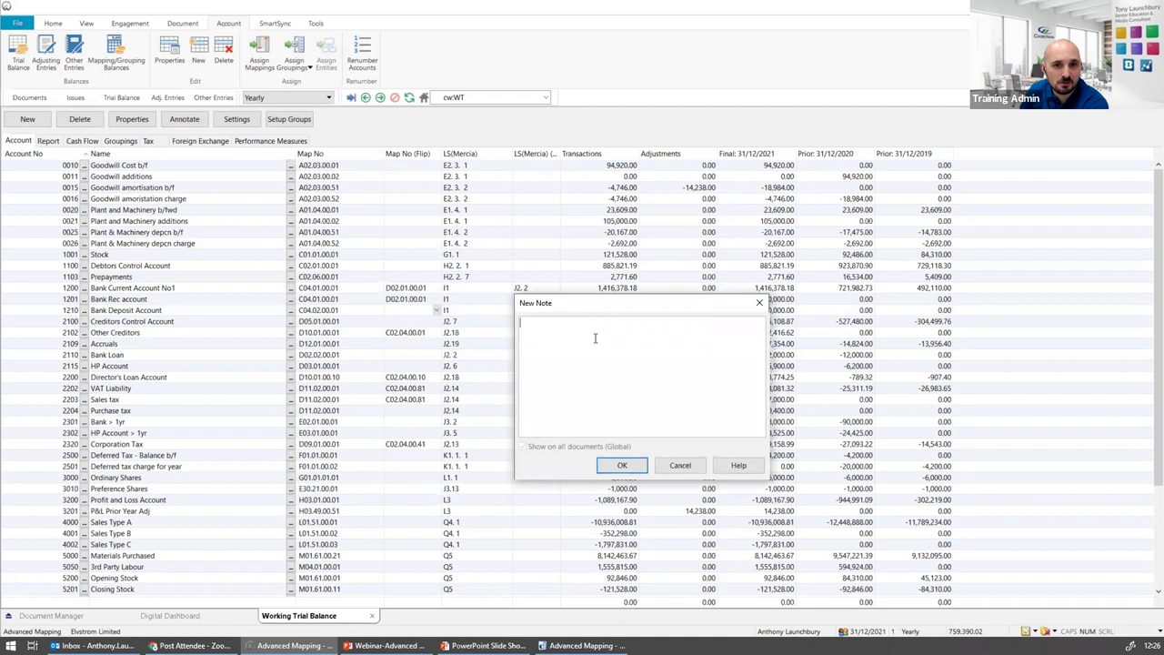
text(Al)
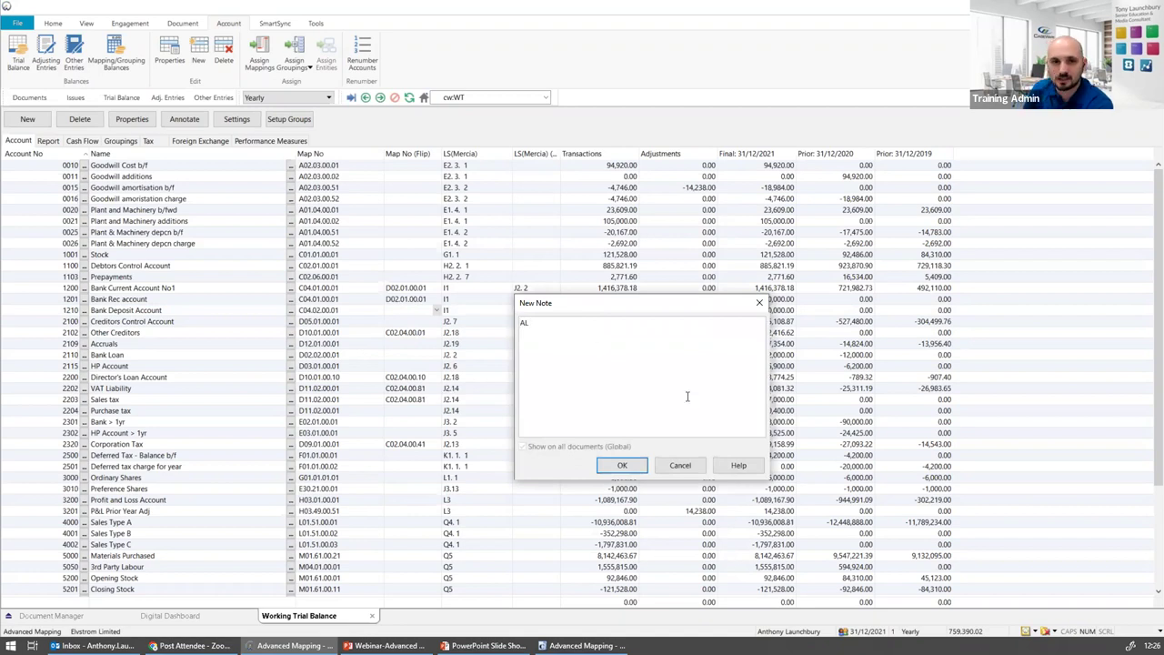
click(633, 465)
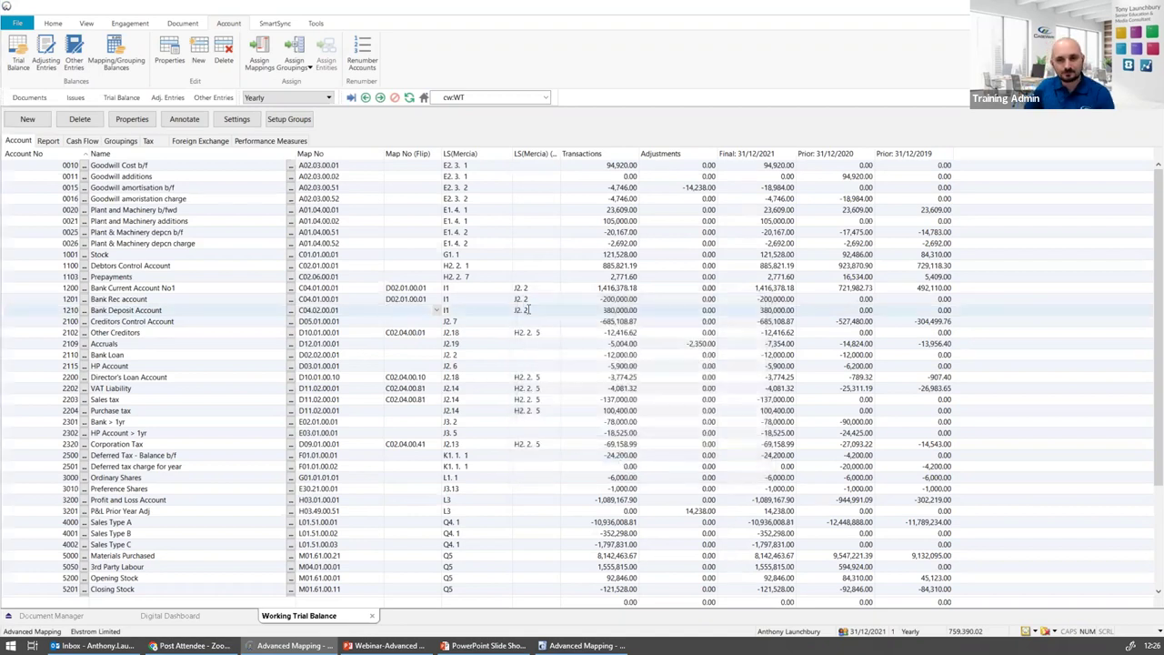
Show the hidden Annotation column before the Account No column in the trial balance, narrow it, and view the Bank Deposit Account's note marker
right_click(78, 155)
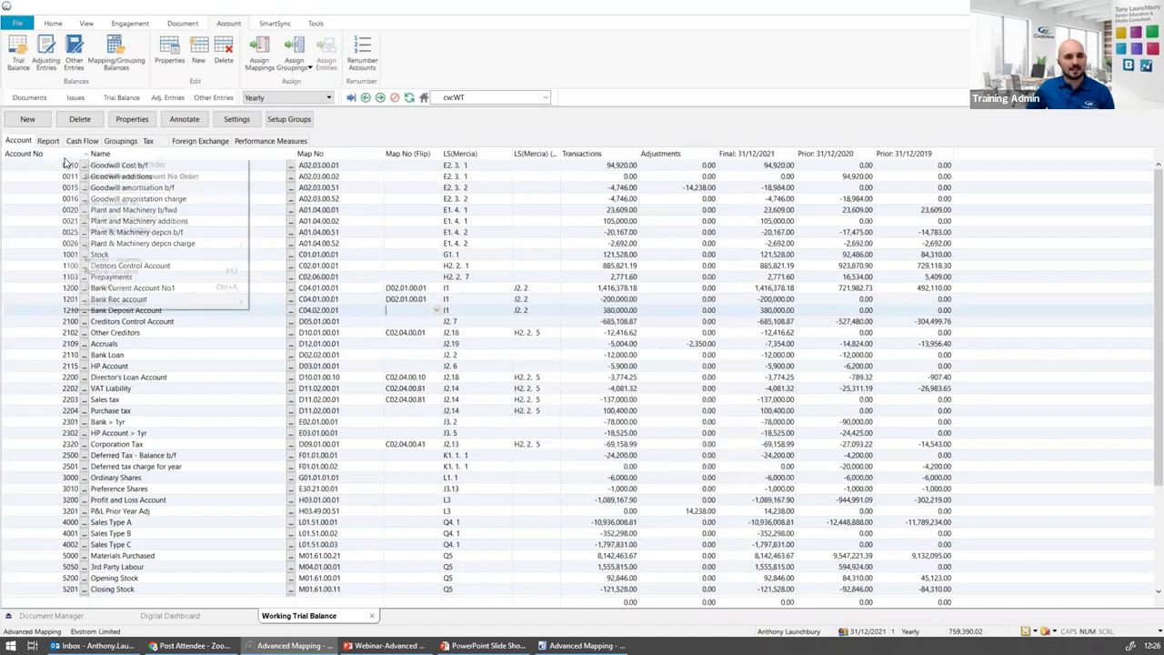
click(87, 22)
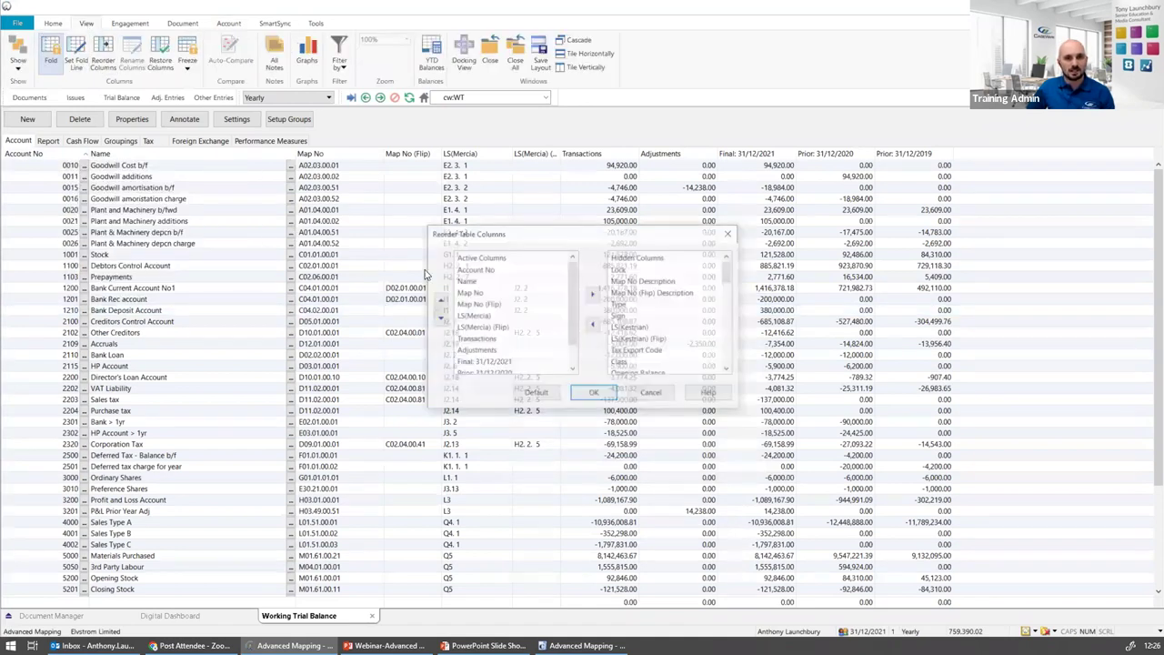
drag(726, 275, 725, 361)
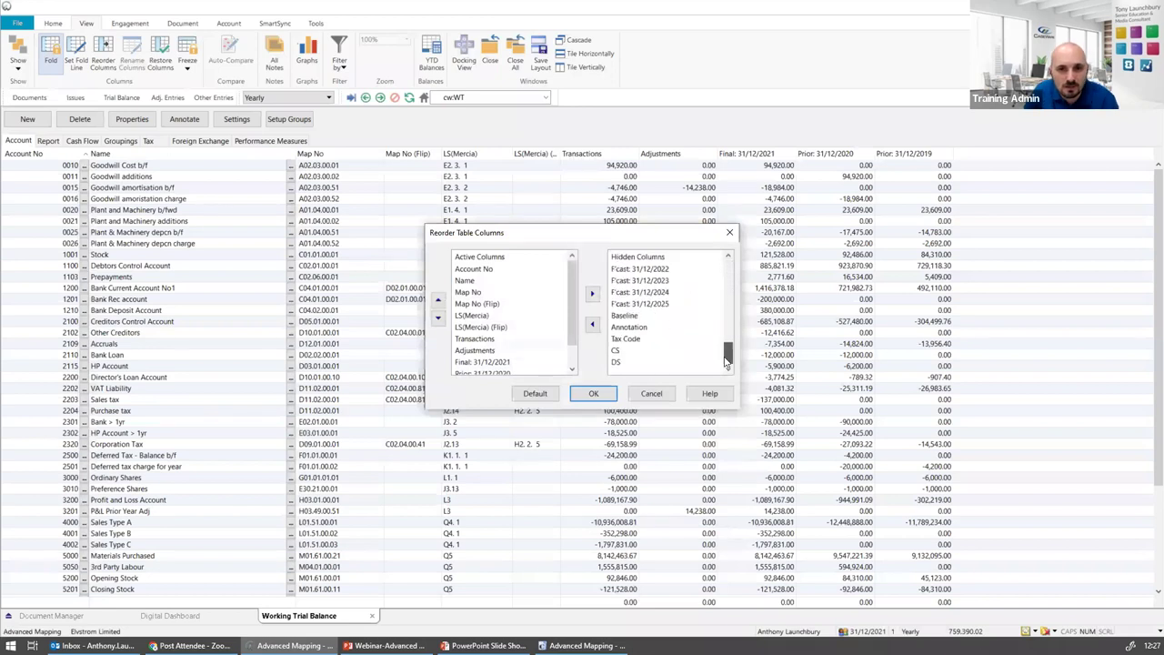
click(656, 325)
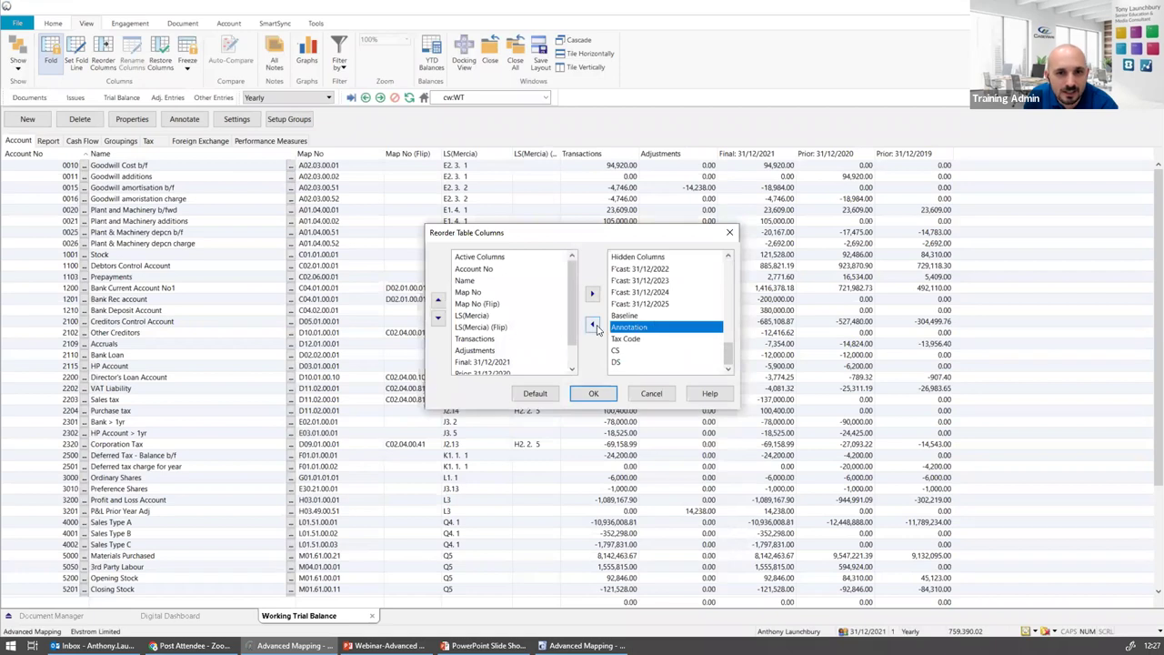
drag(629, 332, 533, 279)
click(587, 394)
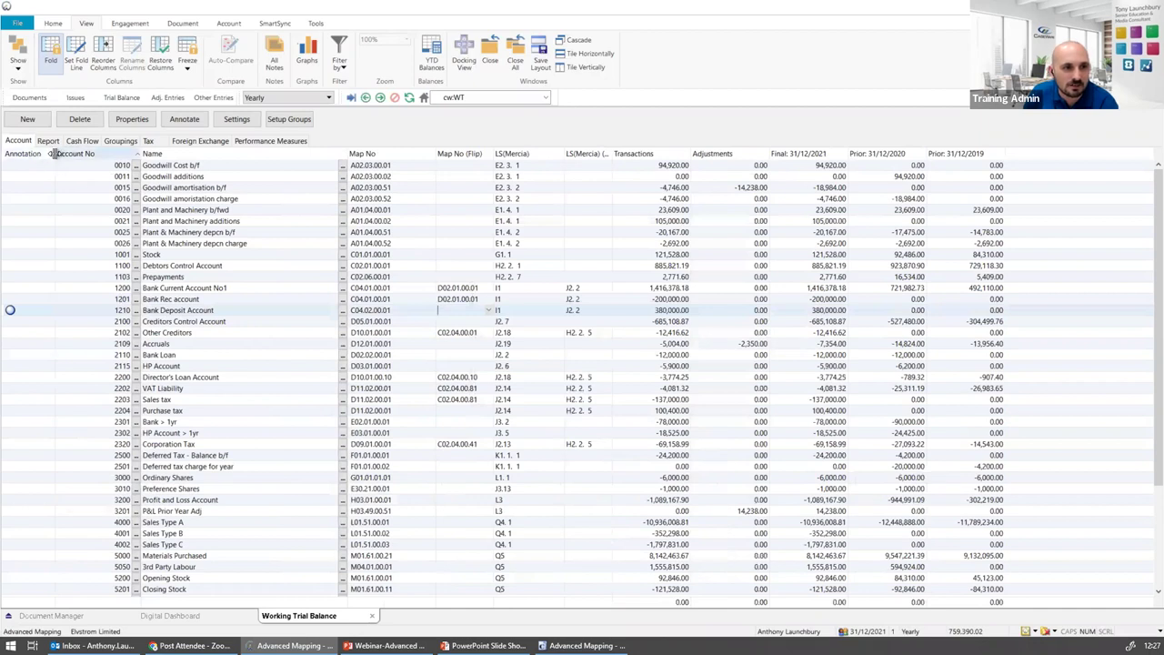
drag(54, 155, 35, 152)
mouse_move(11, 312)
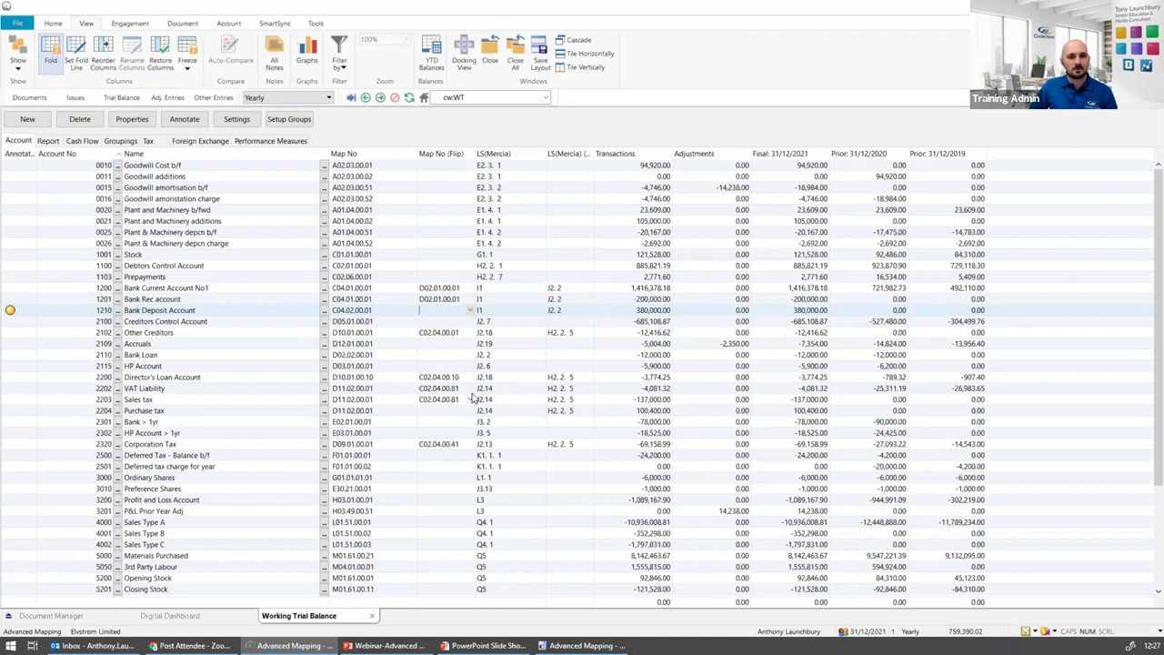
Review the debtors, cash and creditors notes in the final accounts document
key(alt+Tab)
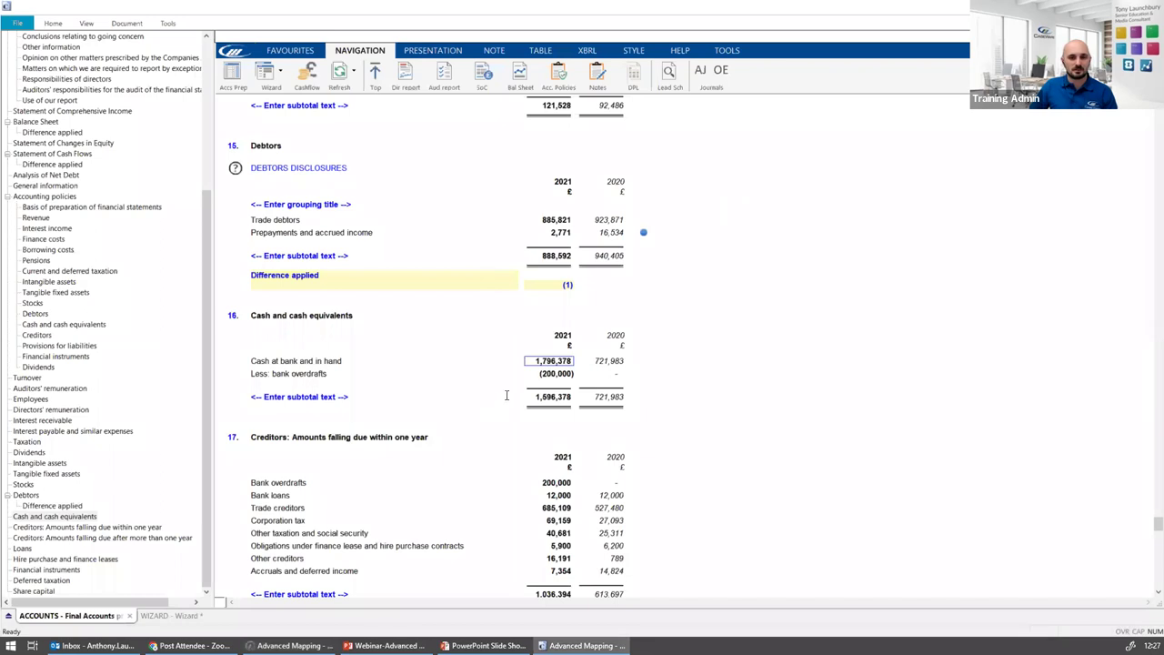
scroll(568, 350, up, 1)
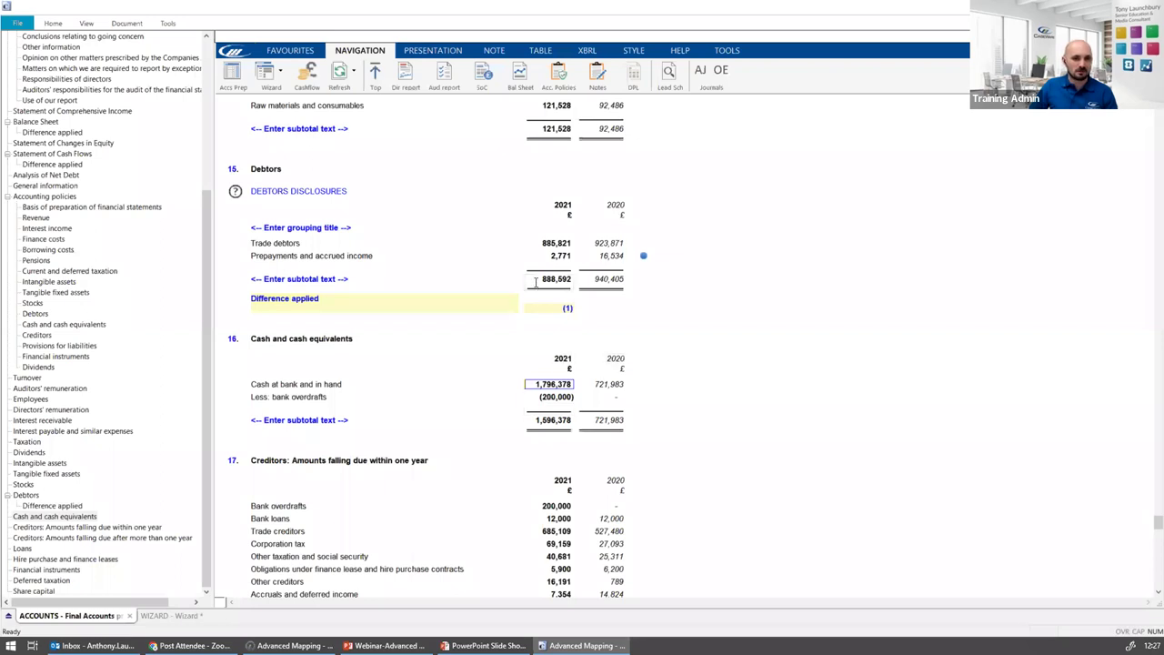
scroll(528, 499, down, 1)
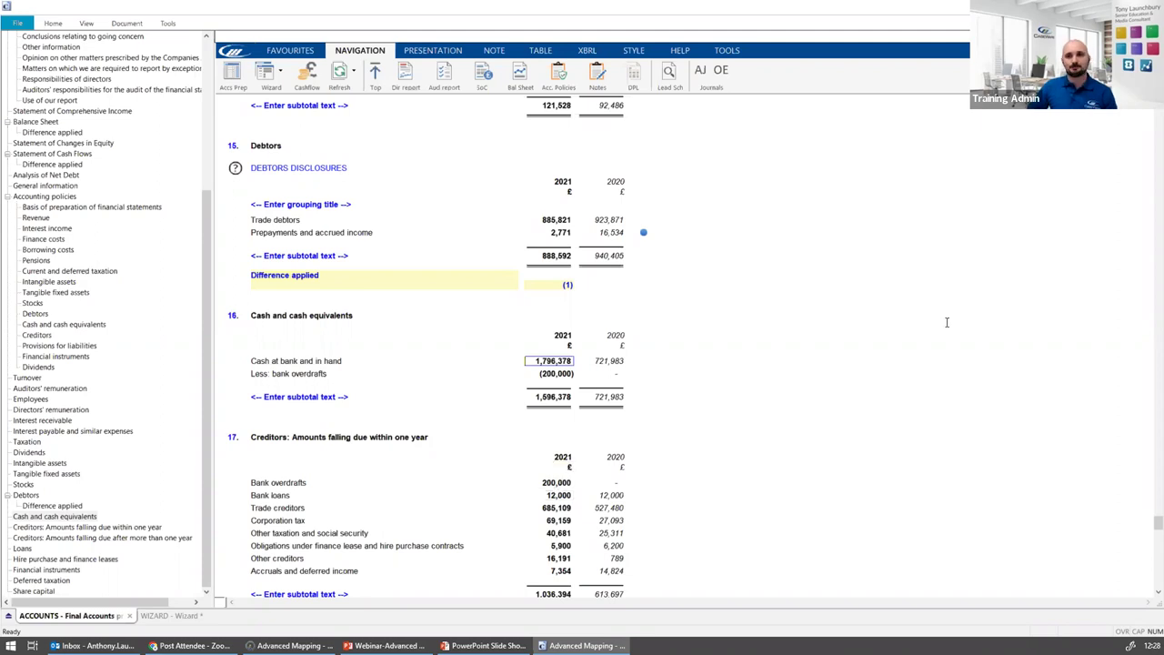
key(alt+Tab)
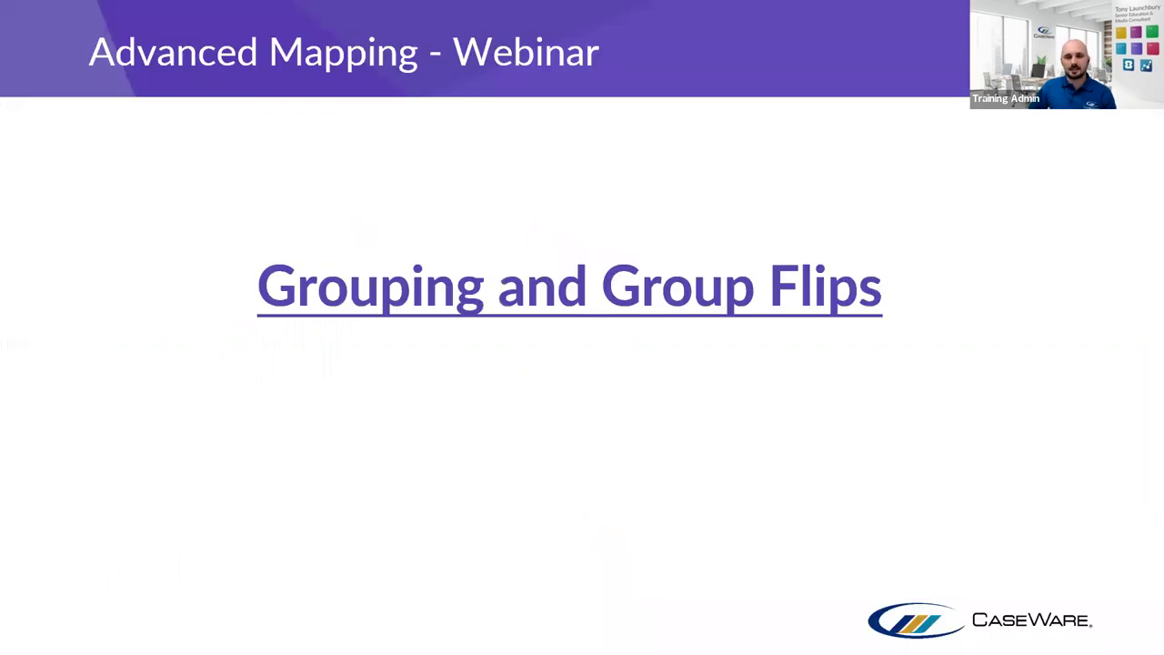
click(986, 363)
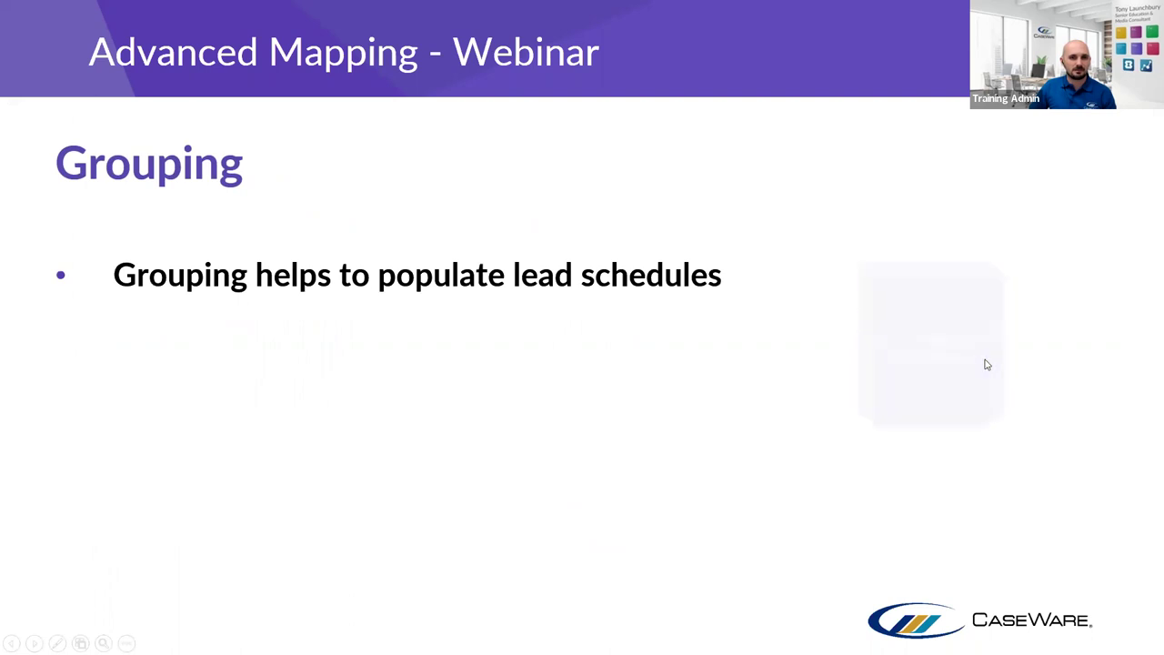
click(985, 362)
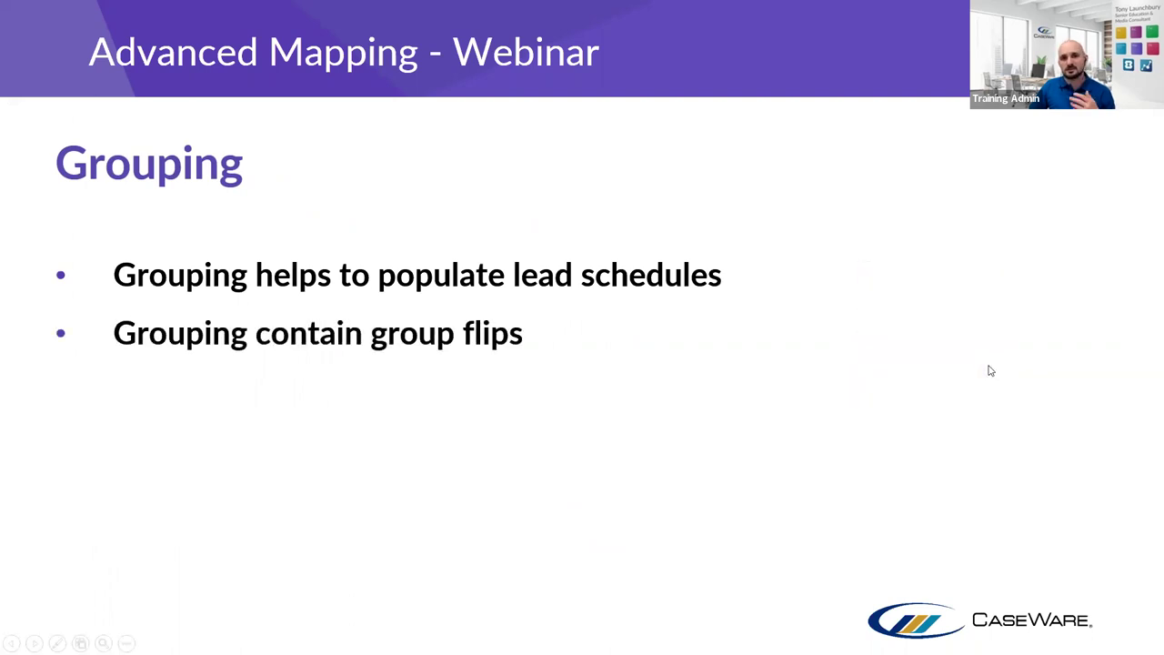
click(990, 370)
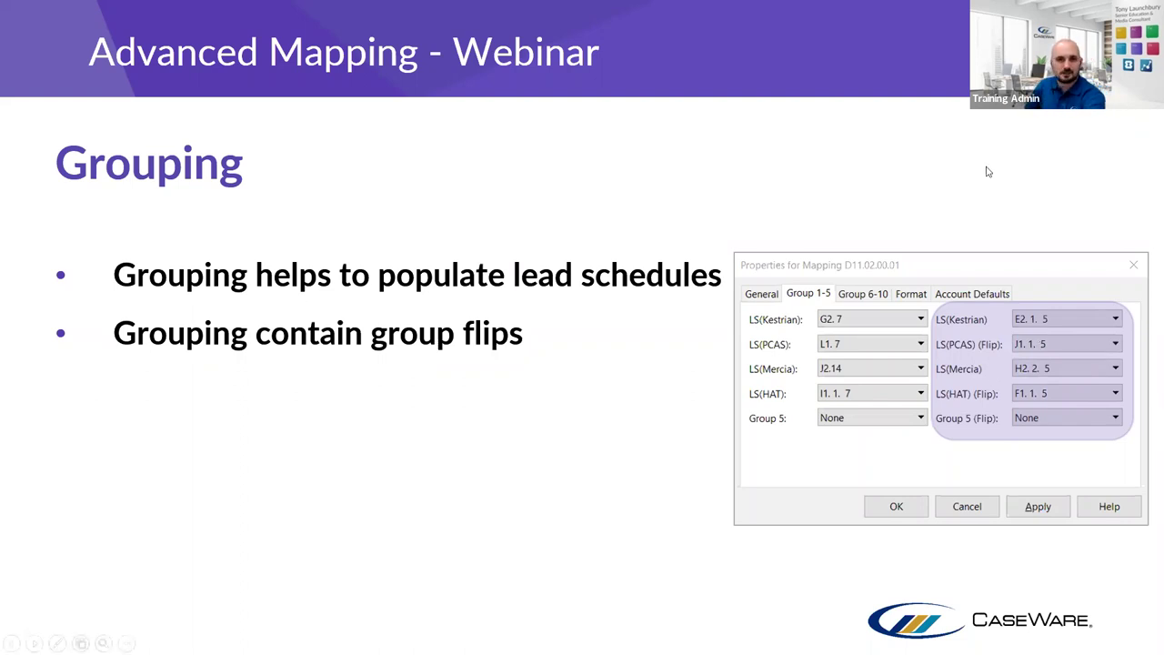
Switch to CaseWare, open the mapping assignment and expand Bank and cash balances down to Bank account 1 (C04.01.00.01)
key(alt+Tab)
click(245, 68)
click(253, 91)
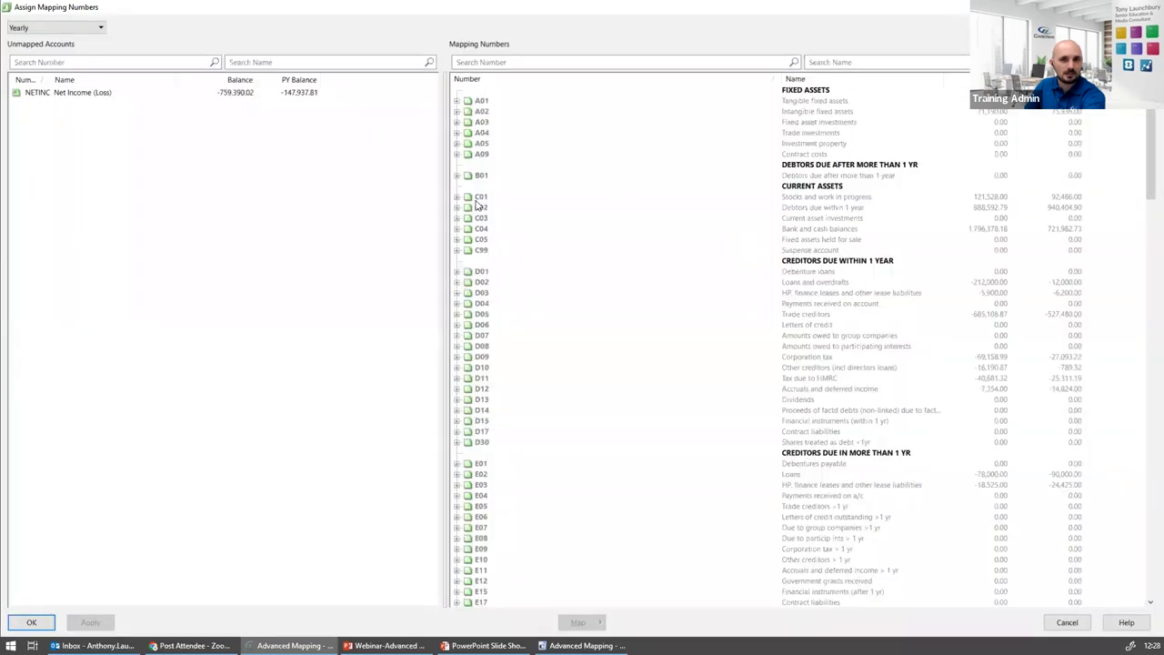
click(457, 229)
click(467, 239)
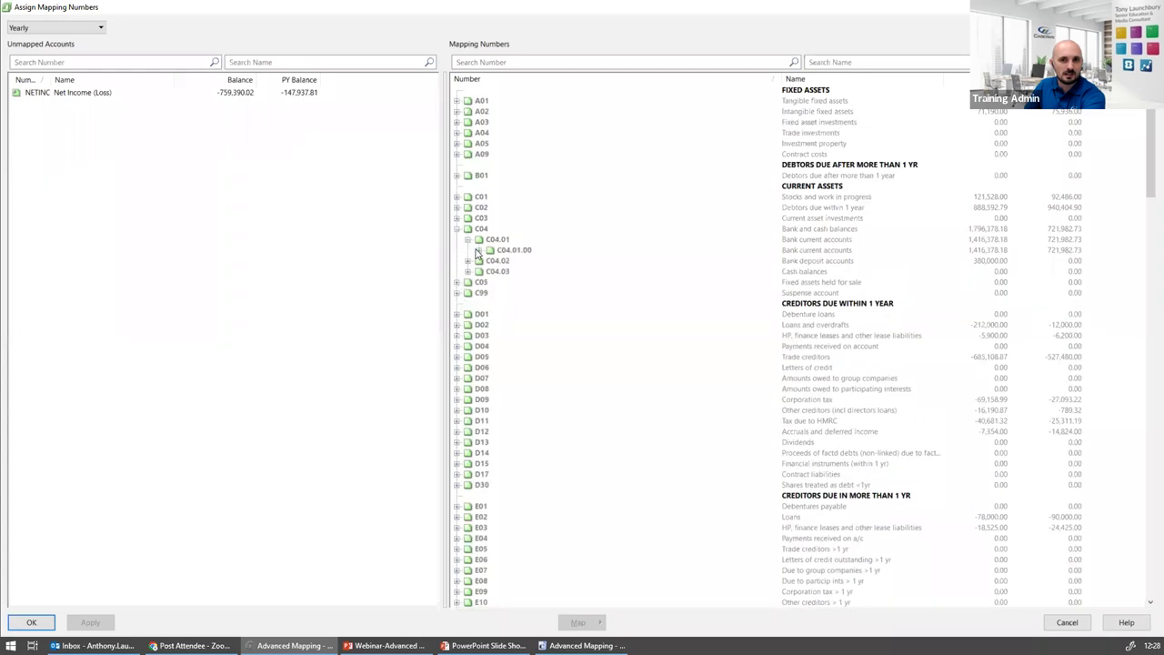
click(479, 250)
click(545, 260)
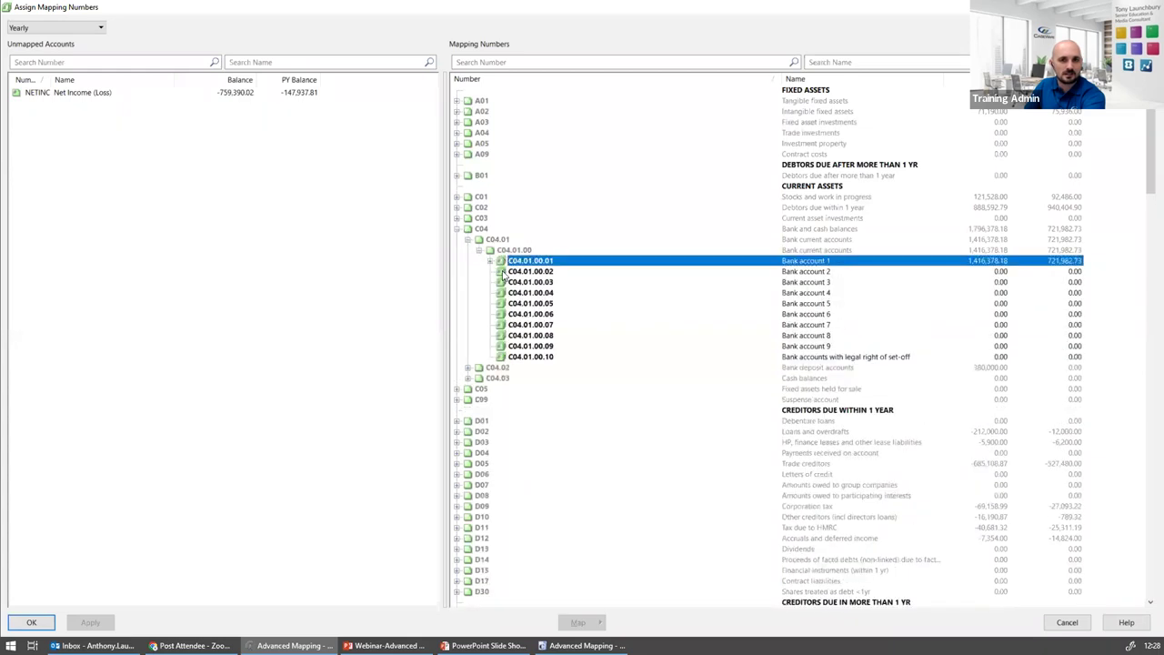
Open the properties of the Bank account 1 mapping number and review its group 1-5 and group 6-10 assignments
right_click(543, 261)
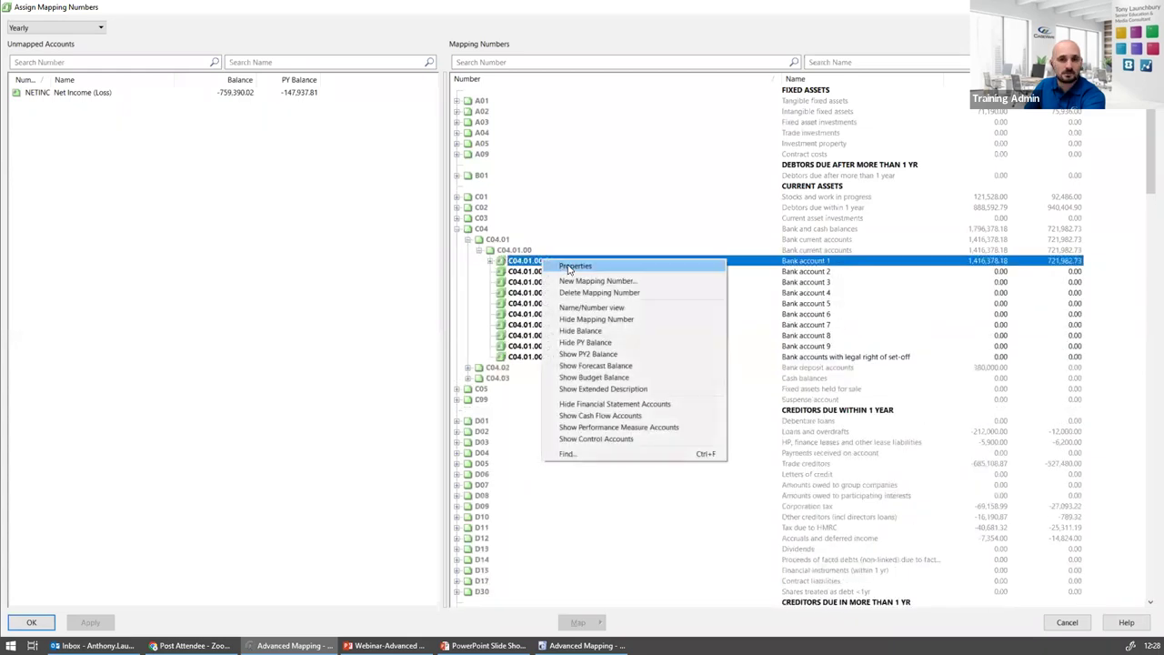
click(573, 265)
drag(507, 230, 390, 259)
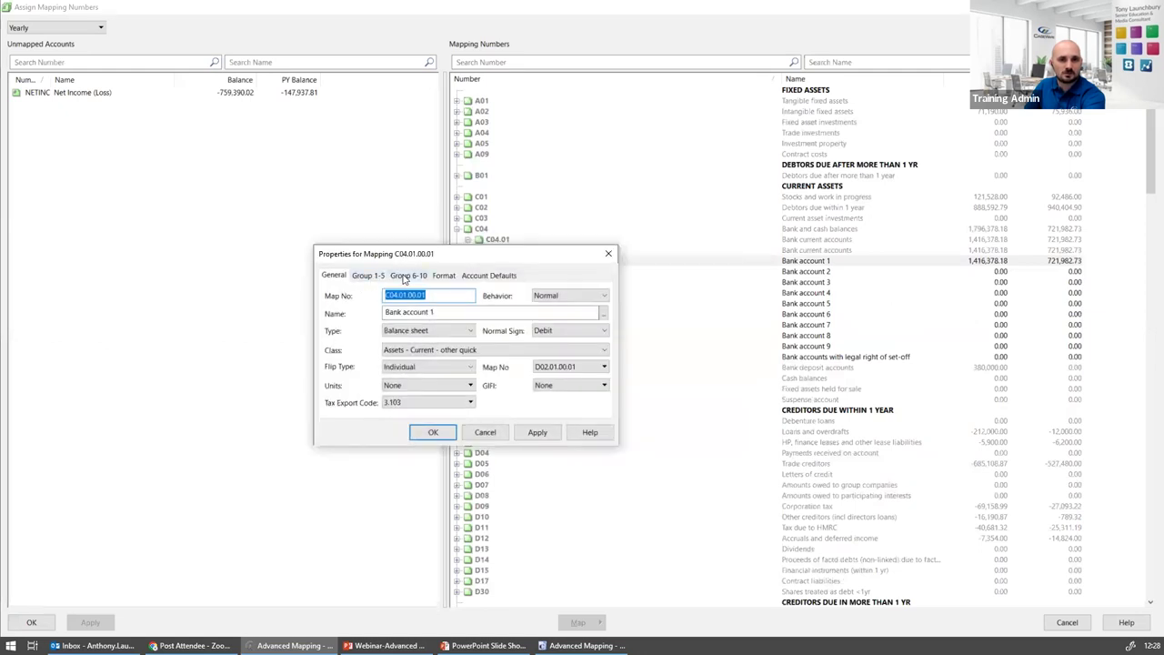
drag(234, 264, 234, 265)
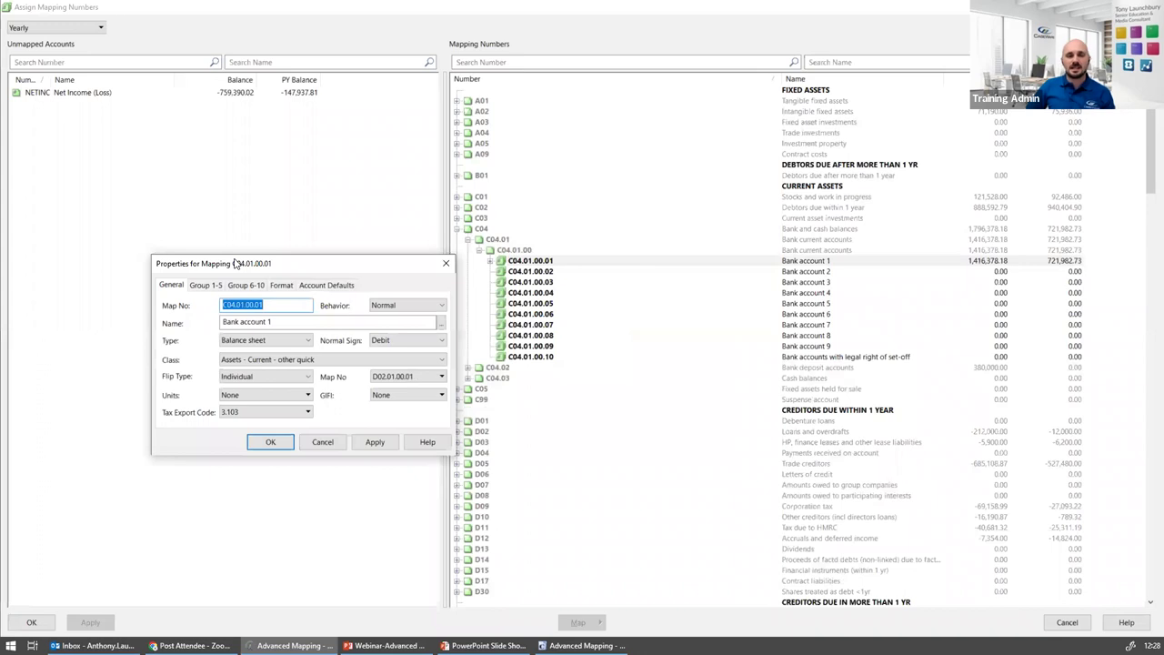
click(210, 289)
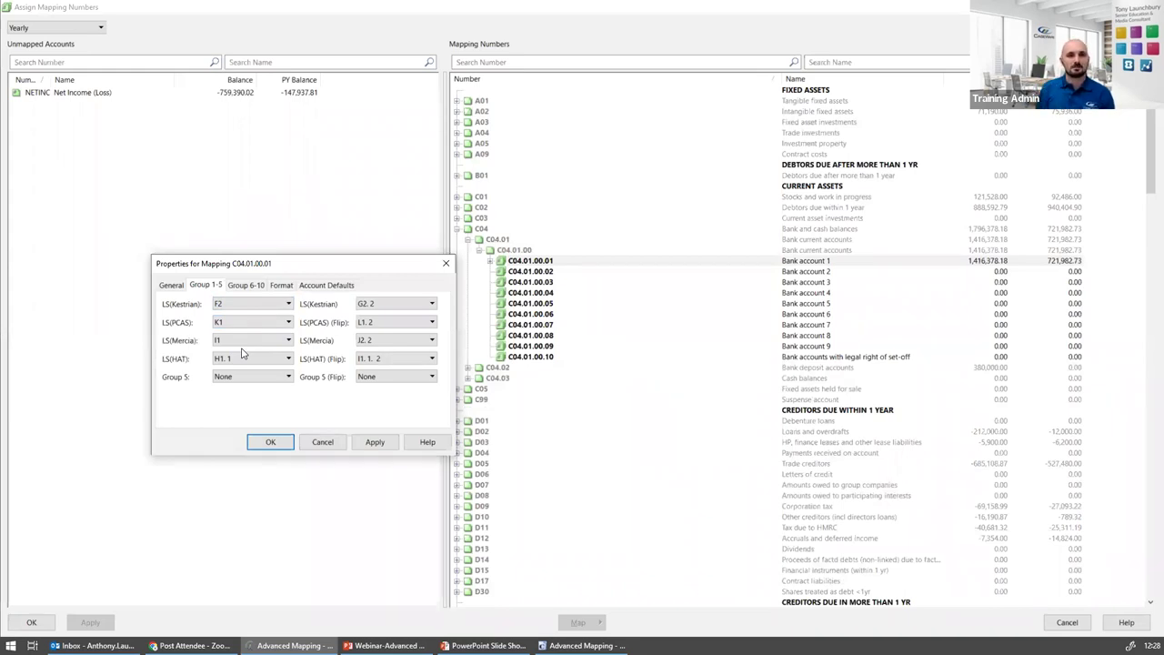
click(242, 285)
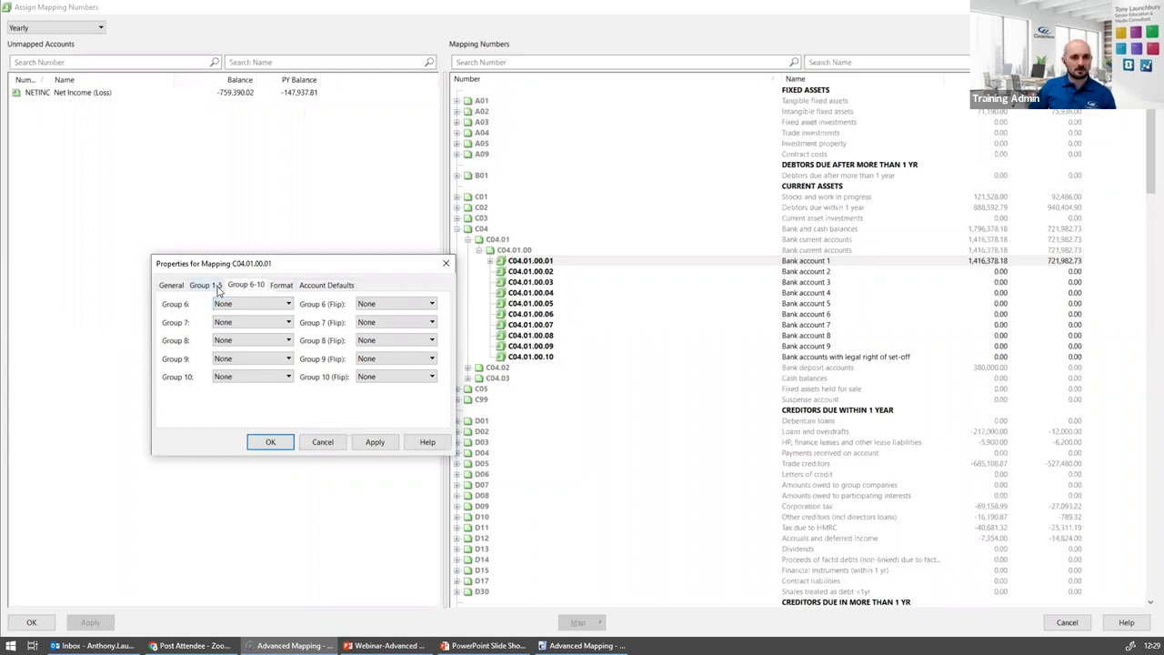
click(219, 289)
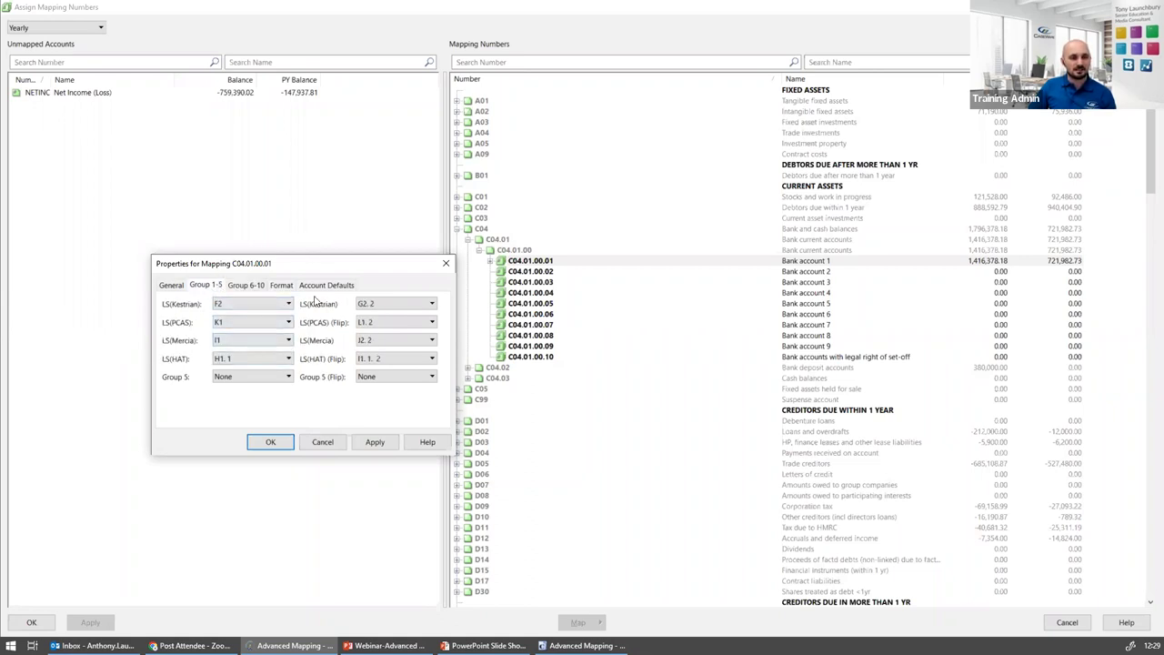
Look up the names behind Bank account 1's LS(Mercia) group and flip group, leaving both unchanged, and close the properties
click(219, 341)
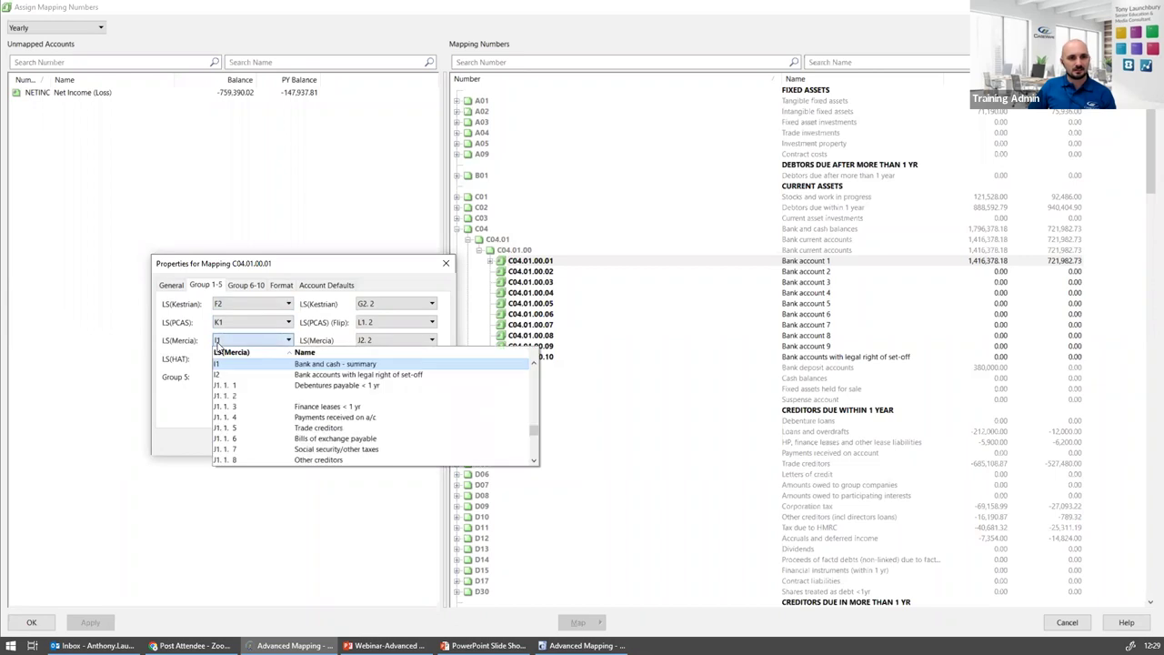
click(222, 344)
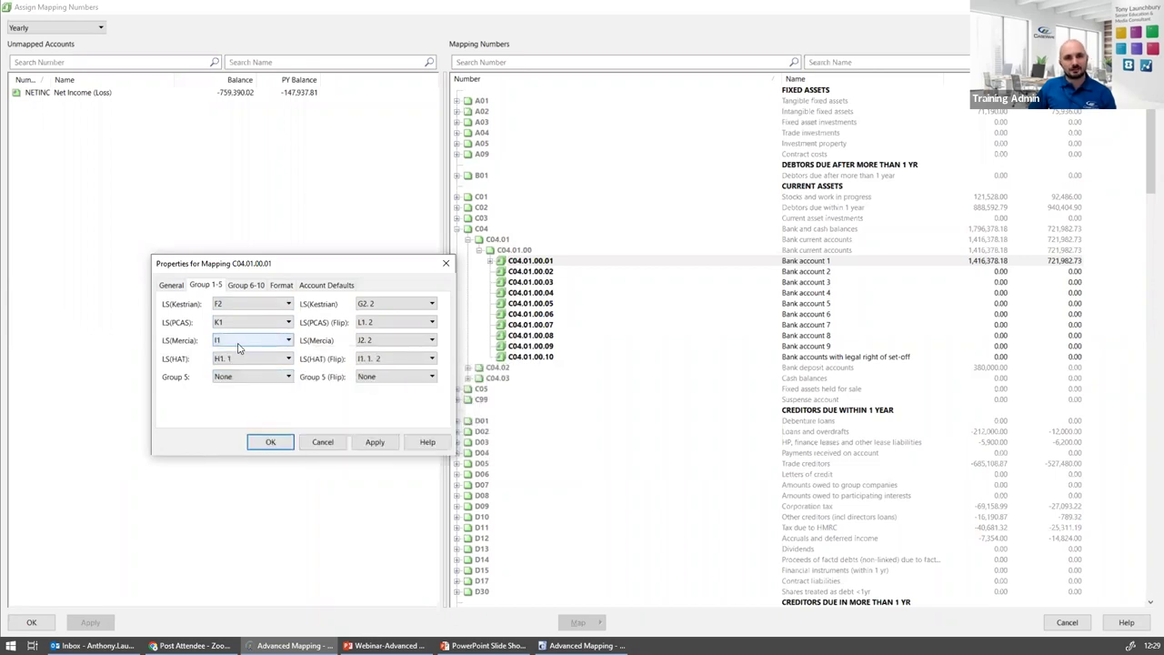
click(363, 342)
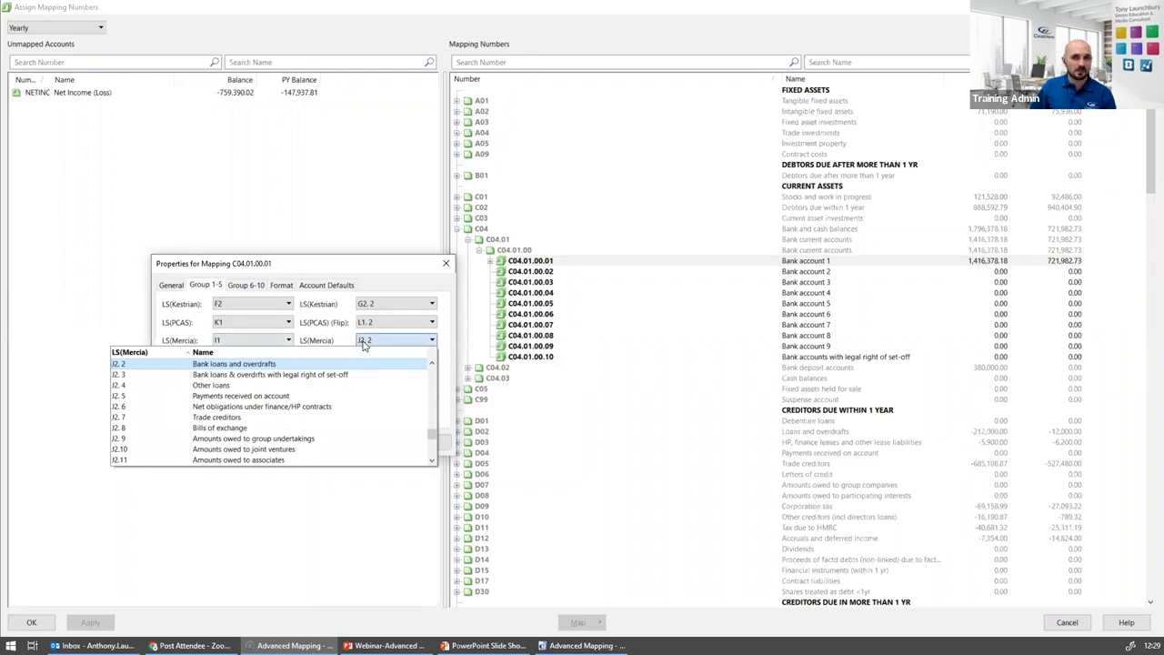
click(385, 270)
click(445, 263)
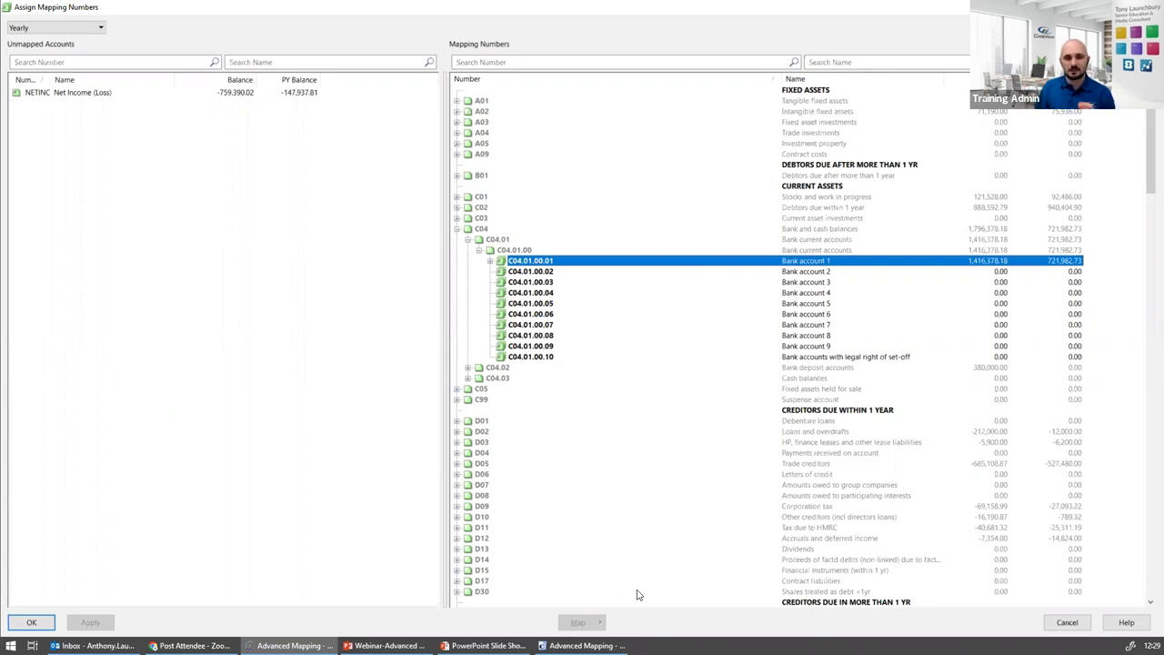
key(alt+Tab)
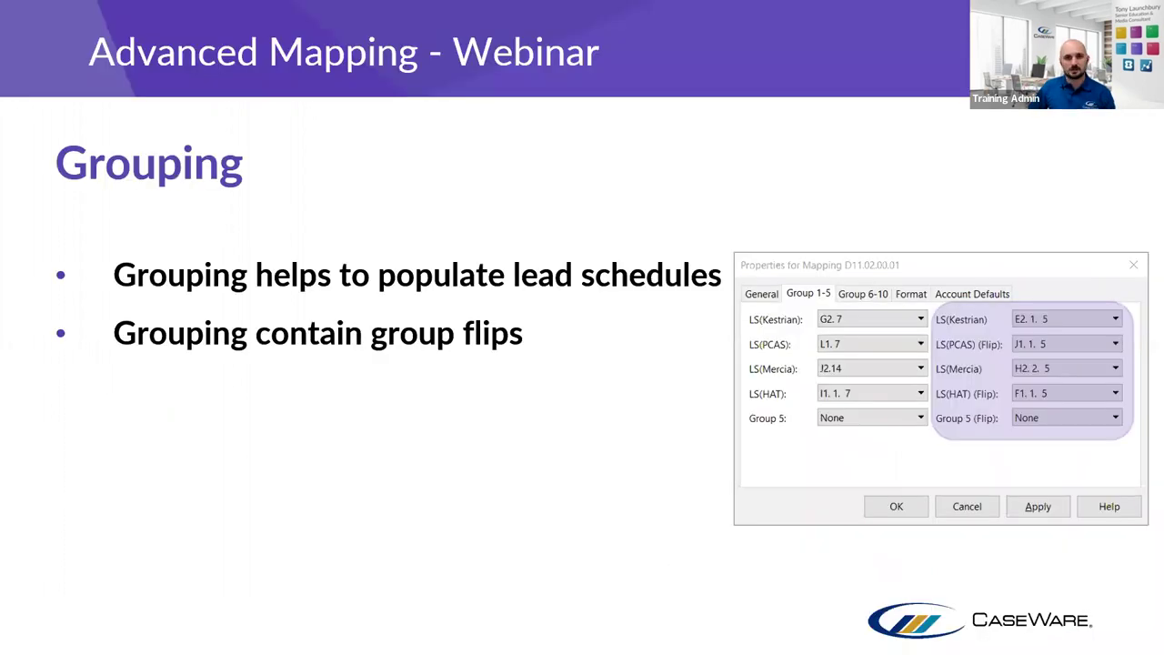
key(Right)
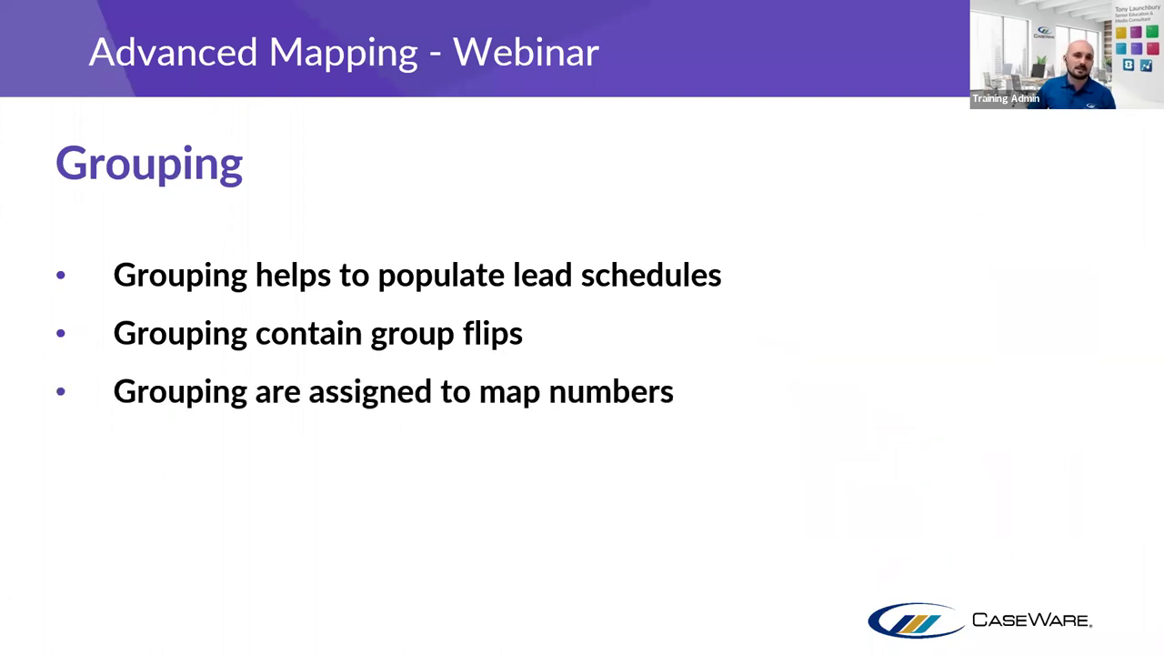
key(Right)
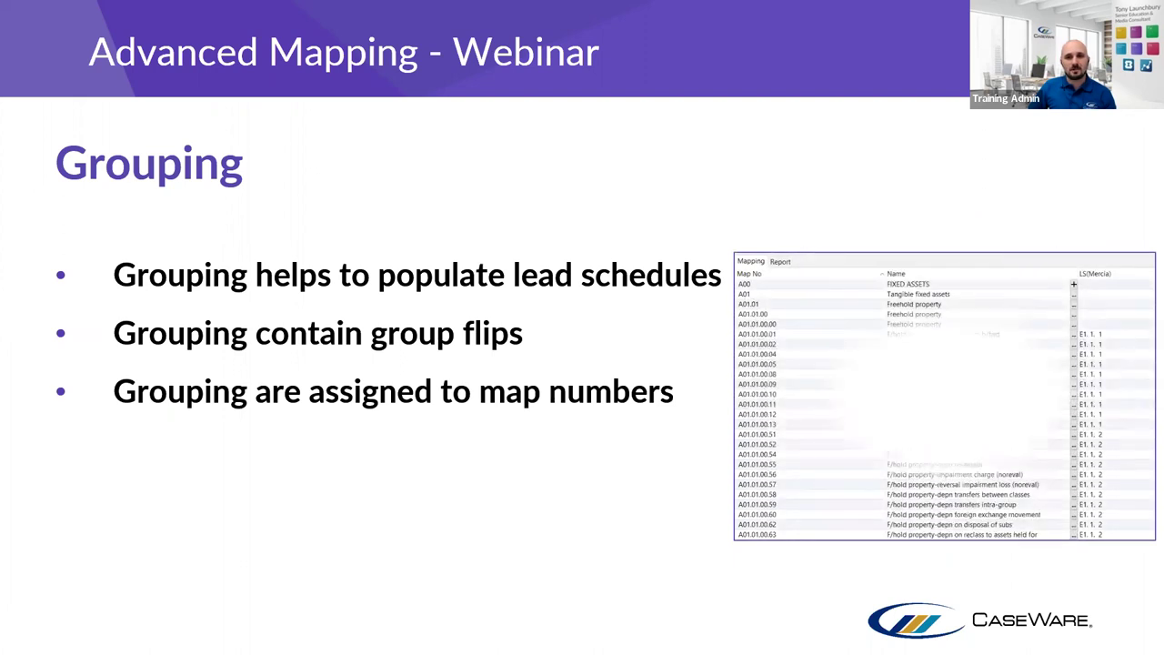
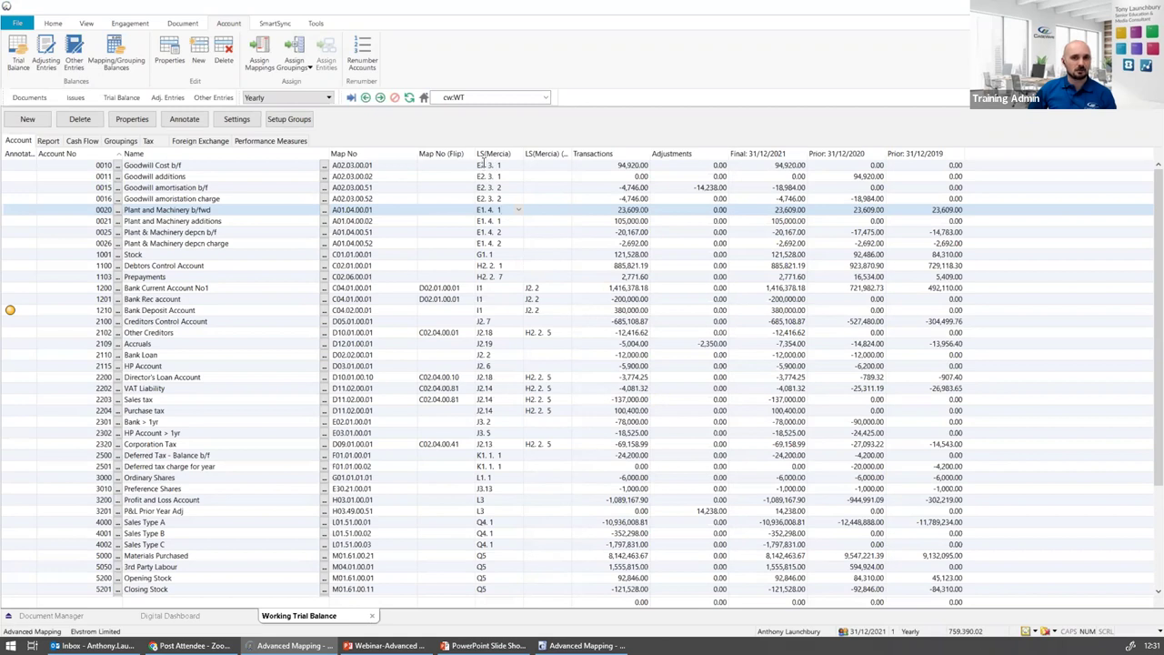
Examine the LS(Mercia) grouping and transactions balance of Goodwill Cost b/f in the trial balance
click(488, 166)
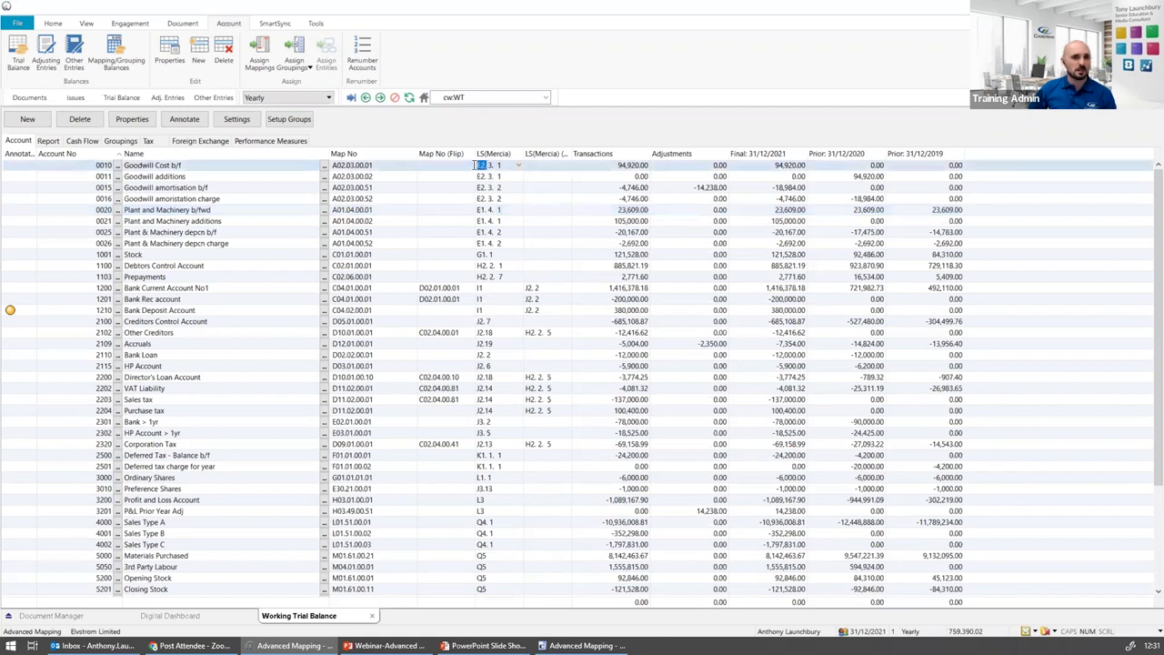
click(490, 166)
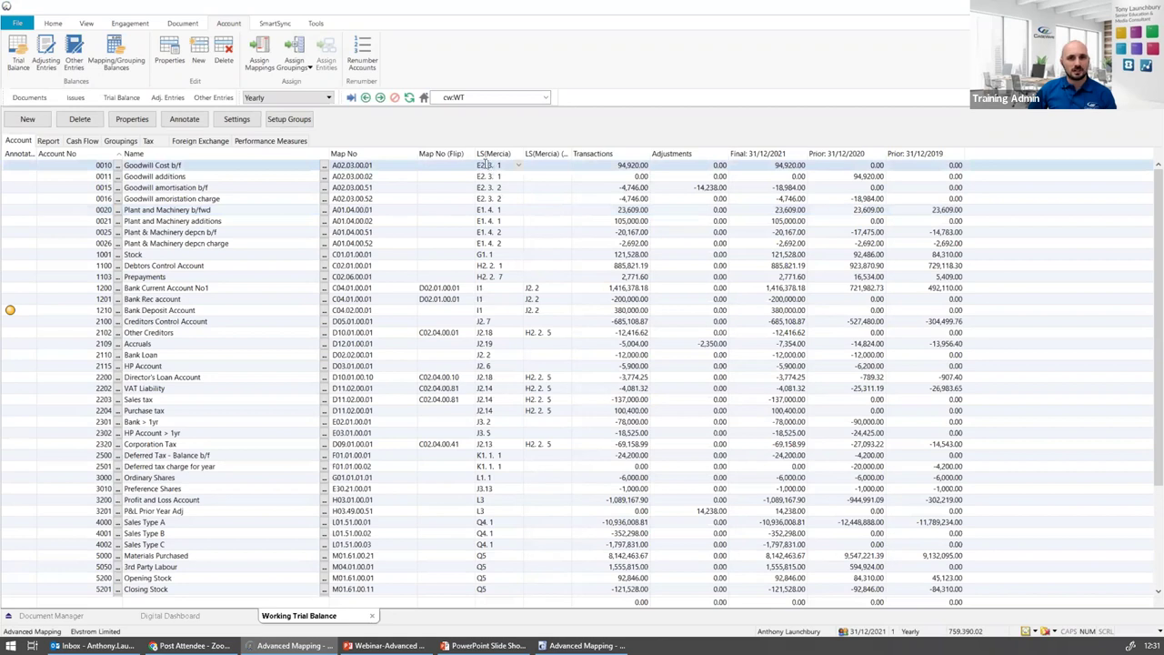
click(624, 165)
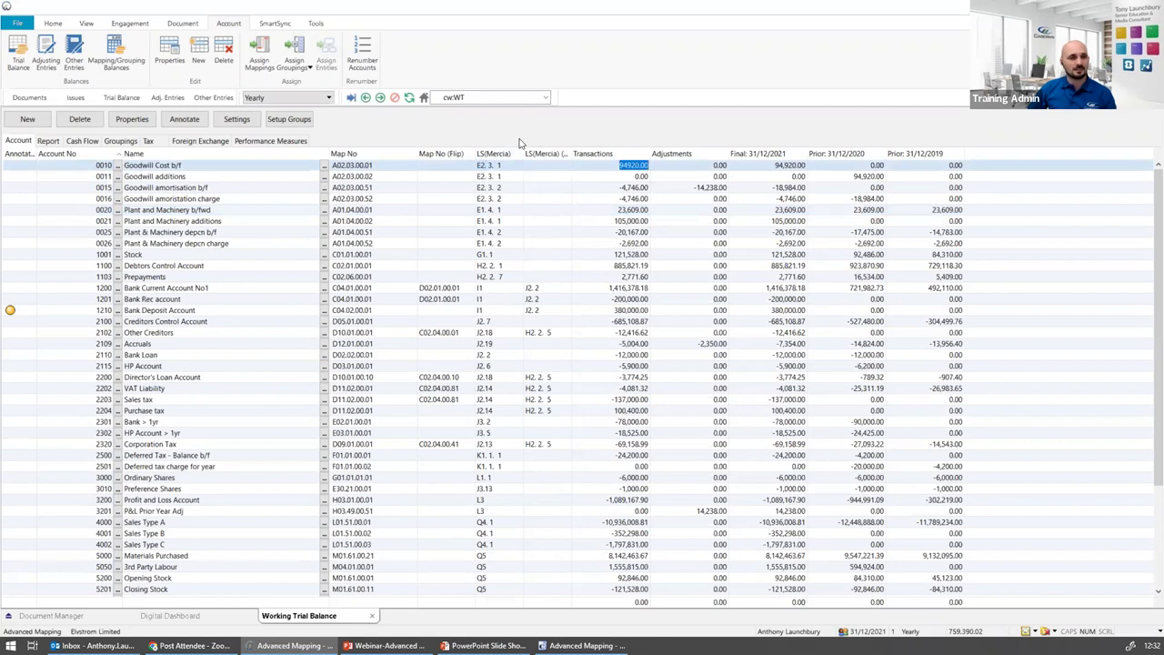
Go to the document list and open the E2-1 Intangible Fixed Assets - Summary lead schedule
click(29, 98)
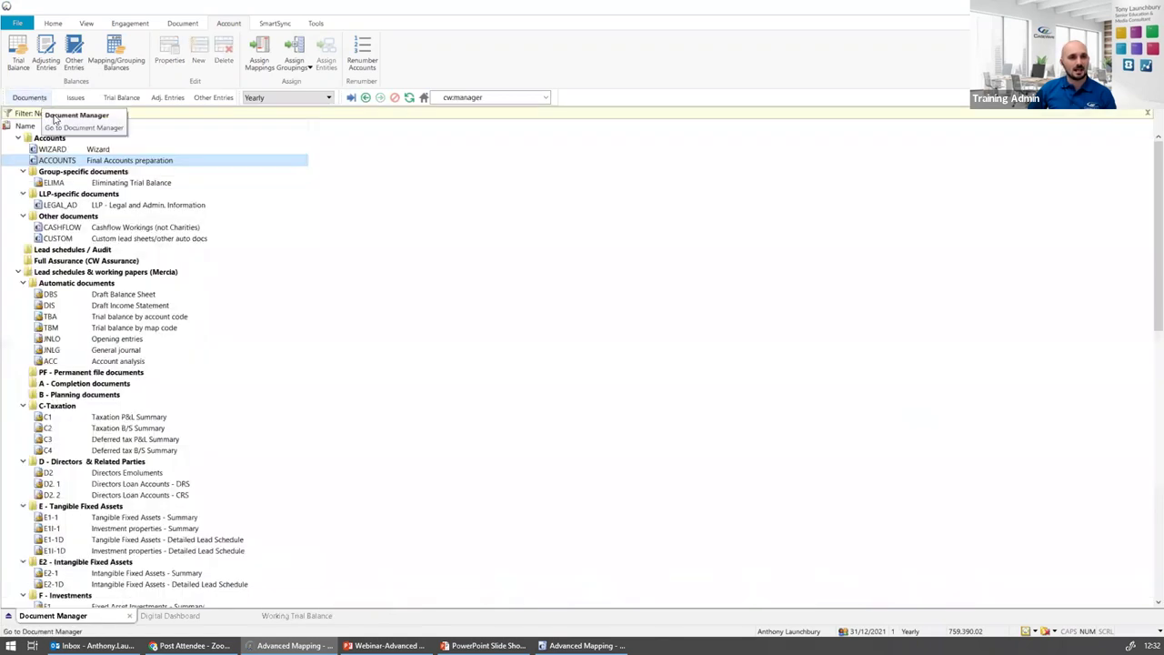
scroll(88, 400, down, 3)
click(89, 405)
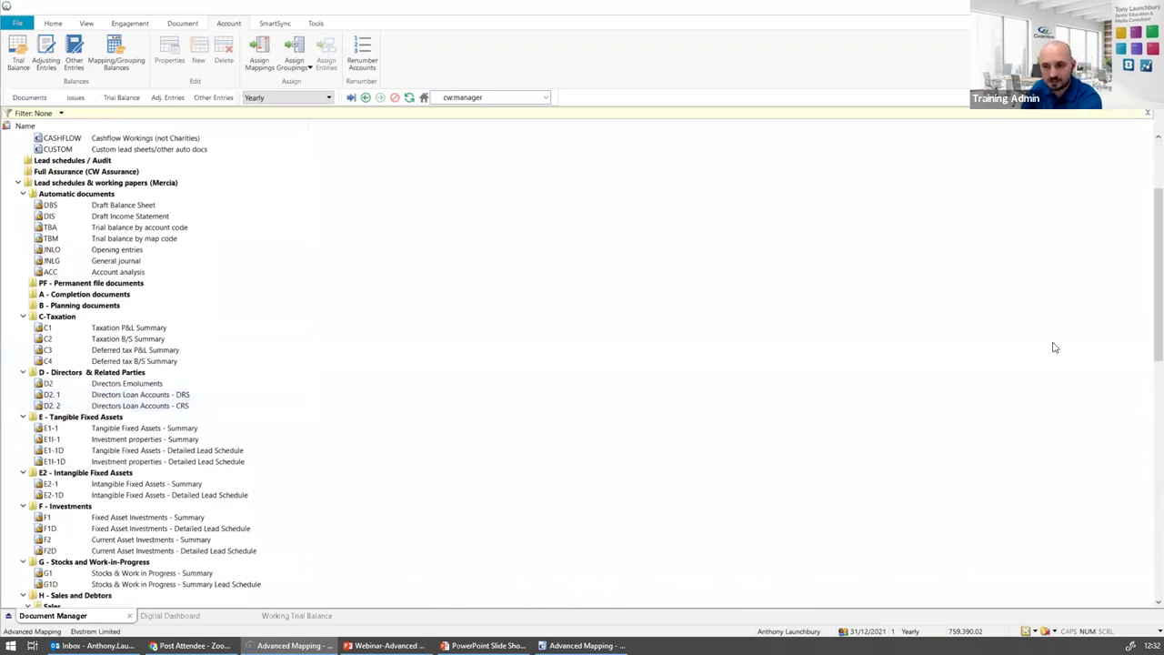
key(ctrl+f)
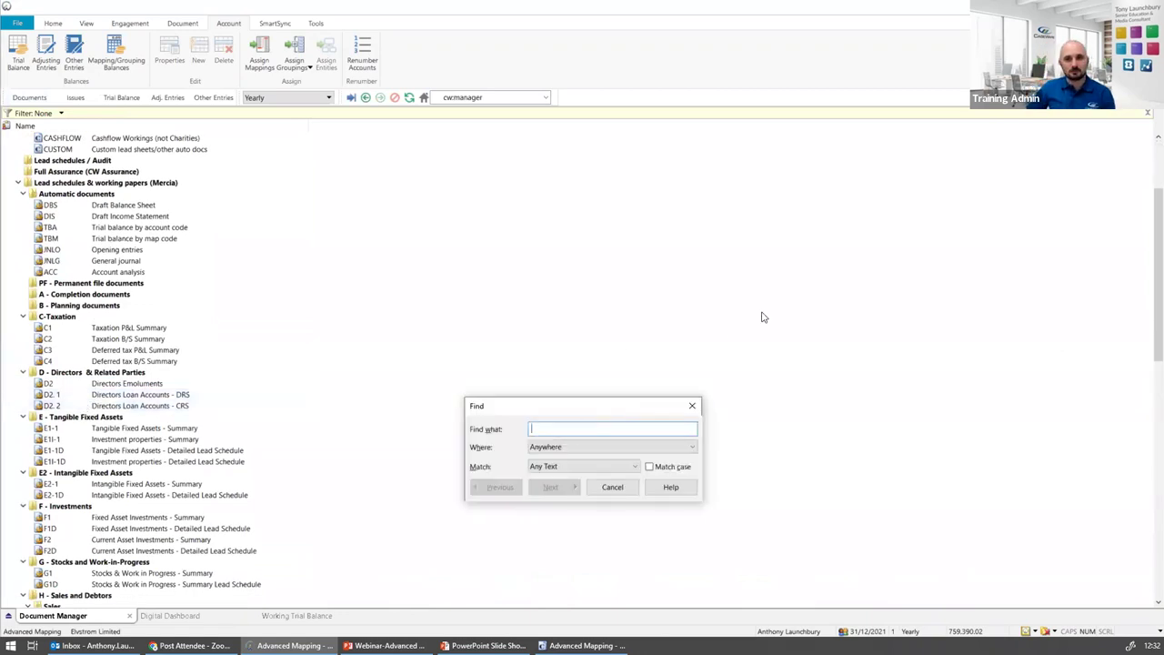
click(692, 405)
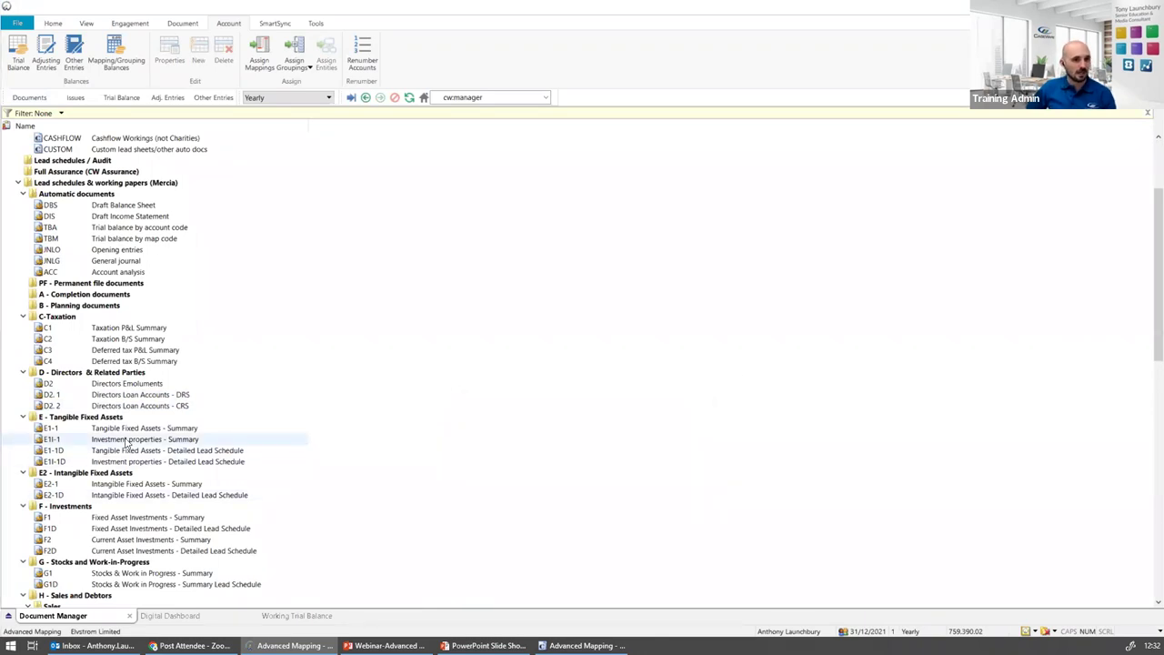
double_click(100, 486)
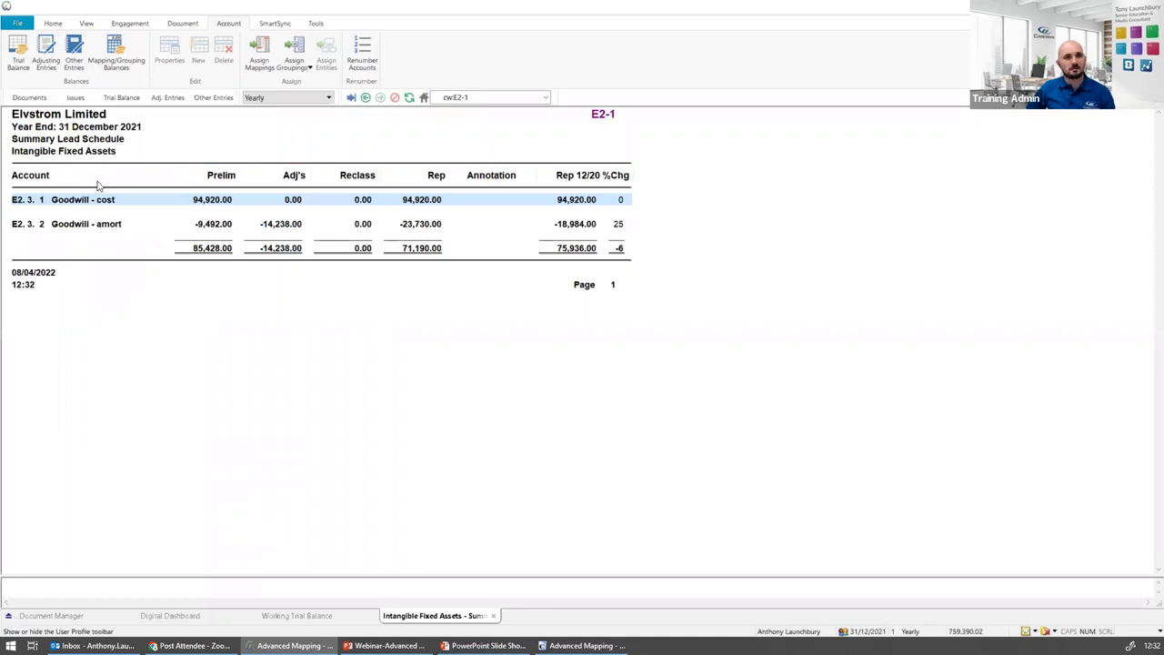
Return to the trial balance and review the LS(Mercia) groupings of the stock, debtors and plant accounts and the remaining lines
click(128, 98)
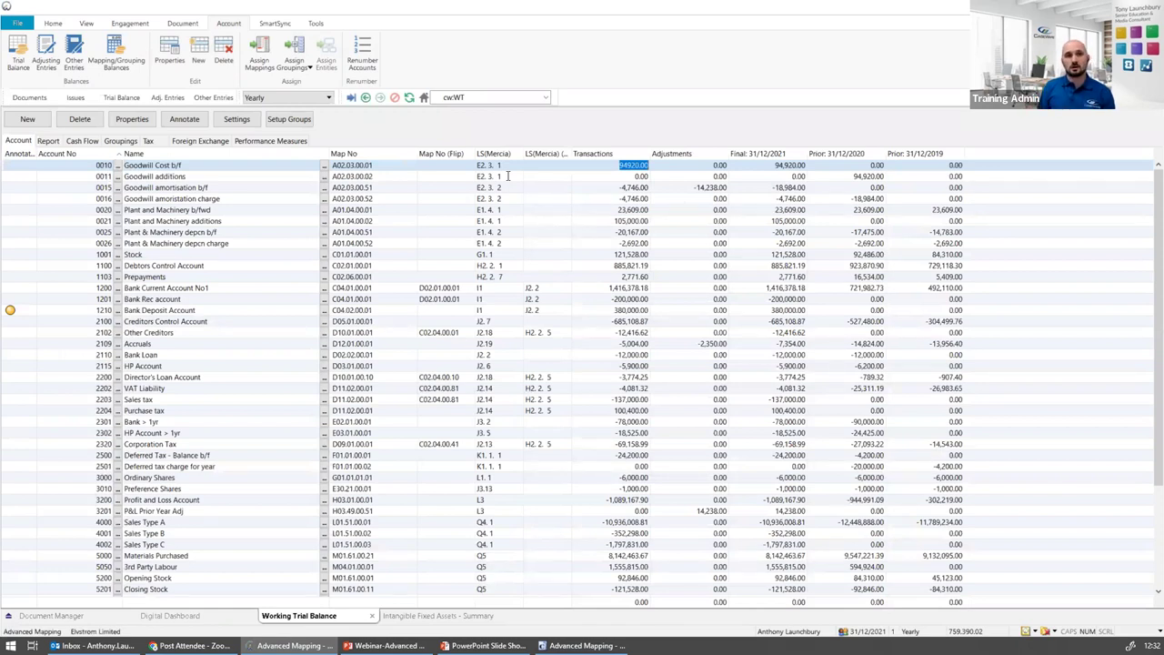
click(476, 255)
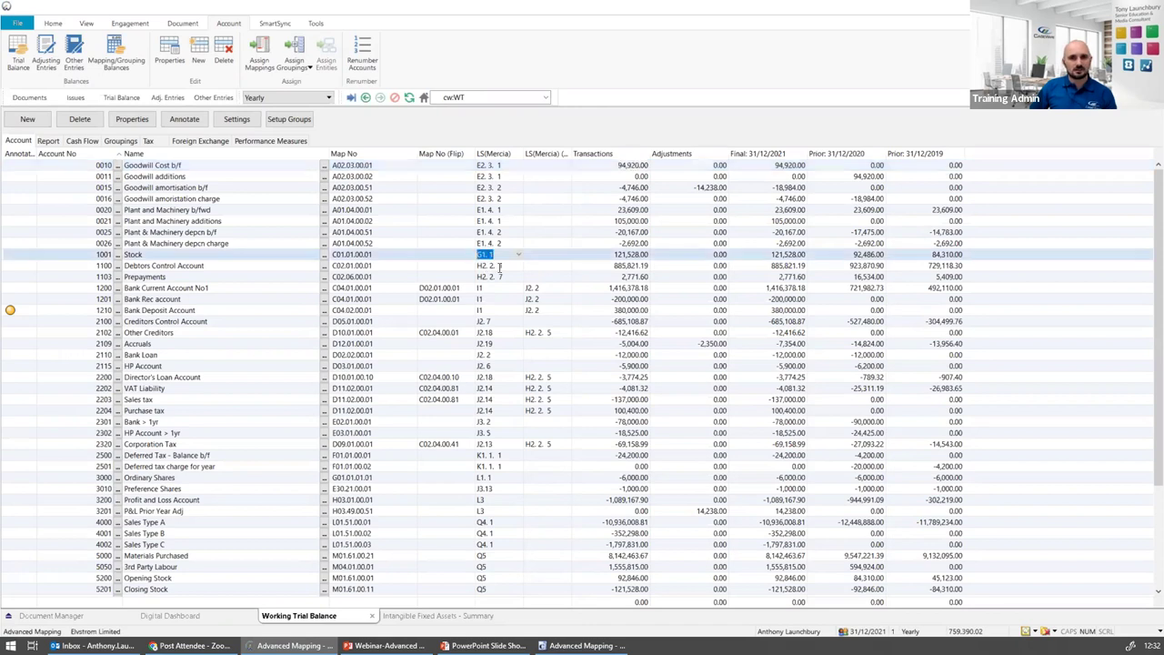
click(499, 266)
scroll(484, 286, down, 7)
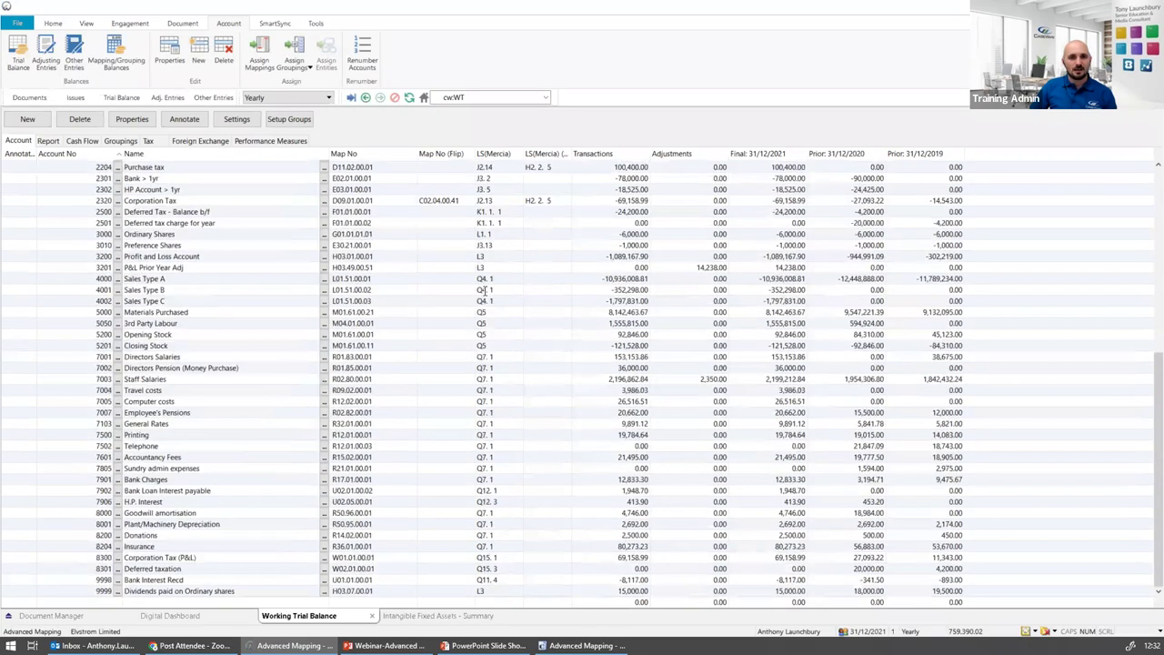
scroll(484, 289, up, 7)
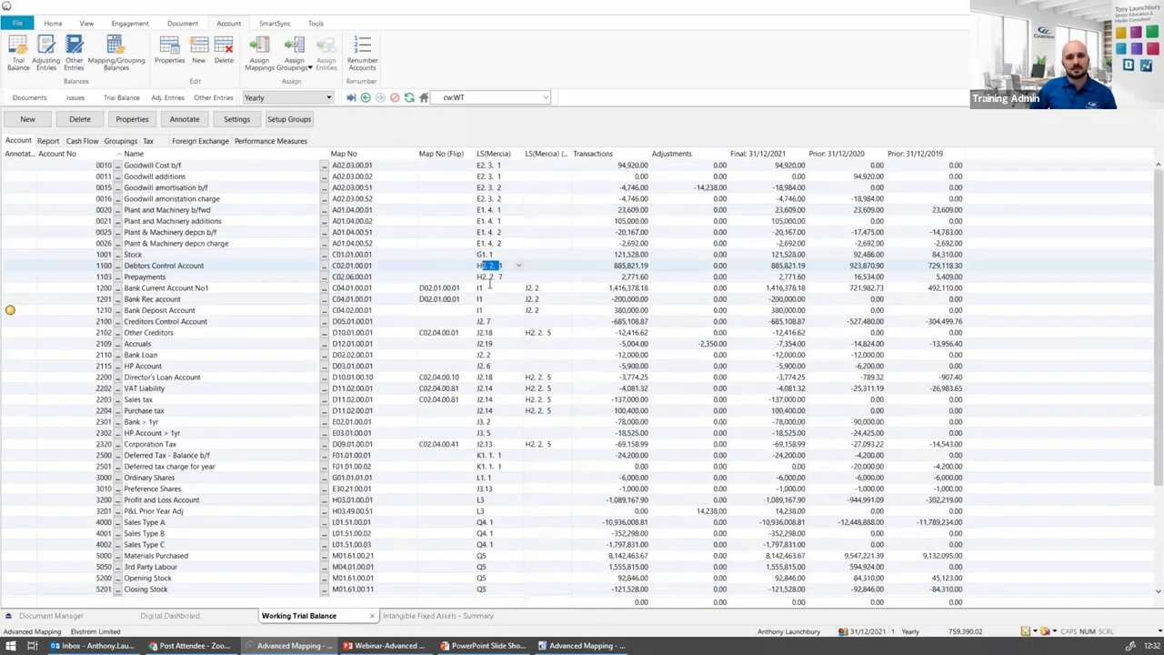
click(488, 241)
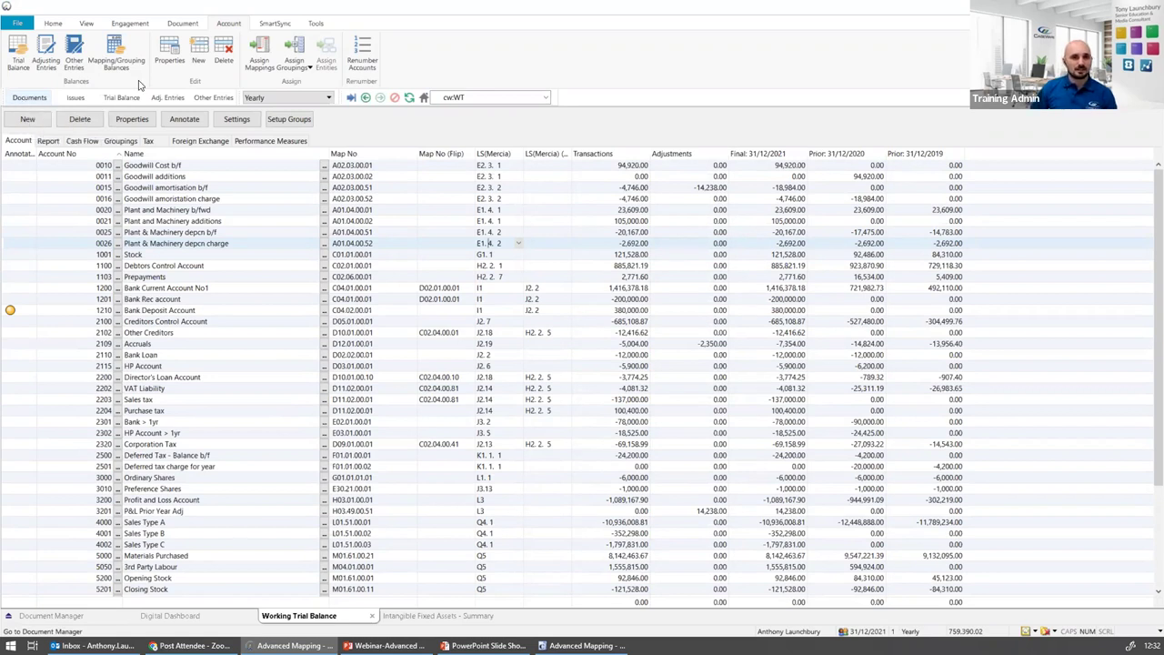
Compare the LS(Mercia) group, flip group and transactions balance on the Other Creditors line of the trial balance
drag(552, 332, 490, 334)
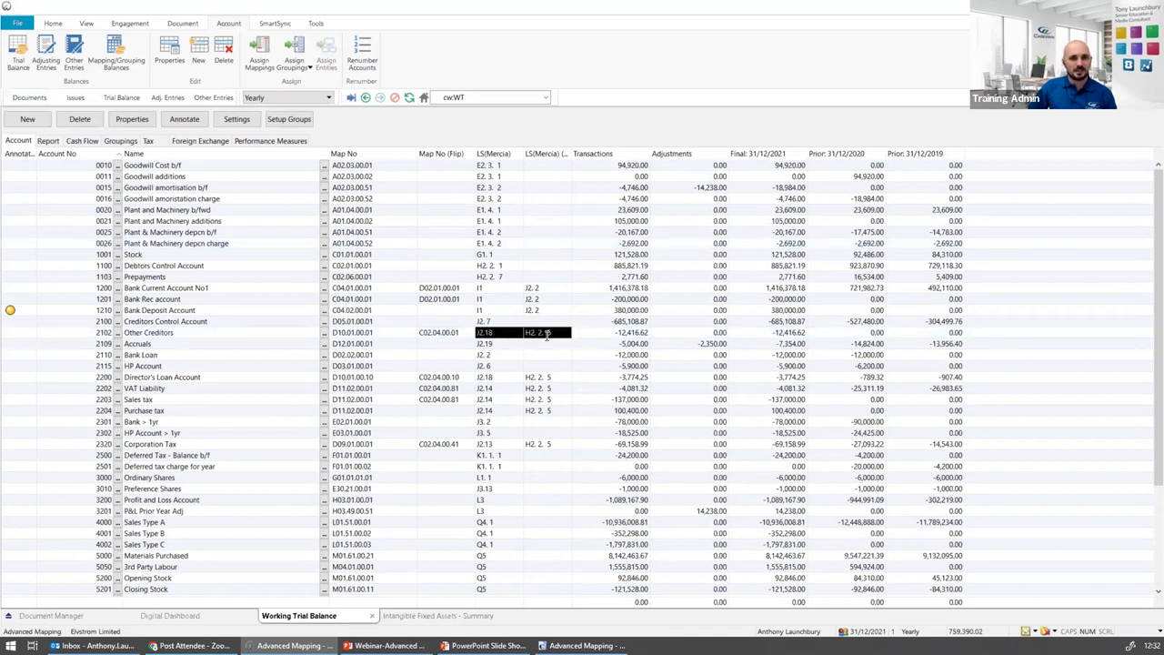
click(545, 334)
click(499, 331)
drag(489, 333, 478, 334)
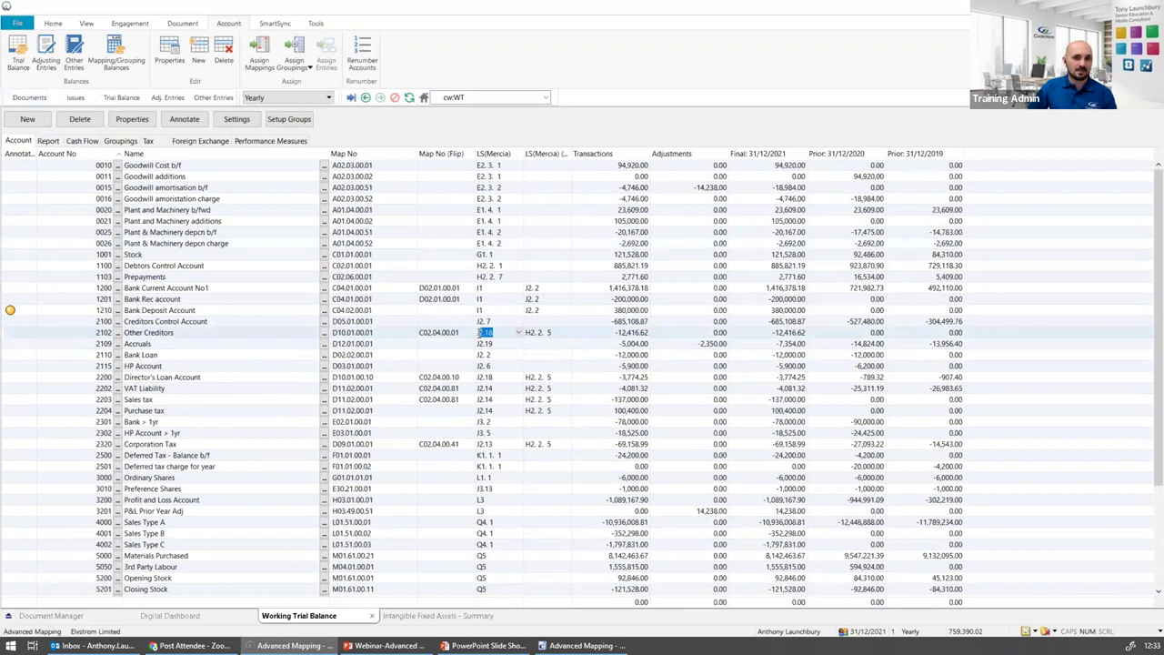
double_click(618, 332)
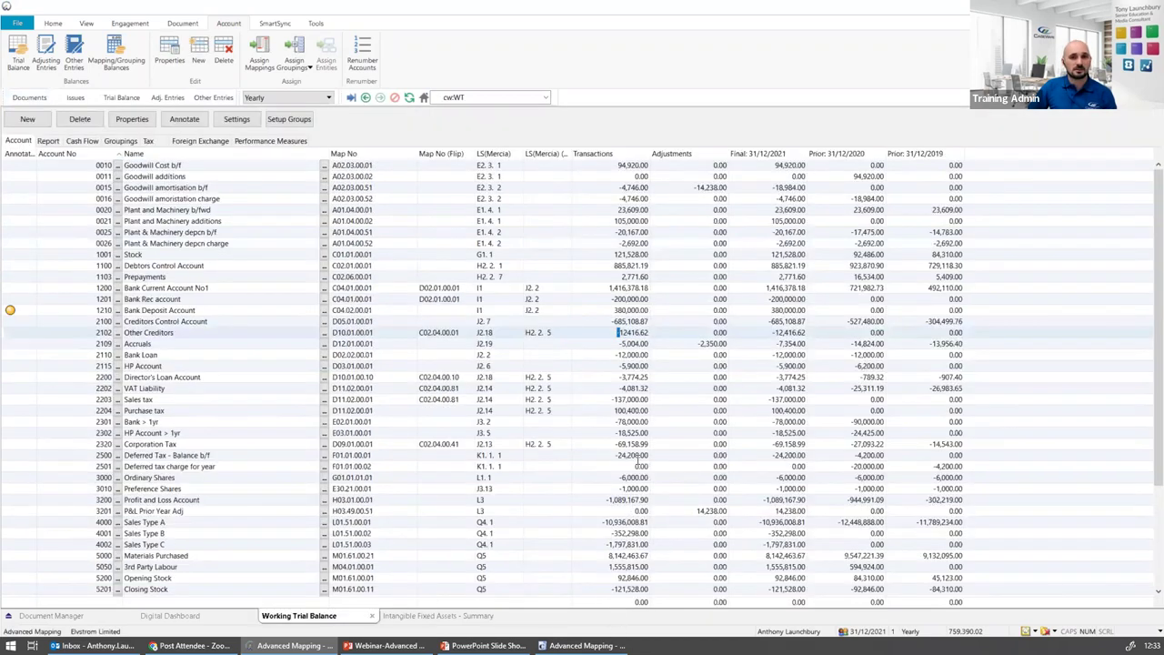
click(613, 615)
drag(617, 332, 642, 327)
click(629, 345)
click(549, 333)
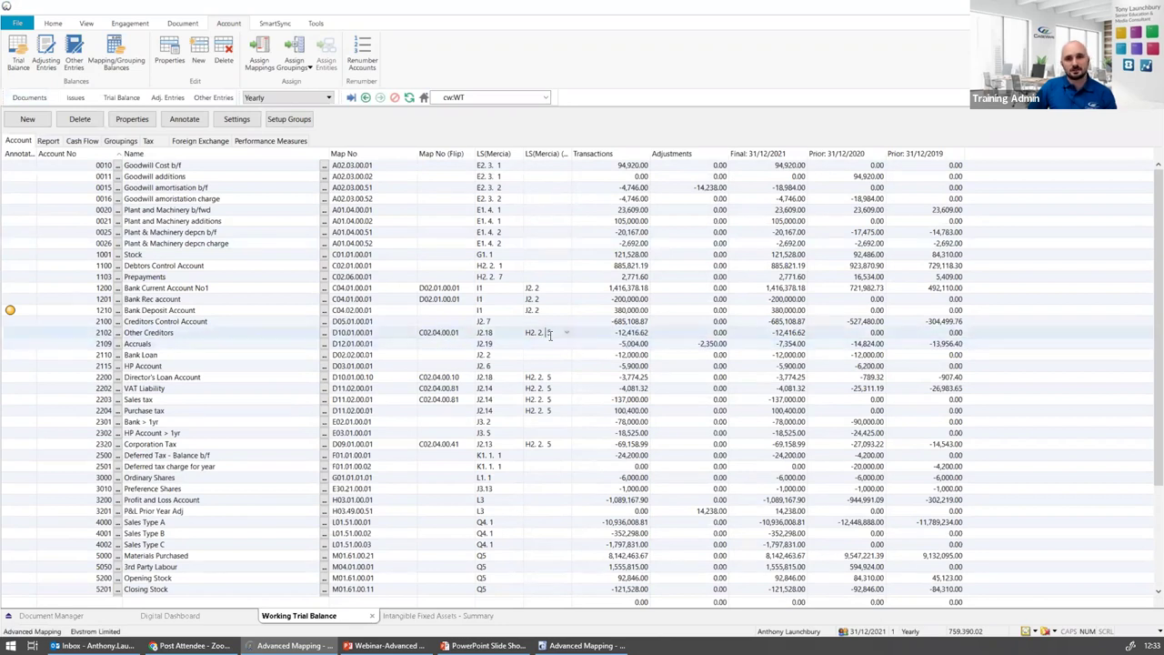
drag(554, 330, 520, 334)
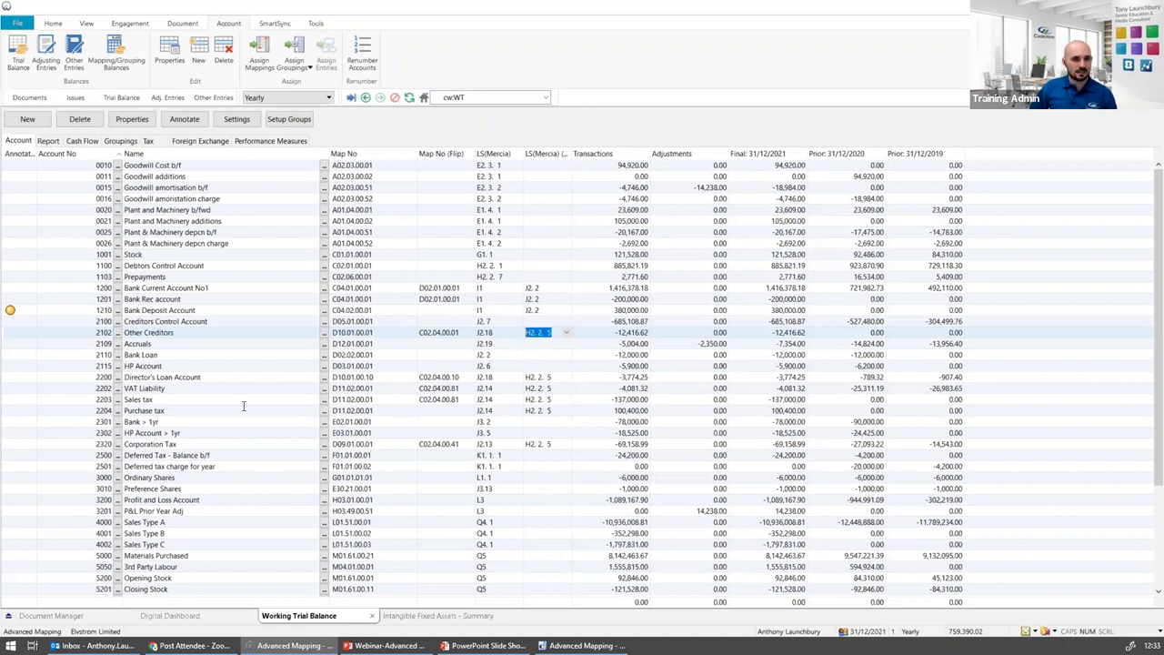
Switch to the final accounts and open the creditors lead schedule for the 2021 Other taxation and social security figure in note 17
click(190, 411)
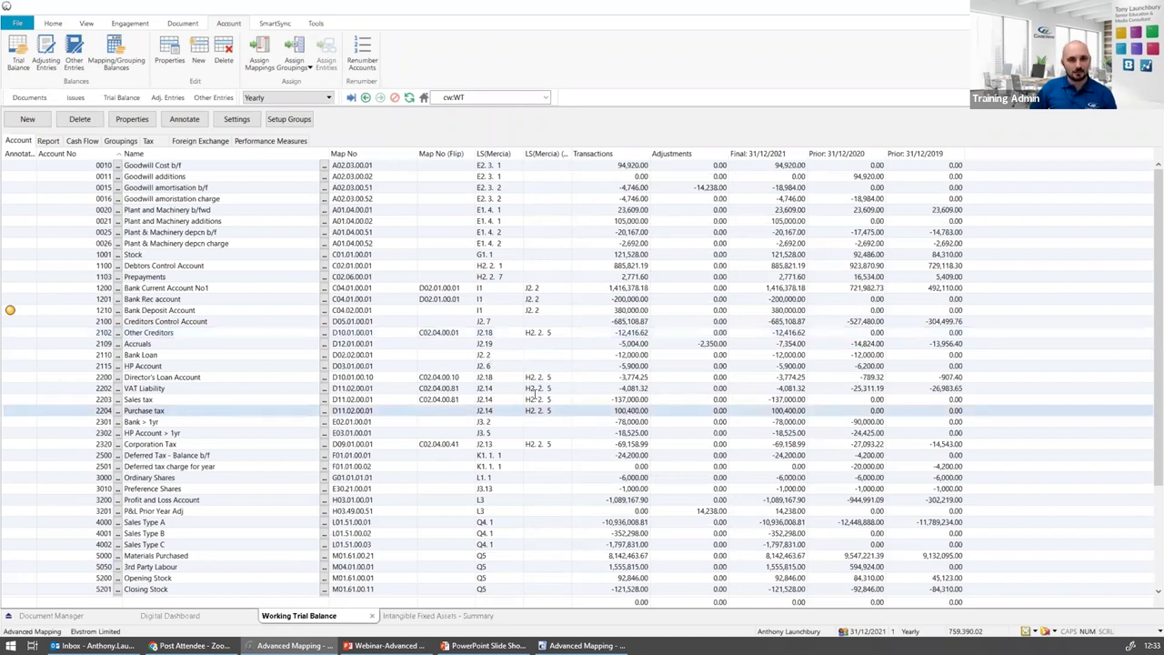
click(527, 388)
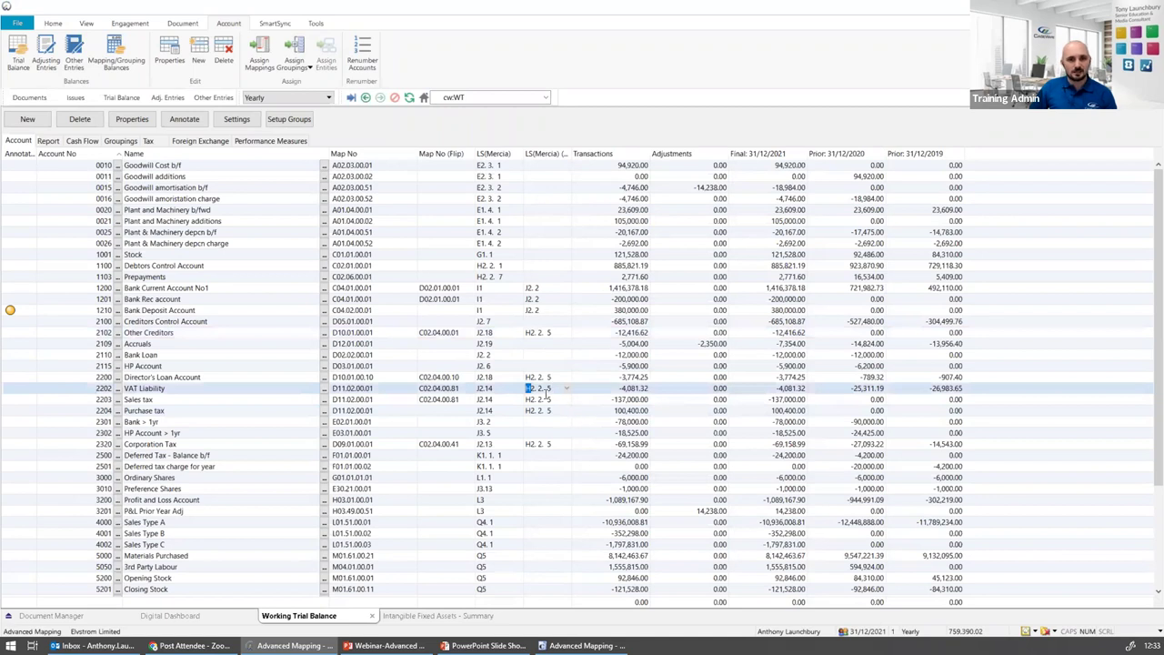
click(582, 646)
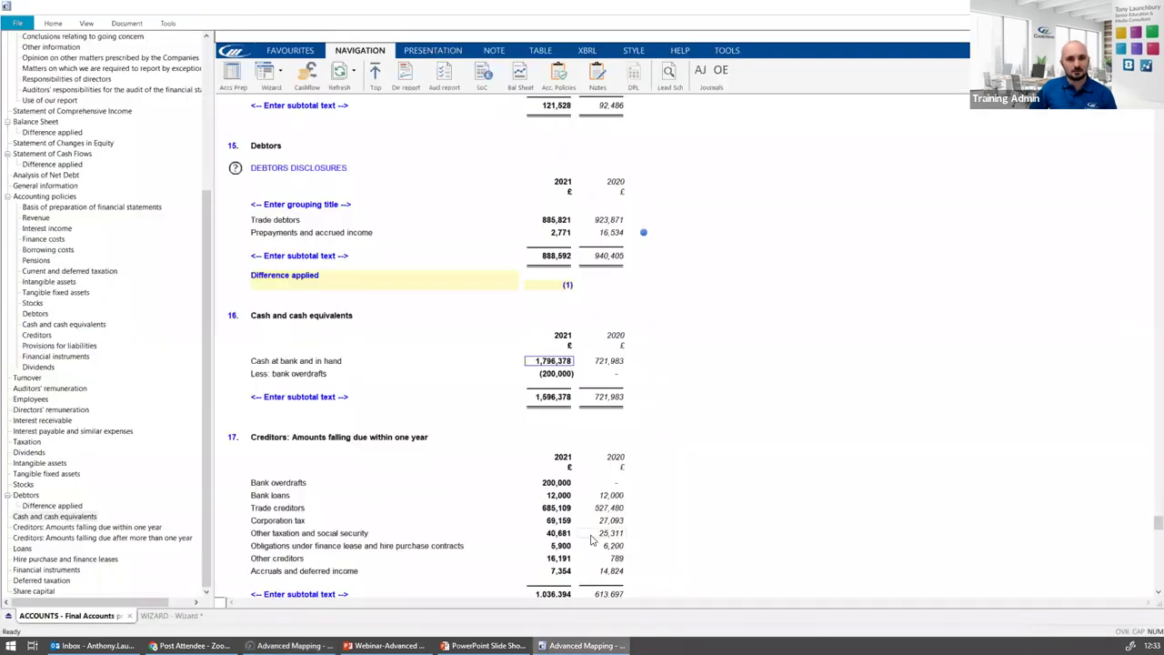
scroll(582, 536, down, 1)
click(567, 488)
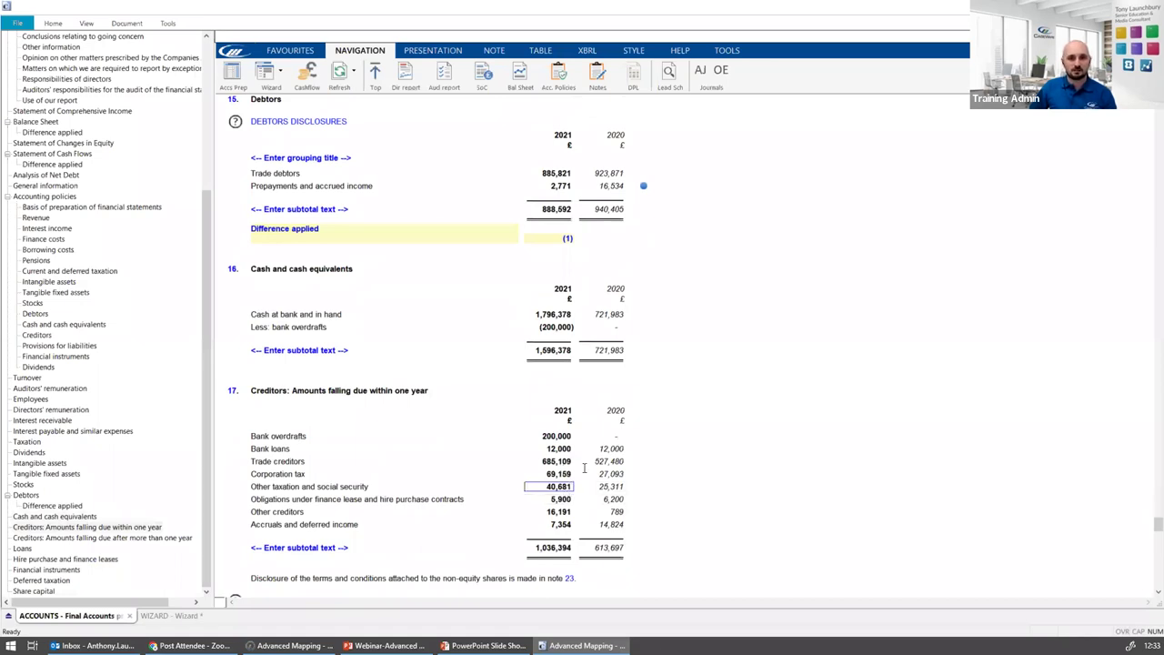
click(673, 77)
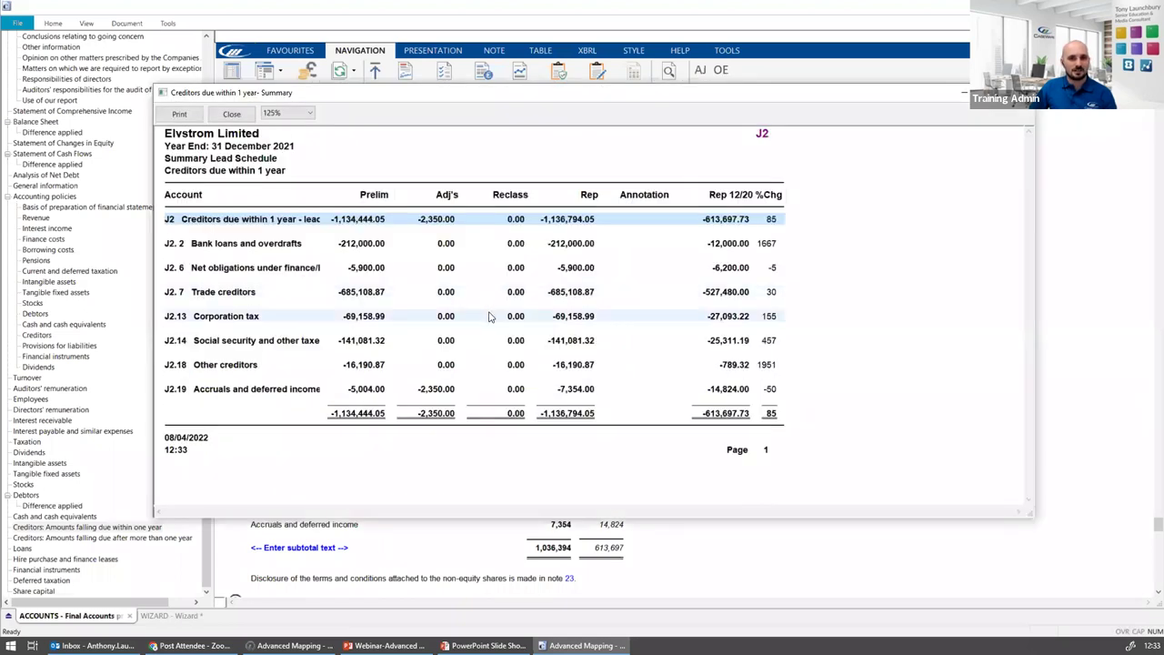
Expand the J2.14 social security and other taxes line and trace the VAT Liability account to its source in the trial balance
click(571, 343)
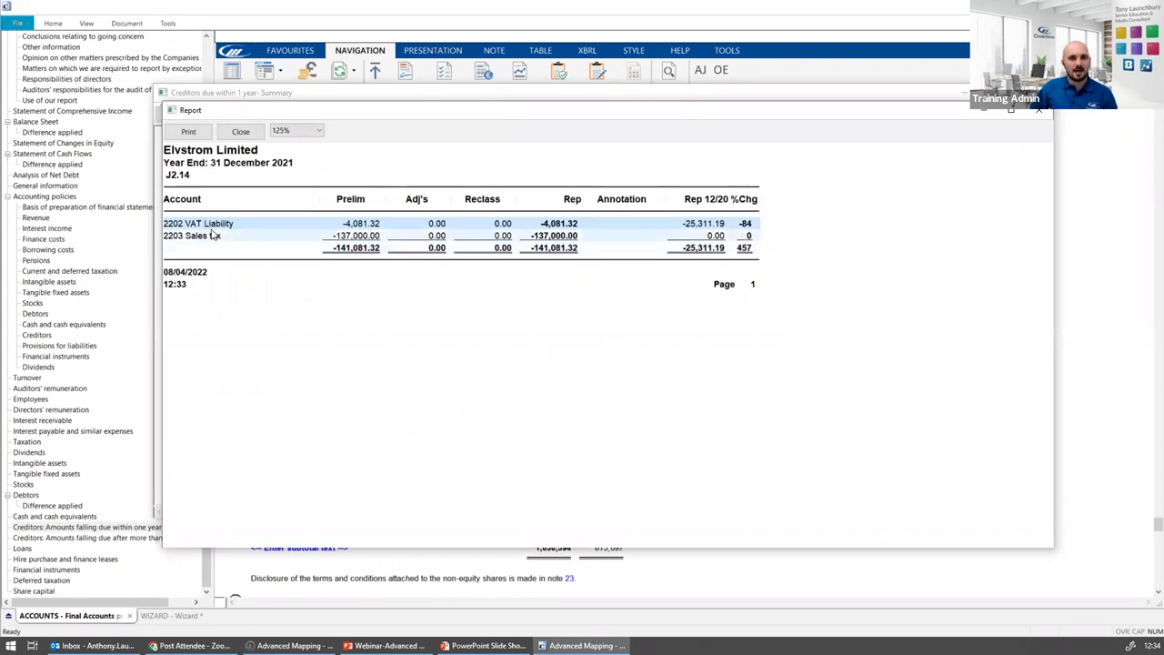
right_click(202, 225)
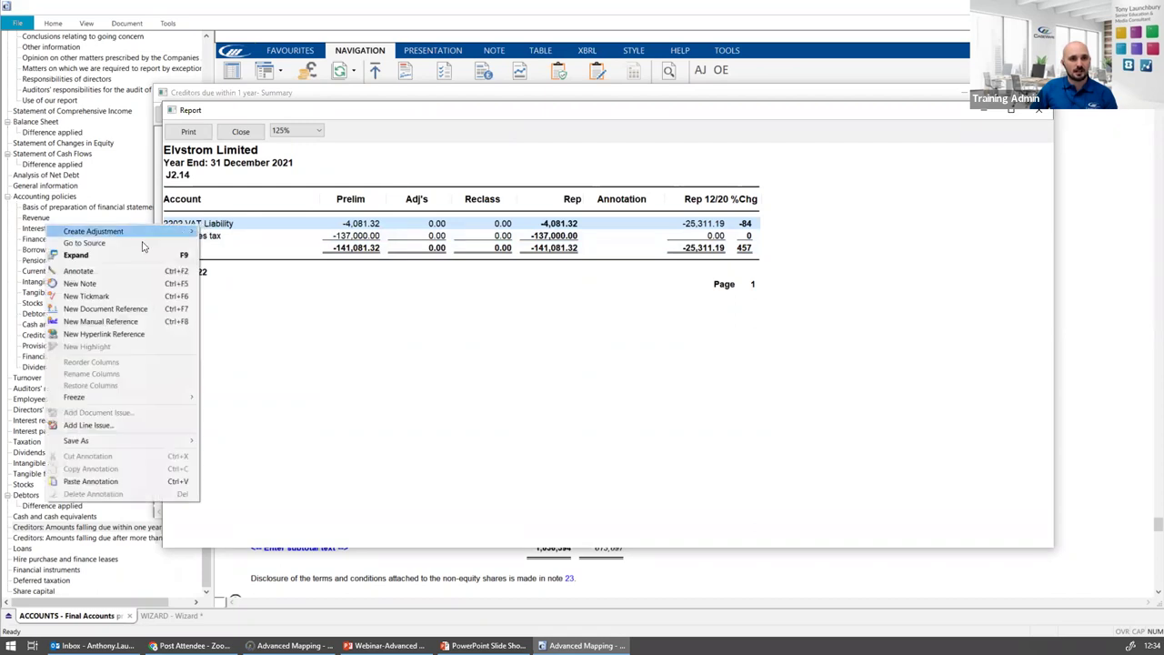
click(141, 243)
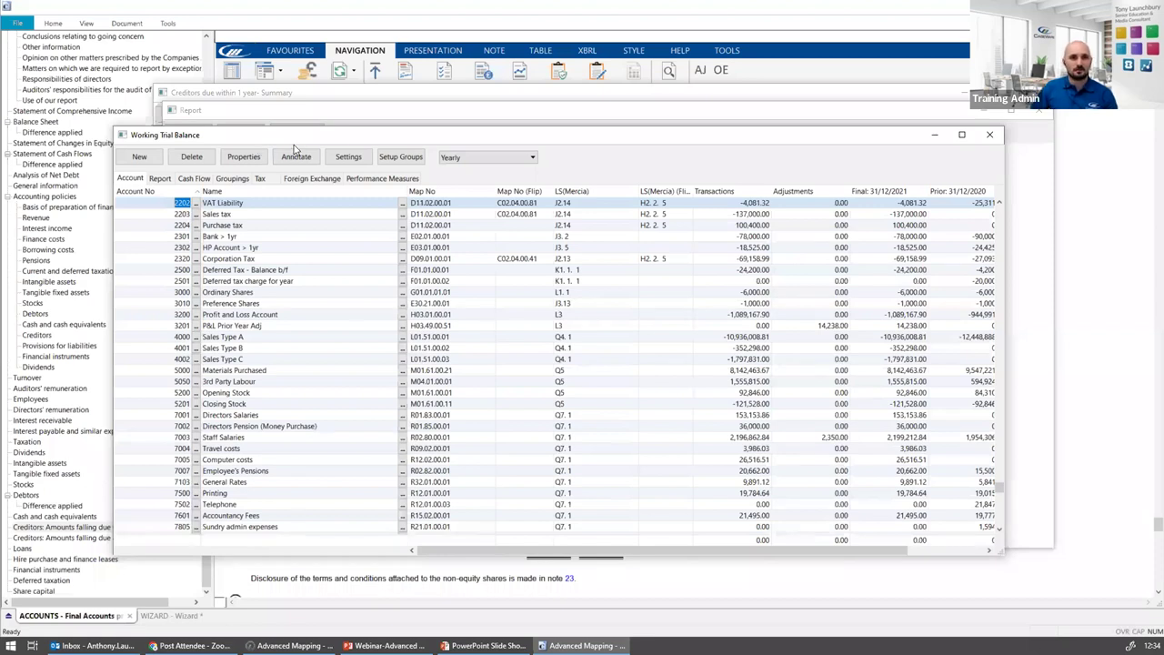
scroll(306, 291, up, 2)
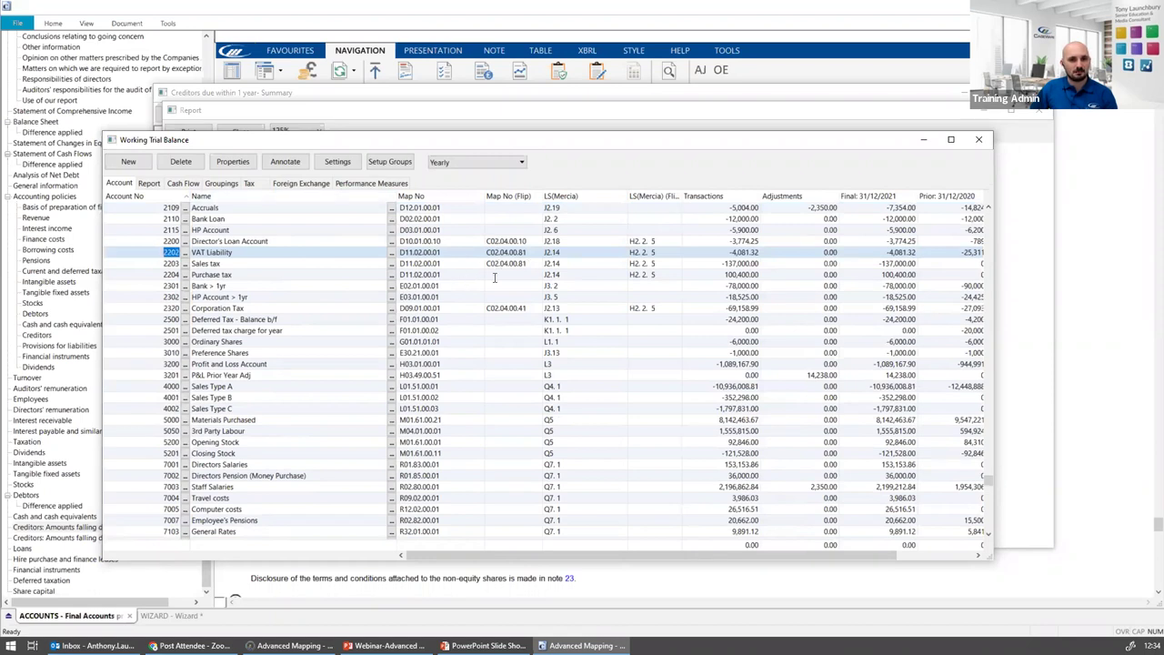
Compare the map flip, LS(Mercia) group, flip group and transactions balance of Purchase tax, and close the trial balance window
click(496, 274)
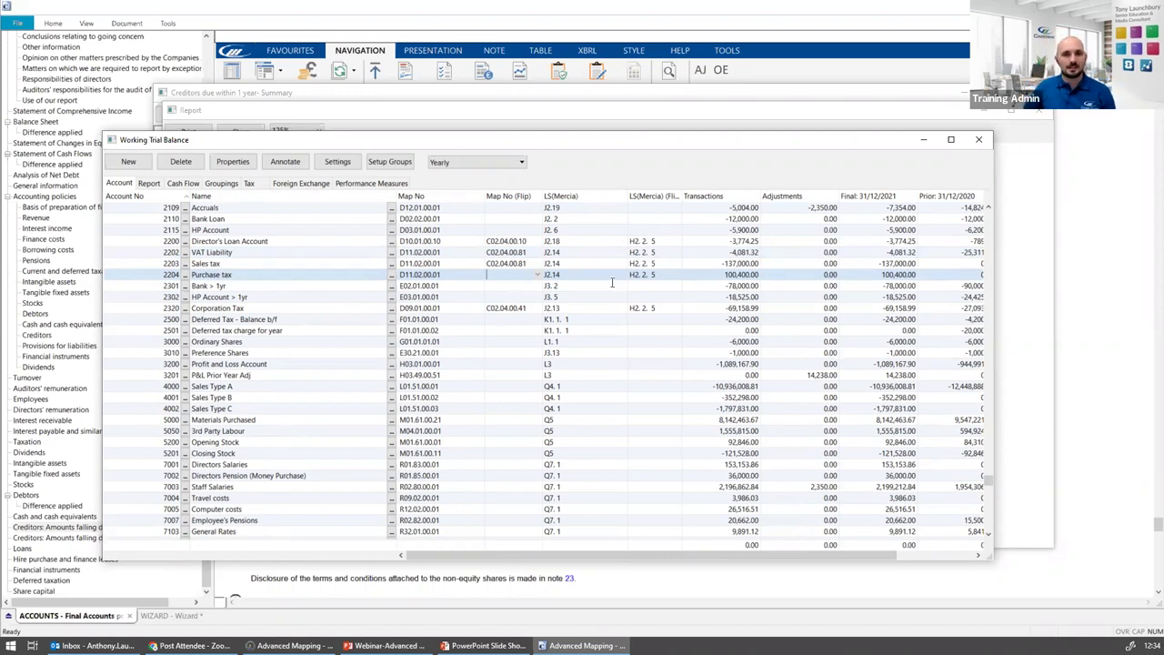
drag(657, 275, 631, 274)
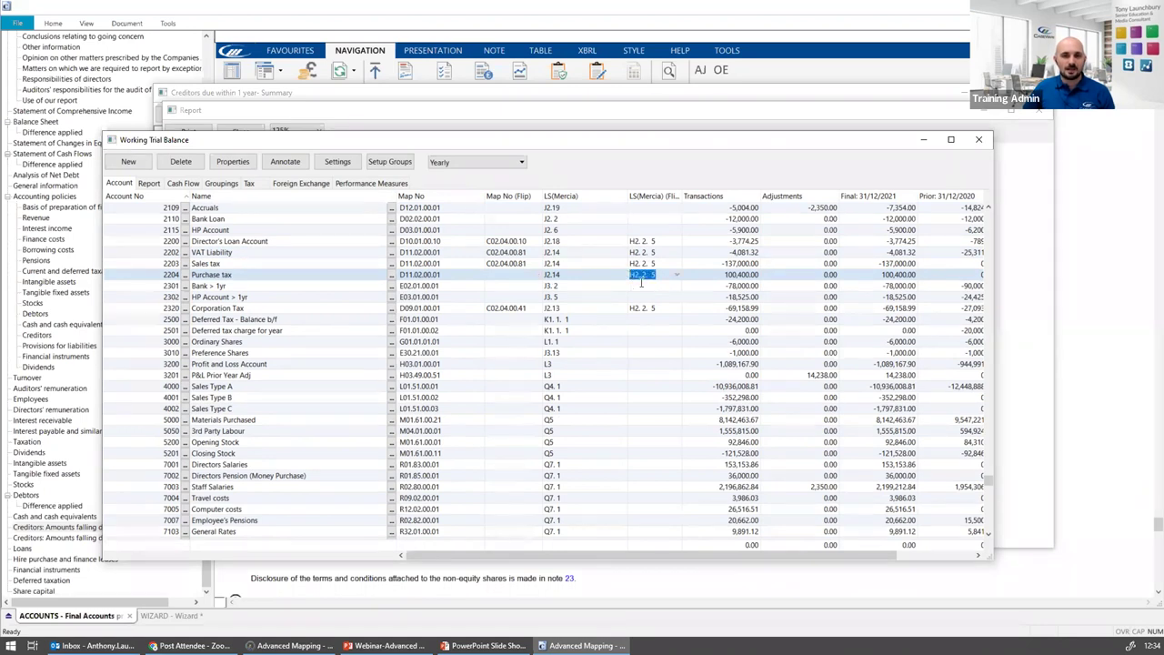
key(Delete)
click(724, 273)
click(576, 272)
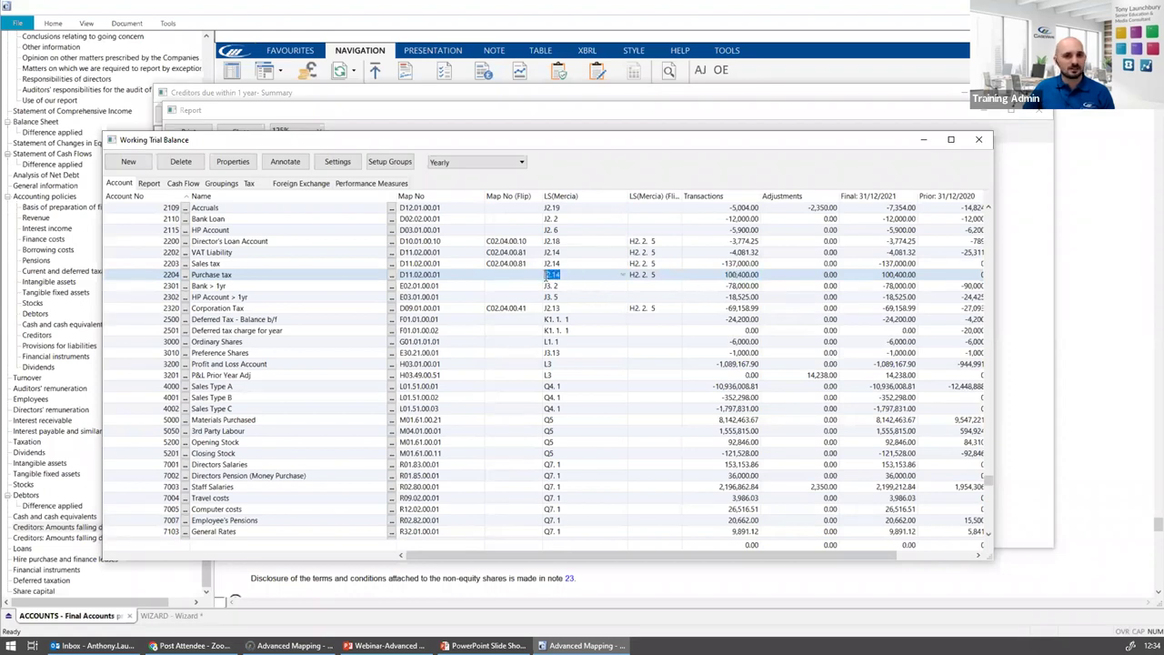
drag(738, 273, 726, 274)
click(734, 273)
click(749, 275)
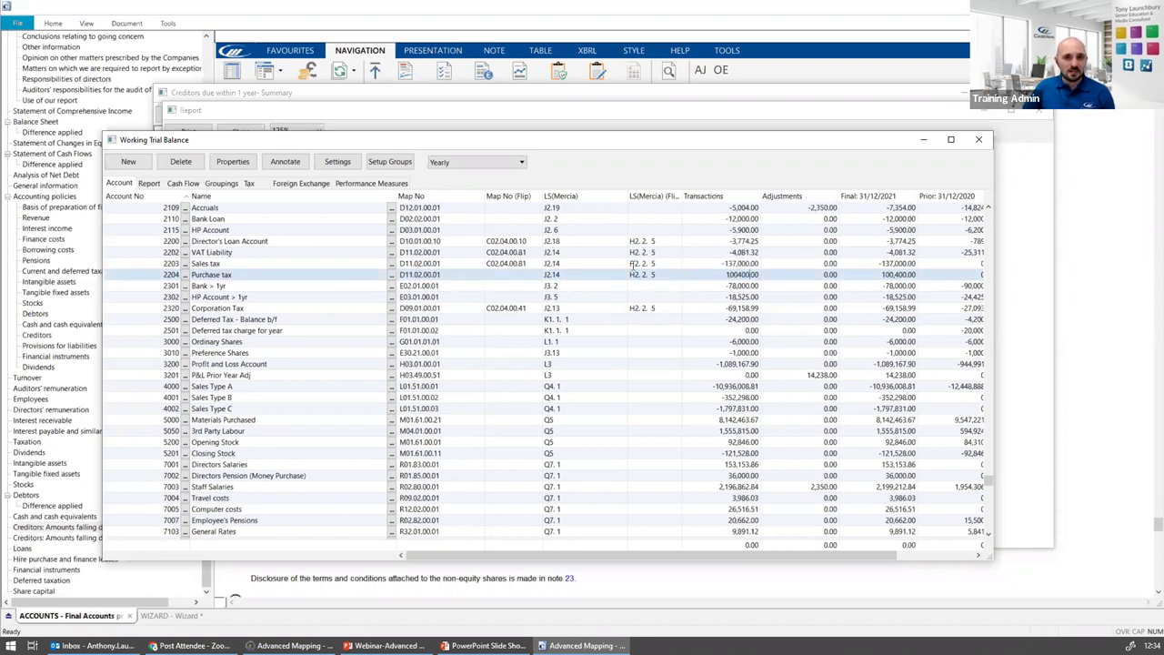
click(978, 138)
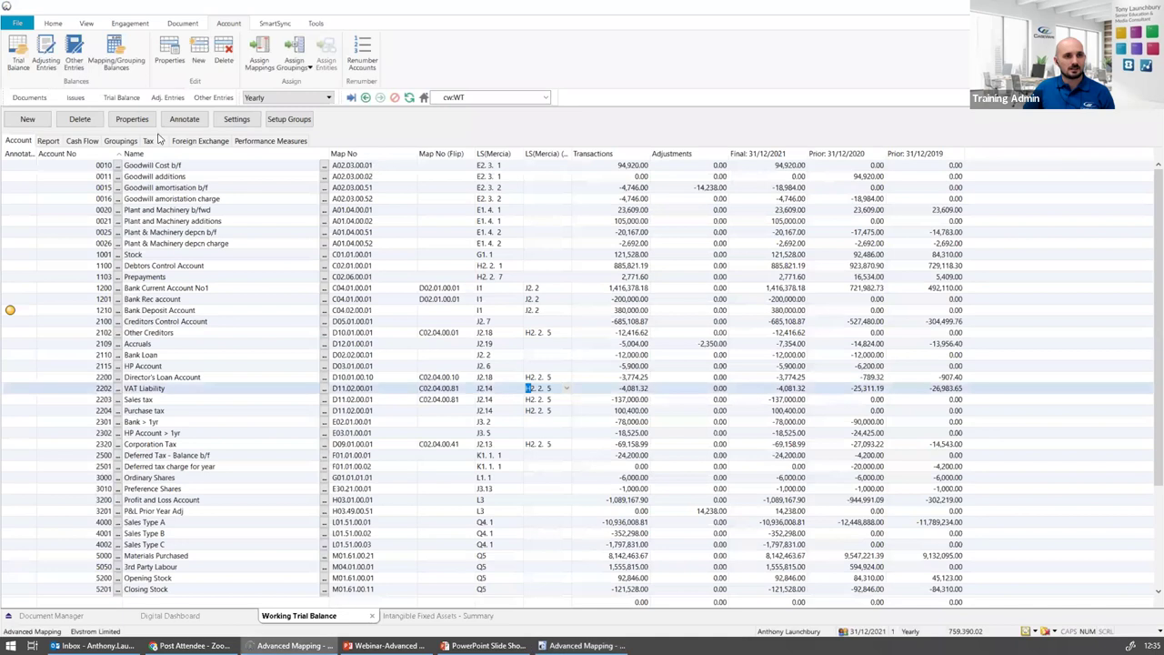
Open the H2 Debtors - Summary lead schedule from the document list and expand its Other debtors line
click(29, 97)
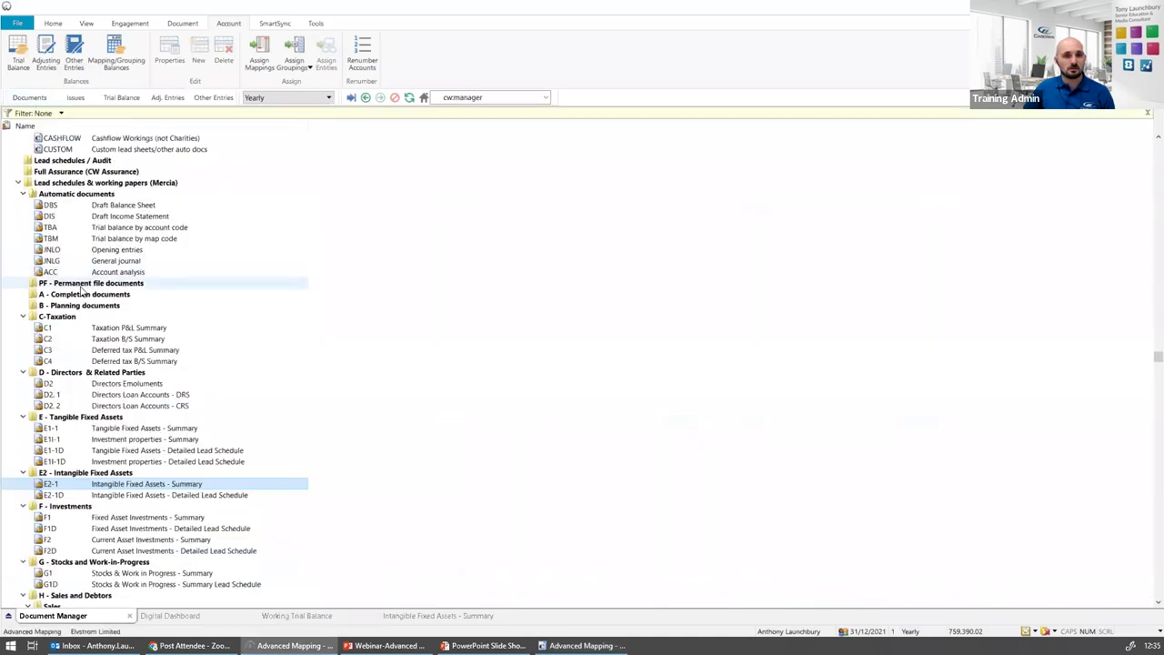
scroll(130, 282, down, 11)
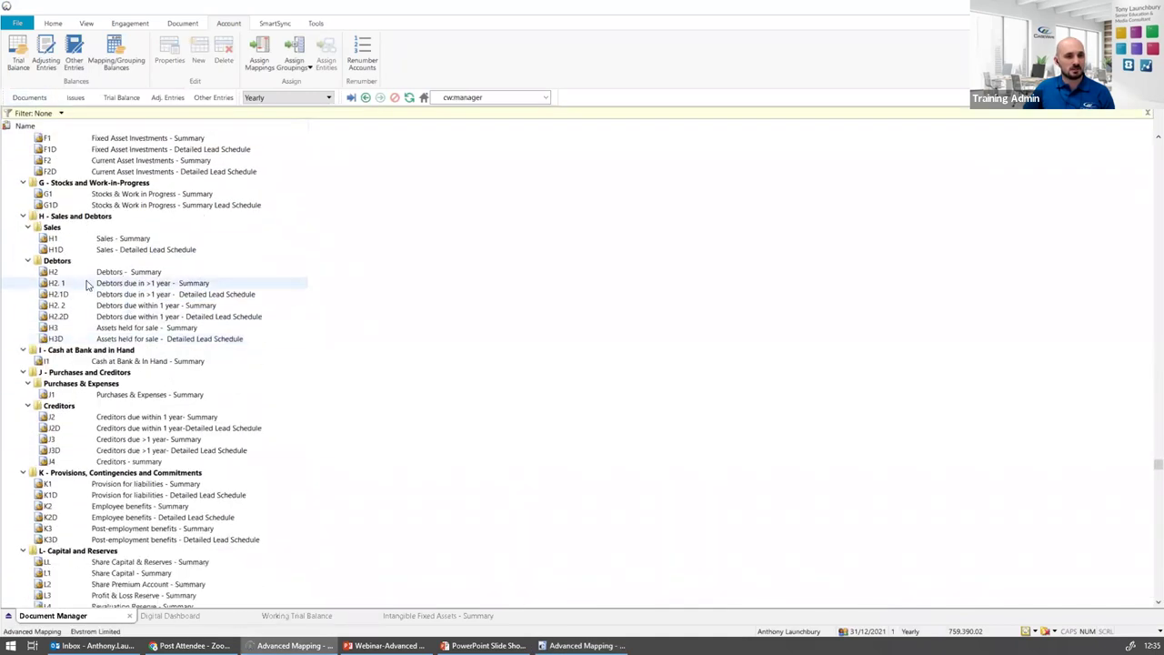
click(140, 274)
double_click(140, 275)
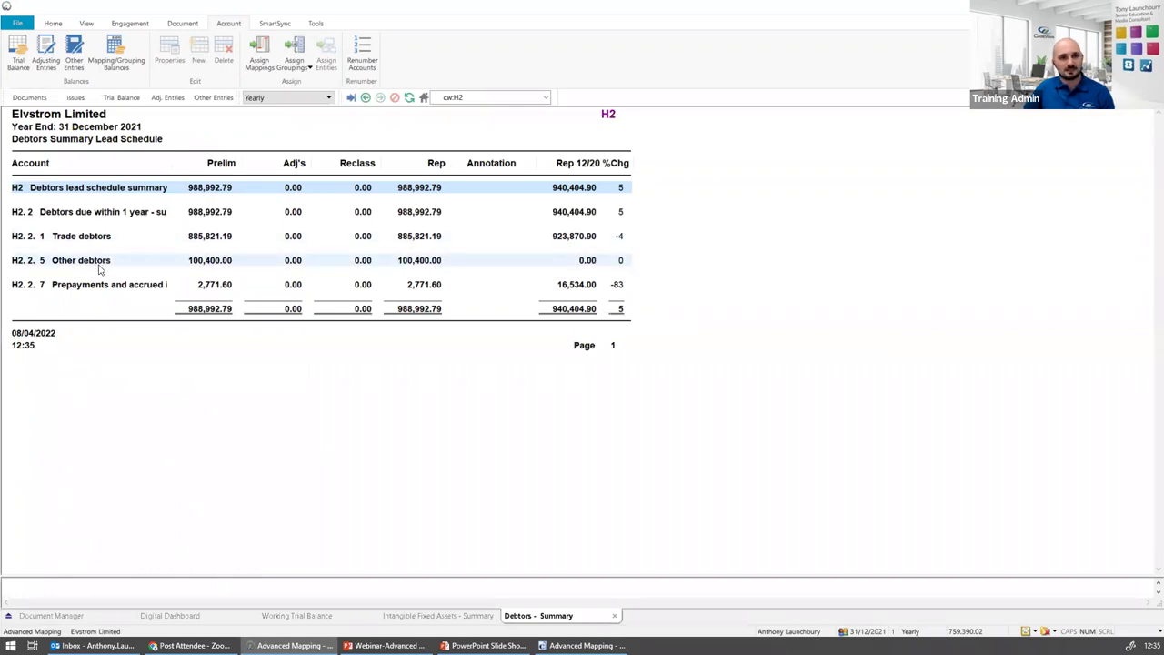
double_click(421, 264)
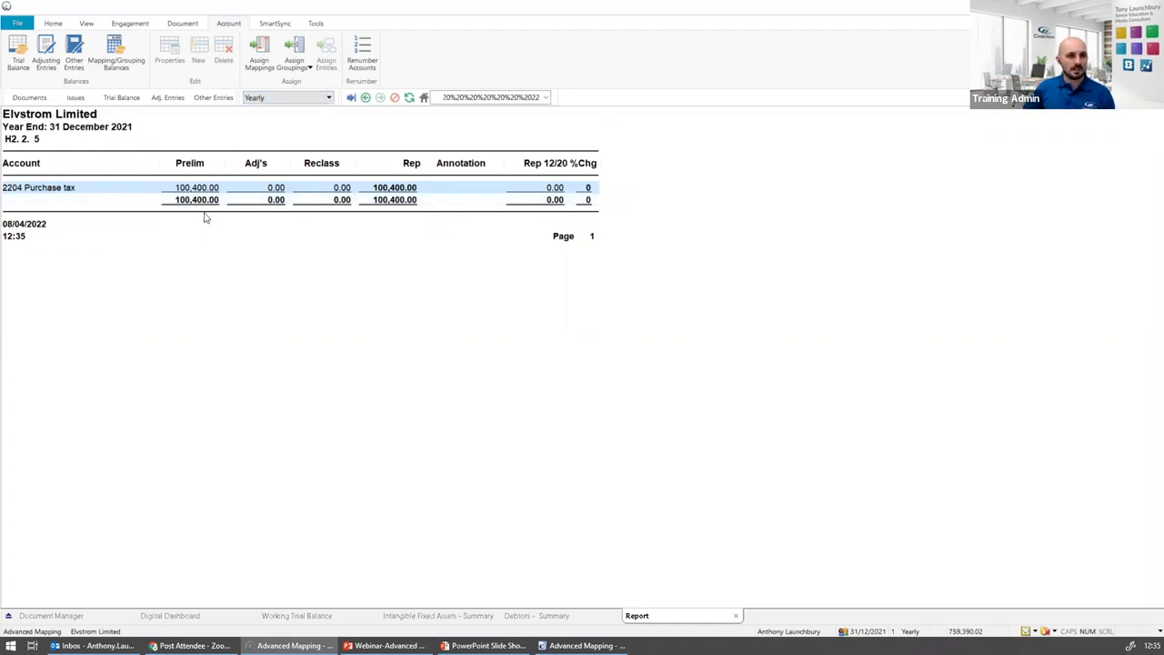
Go to the trial balance source of the Purchase tax account and clear its LS(Mercia) flip group
right_click(45, 189)
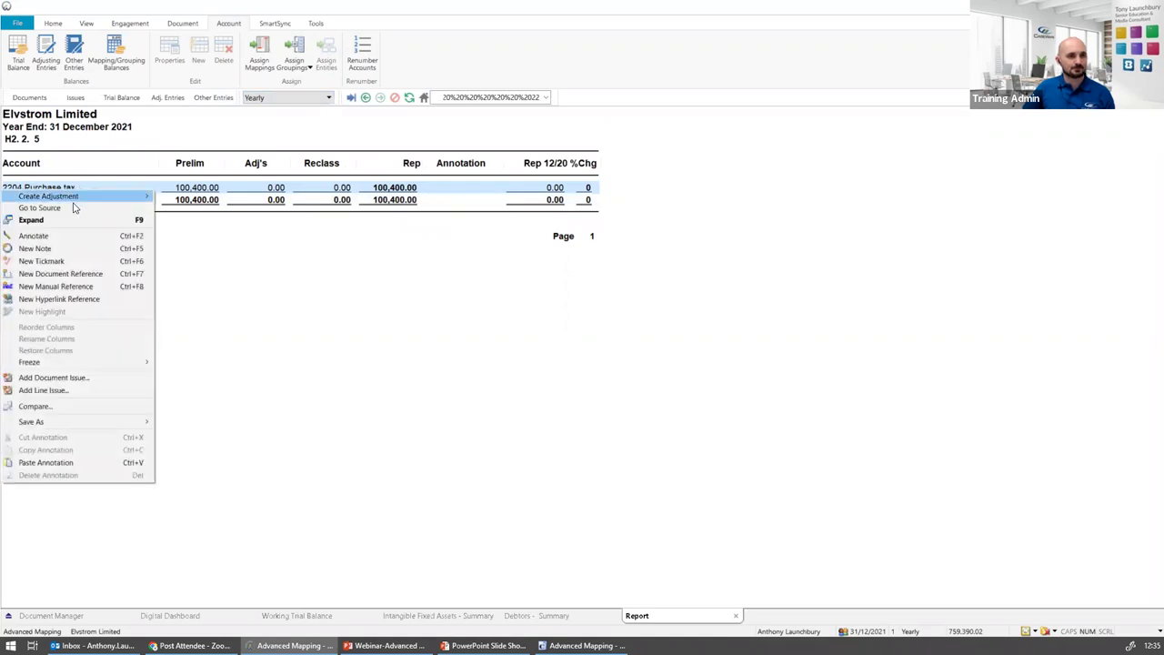
click(68, 208)
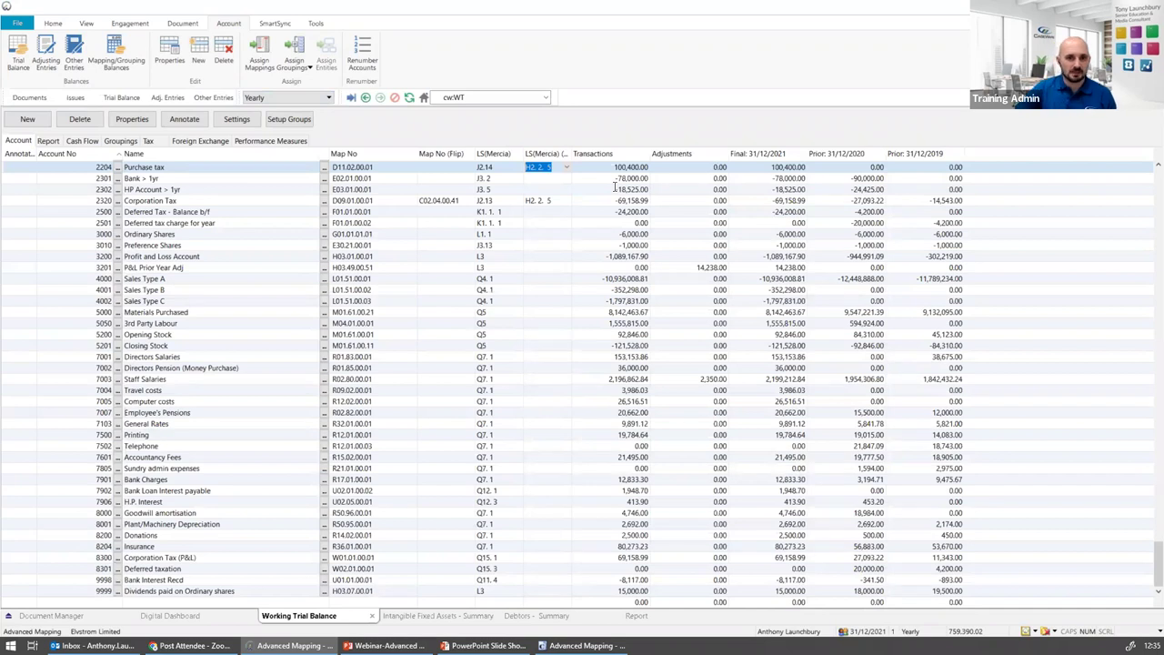
scroll(578, 273, up, 3)
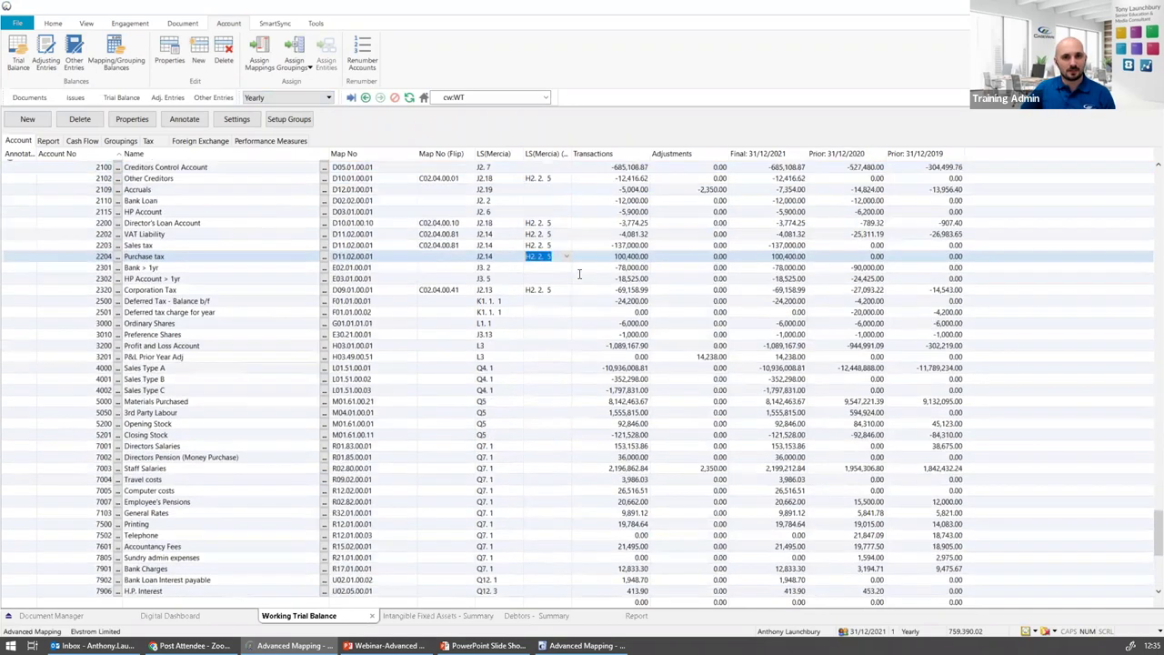
click(554, 256)
drag(548, 255, 529, 258)
key(Delete)
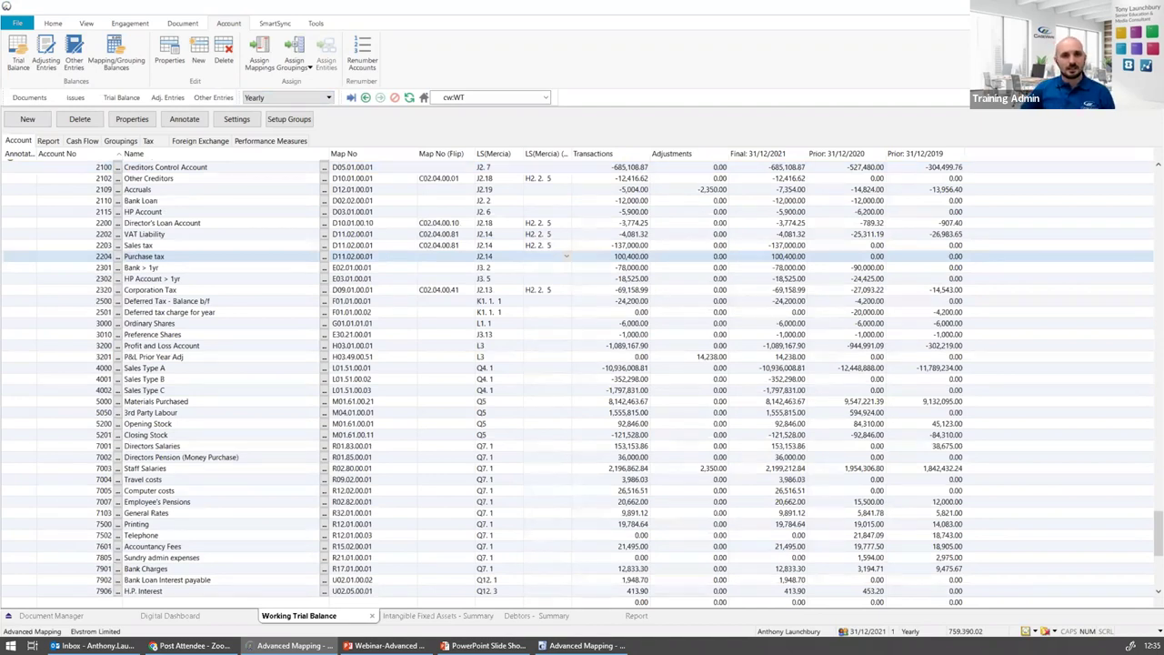
click(563, 468)
click(565, 467)
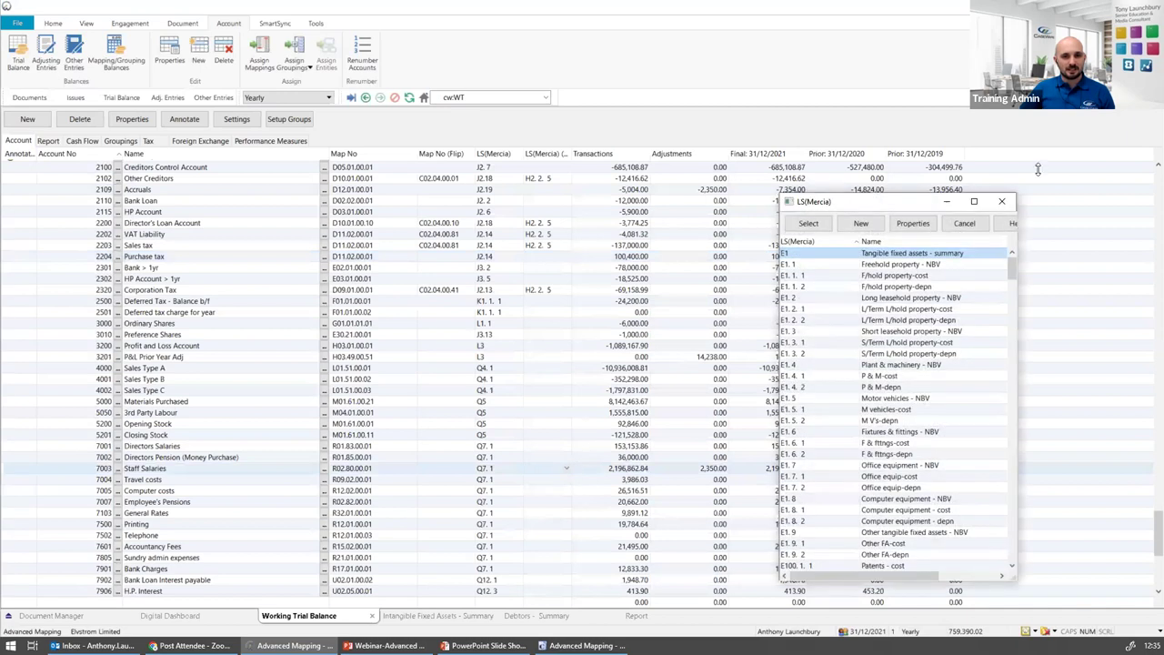
click(1001, 201)
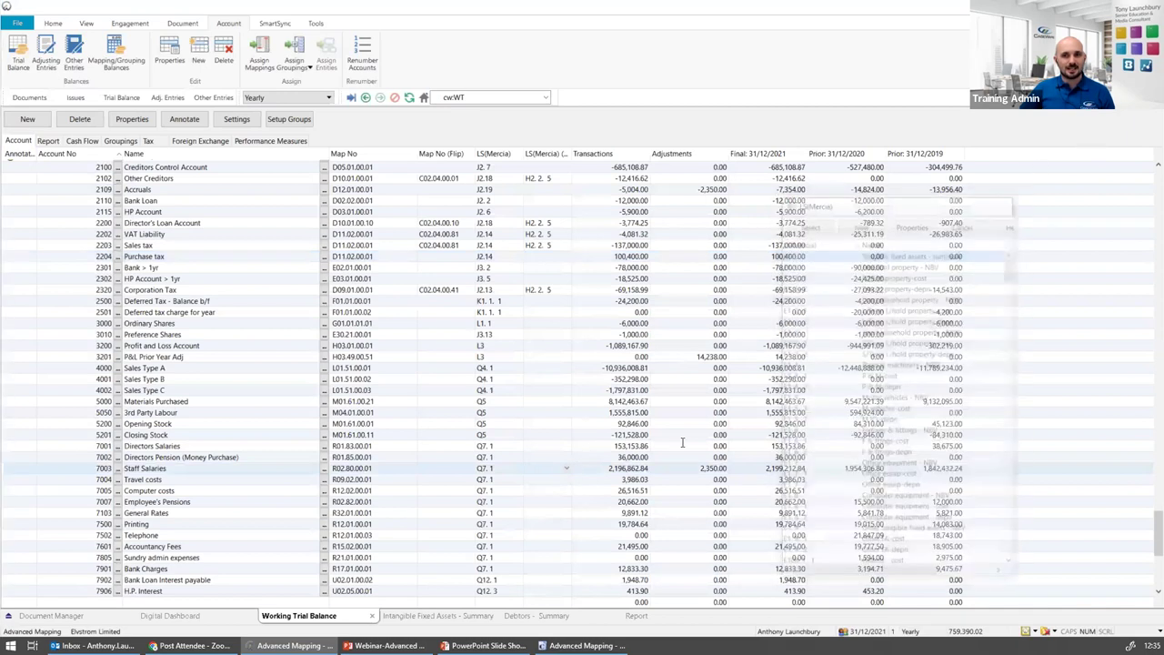
Recheck and close the Debtors - Summary lead schedule, and examine the Purchase tax account's LS(Mercia) group in the trial balance
click(538, 616)
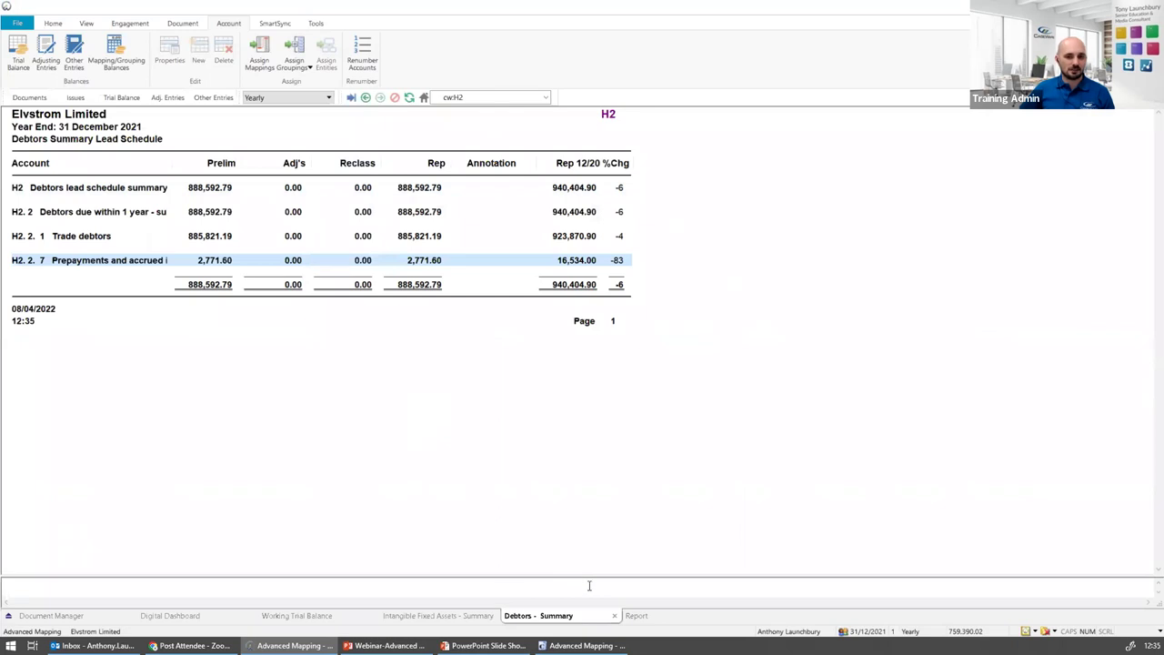
click(614, 615)
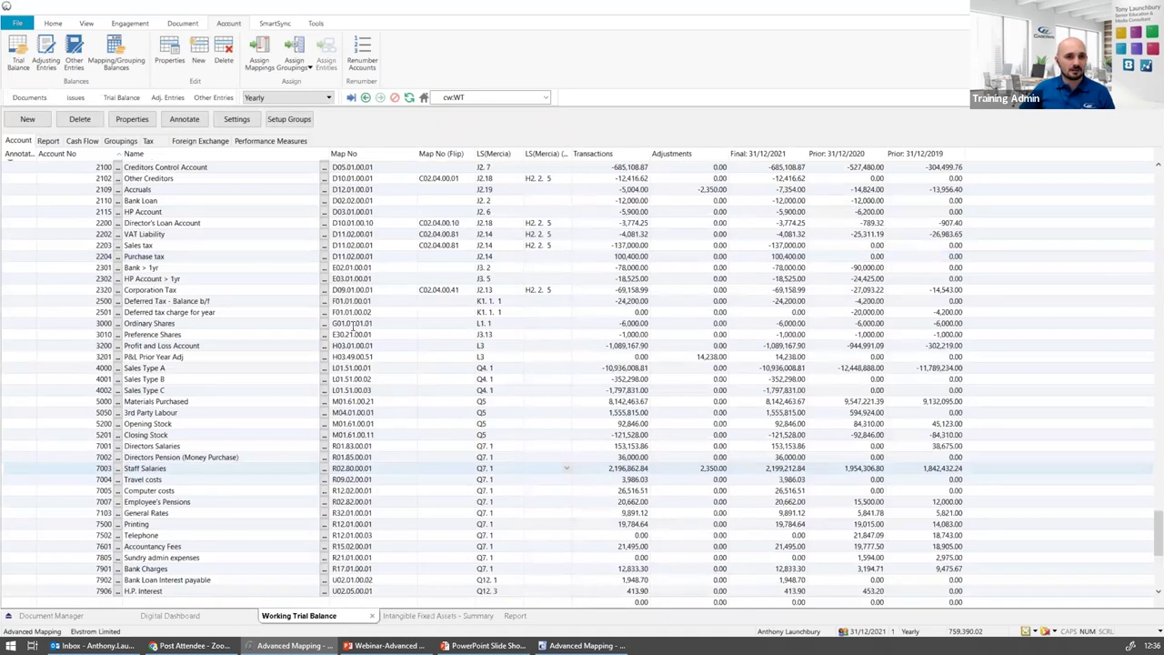
click(255, 246)
click(267, 256)
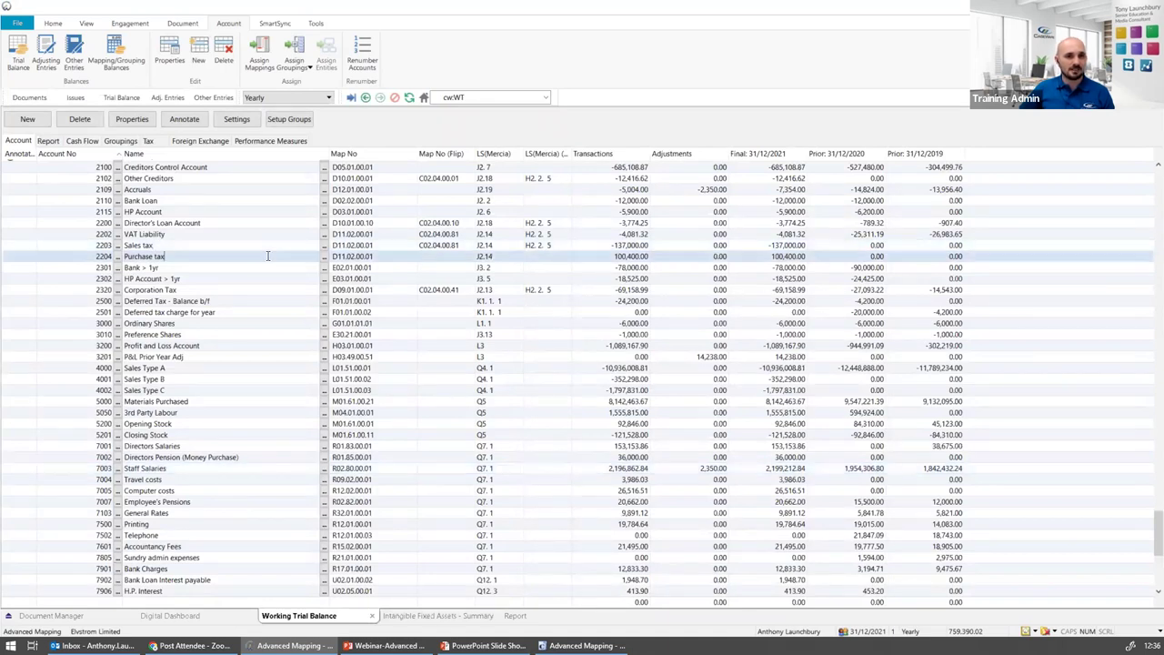
click(501, 257)
click(501, 256)
drag(500, 259, 479, 258)
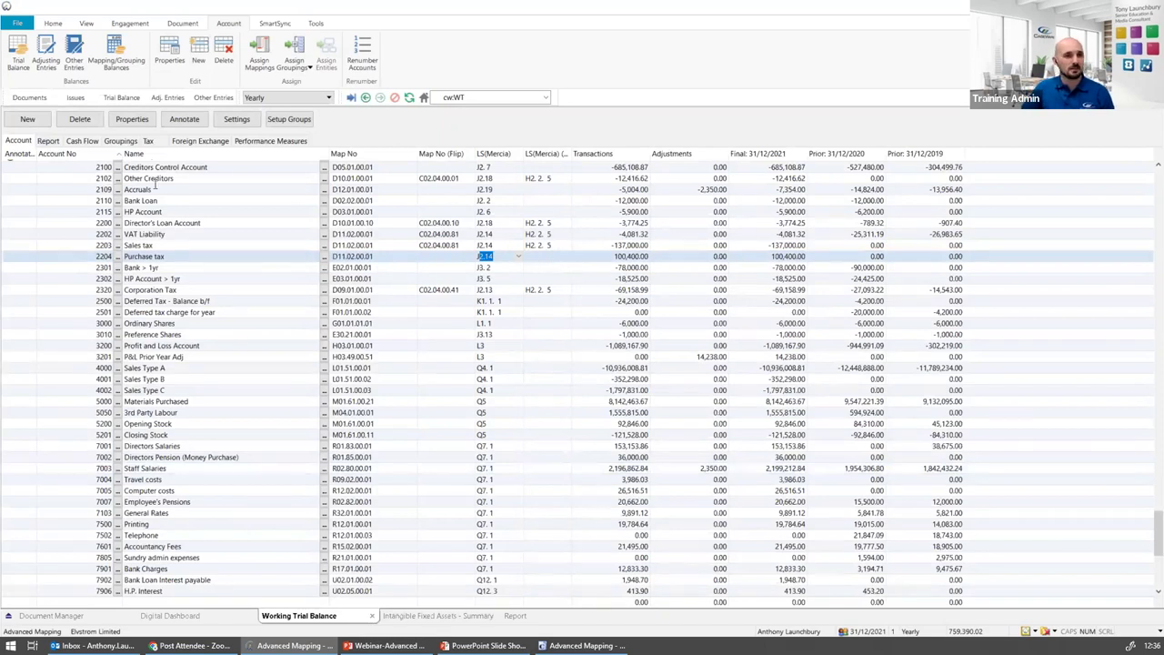
Open the J2 Creditors due within 1 year - Summary lead schedule from the document list
click(29, 97)
scroll(50, 373, down, 2)
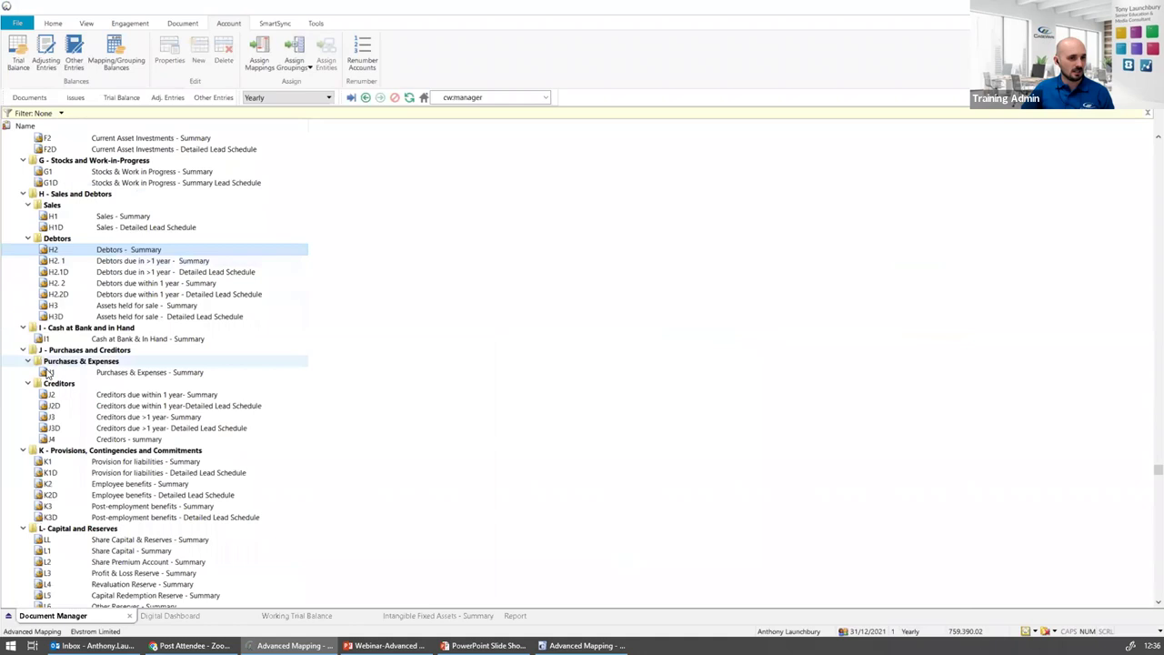
scroll(50, 373, down, 1)
click(71, 373)
double_click(71, 373)
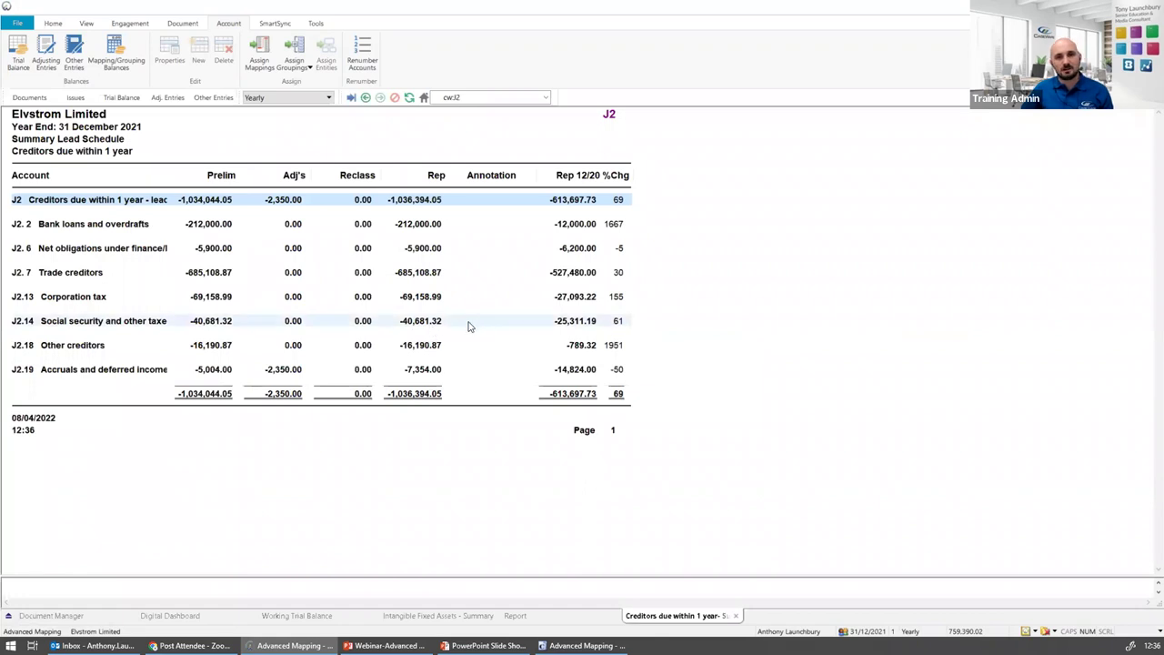
right_click(470, 326)
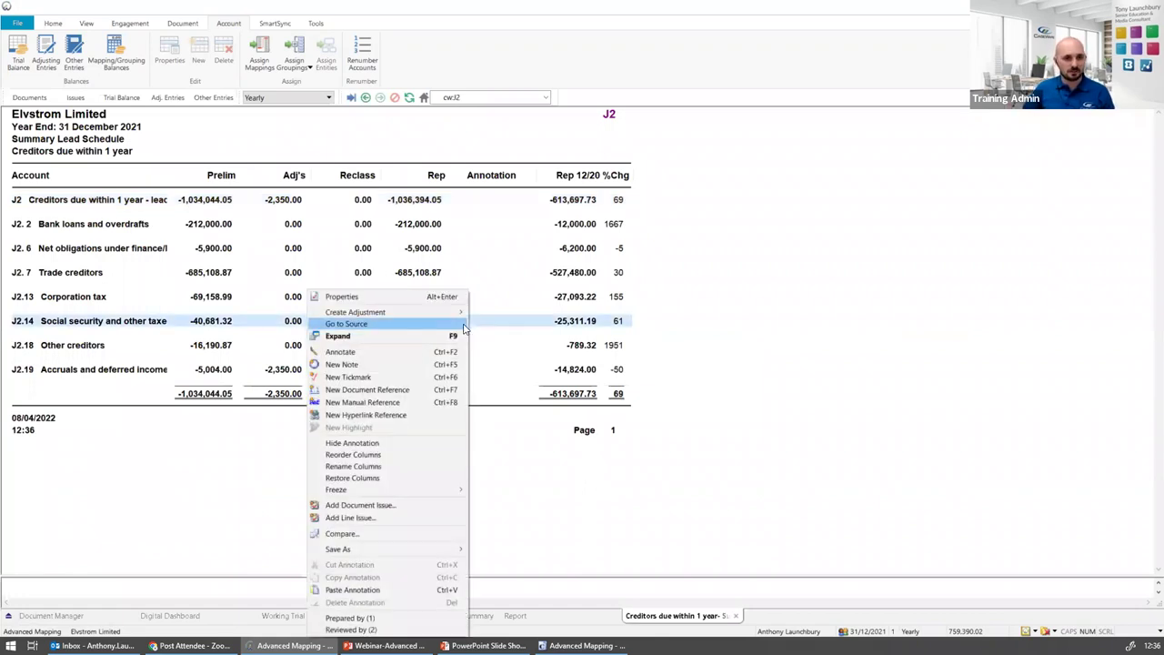
click(389, 403)
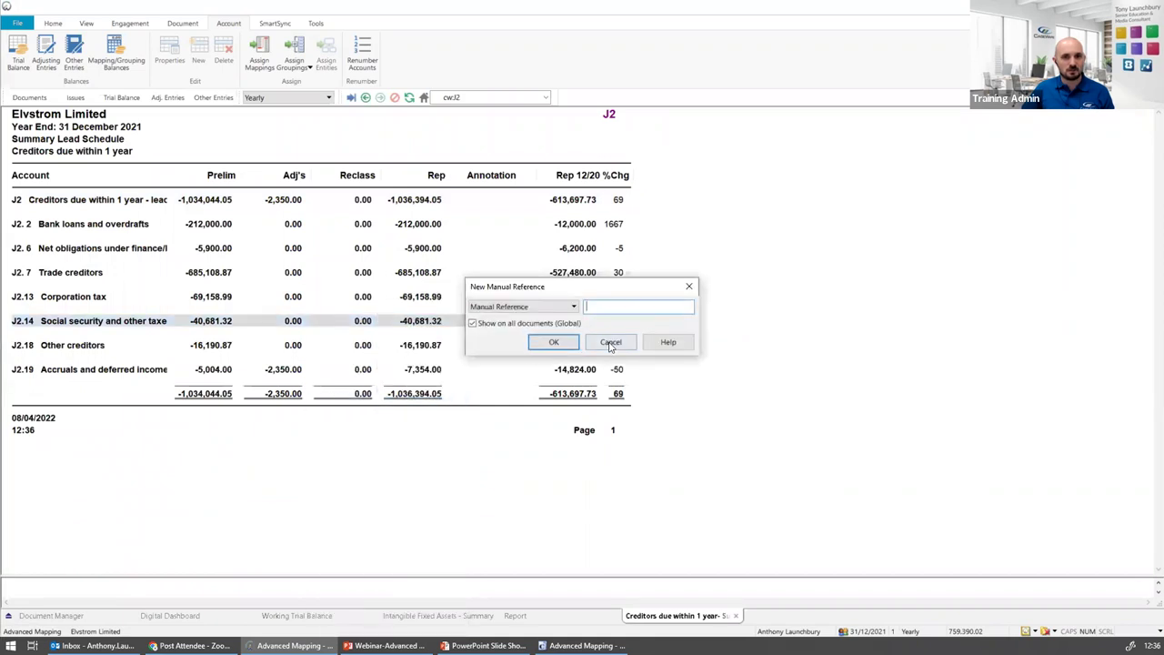
click(611, 341)
Add a hyperlink reference on the Social security and other taxes line to the Final Accounts preparation CaseView document, with Section as the jump target
right_click(476, 334)
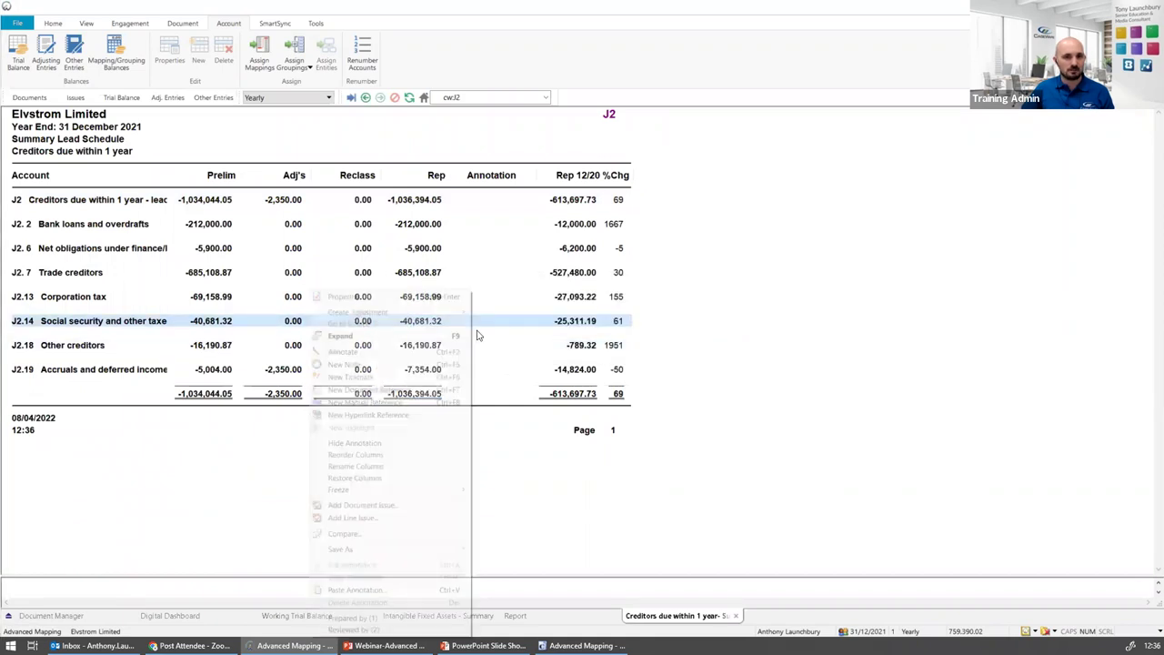
click(400, 414)
click(545, 295)
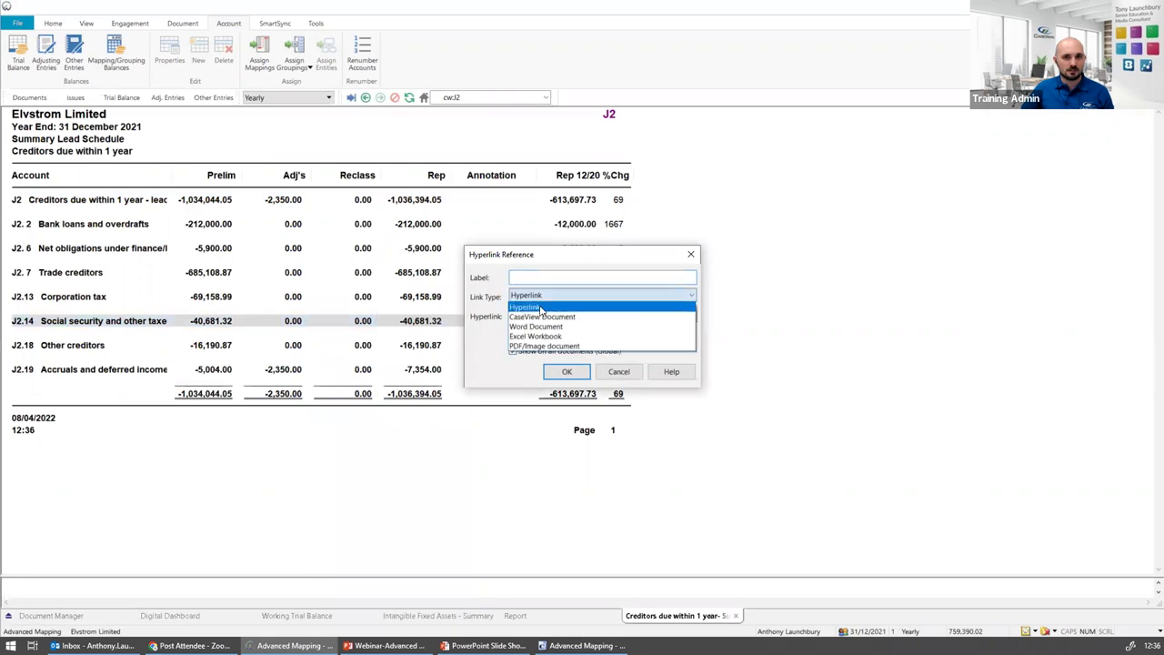
click(547, 316)
click(547, 318)
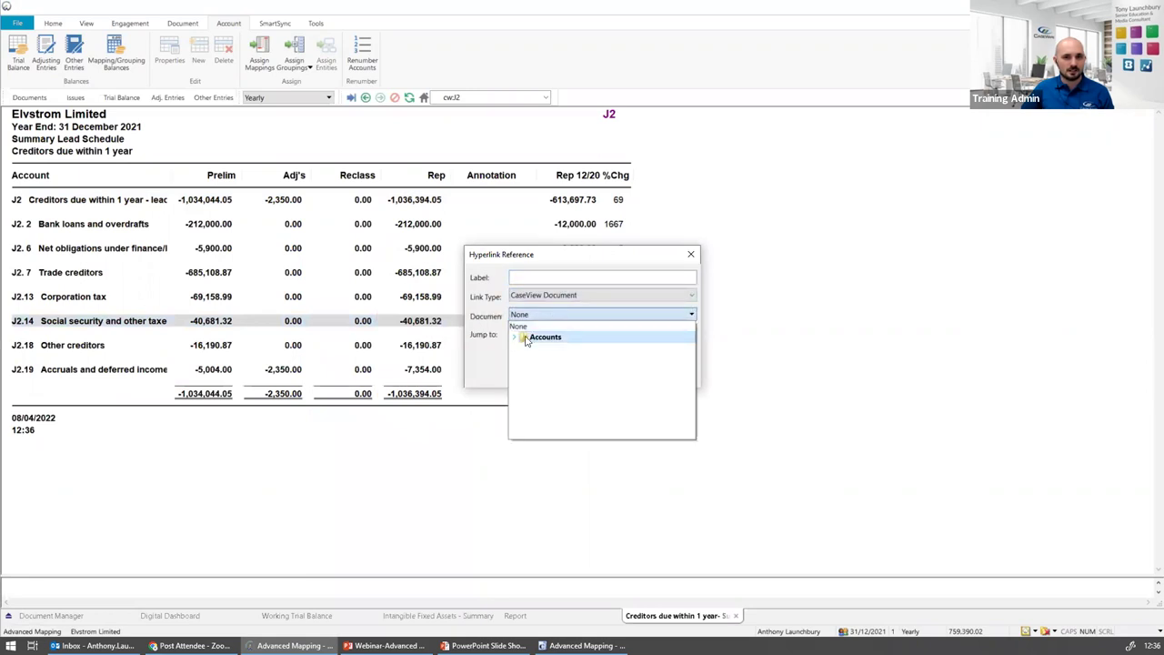
click(513, 338)
click(545, 359)
click(576, 334)
click(575, 333)
click(576, 334)
click(561, 356)
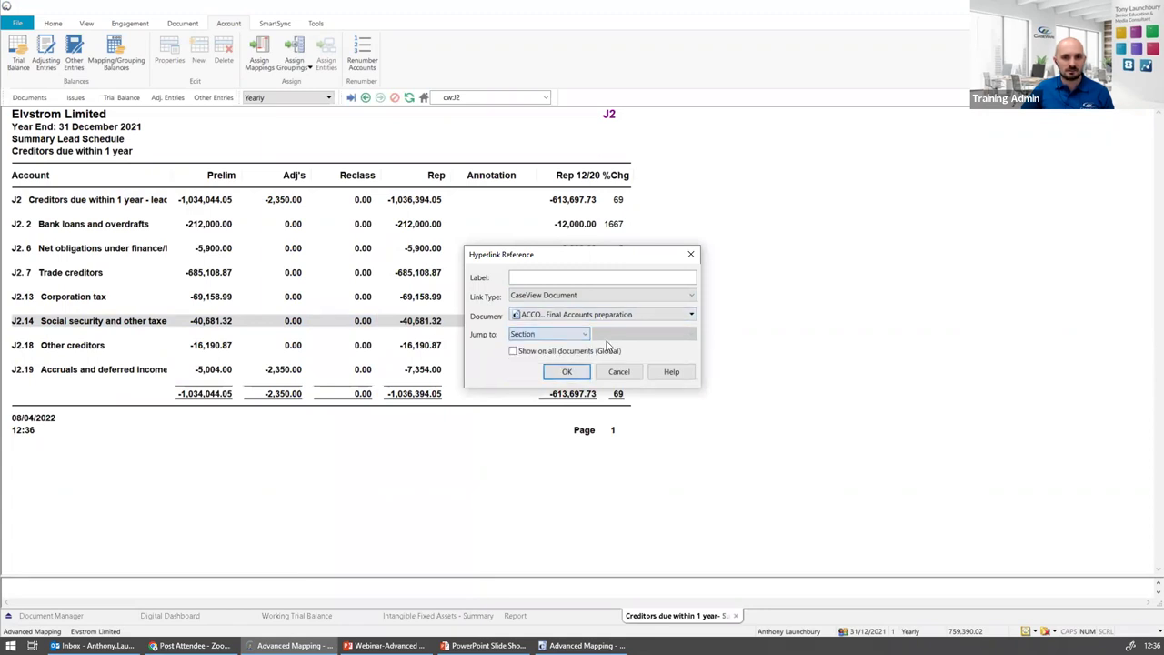
click(567, 372)
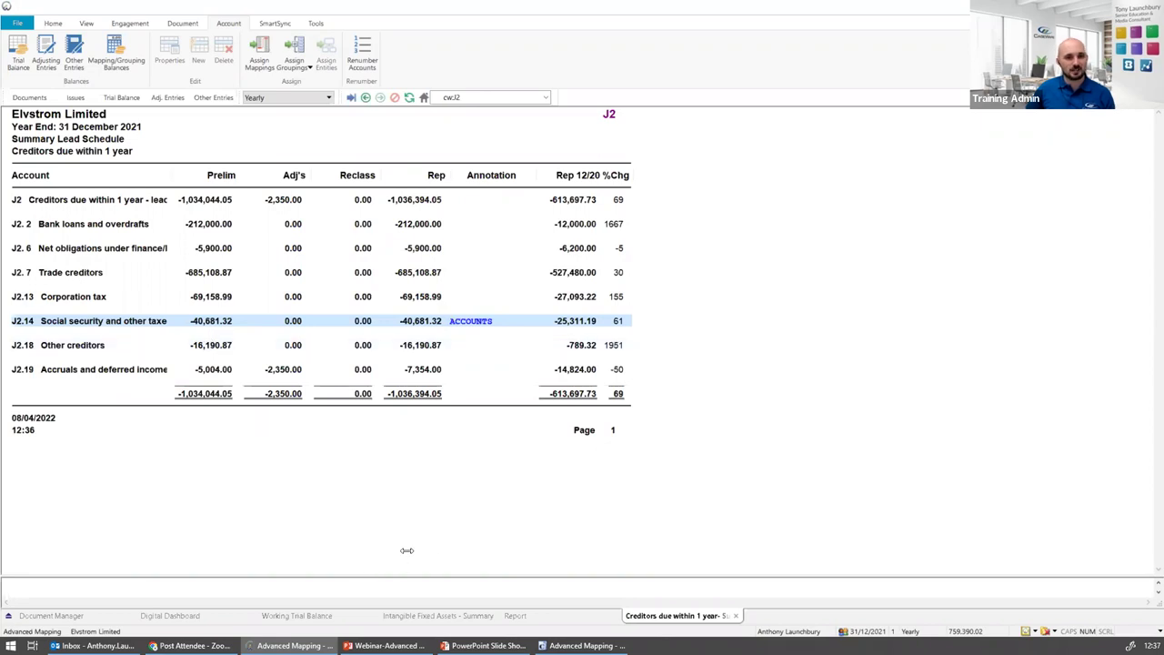
View the Creditors due within 1 year summary schedule over the final accounts document, and return to the Advanced Mapping window
mouse_move(289, 646)
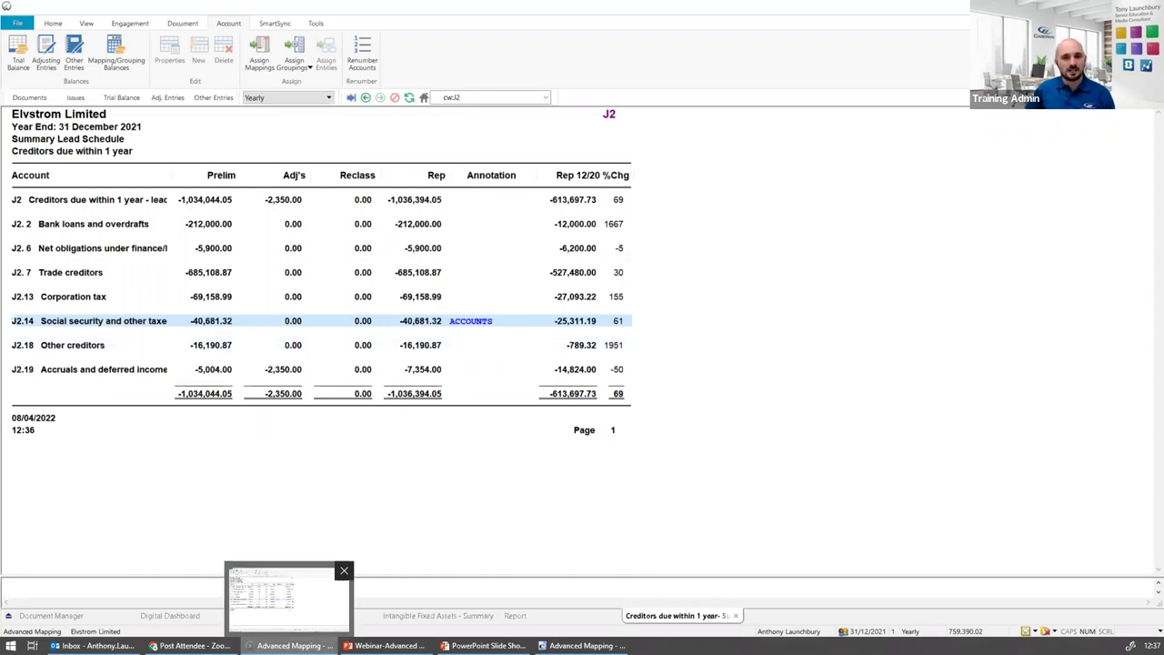
click(586, 645)
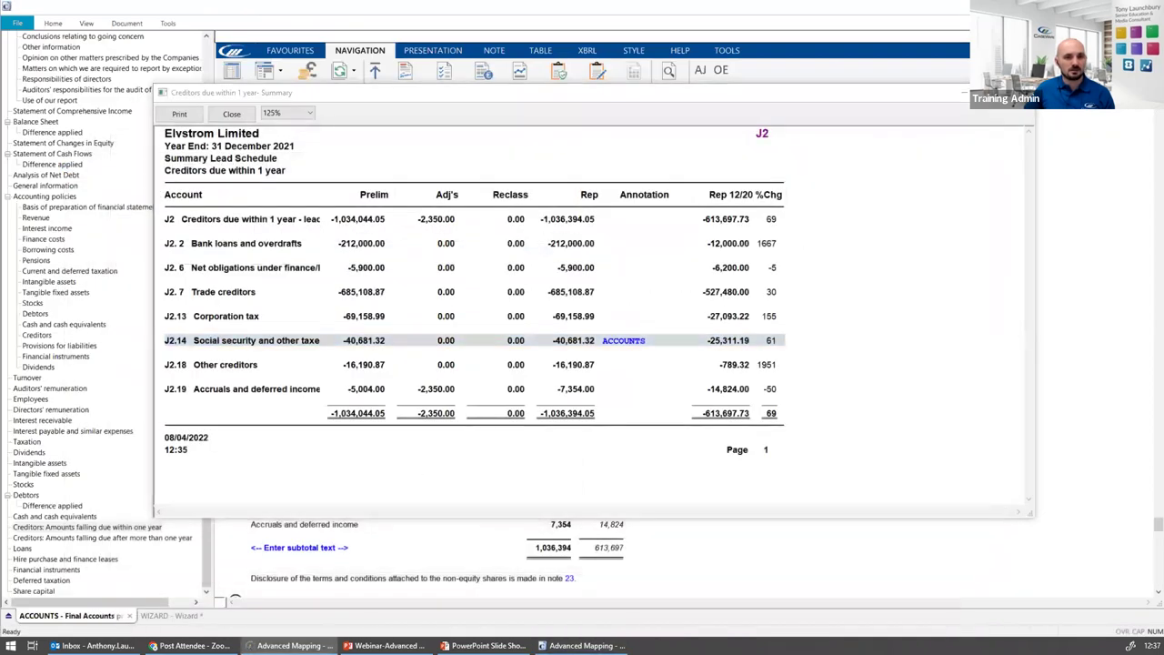
click(289, 645)
Show the hidden Map No Description column before Map No in the working trial balance and widen it to fit the descriptions
click(125, 98)
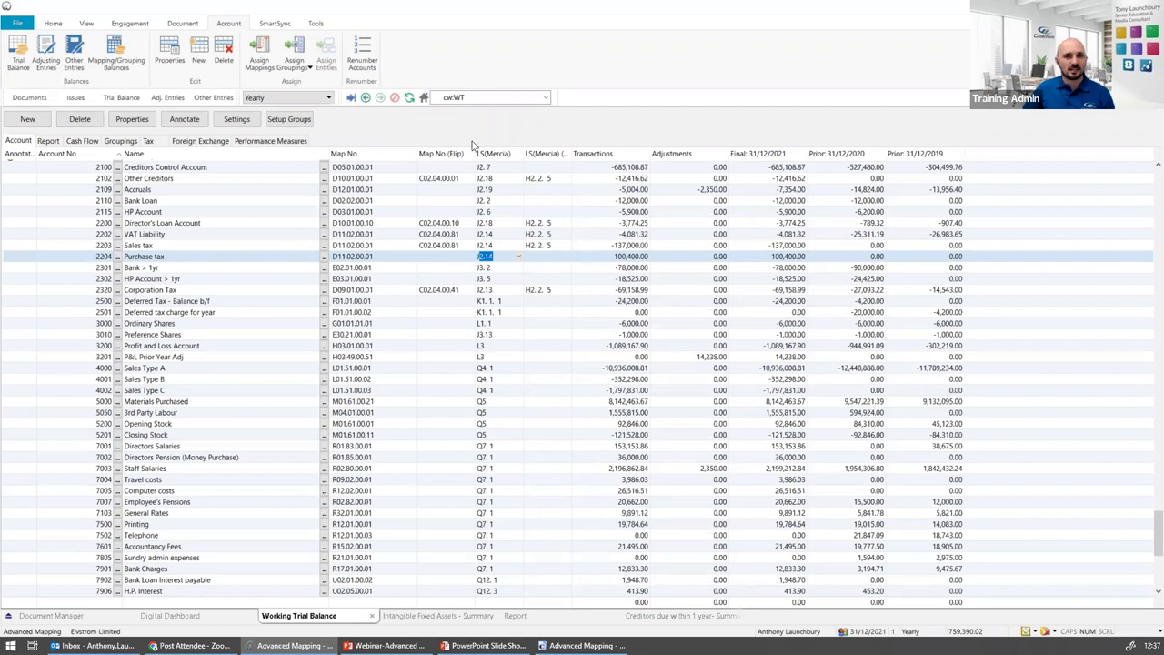
scroll(386, 238, up, 5)
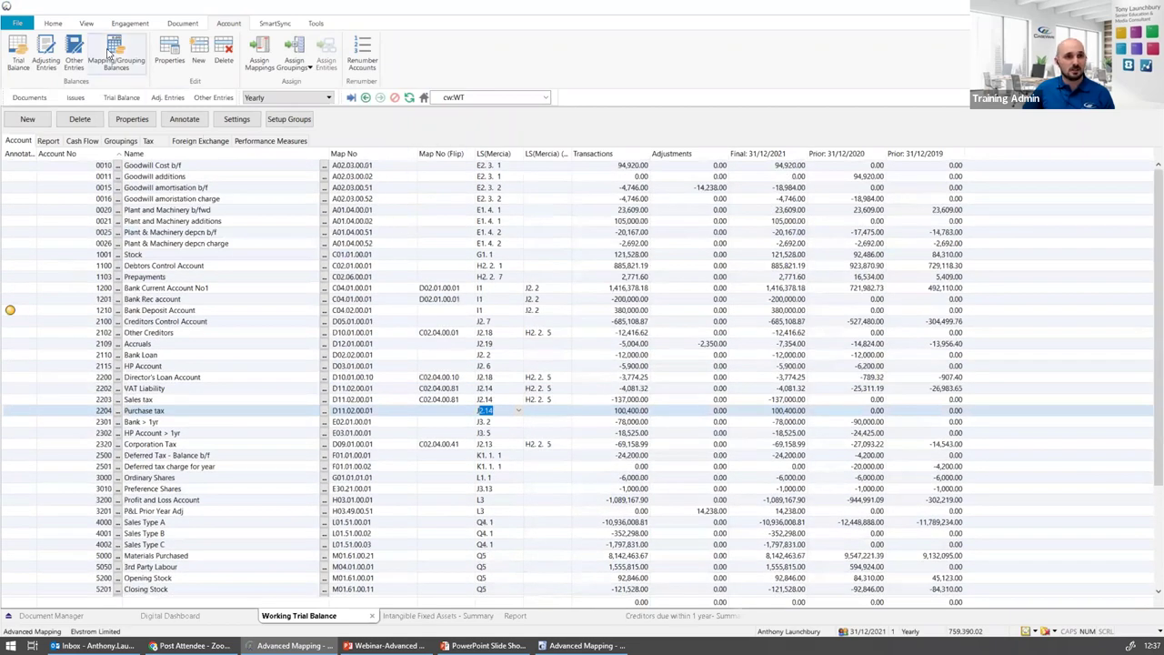
click(86, 24)
click(103, 56)
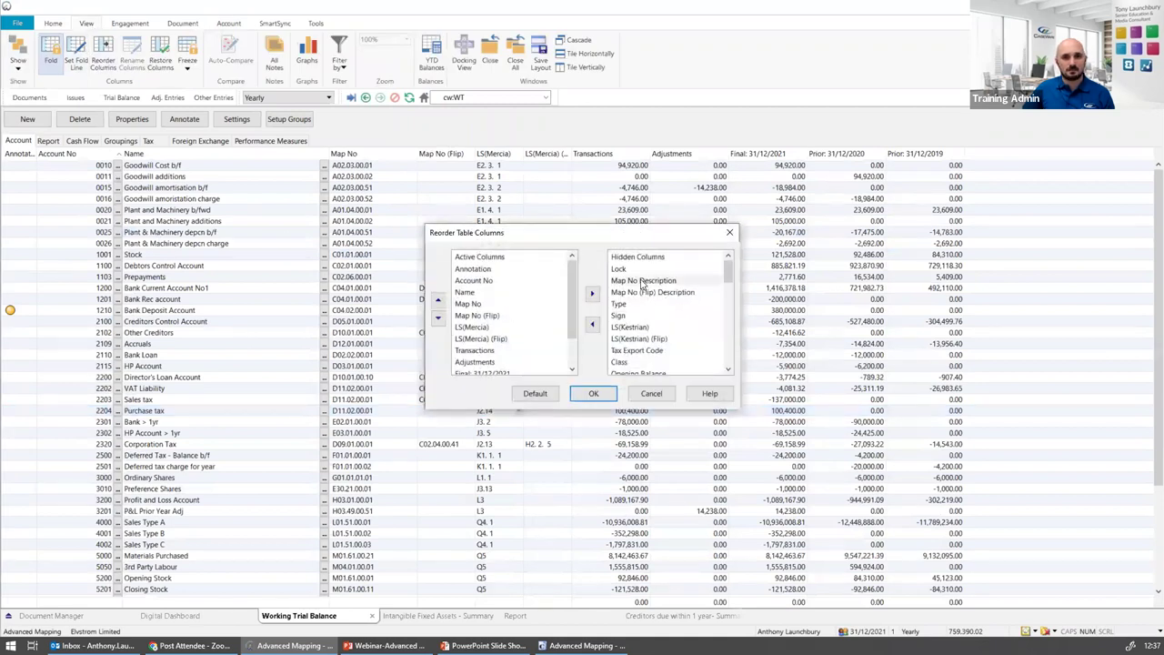
click(643, 281)
drag(505, 316, 503, 310)
click(593, 392)
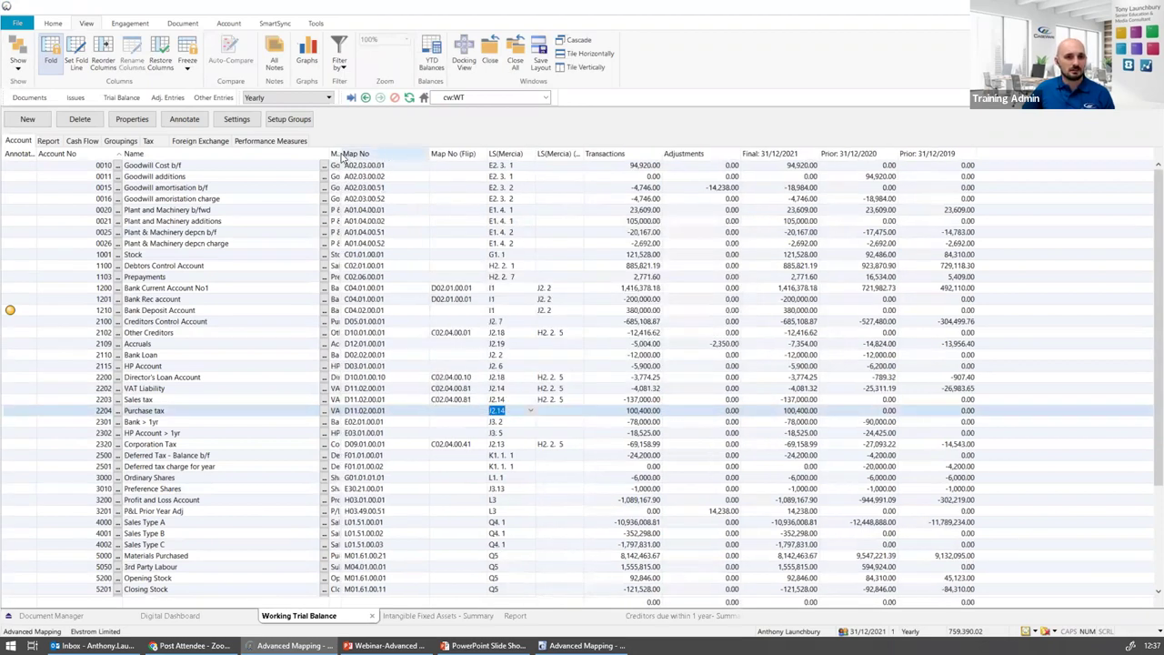
drag(342, 154, 439, 155)
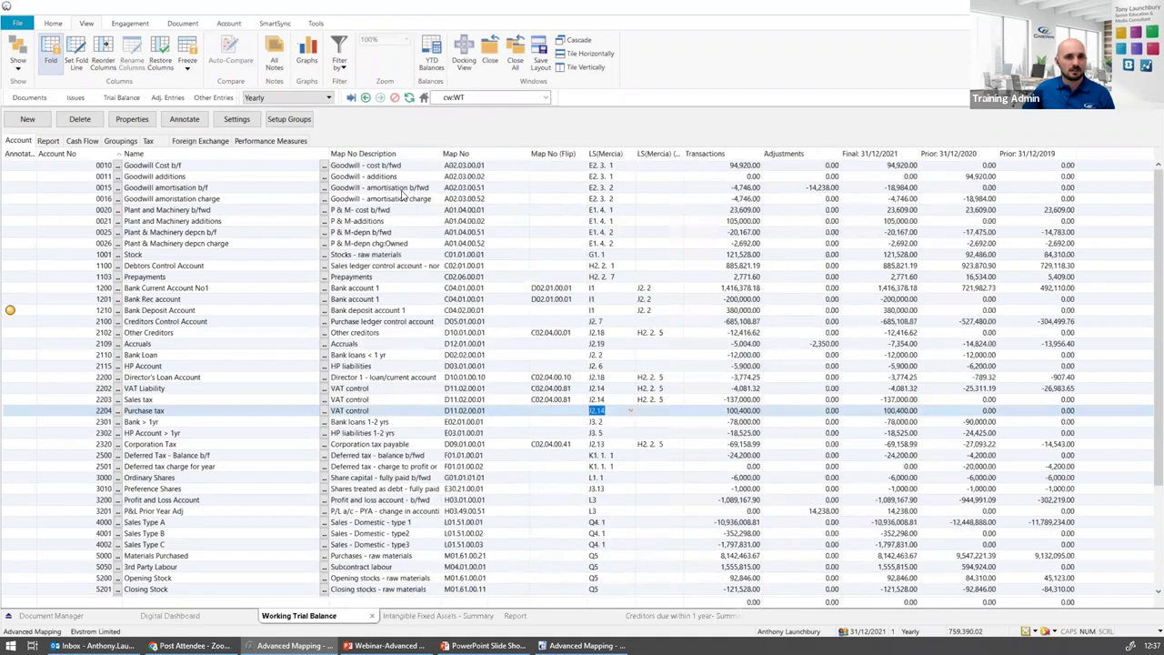
Compare the goodwill account names with their map number descriptions and review the assigned map numbers
click(144, 167)
click(350, 167)
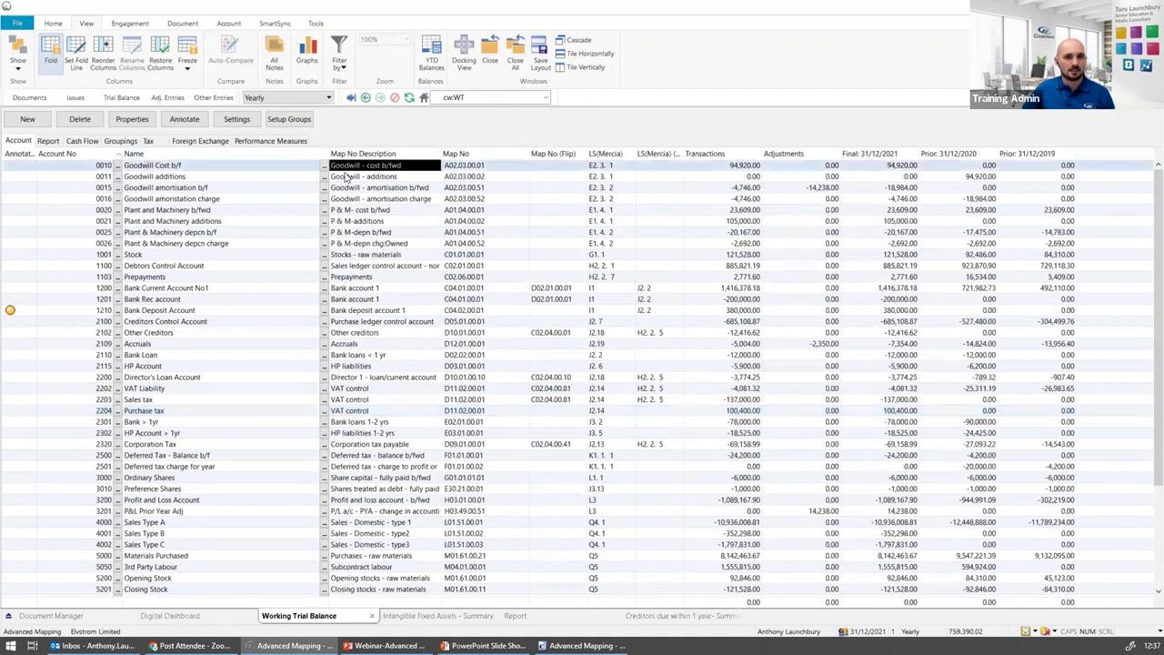
click(180, 176)
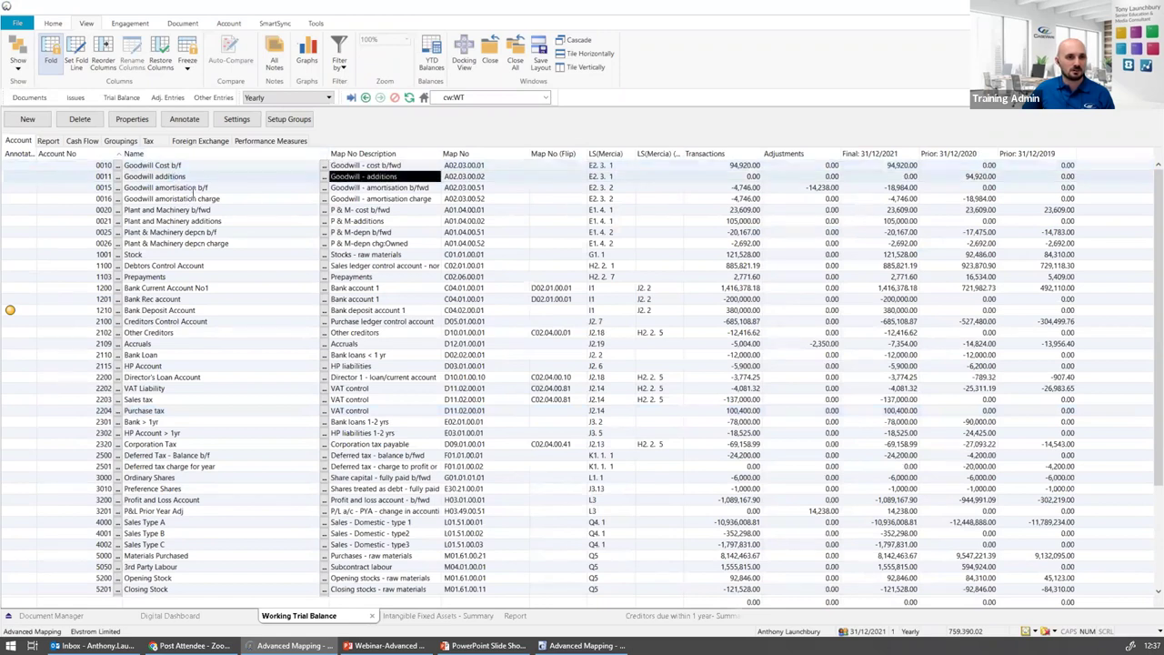
click(191, 190)
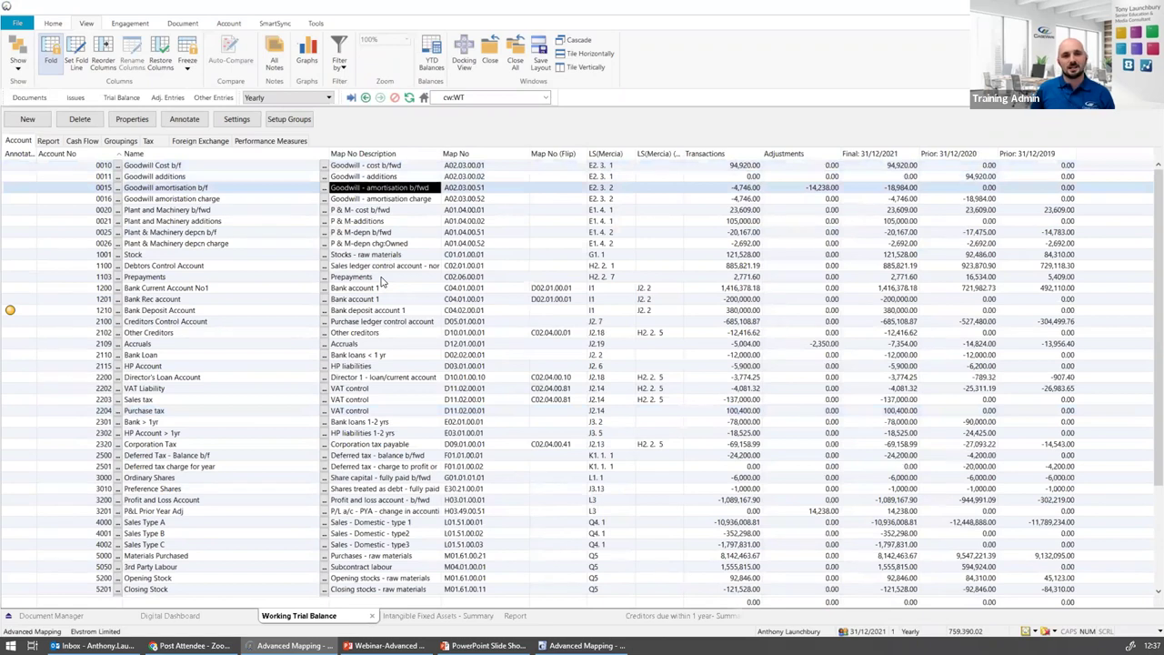
drag(463, 187, 482, 491)
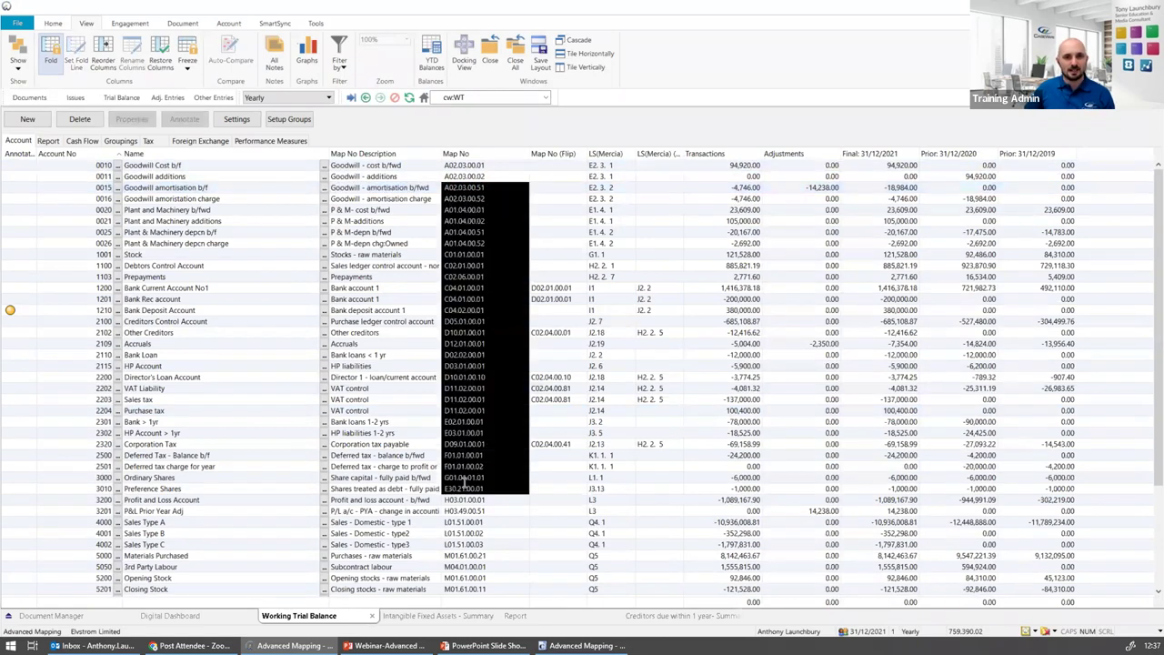
click(405, 221)
click(375, 188)
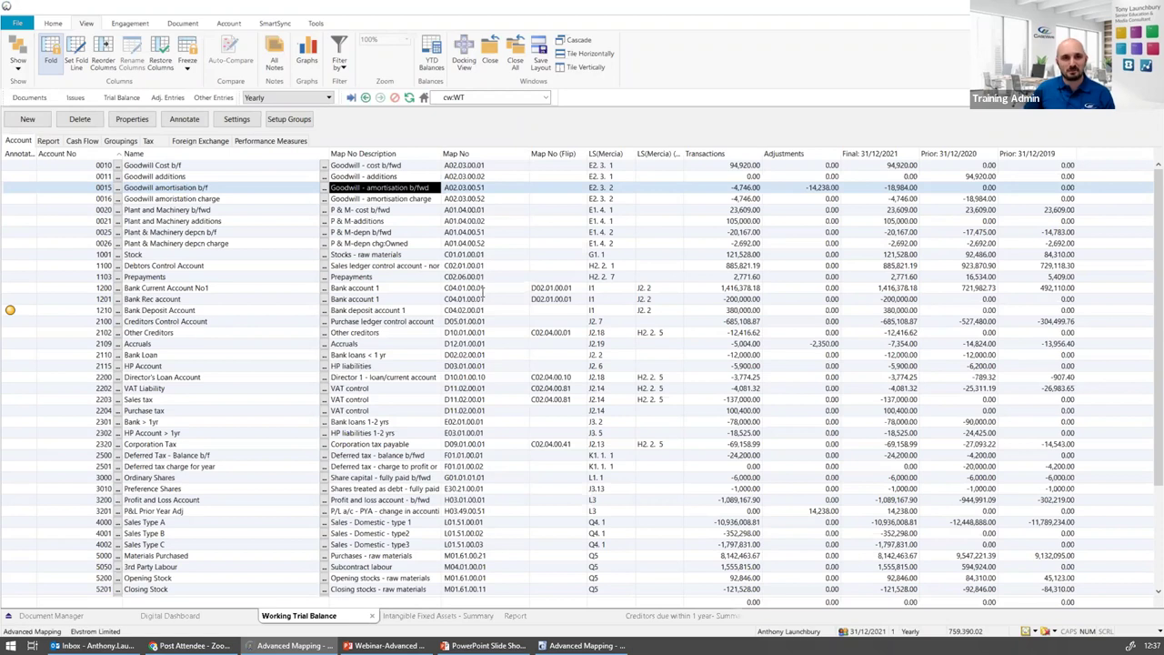
right_click(391, 156)
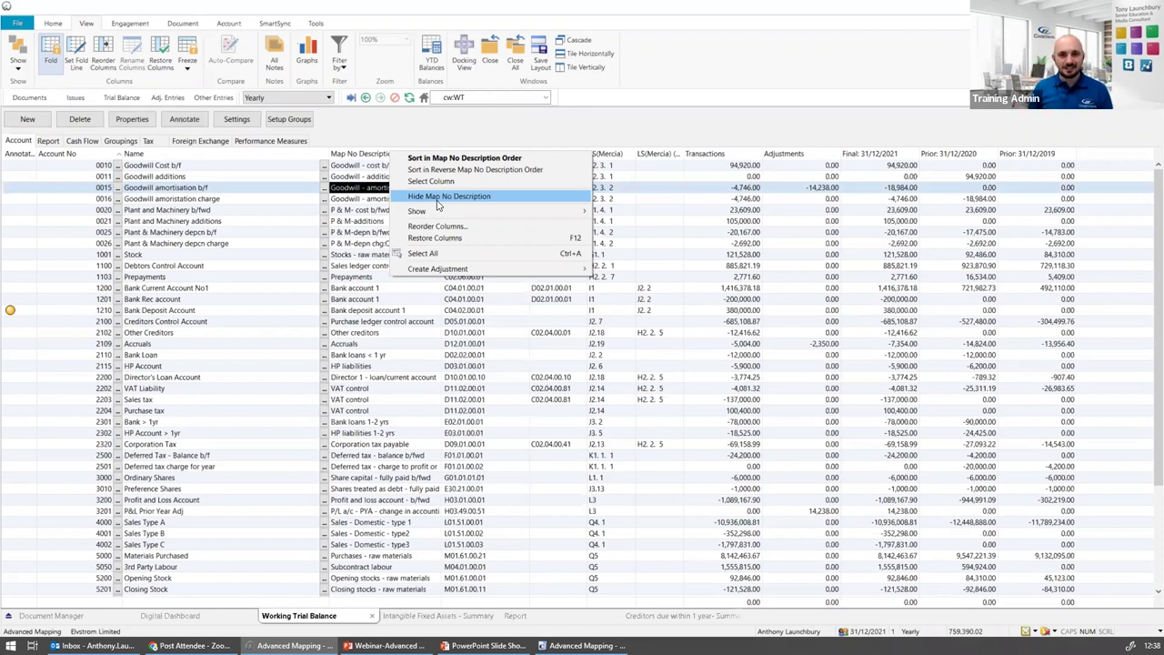
click(436, 225)
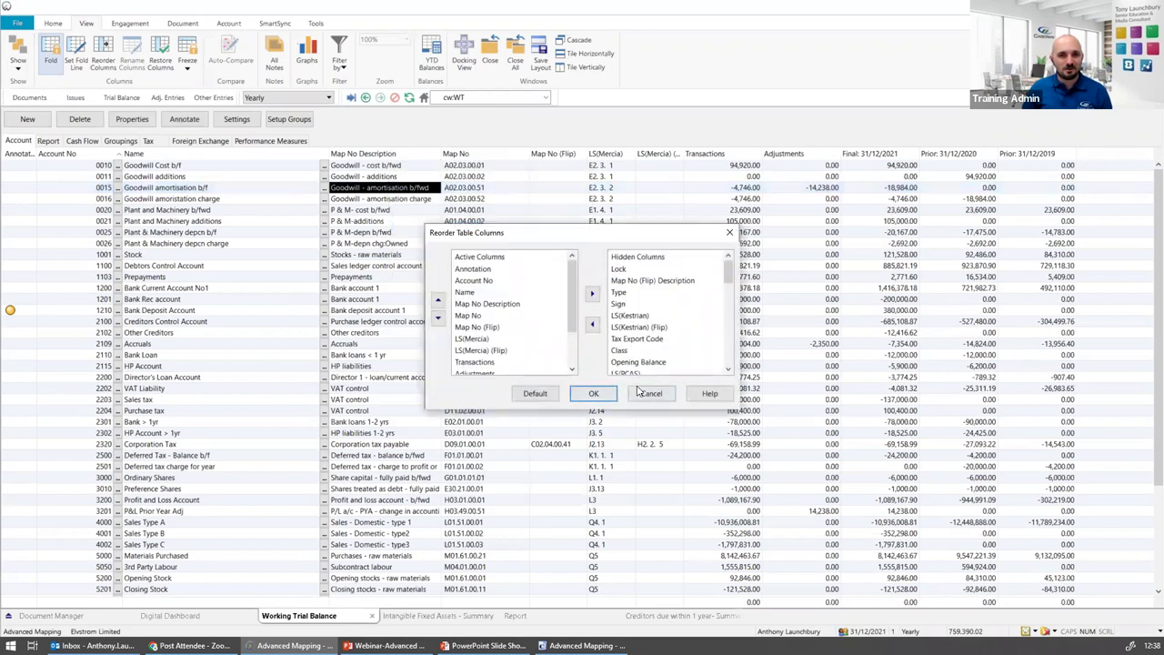
click(649, 392)
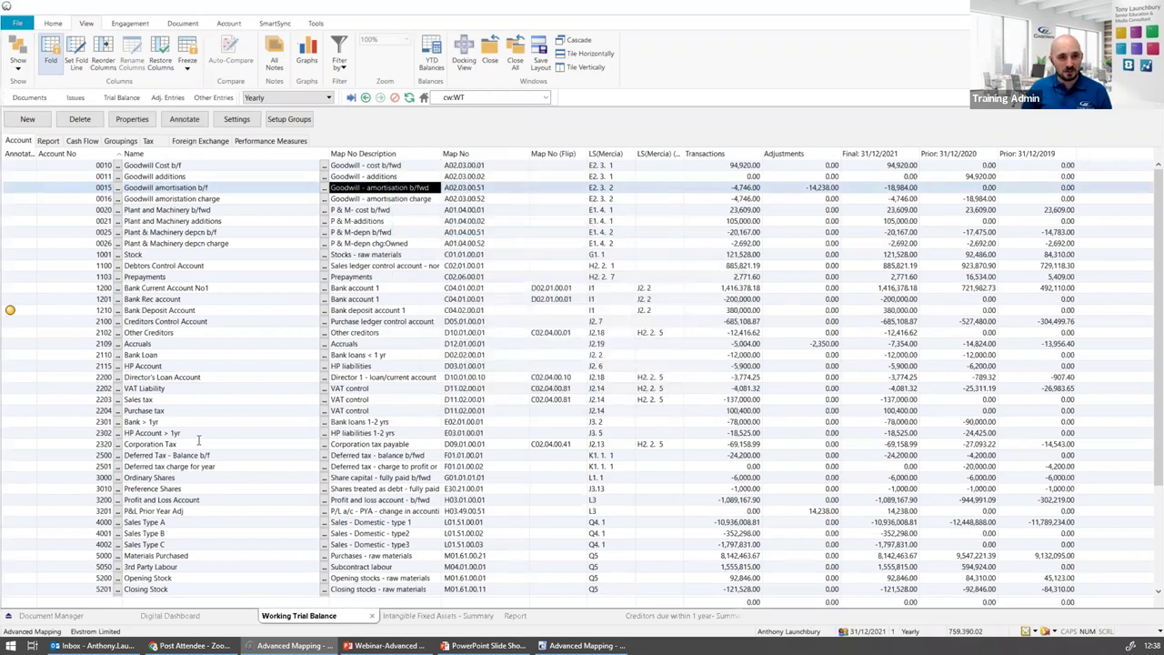
Examine the flip groups of the VAT Liability and Sales tax accounts and view the LS(Mercia) group list for Sales tax
click(220, 380)
click(207, 388)
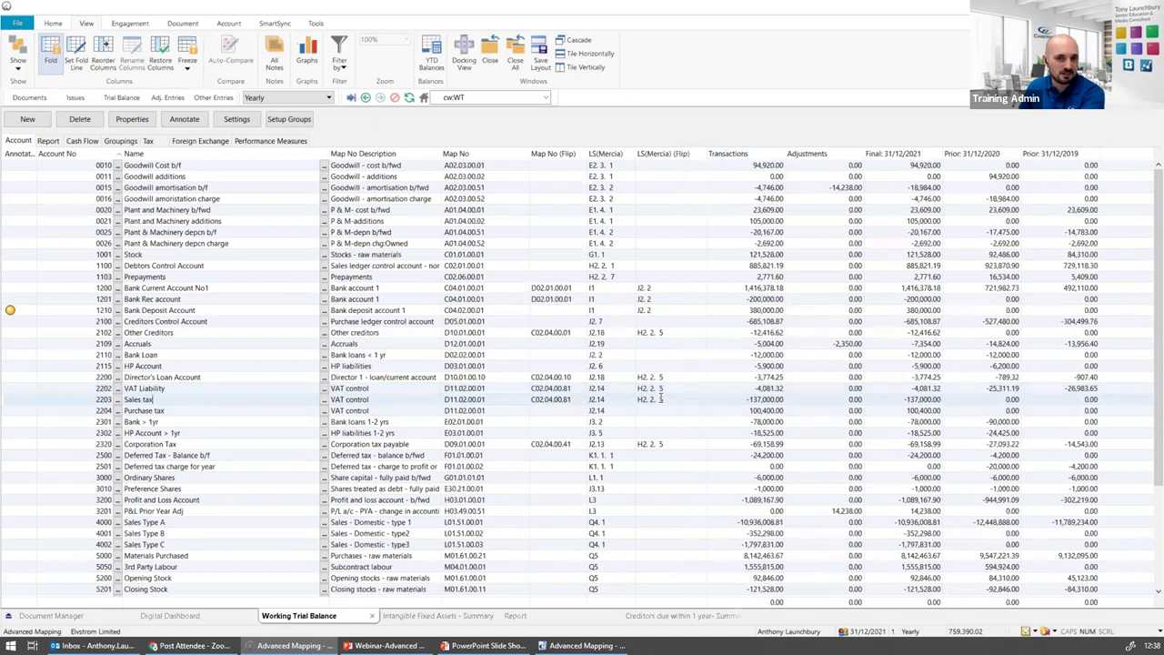
click(659, 389)
click(700, 401)
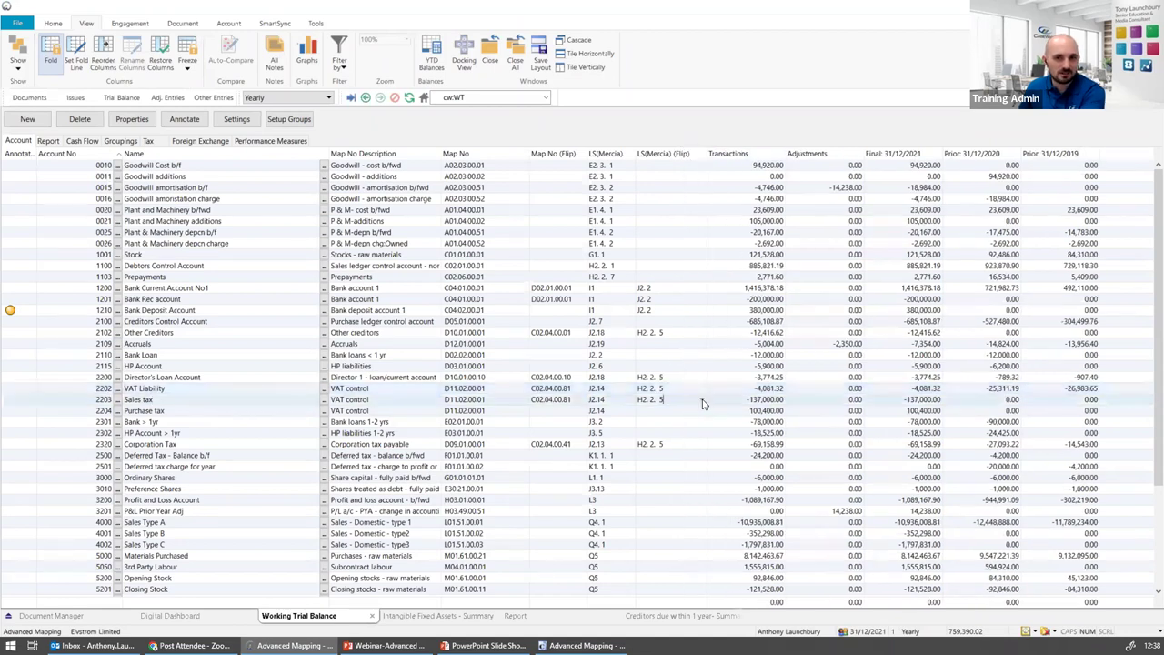
click(701, 401)
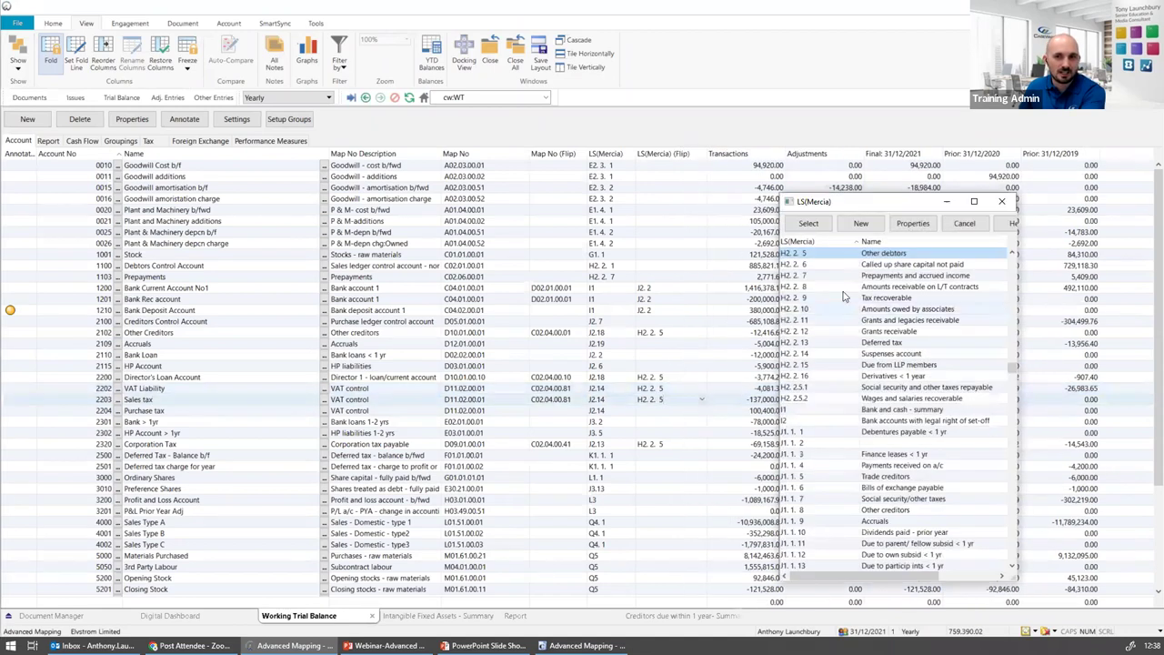
click(1002, 201)
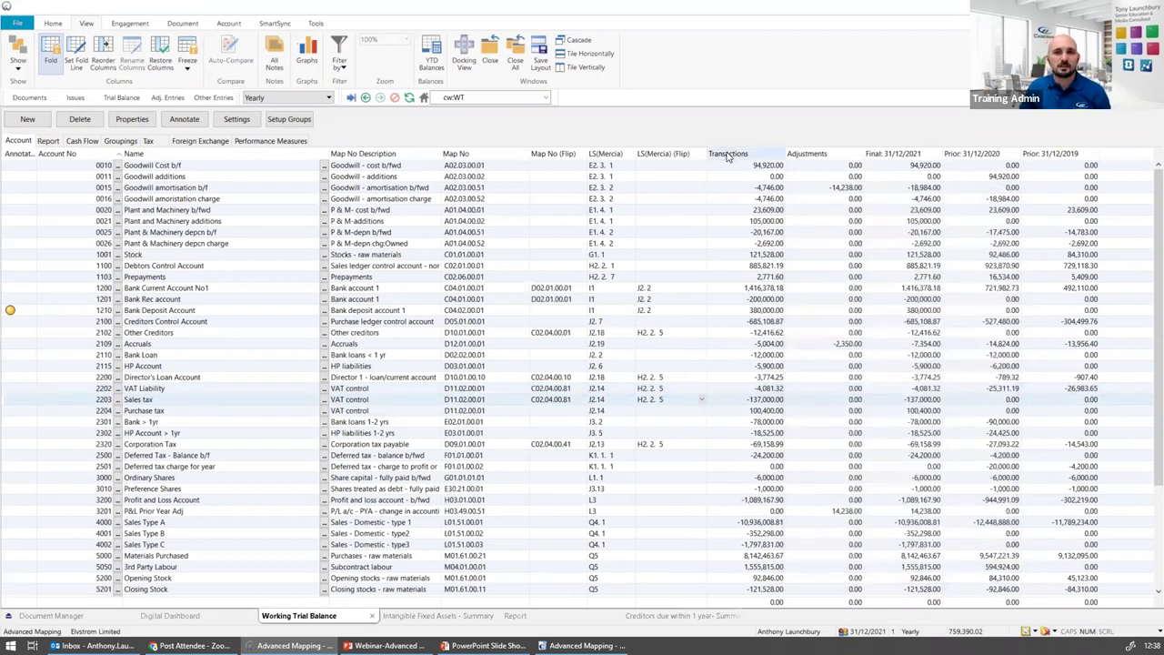
Show the hidden Group 10 column between Map No (Flip) and LS(Mercia) in the trial balance, and narrow it slightly
click(115, 67)
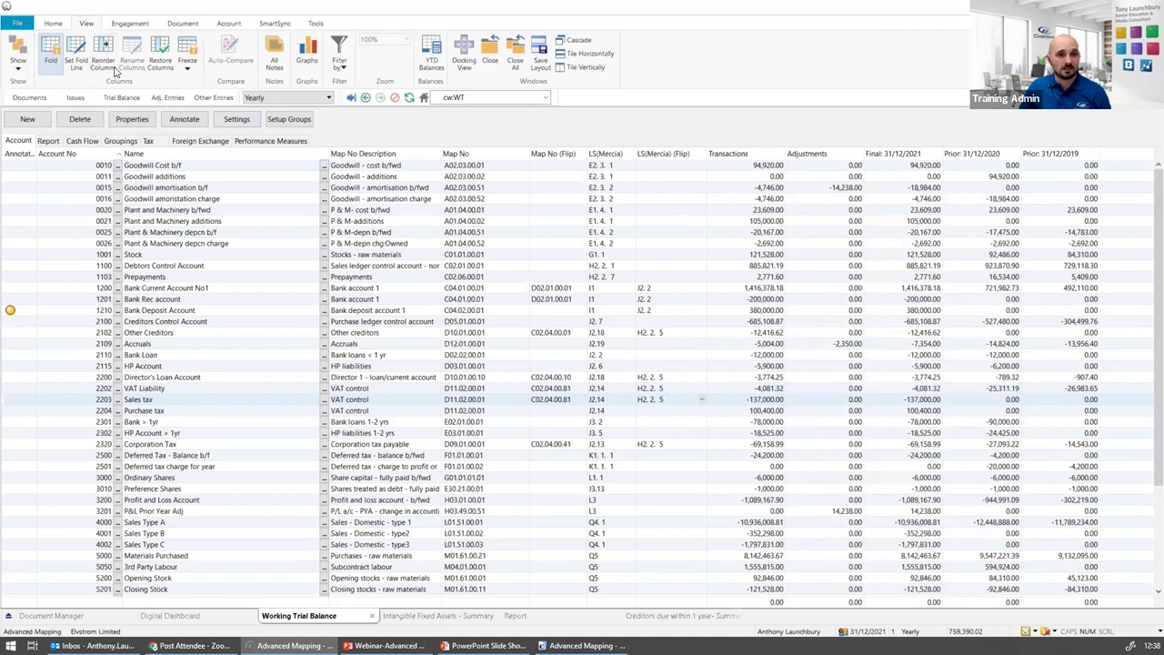
drag(728, 270, 728, 317)
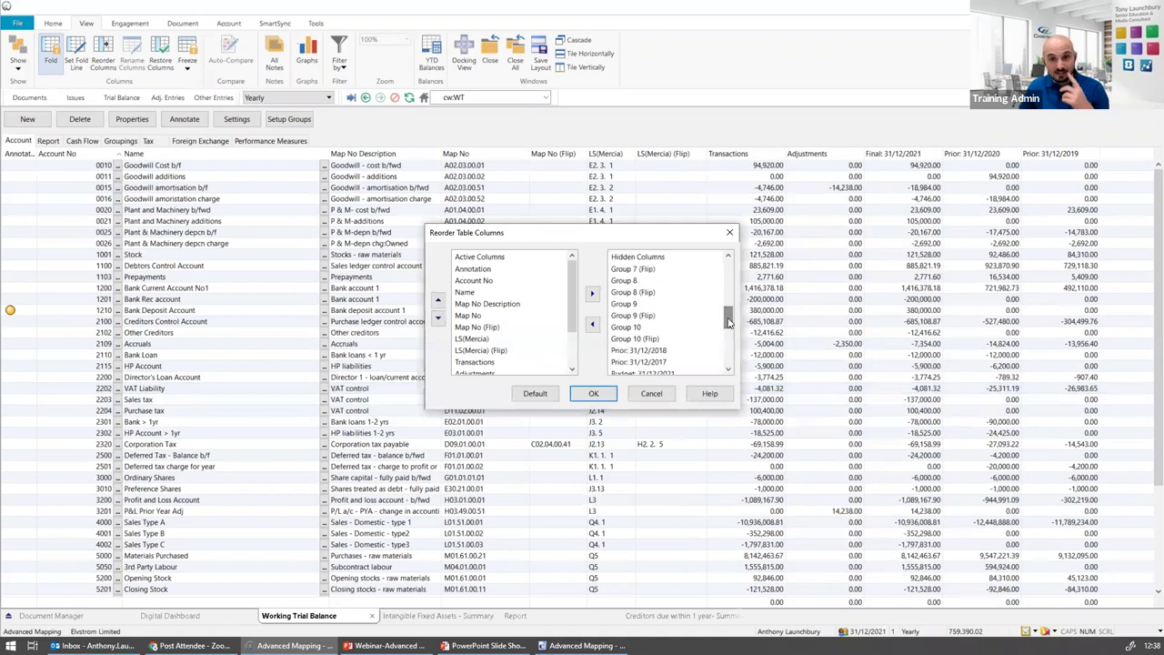
click(632, 329)
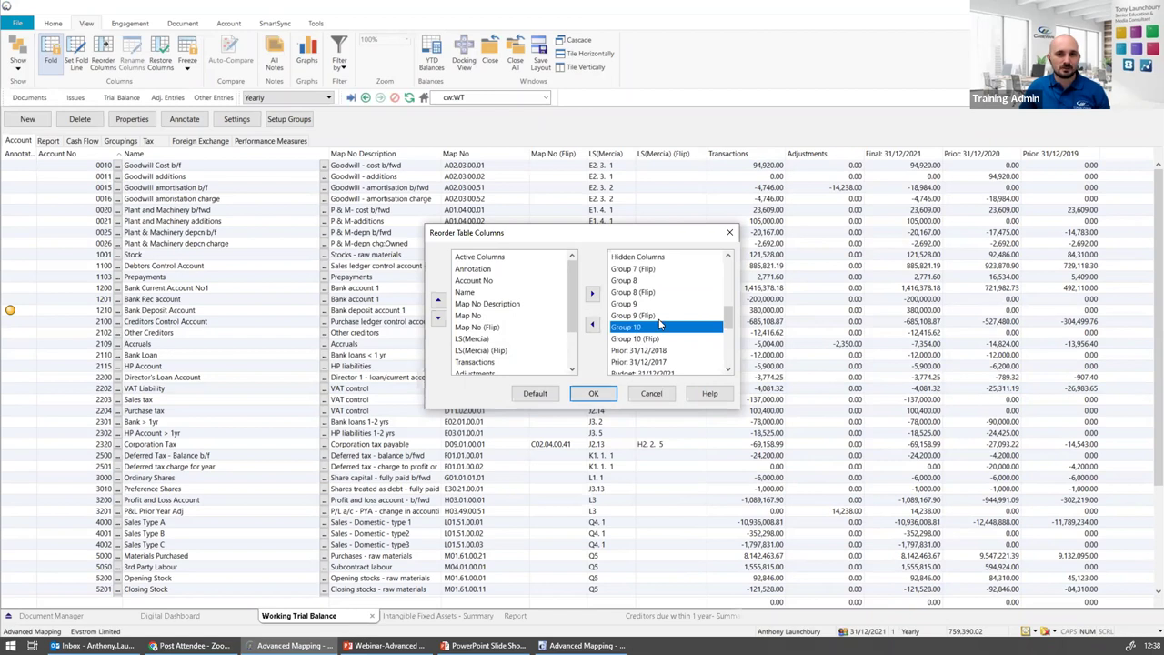
click(533, 328)
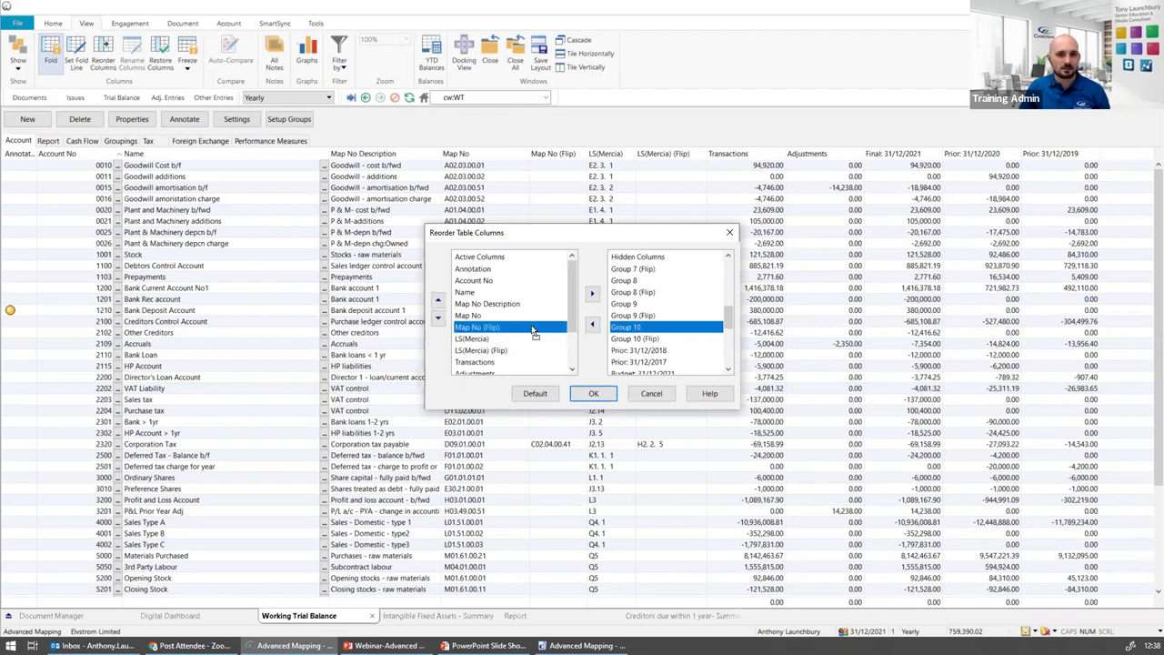
drag(533, 331, 523, 346)
click(611, 389)
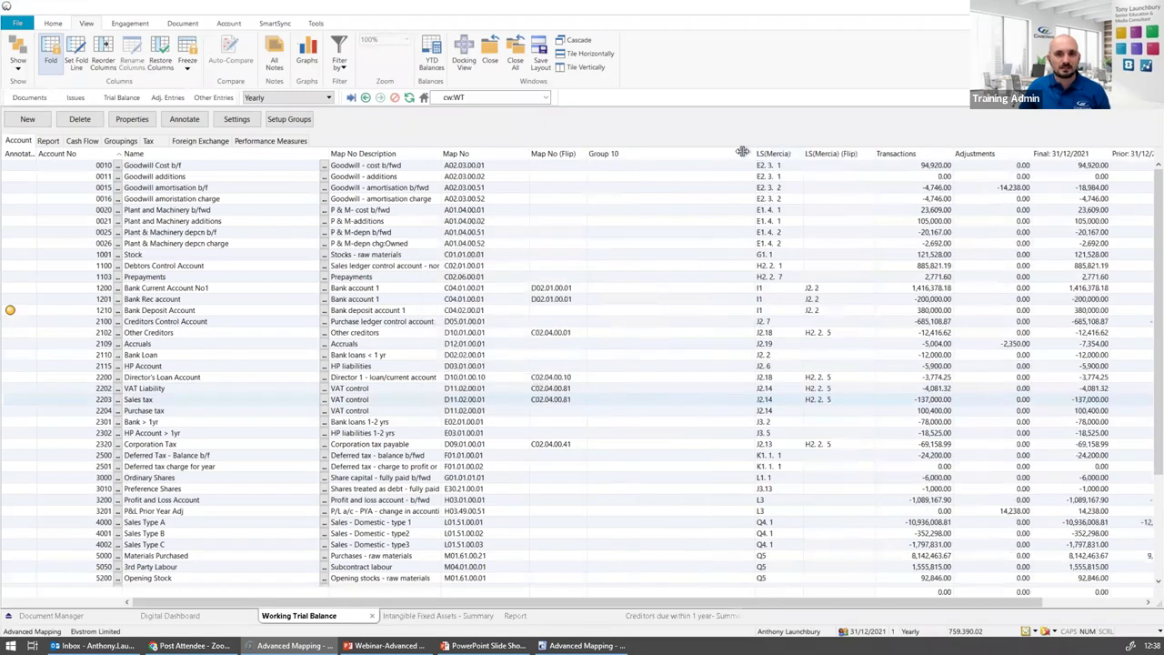
drag(756, 152, 728, 153)
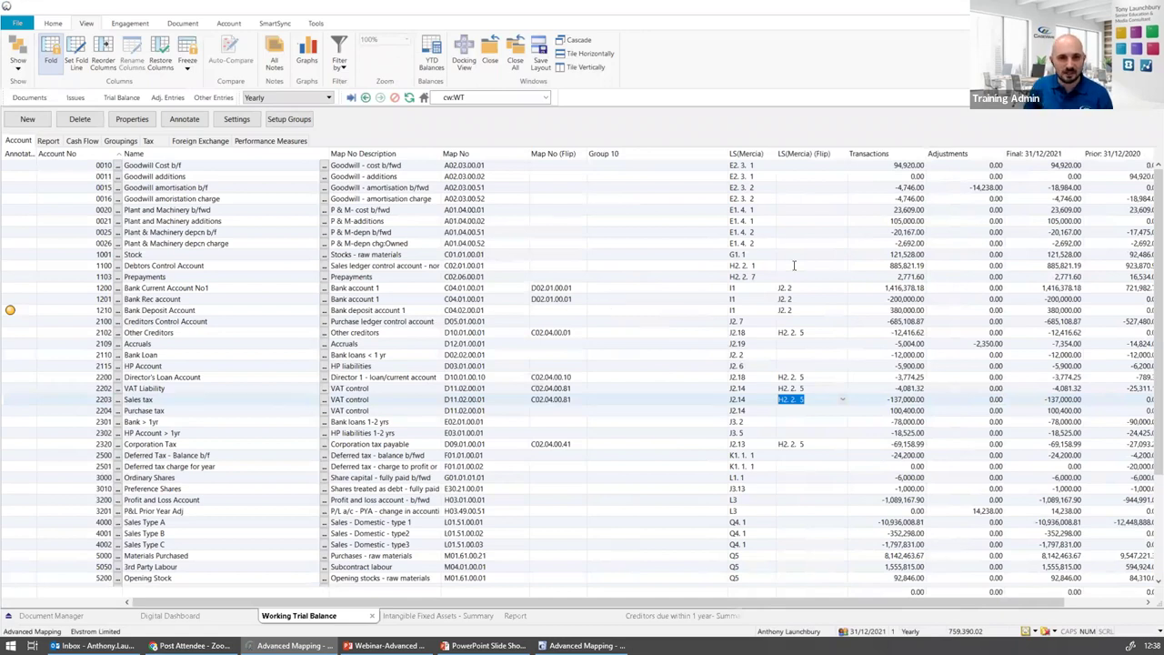
View the new group number form in the Director's Loan Account's Group 10 list, and close both without creating a group
click(619, 378)
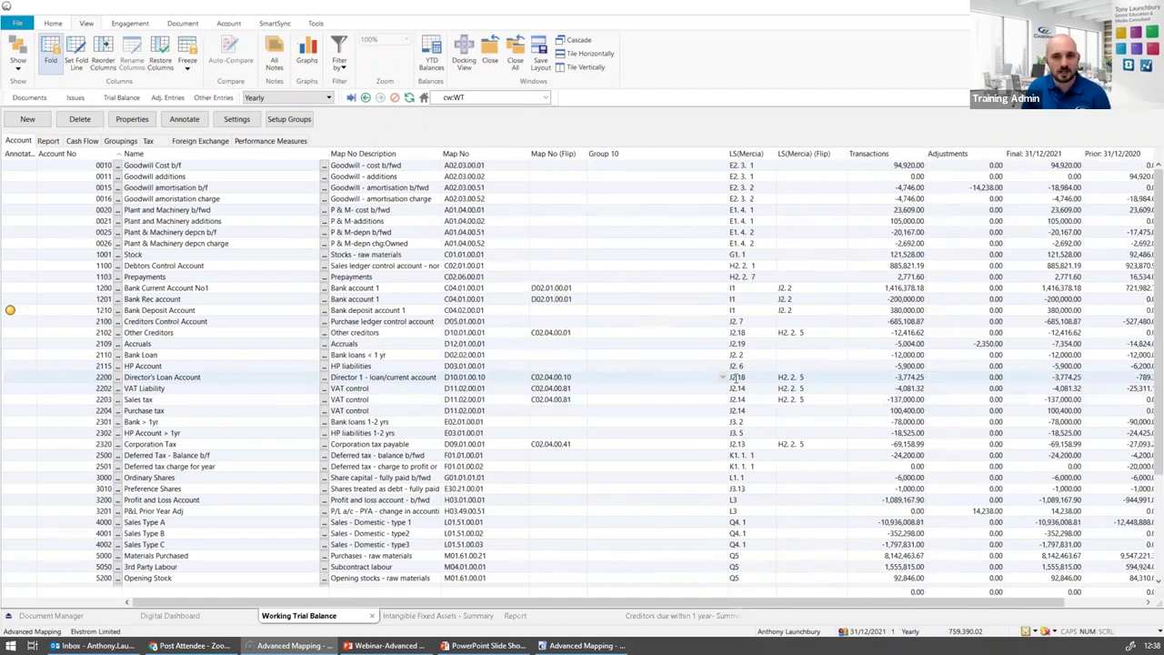
click(724, 376)
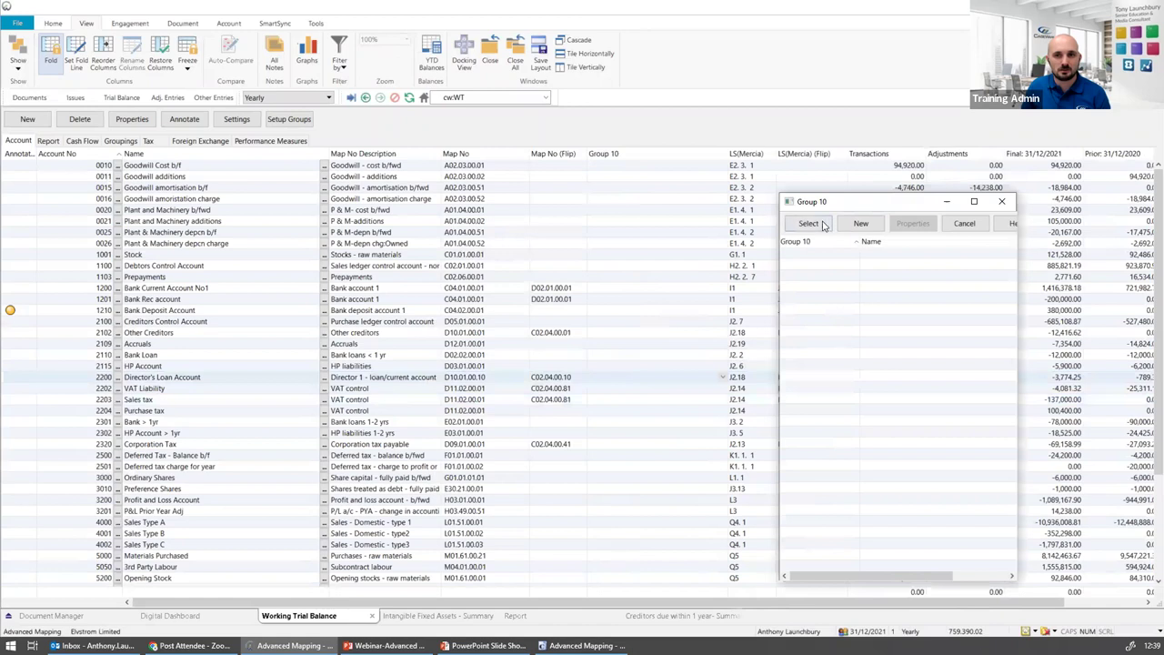
click(861, 225)
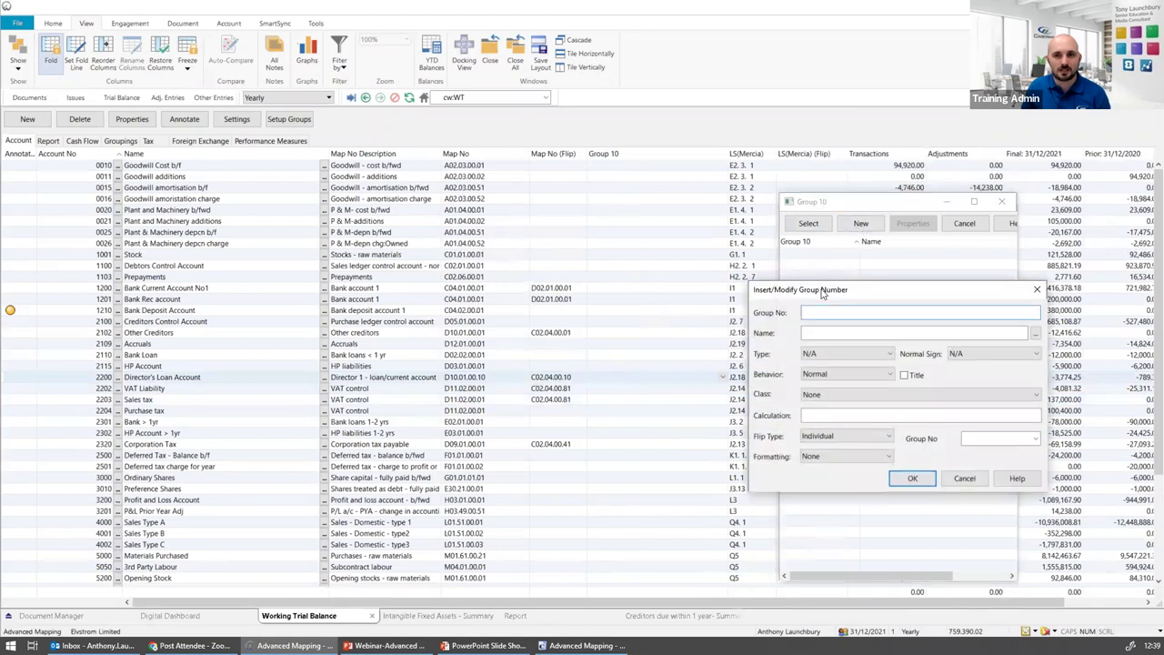
drag(817, 289, 777, 316)
click(996, 317)
click(1001, 201)
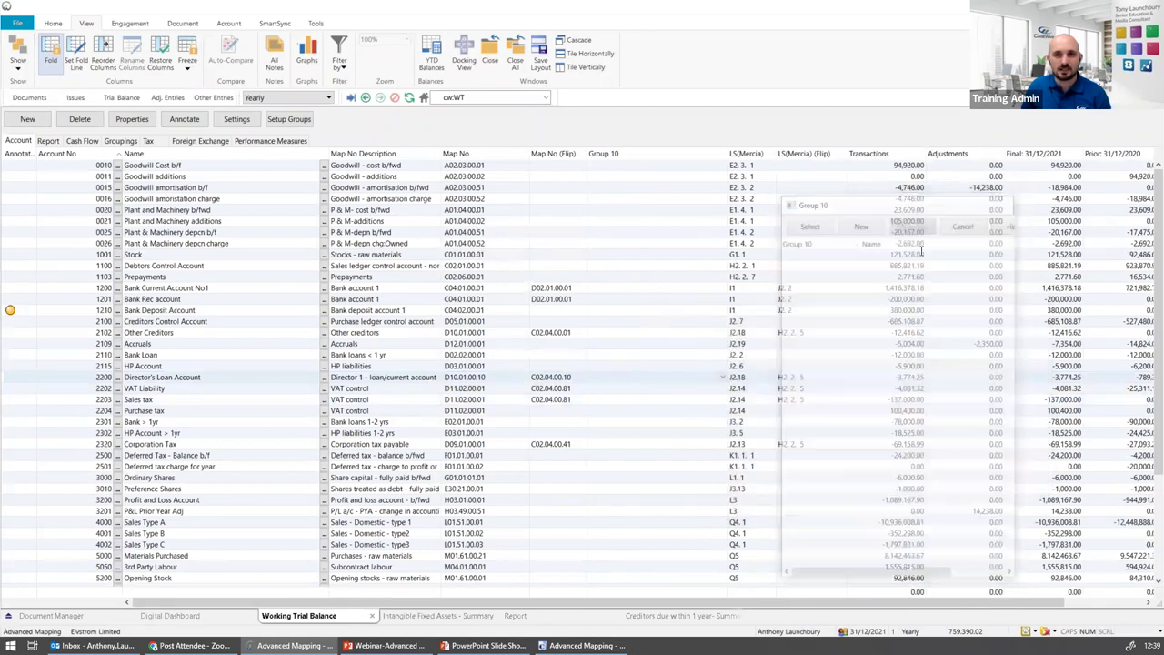
Create group number VAT1.1 named VAT with a Credit normal sign in the Director's Loan Account's Group 10 list
click(723, 380)
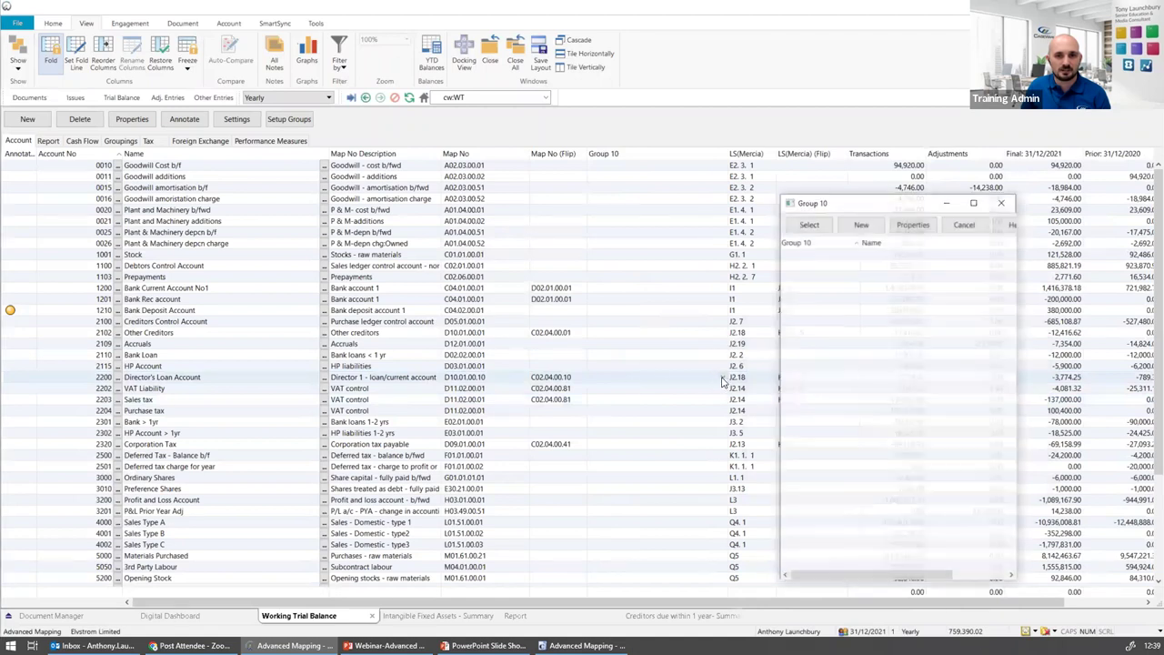
drag(831, 195, 831, 249)
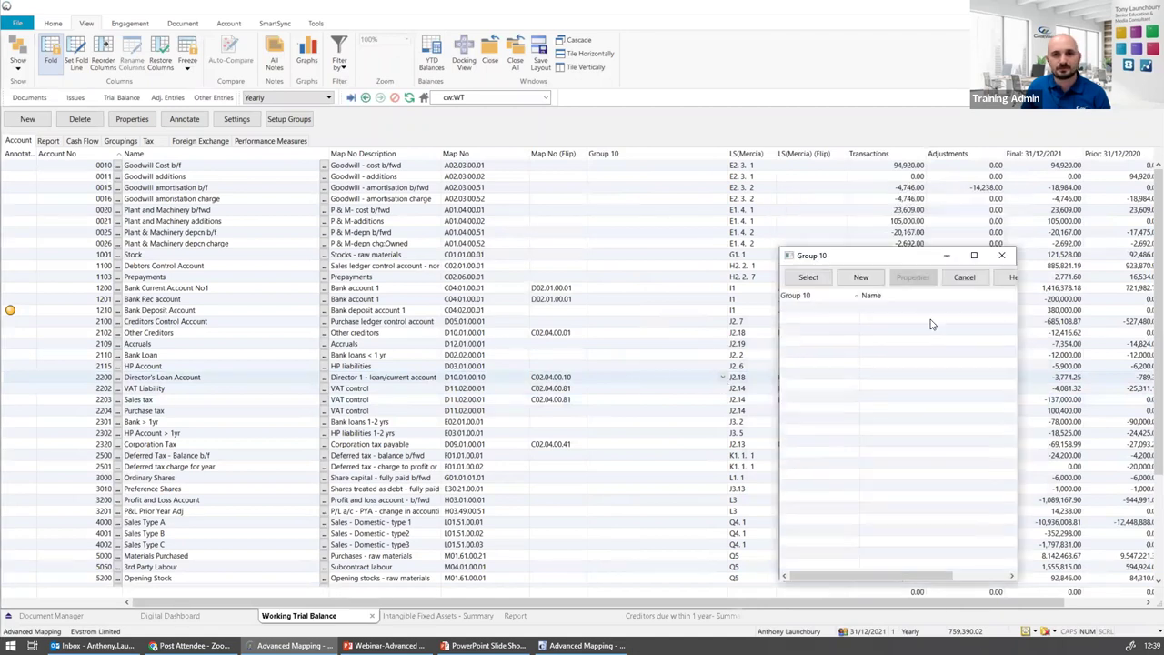
click(855, 279)
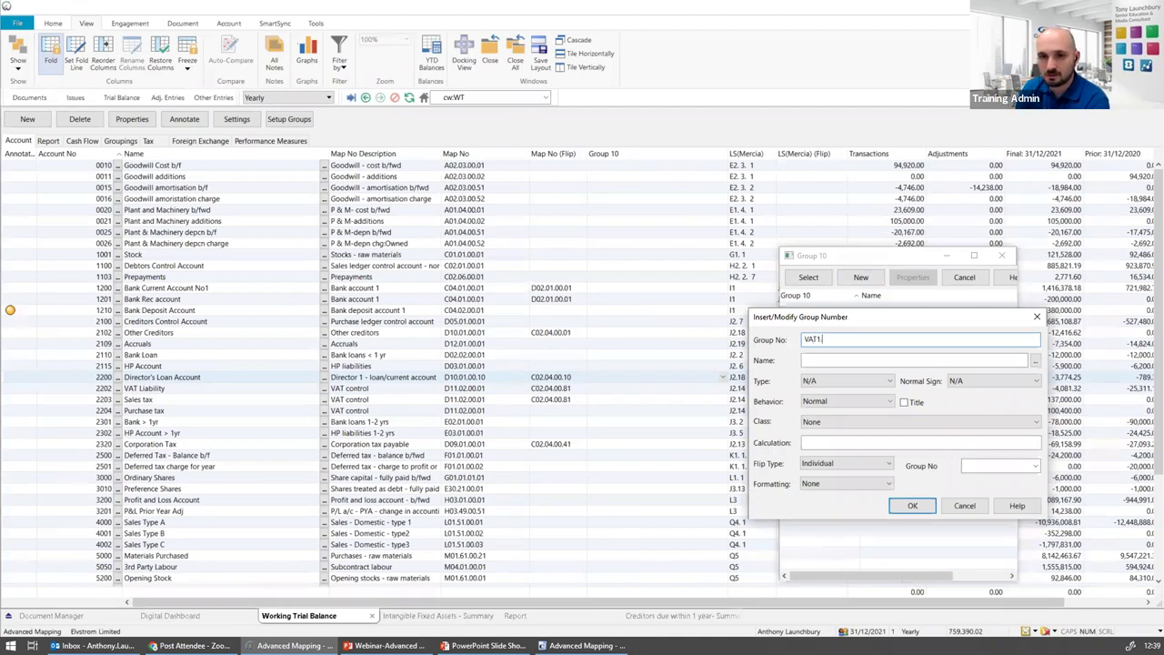
click(855, 359)
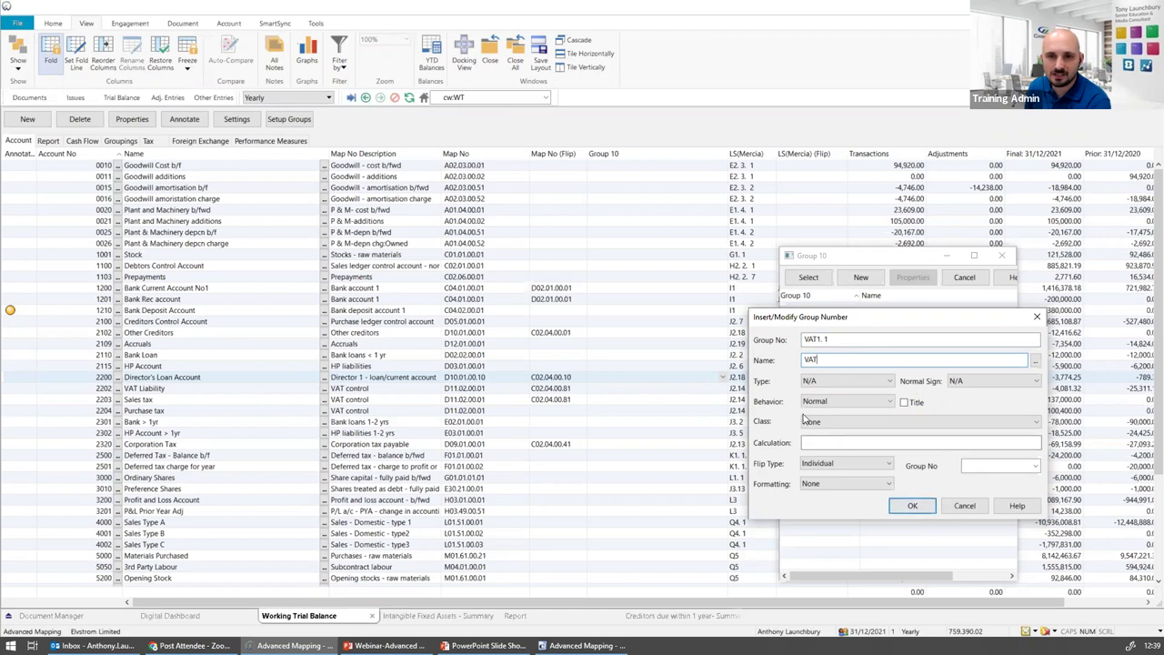
click(963, 383)
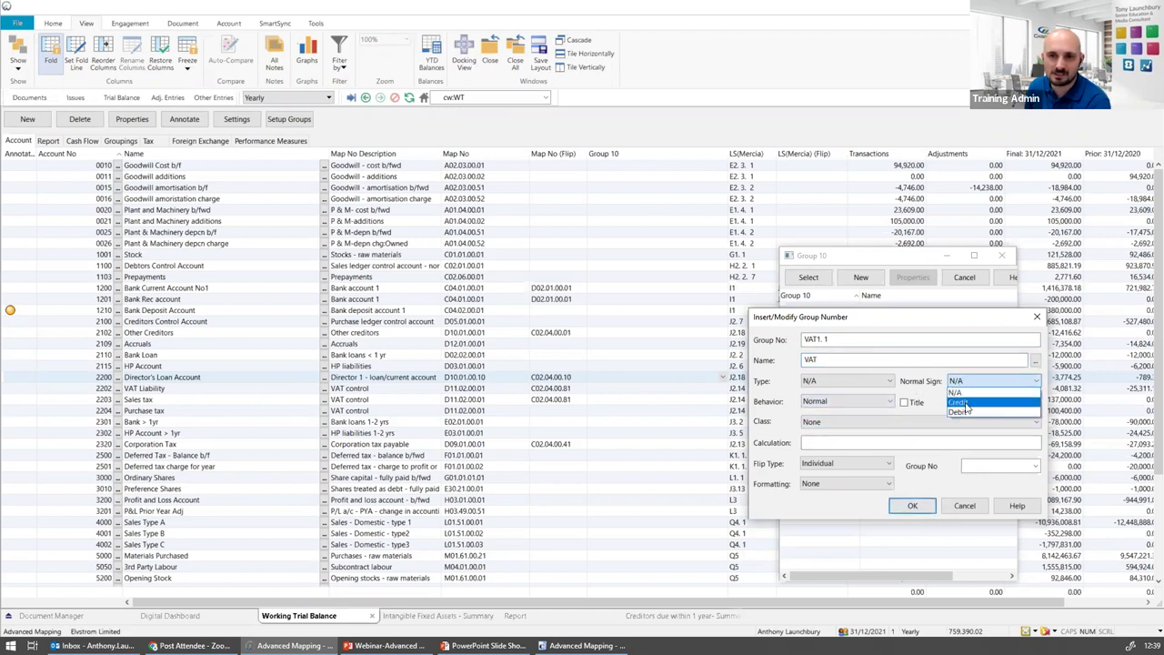
click(965, 401)
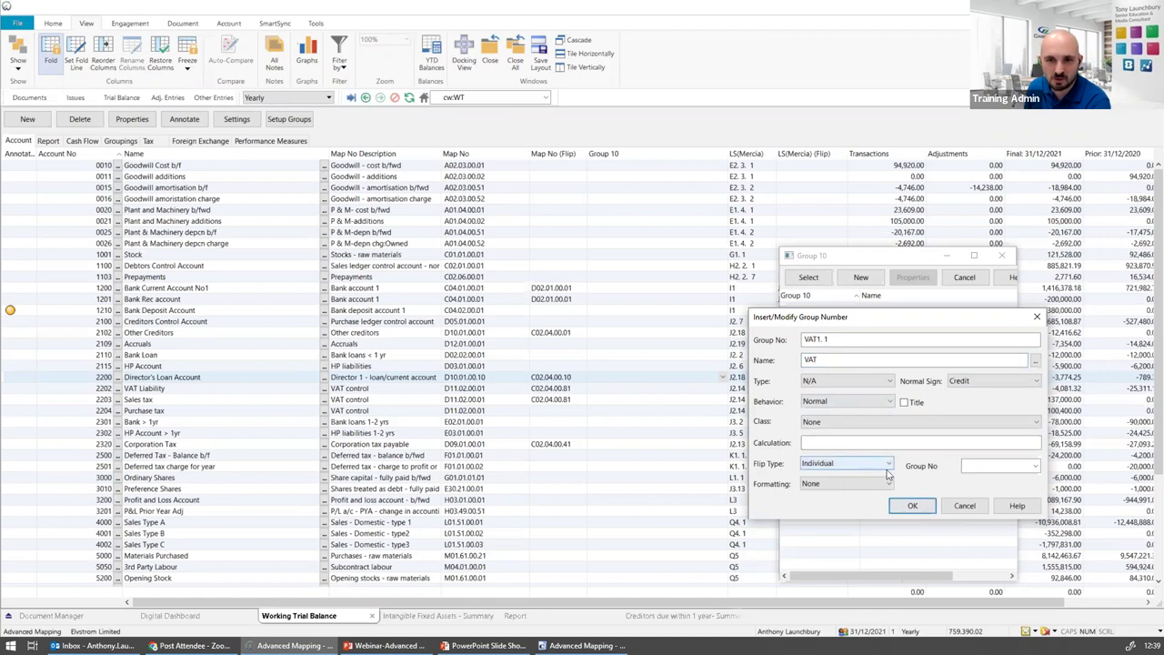
click(908, 506)
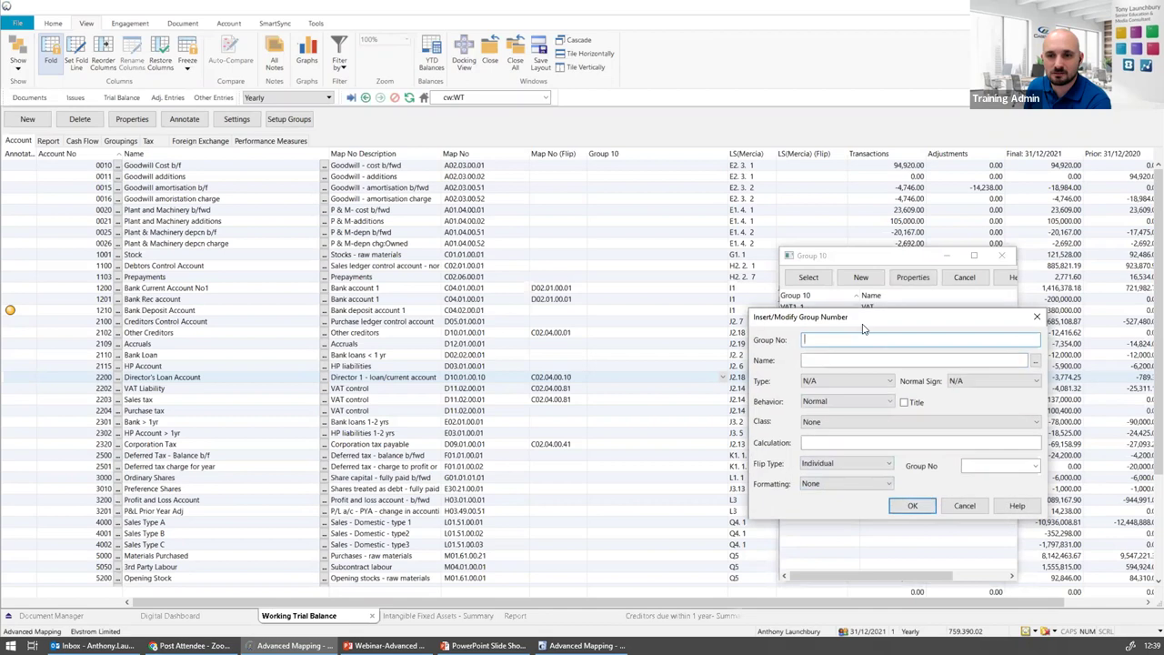
Add a second Group 10 number, VAT1.2, with the name Vat - Credit
text(VAT1.2)
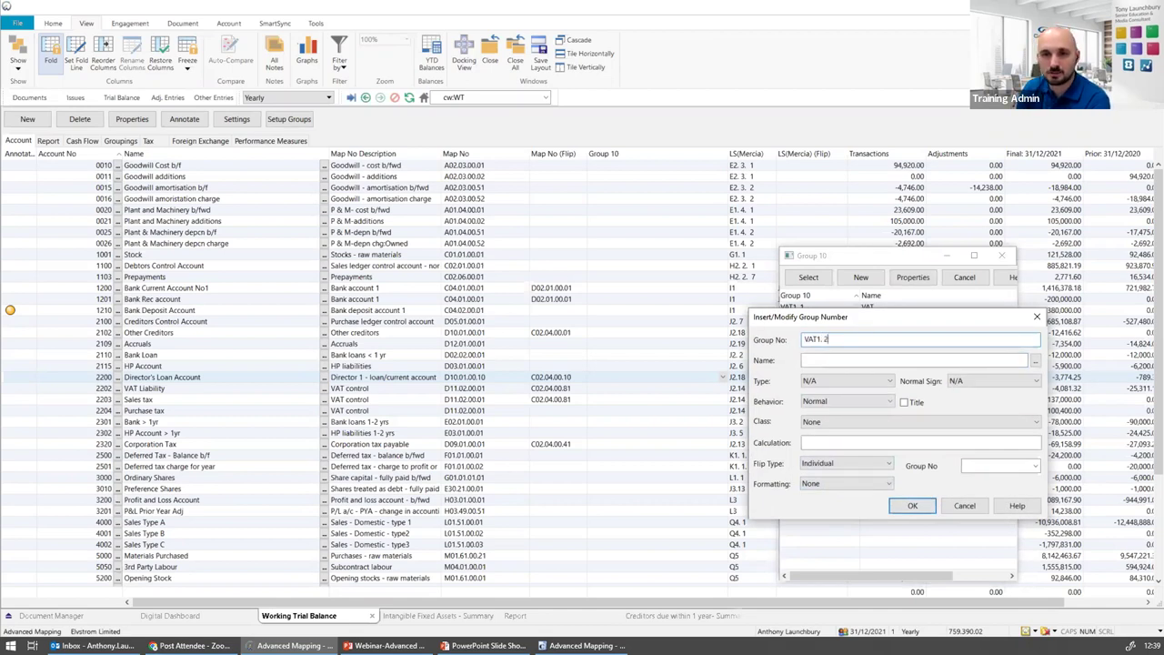
key(Tab)
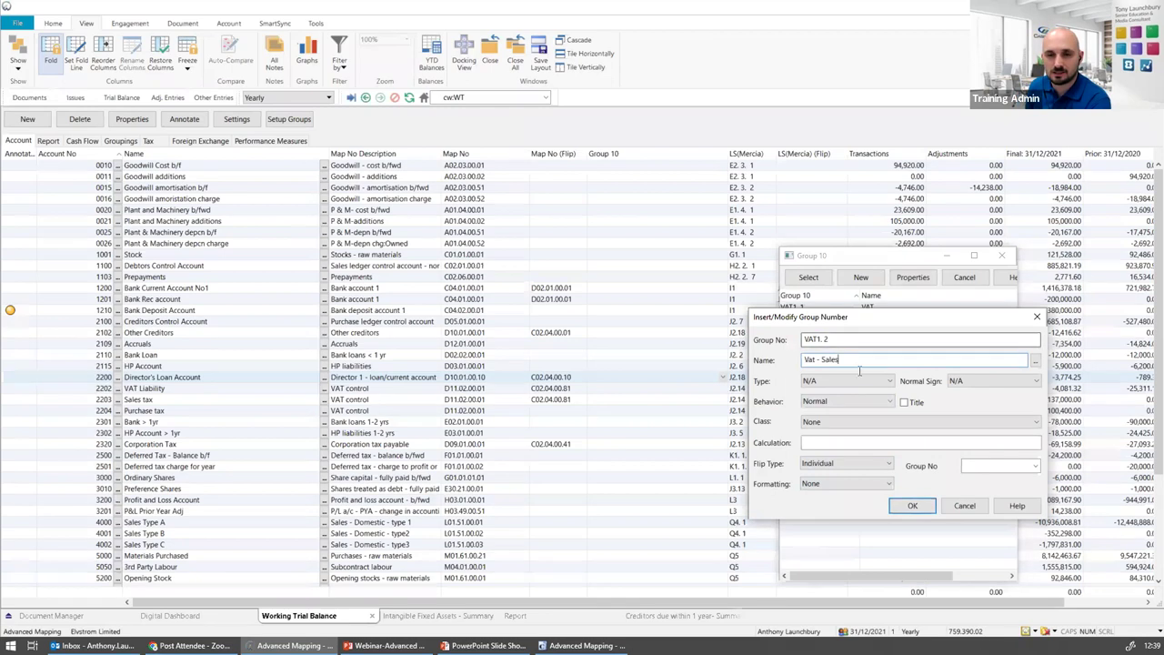
drag(821, 360, 843, 364)
text(CR)
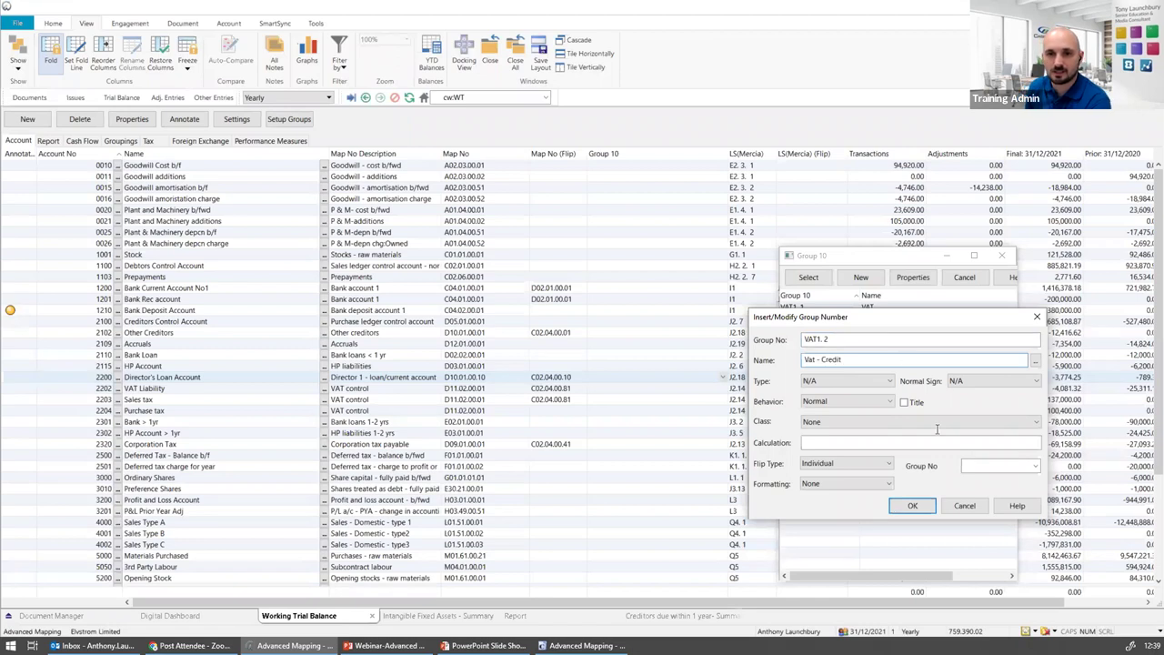
click(912, 506)
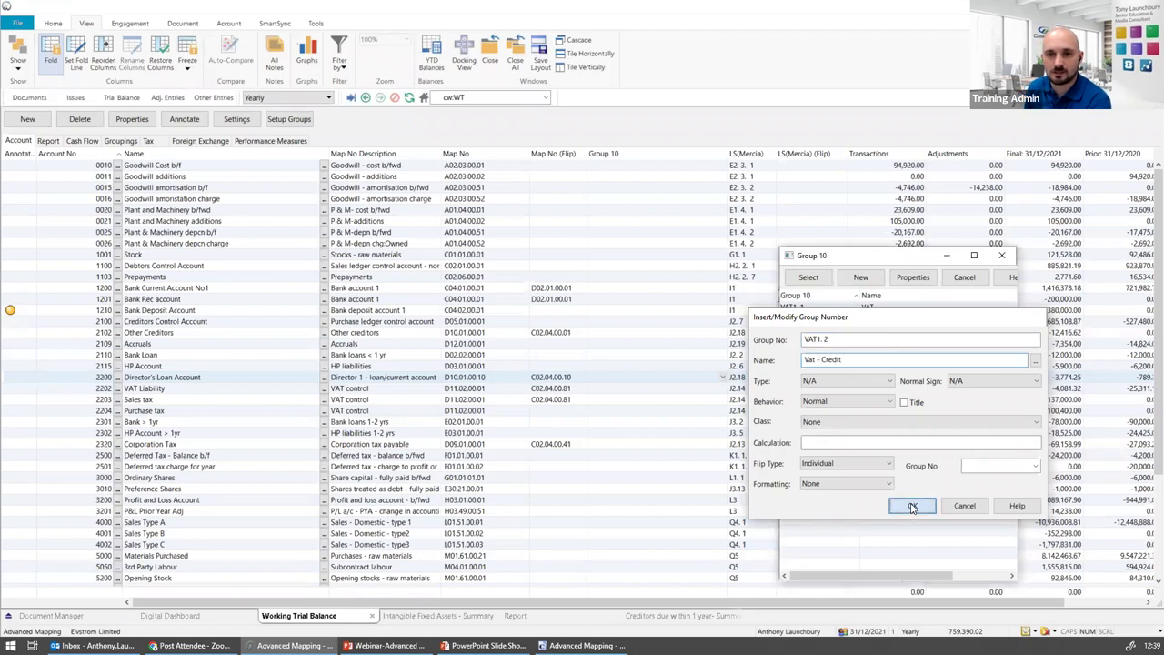
Add a third Group 10 number, VAT1.3, with the name VAT - Debit
click(860, 277)
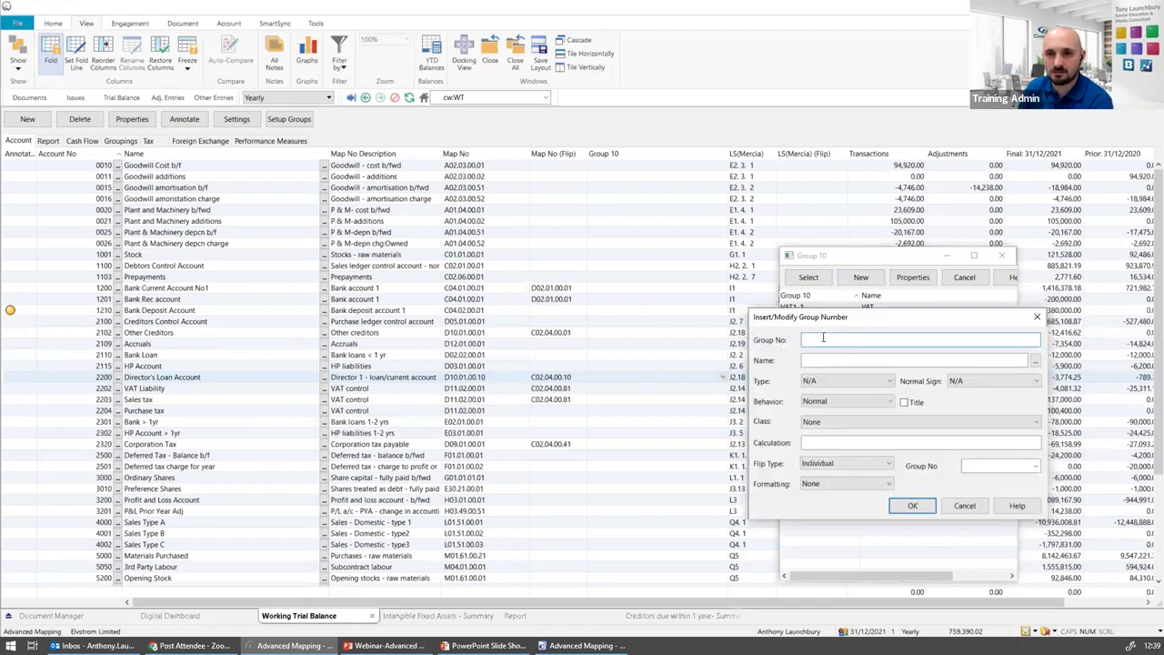
drag(819, 323, 814, 361)
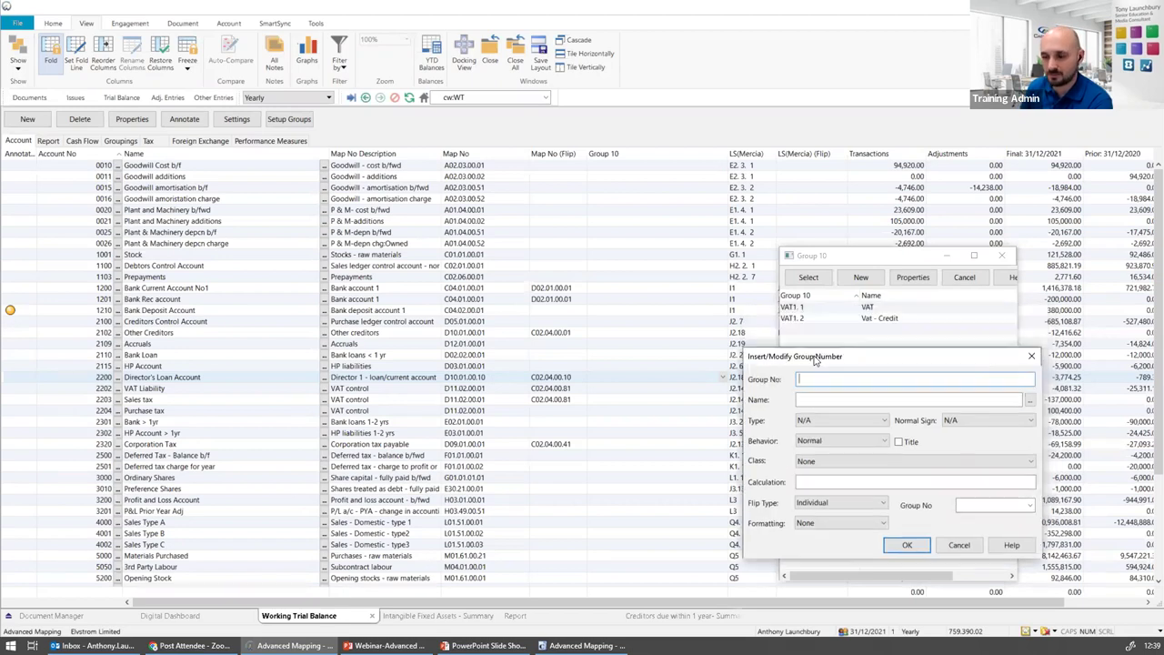
text(VAT1 . 3)
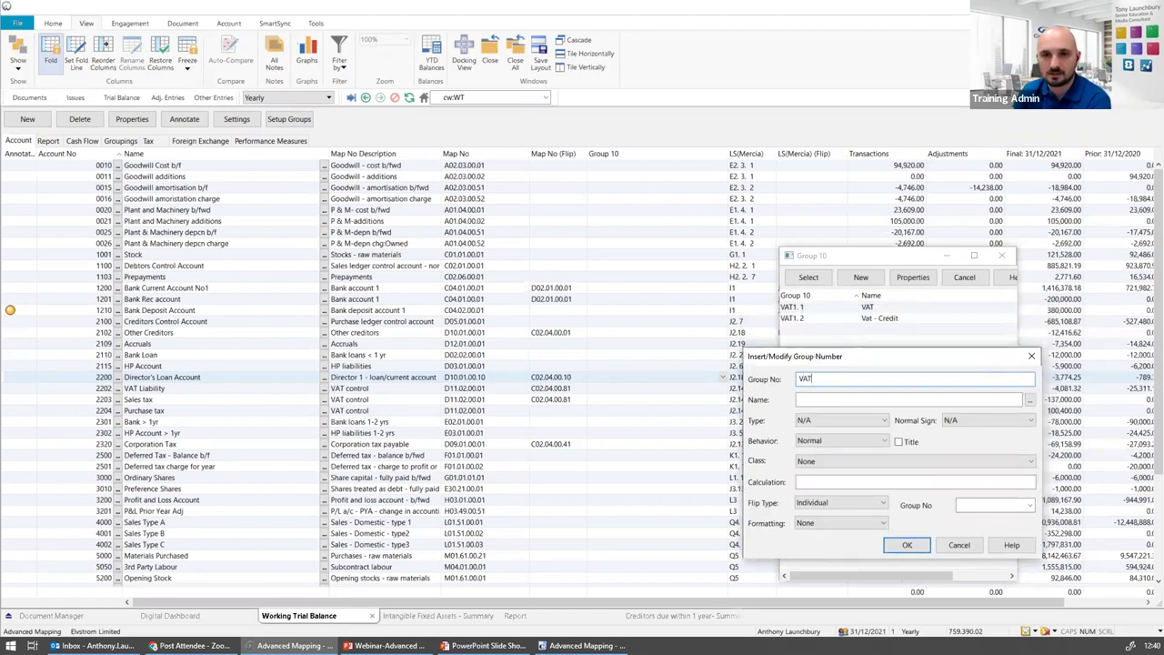
click(819, 379)
key(BackSpace)
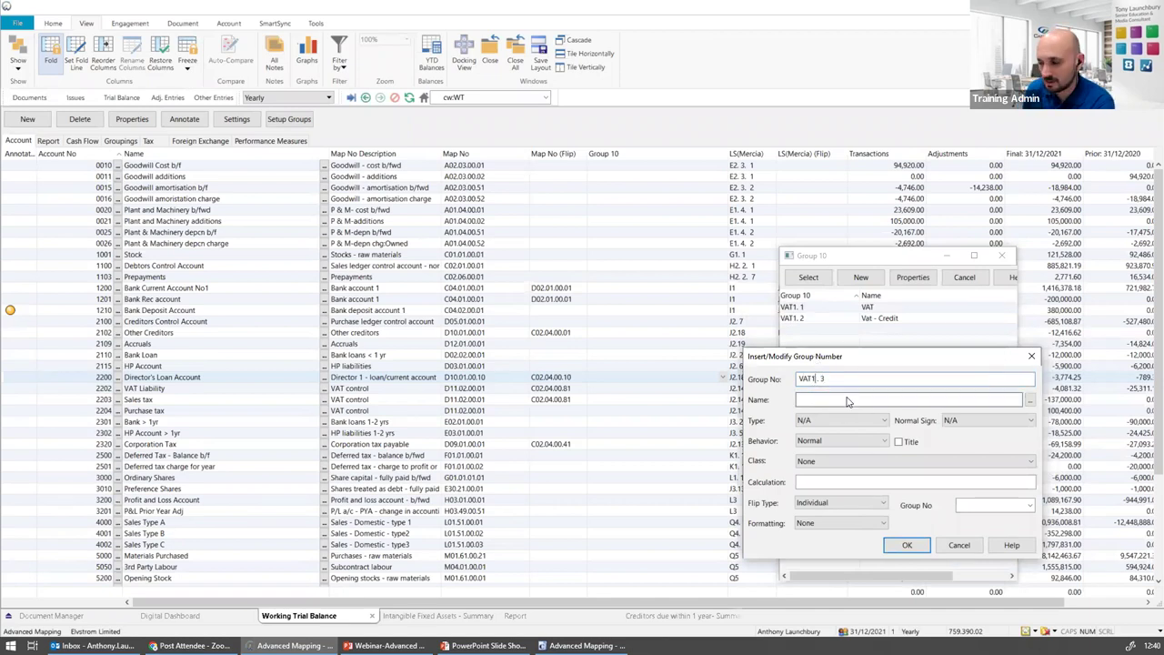
click(851, 400)
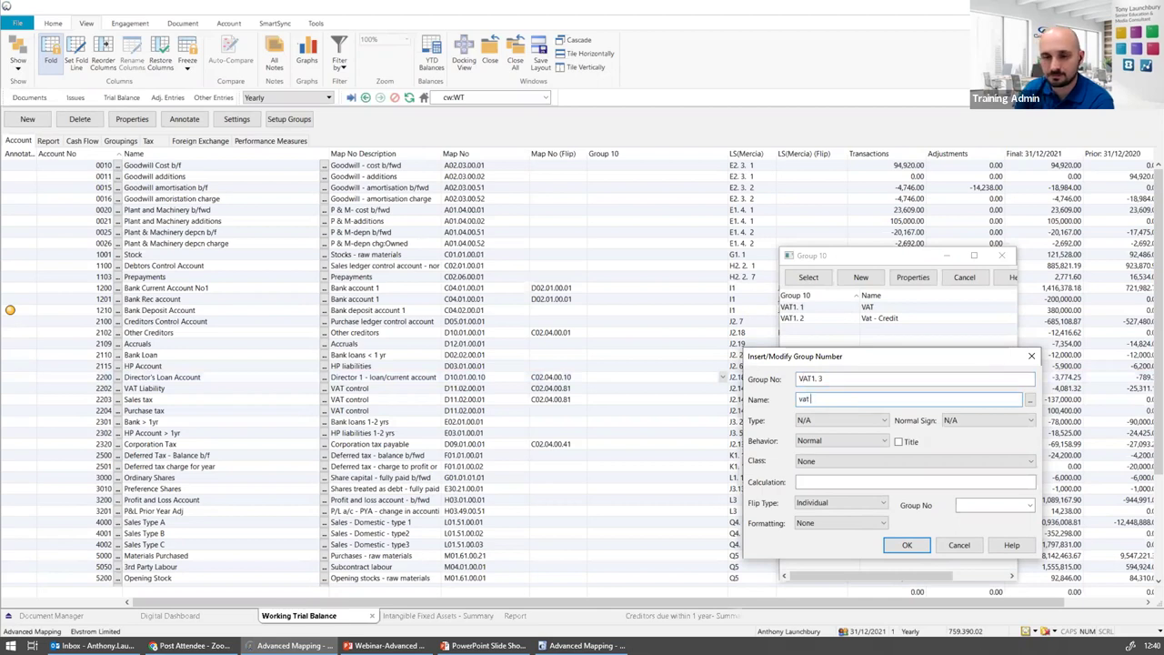
double_click(806, 399)
text(V)
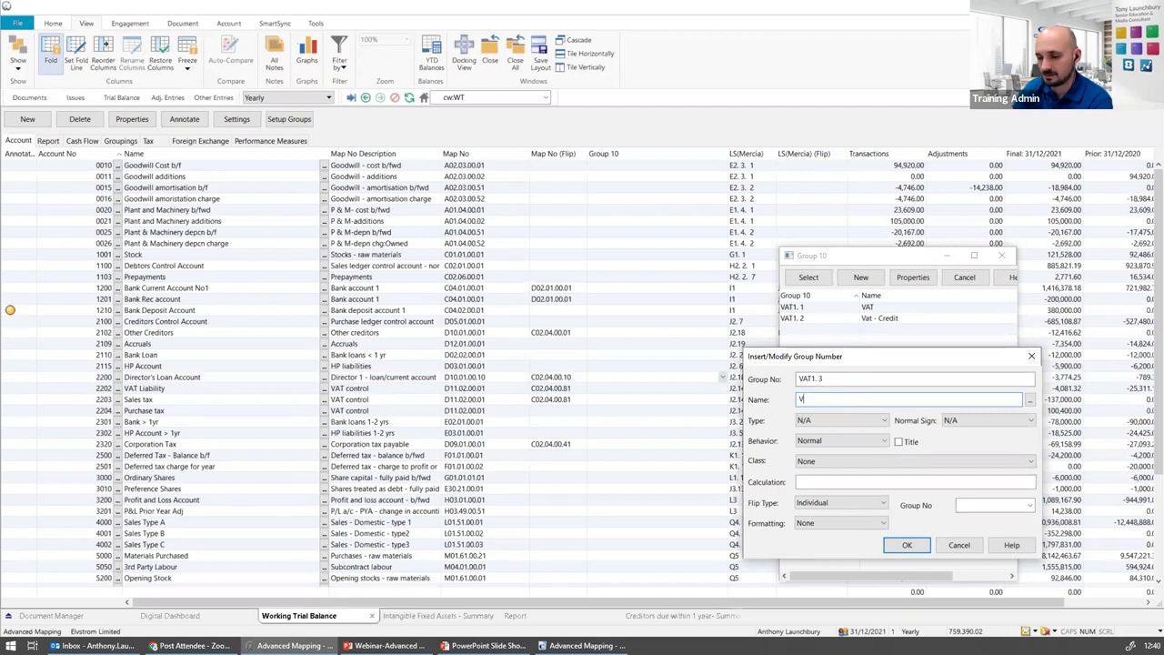
text(AT )
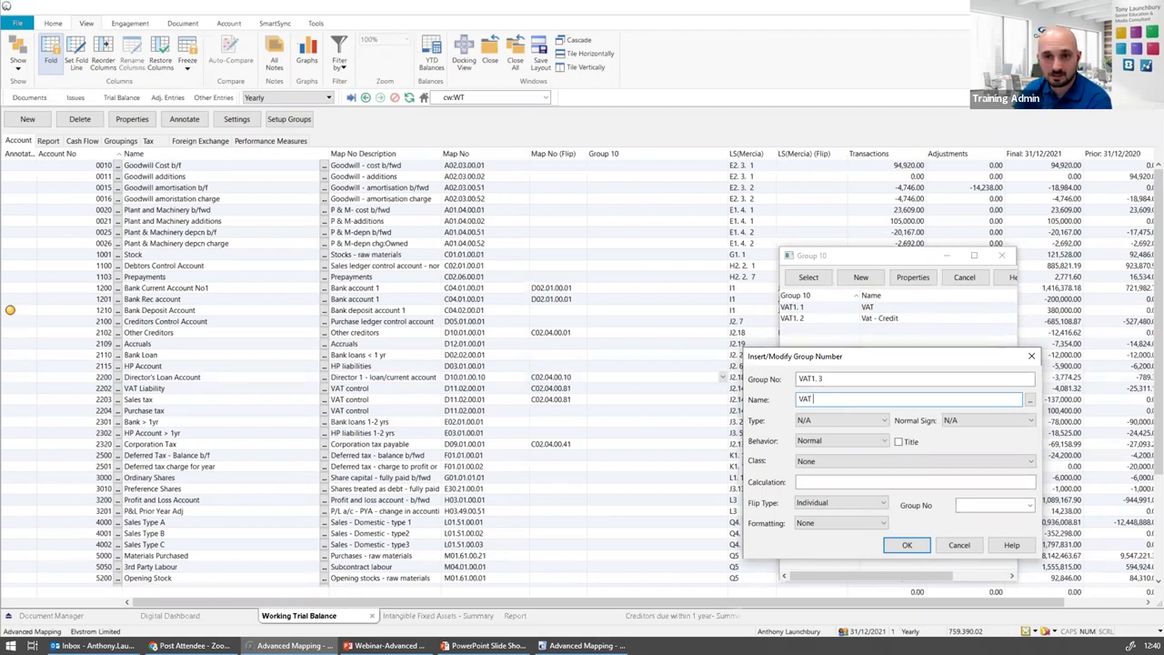
text(- )
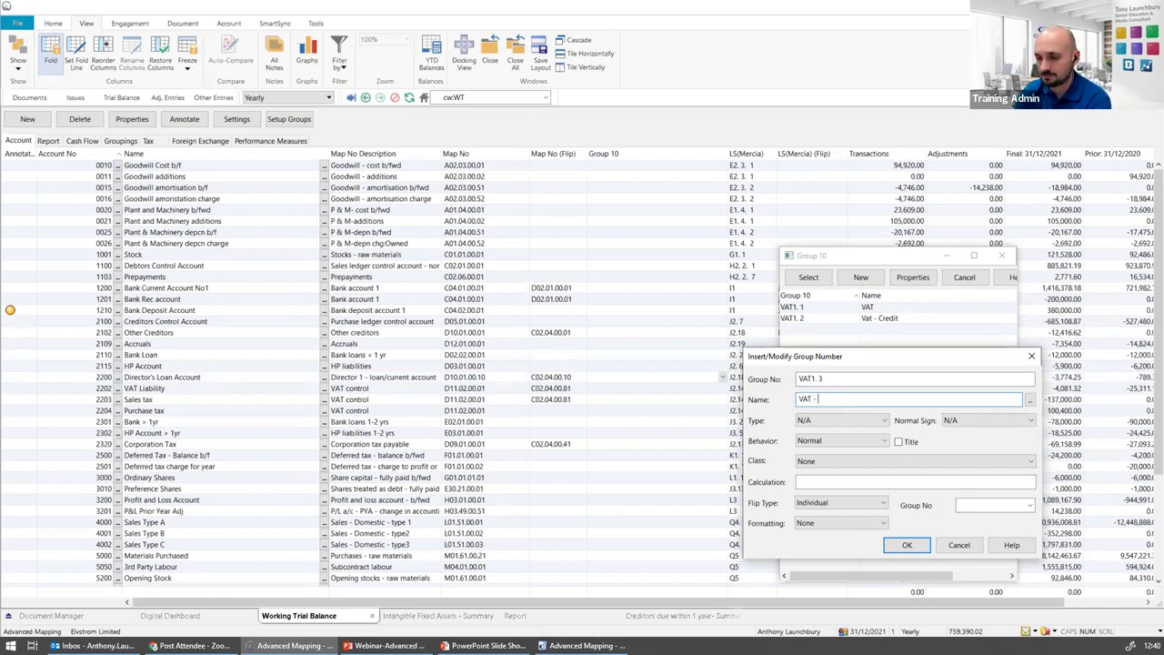
text(Debit)
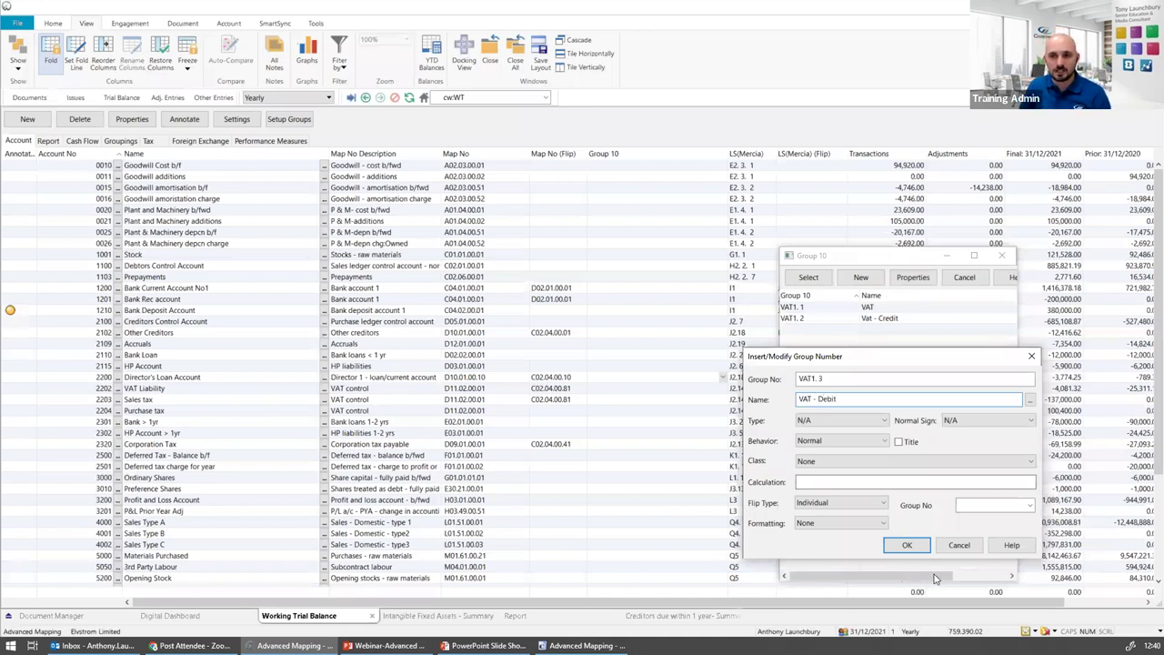
click(906, 545)
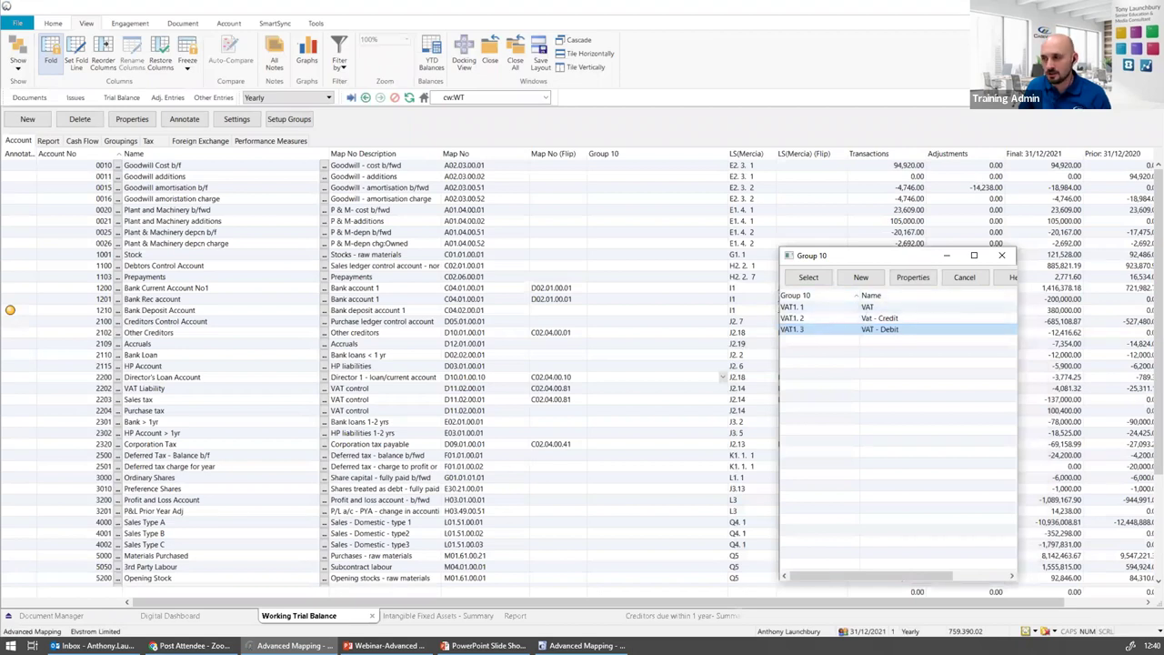
Rename the VAT1.2 group as VAT - Credit and close the Group 10 list without selecting a group
key(alt+Tab)
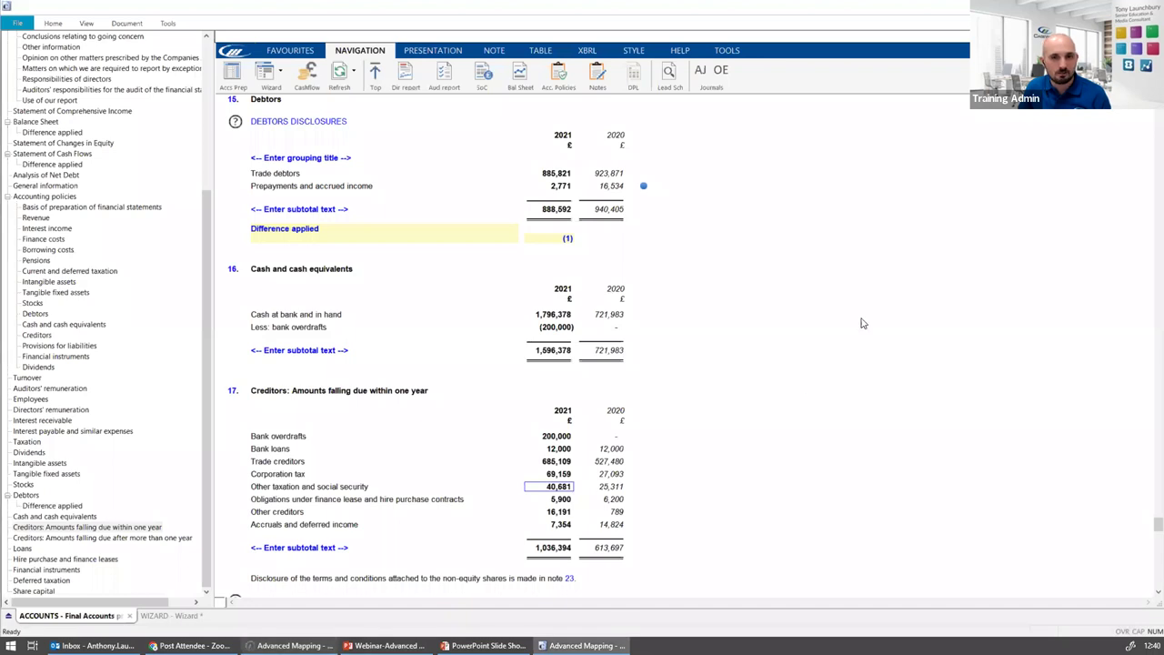
key(alt+Tab)
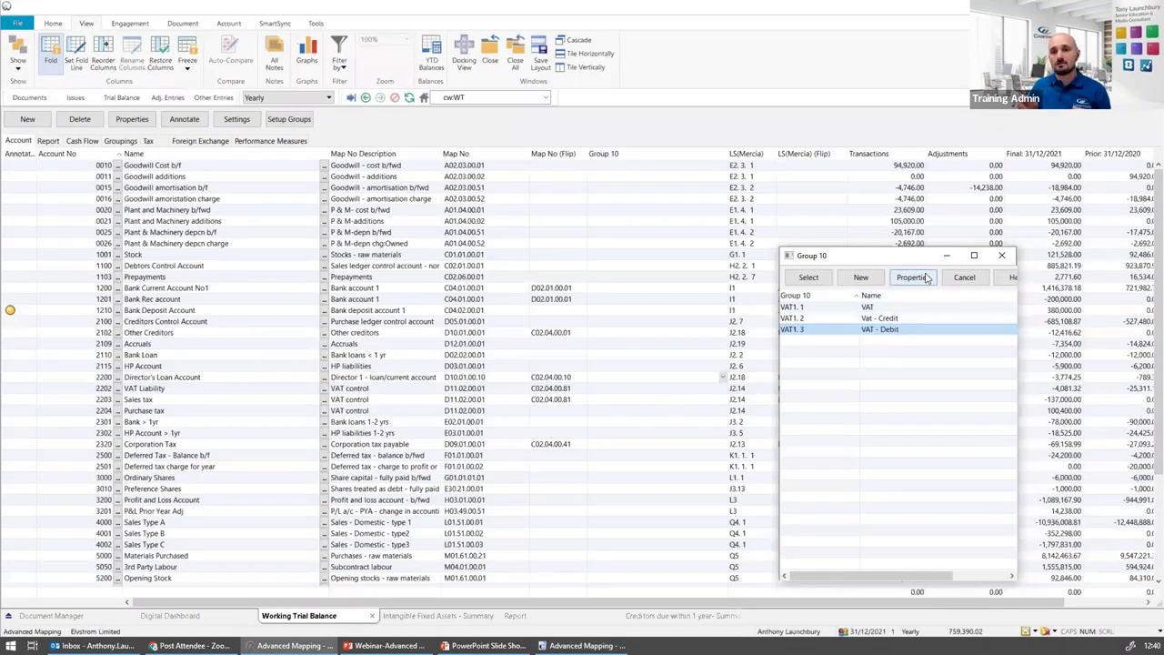
click(879, 319)
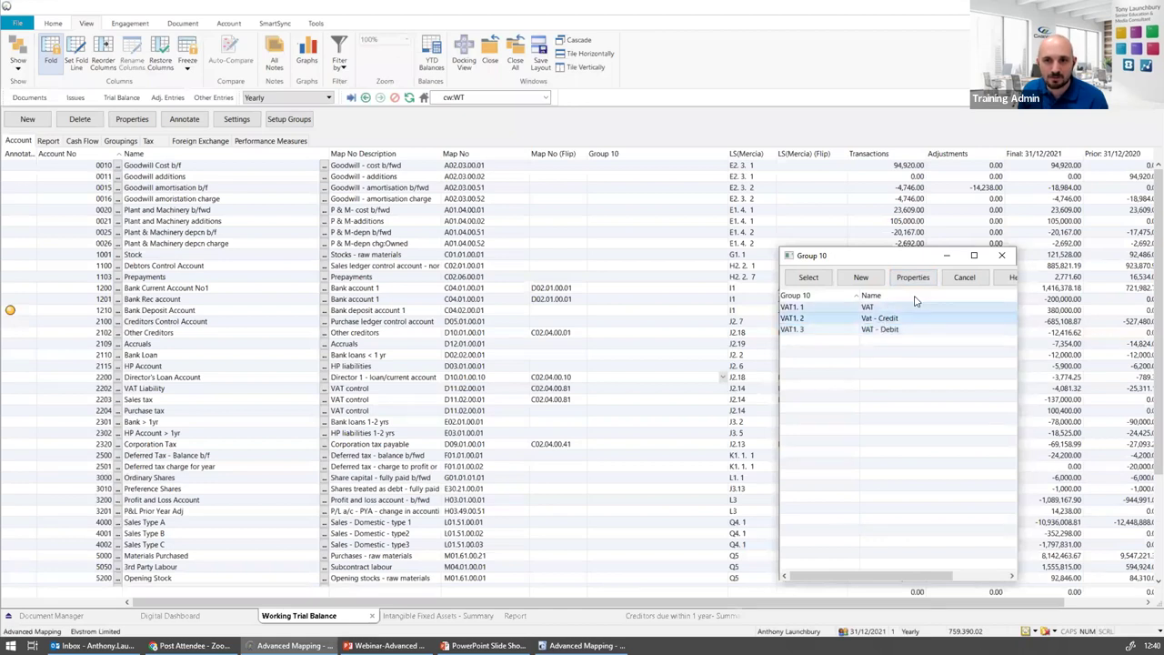
click(914, 277)
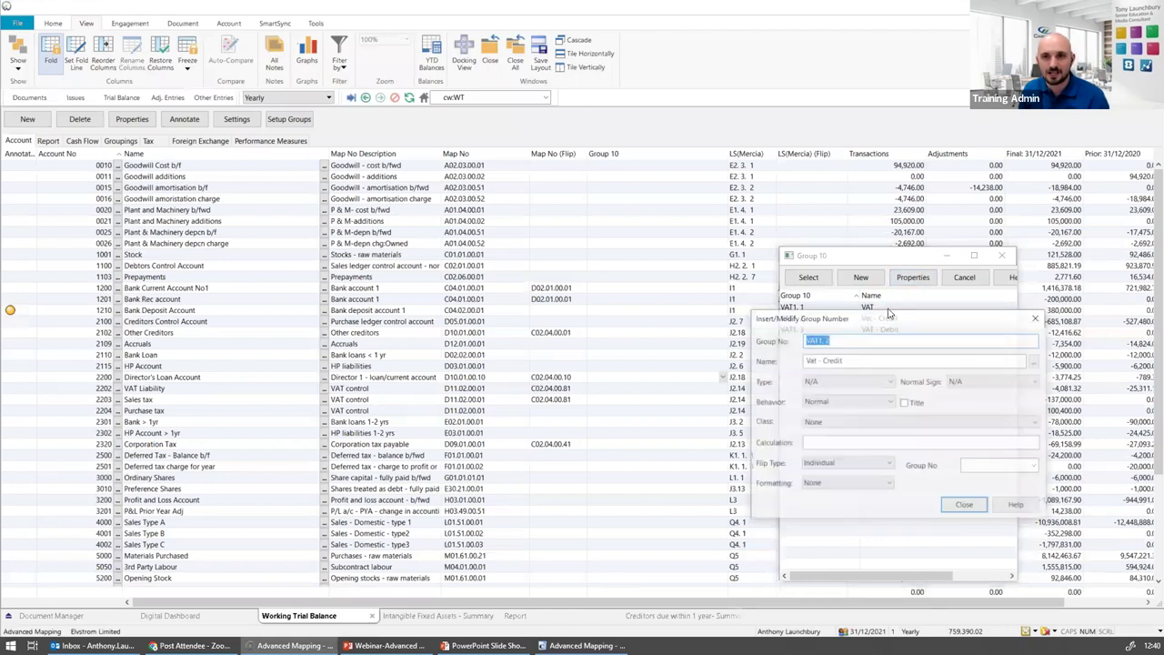
double_click(809, 359)
text(VAT)
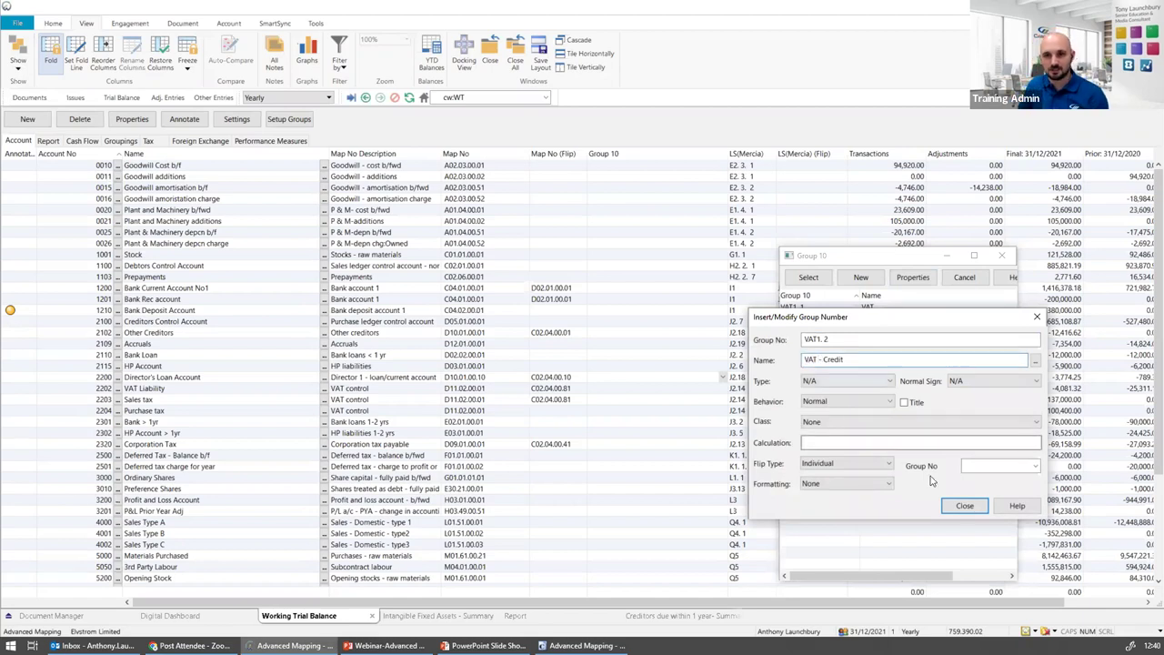
click(965, 505)
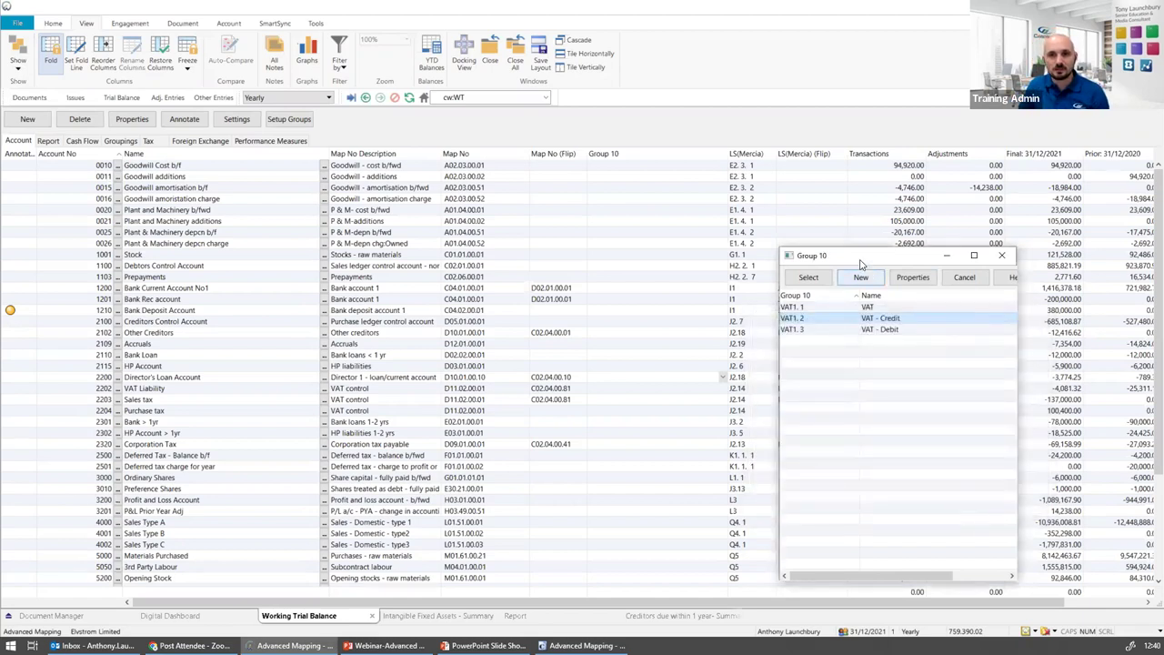
drag(904, 263, 931, 309)
click(962, 310)
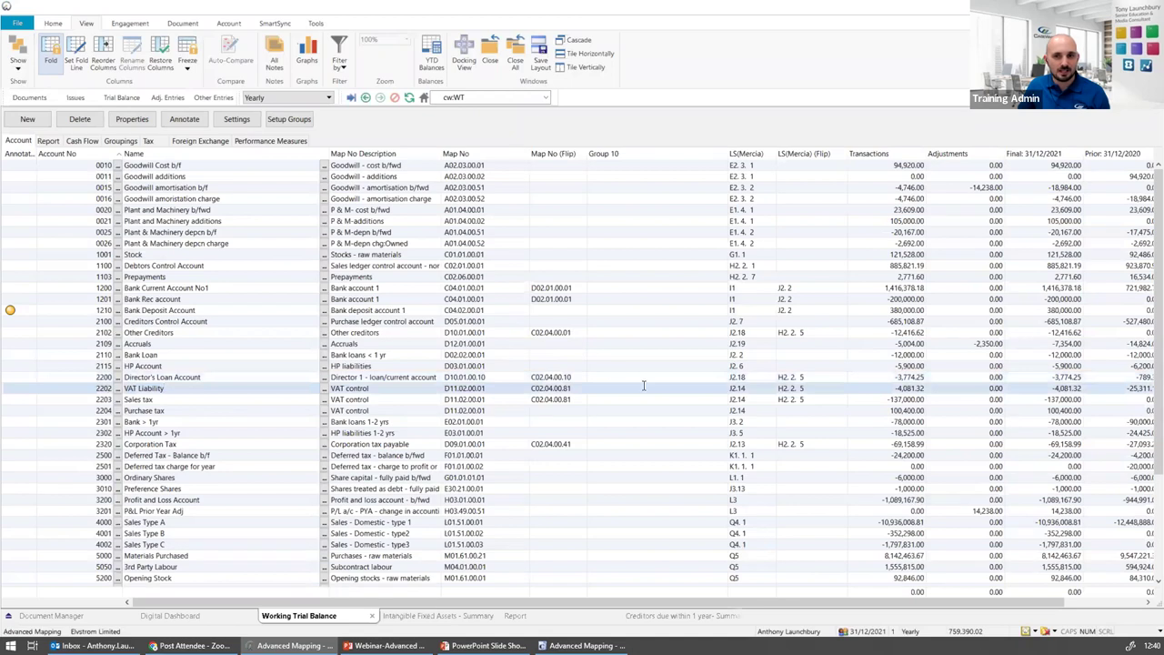
Assign the VAT - Credit group VAT1.2 to the VAT Liability and Sales tax accounts in the Group 10 column
click(725, 388)
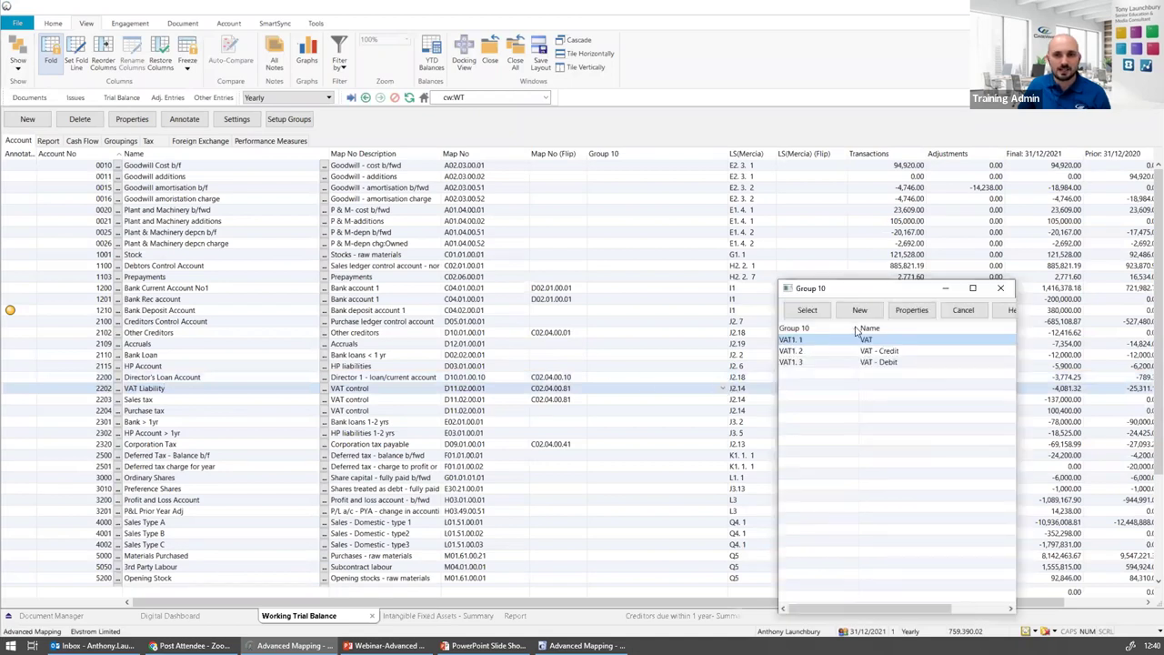
click(846, 351)
double_click(846, 351)
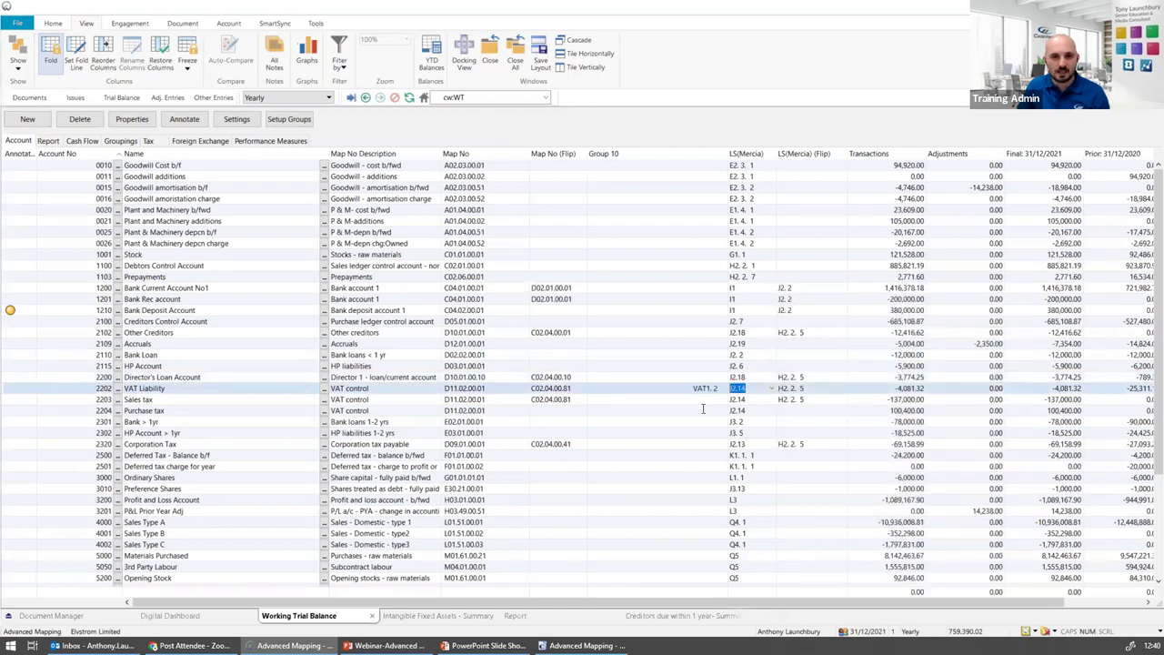
click(705, 401)
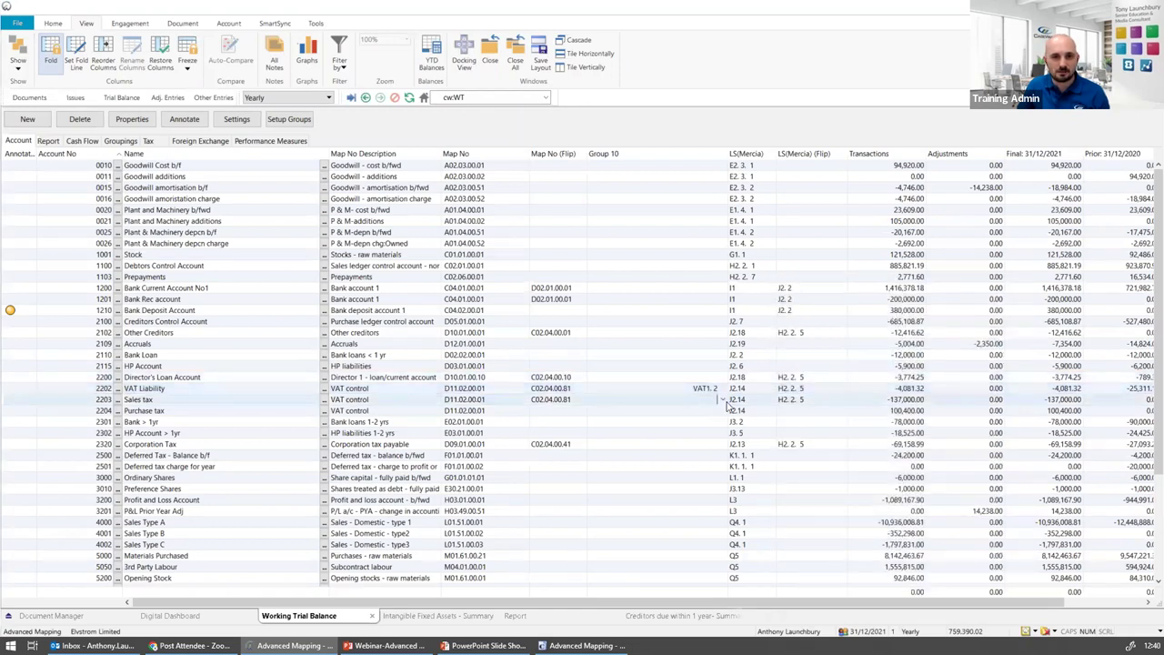
click(722, 400)
click(845, 351)
double_click(845, 351)
Assign the VAT - Debit group VAT1.3 to the Purchase tax account in the Group 10 column
click(726, 412)
click(725, 411)
click(836, 367)
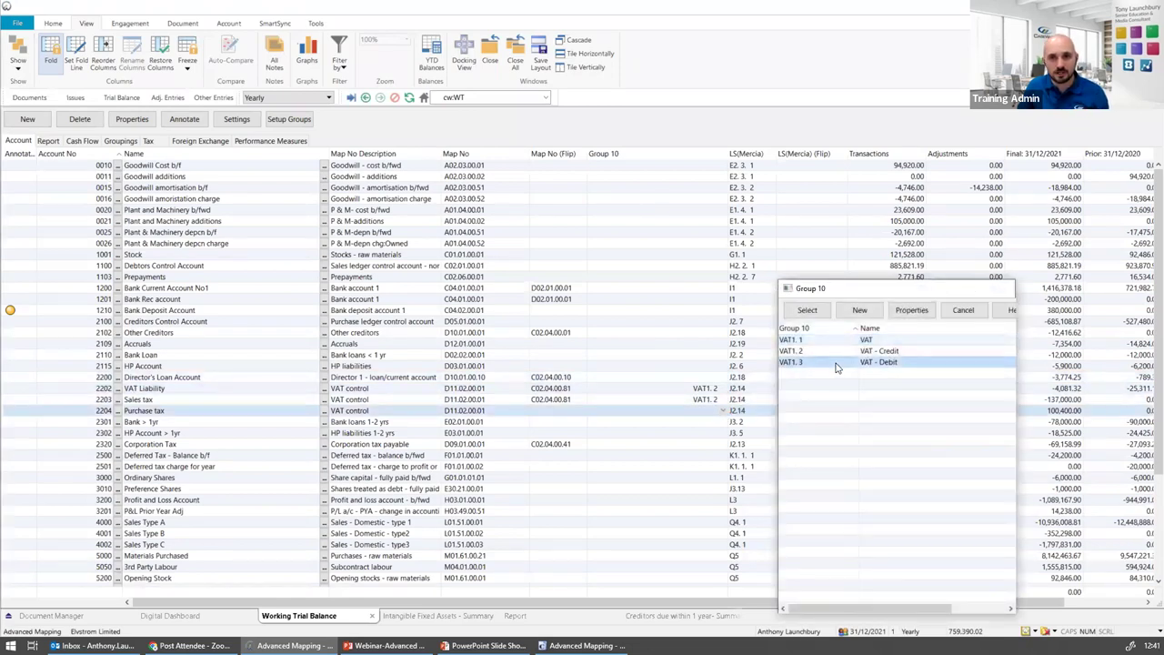
double_click(836, 362)
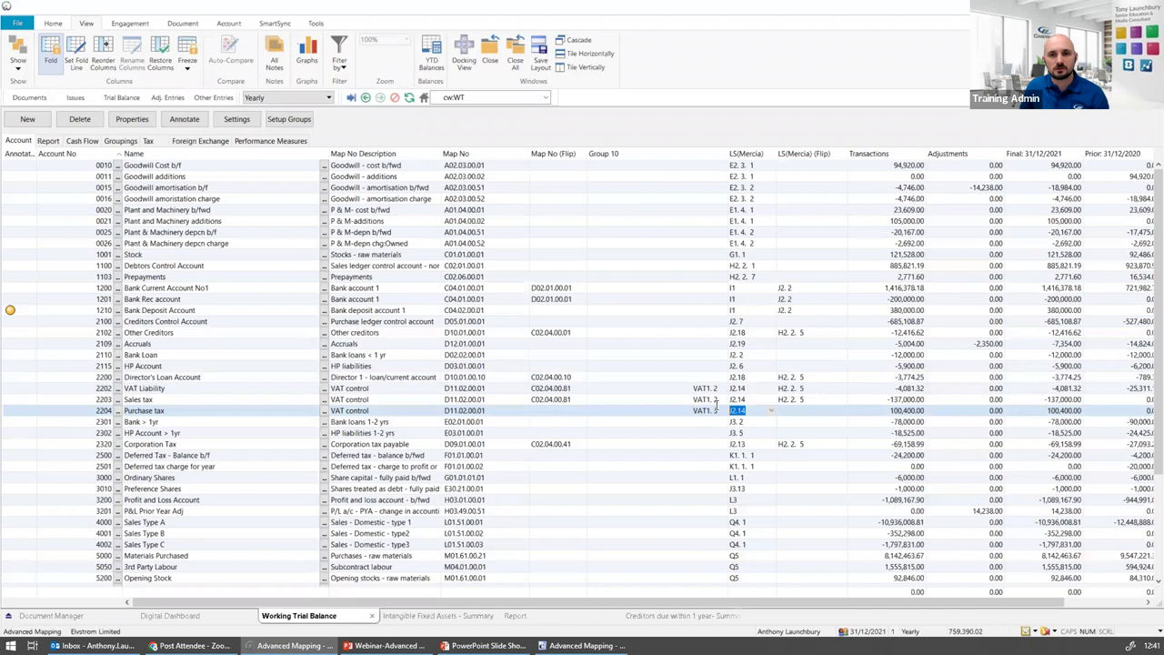
Highlight the LS(Mercia) groups of the Goodwill Cost b/f and Goodwill additions accounts to compare them
click(740, 165)
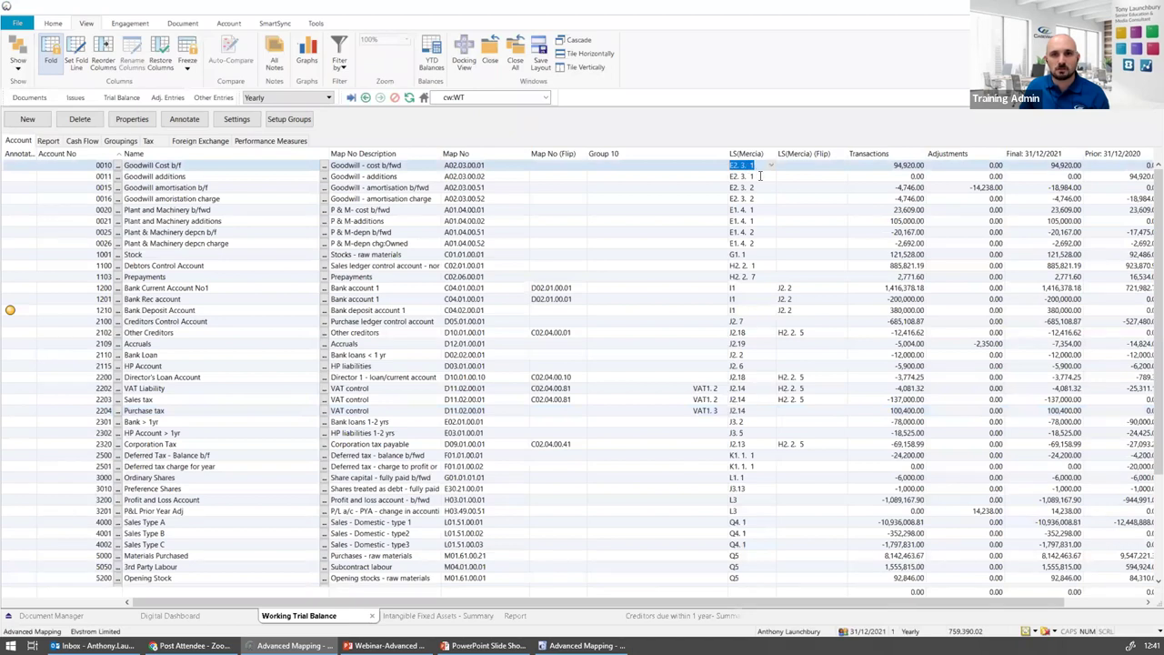
click(757, 176)
drag(757, 176, 751, 165)
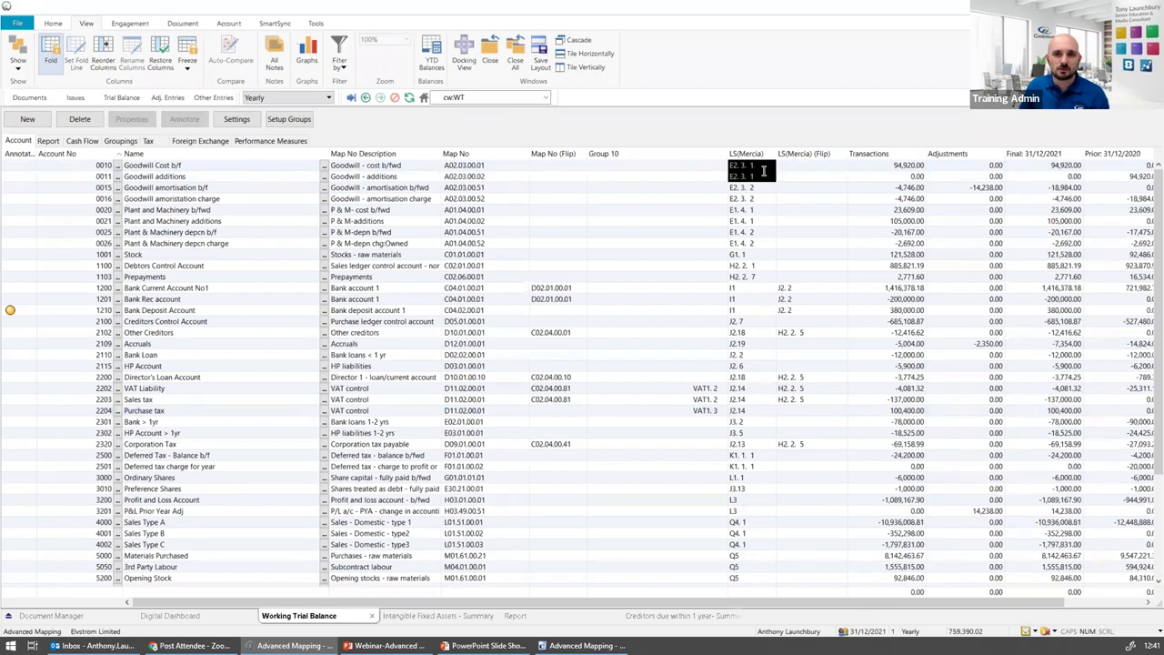
Highlight the LS(Mercia) groups of the Plant and Machinery b/fwd and additions accounts, and open the Document Manager
mouse_move(751, 198)
mouse_down()
mouse_move(733, 187)
mouse_move(733, 210)
mouse_up()
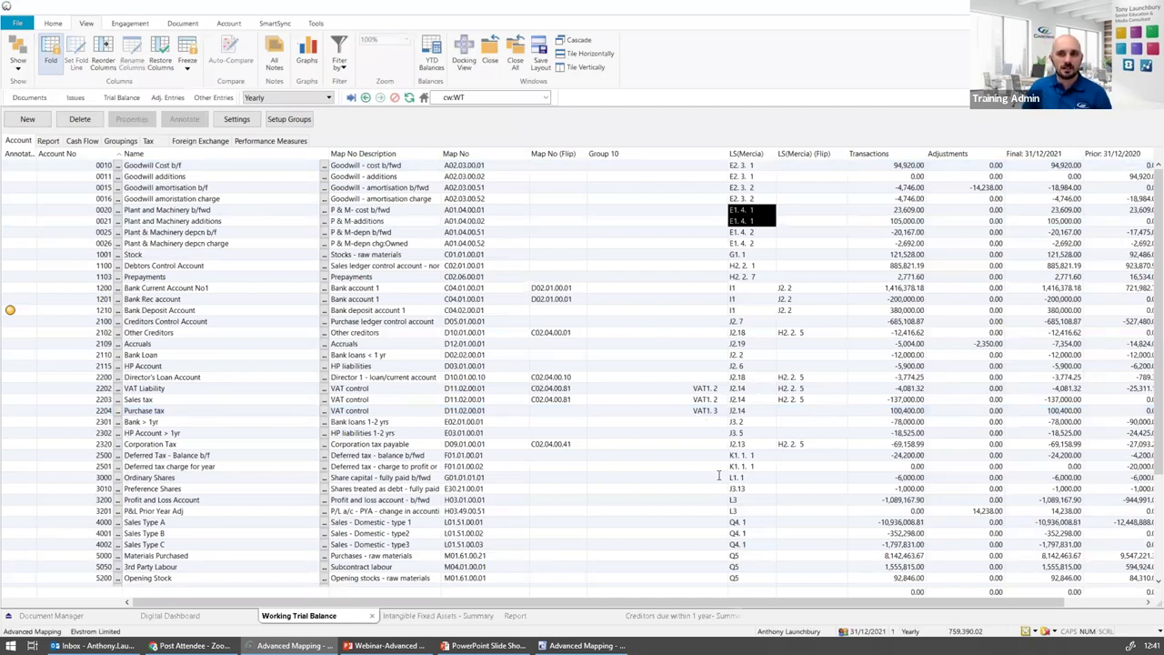
click(29, 97)
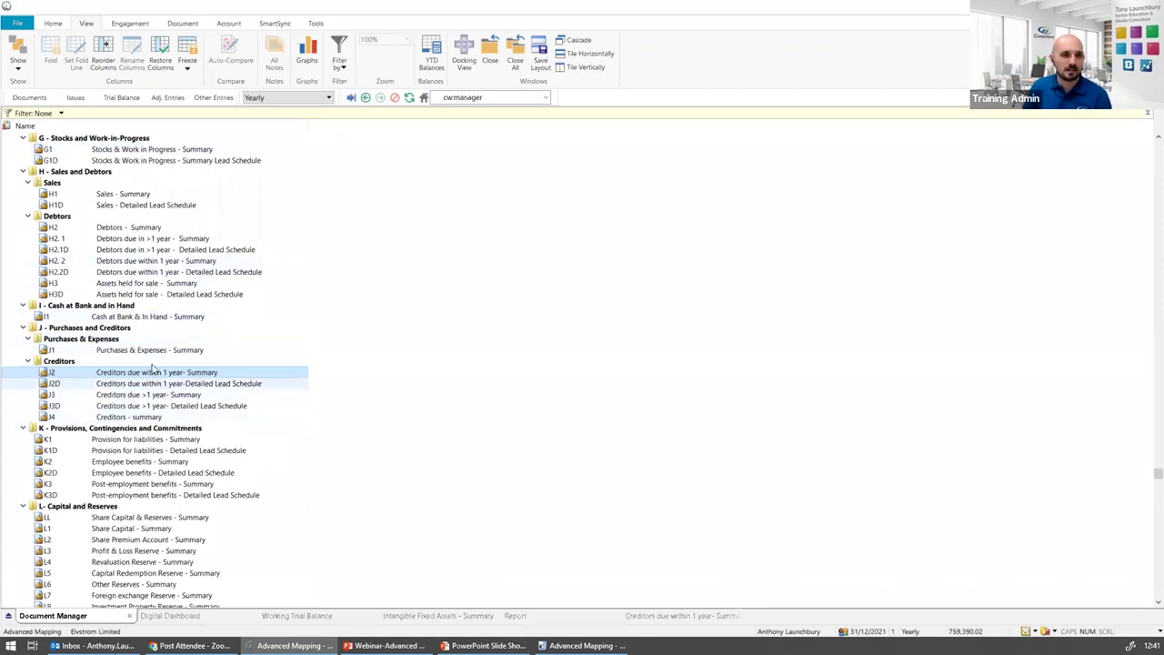
Show the document types that can be newly created from the J2 Creditors due within 1 year summary
right_click(74, 376)
mouse_move(150, 285)
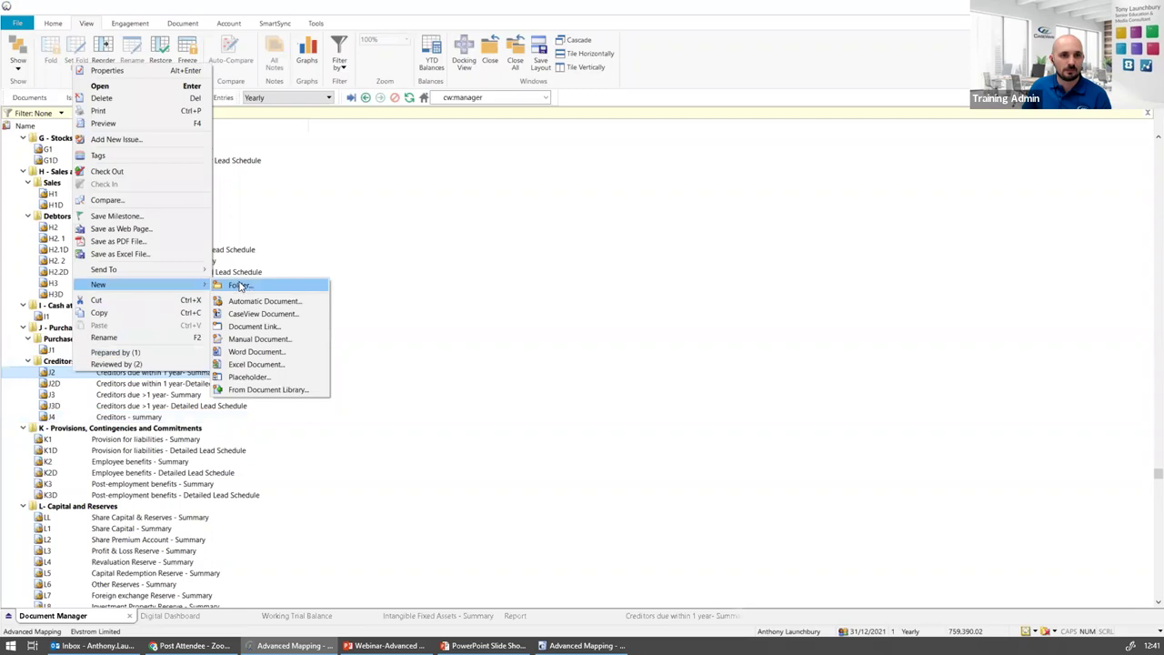
click(183, 399)
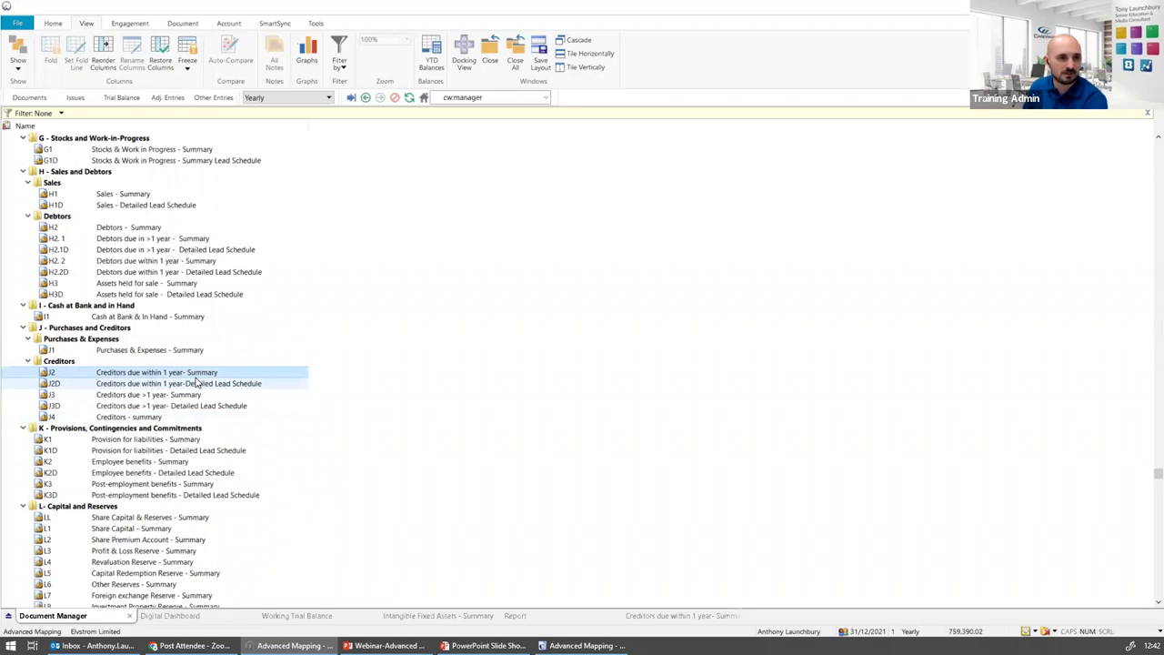
Copy the J2 Creditors due within 1 year summary lead schedule and paste it into the Accounts folder
right_click(198, 373)
click(254, 317)
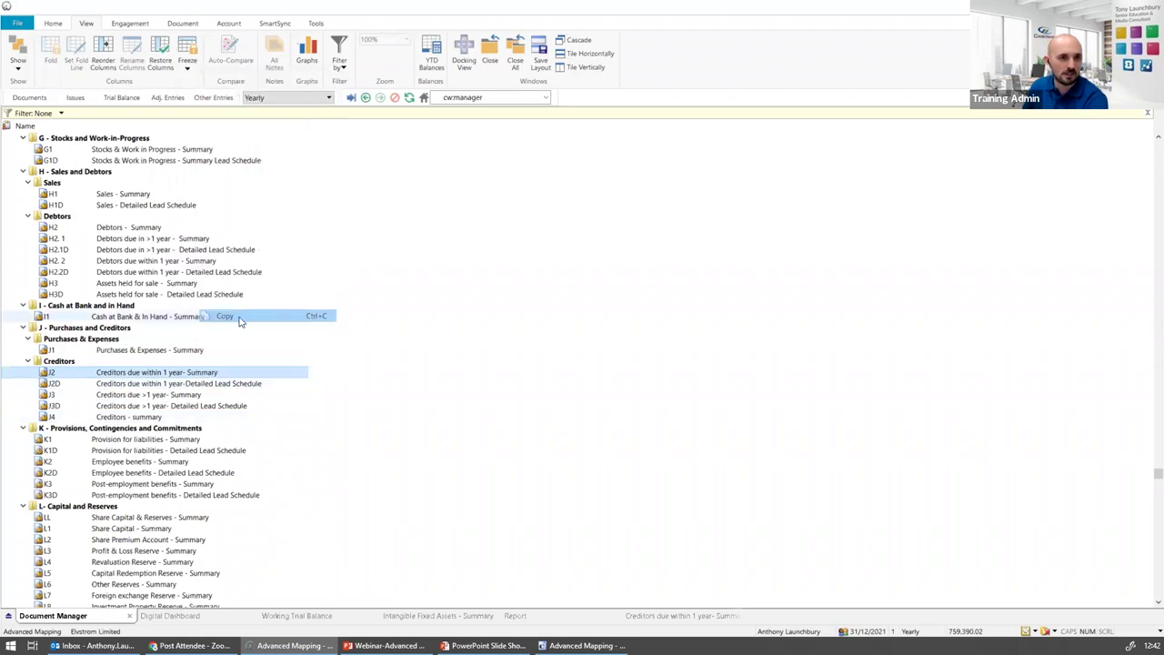
click(154, 261)
scroll(173, 264, up, 8)
scroll(173, 263, up, 7)
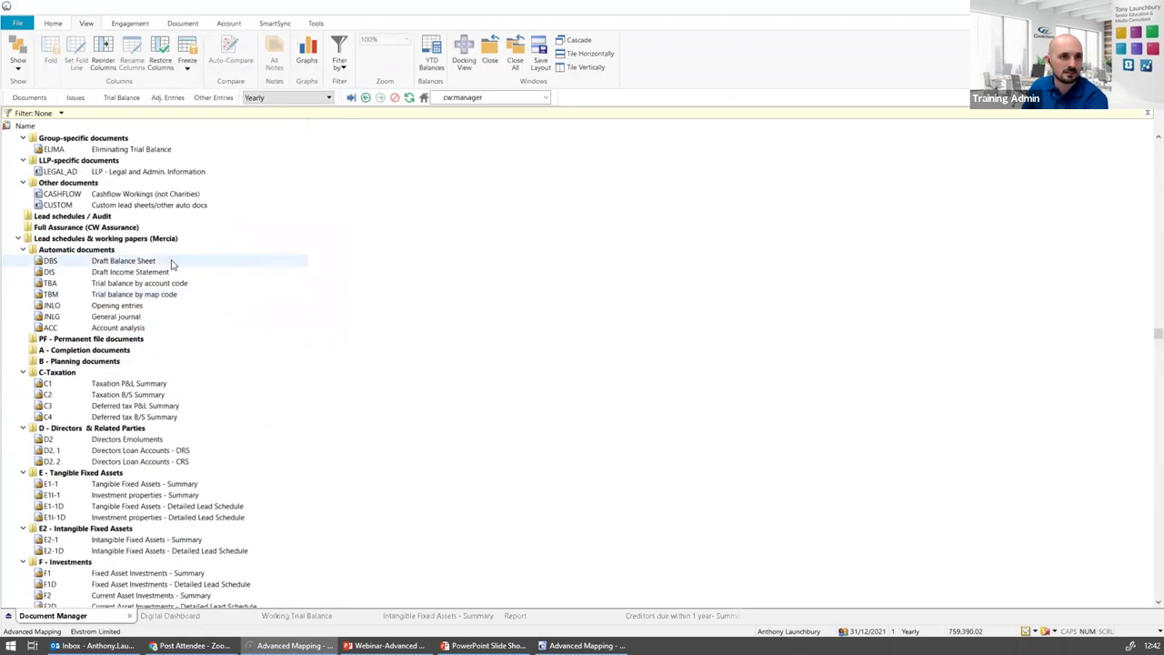
right_click(111, 139)
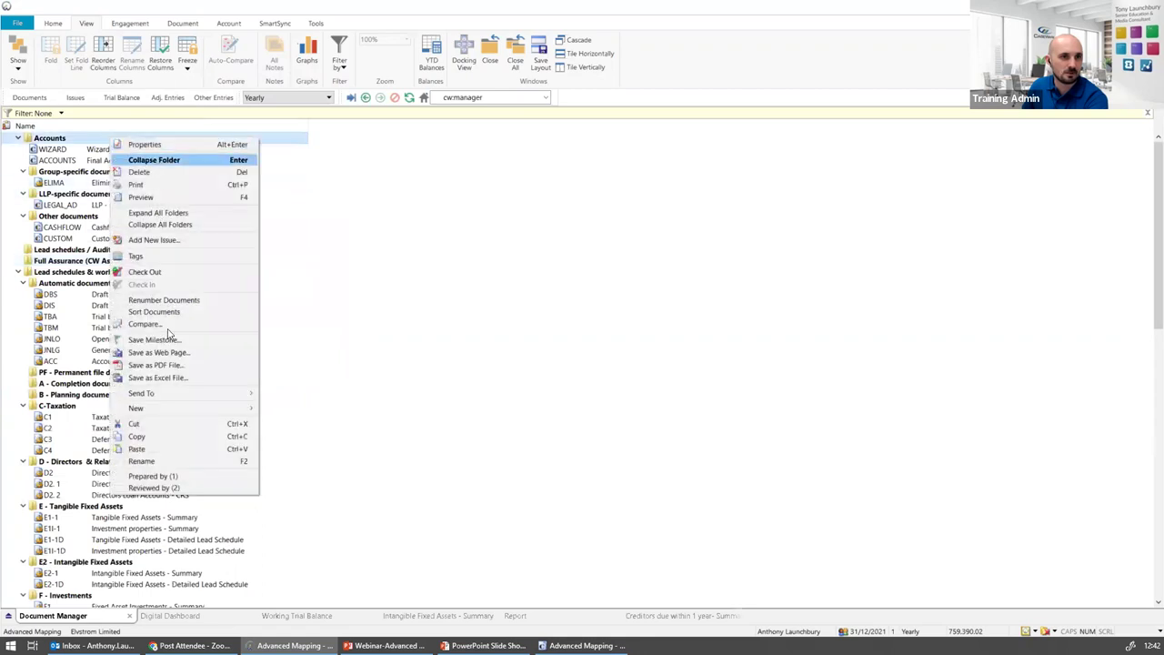
click(141, 449)
Open the properties of the pasted lead schedule in the Accounts folder and set both its number and name to VAT
right_click(135, 152)
key(Escape)
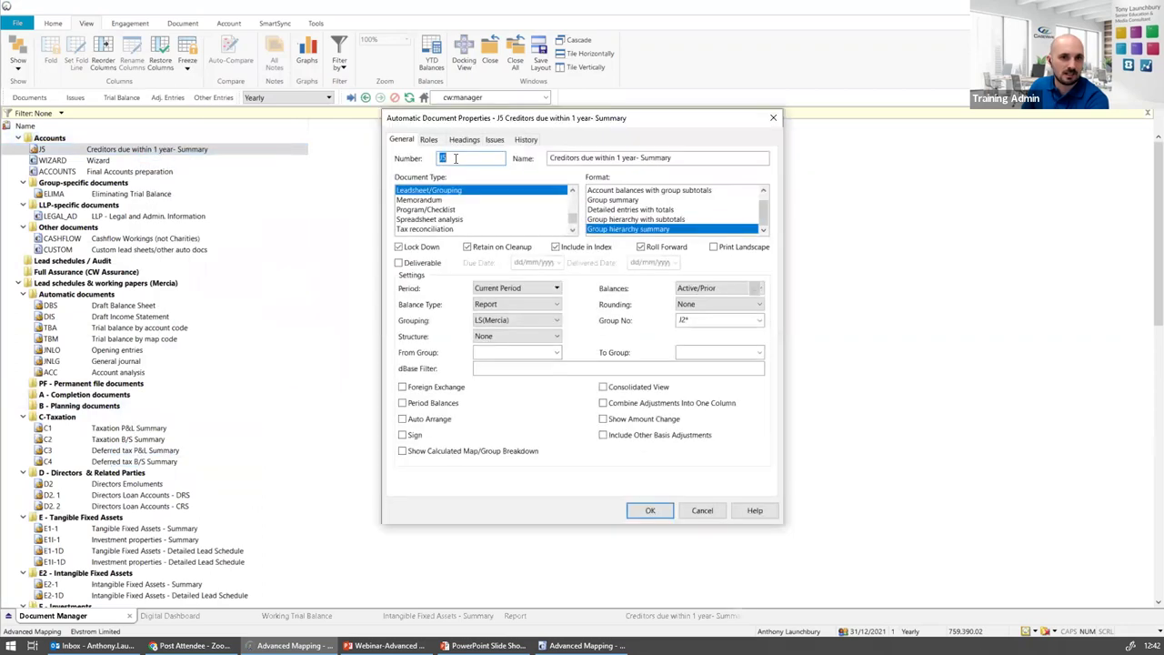
text(VAT)
key(Tab)
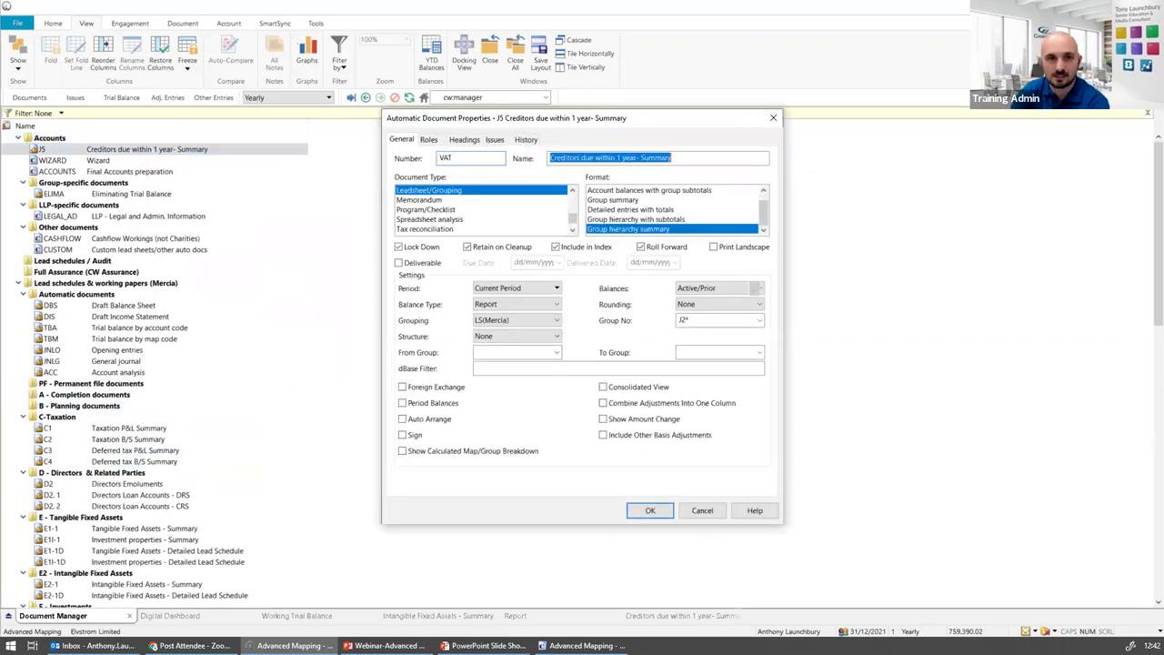
text(VAT)
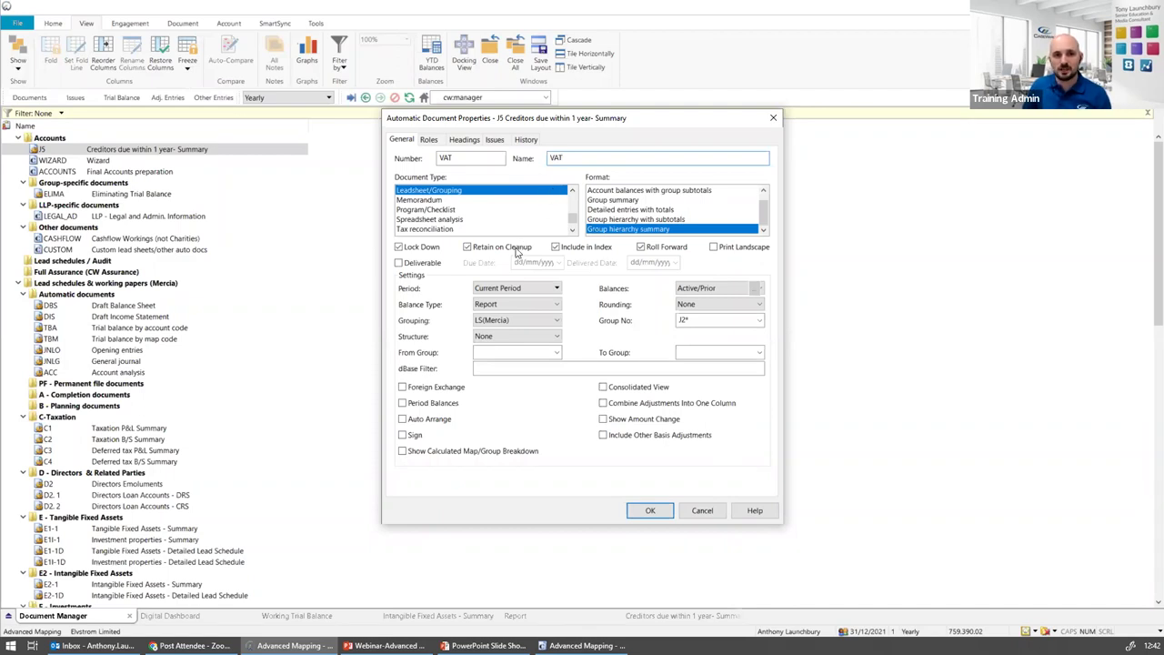
Set the VAT document's grouping to Group 10 and its group number to VAT1. 1, and apply the properties
click(493, 324)
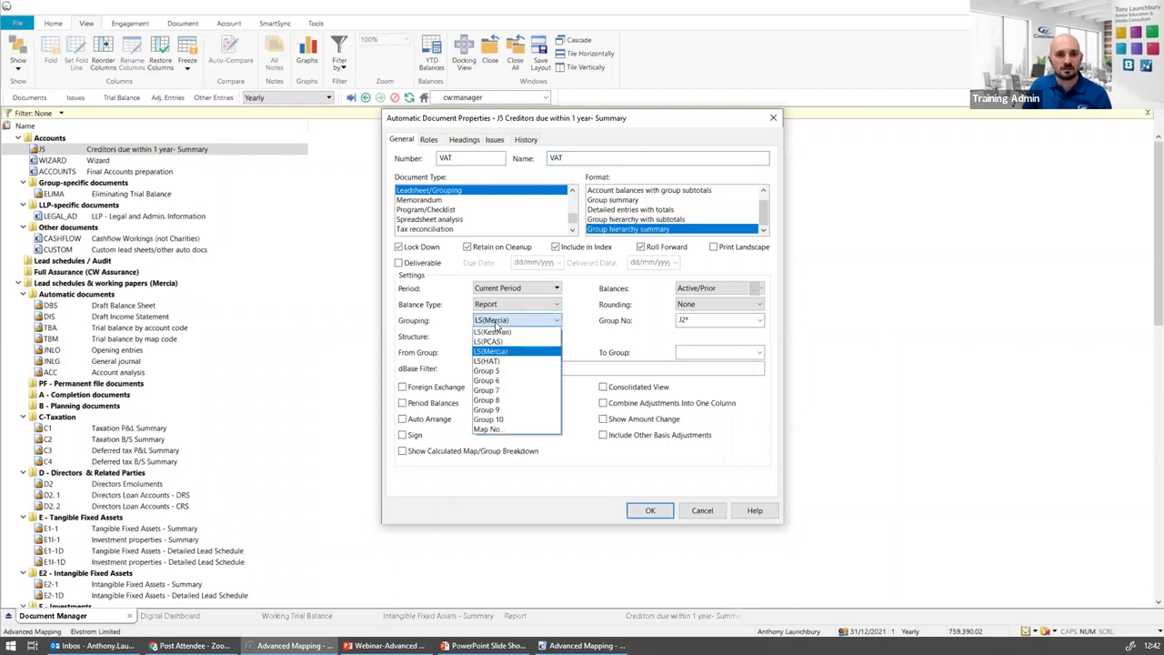
click(496, 420)
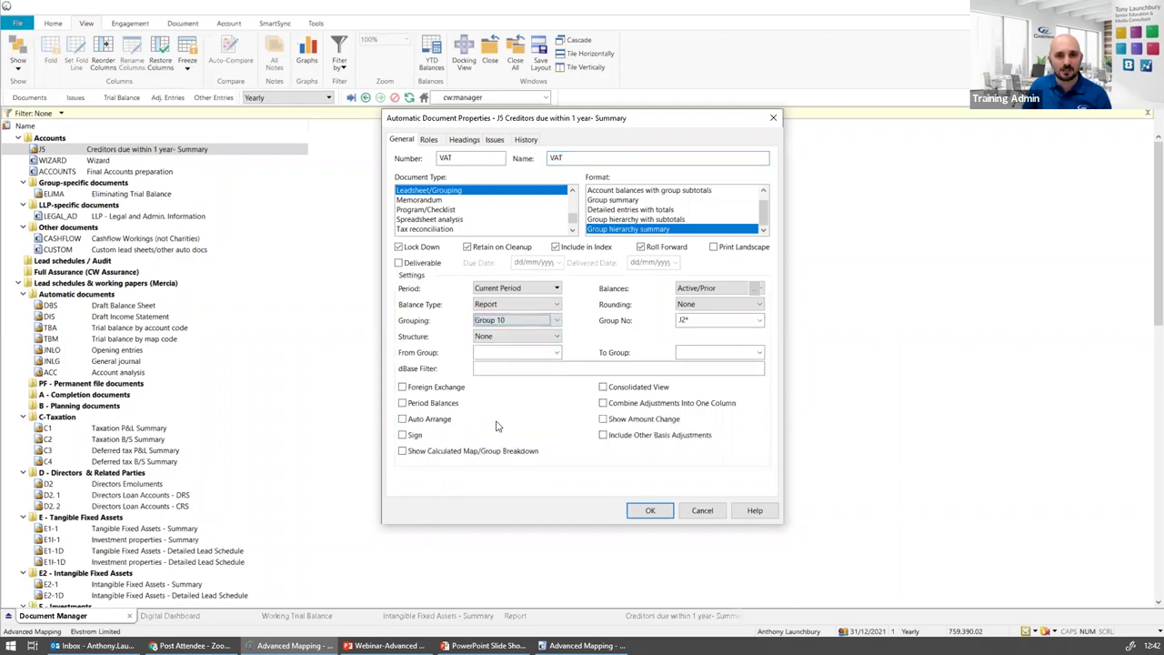
click(676, 321)
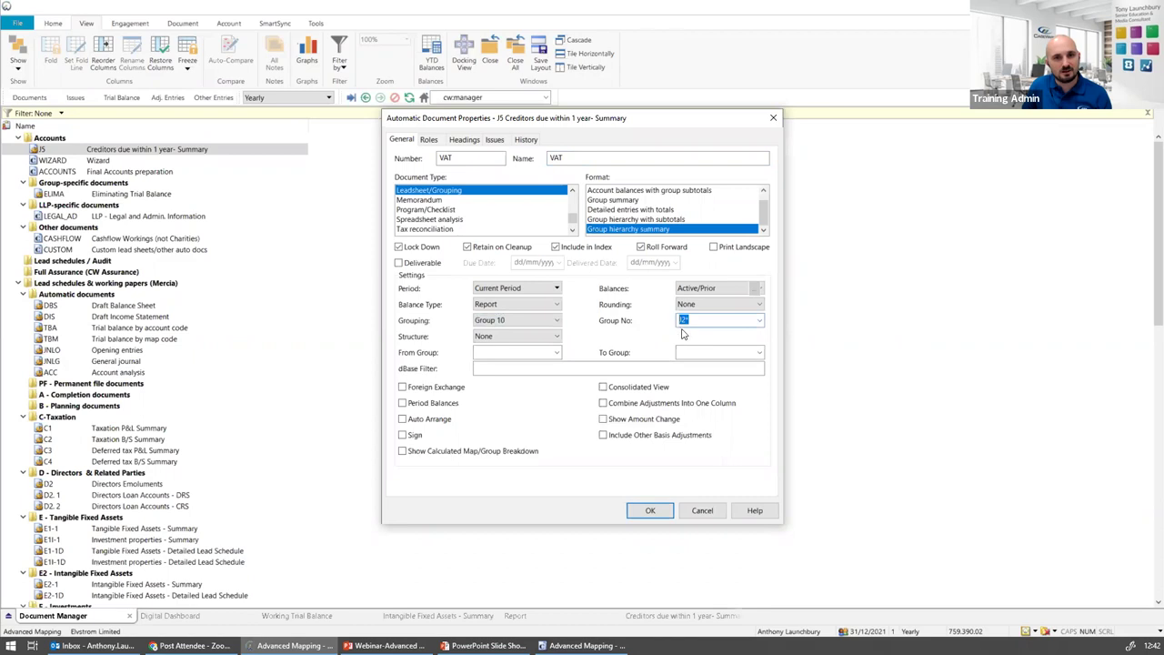
text(VAT)
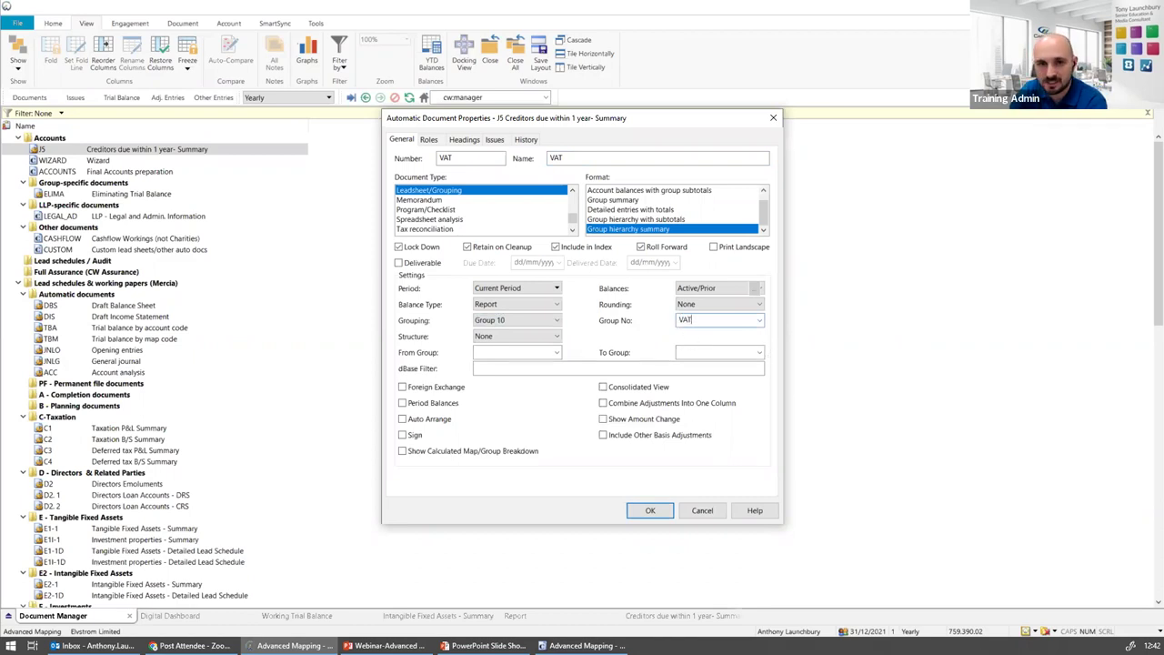
text(1)
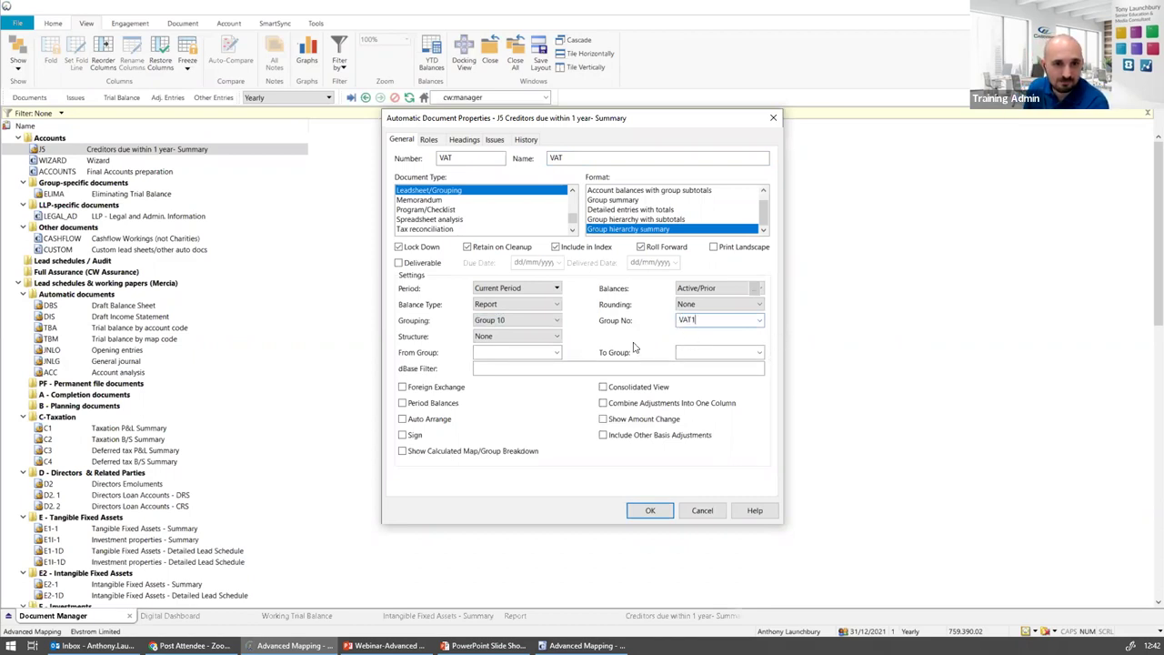
click(558, 341)
click(597, 338)
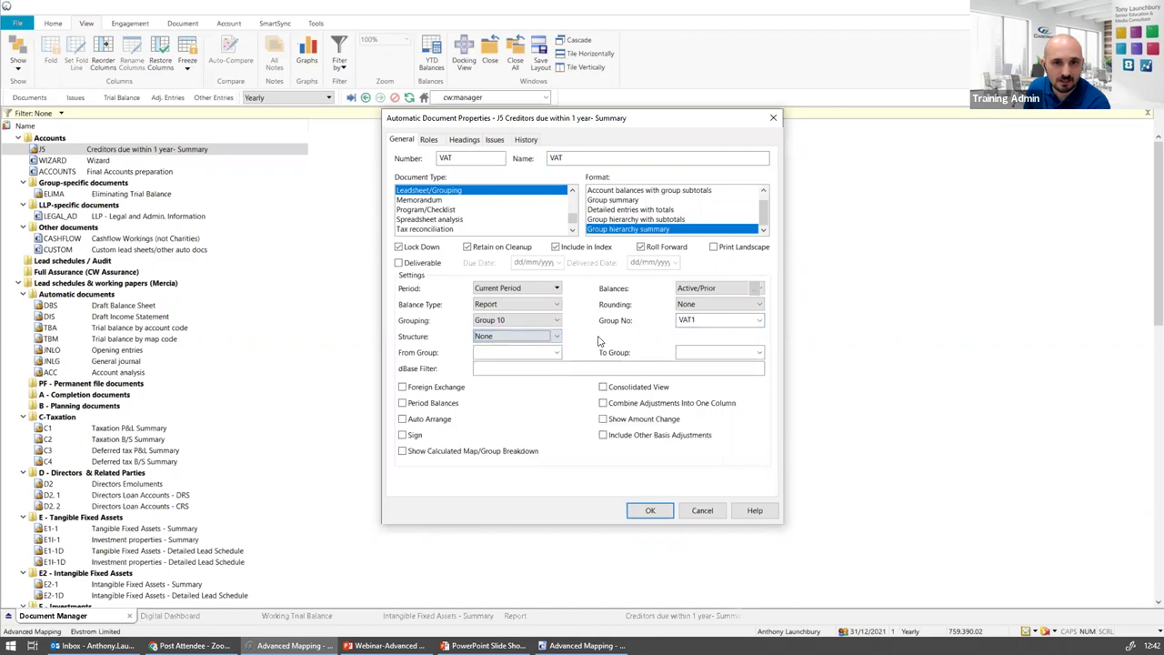
click(758, 320)
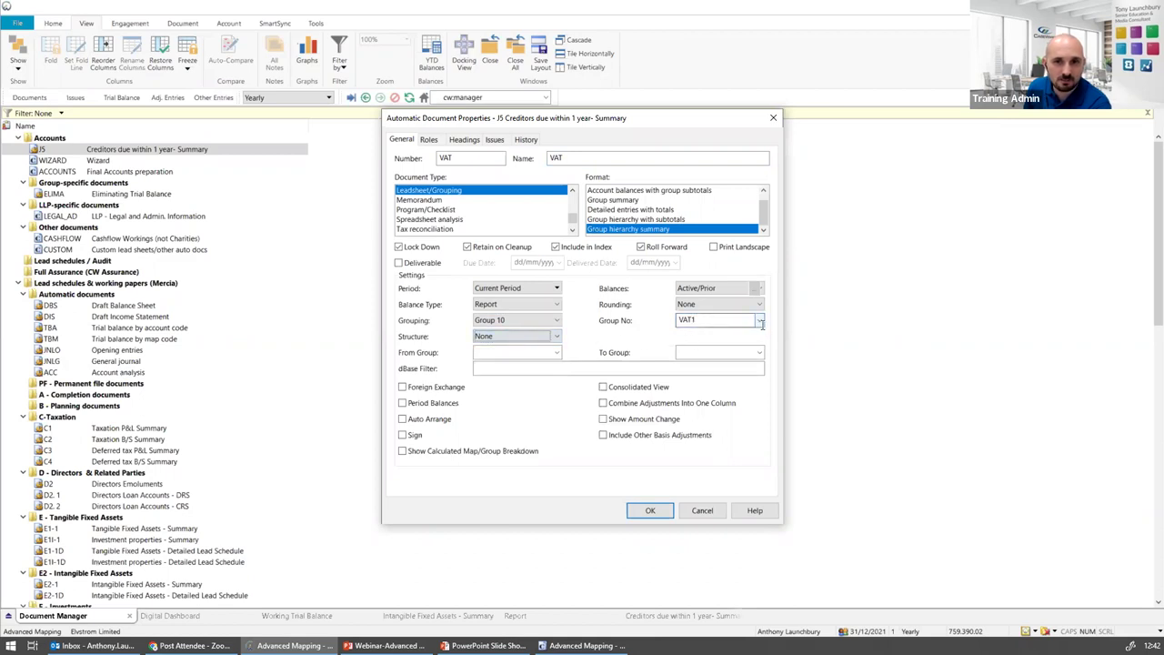
double_click(817, 342)
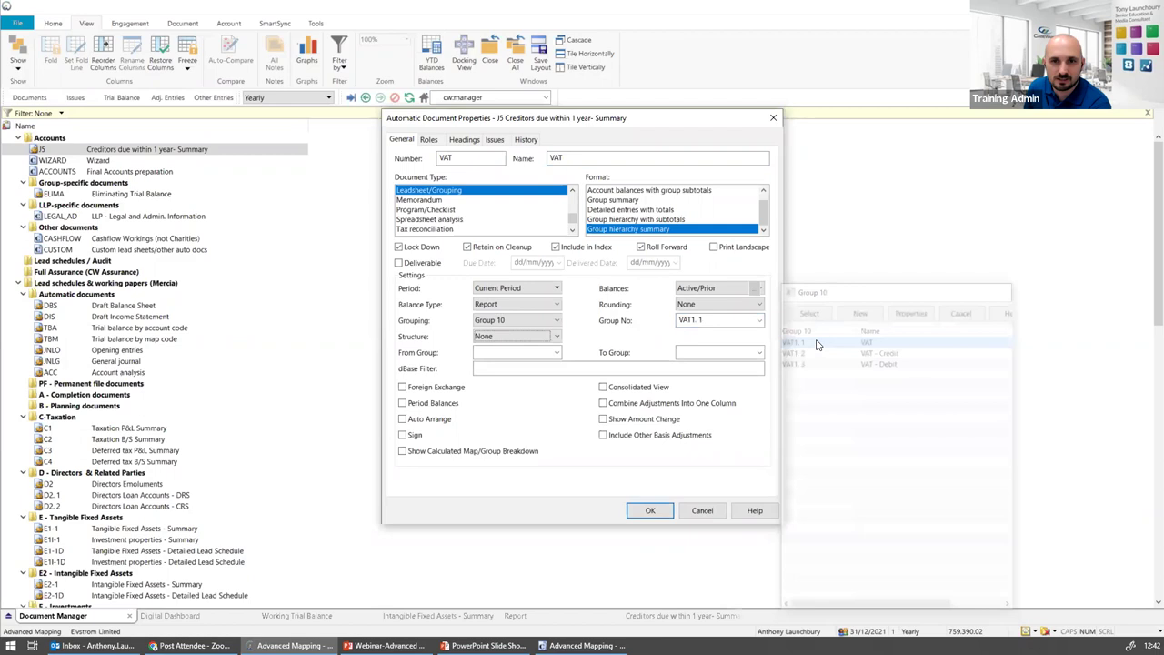
click(651, 511)
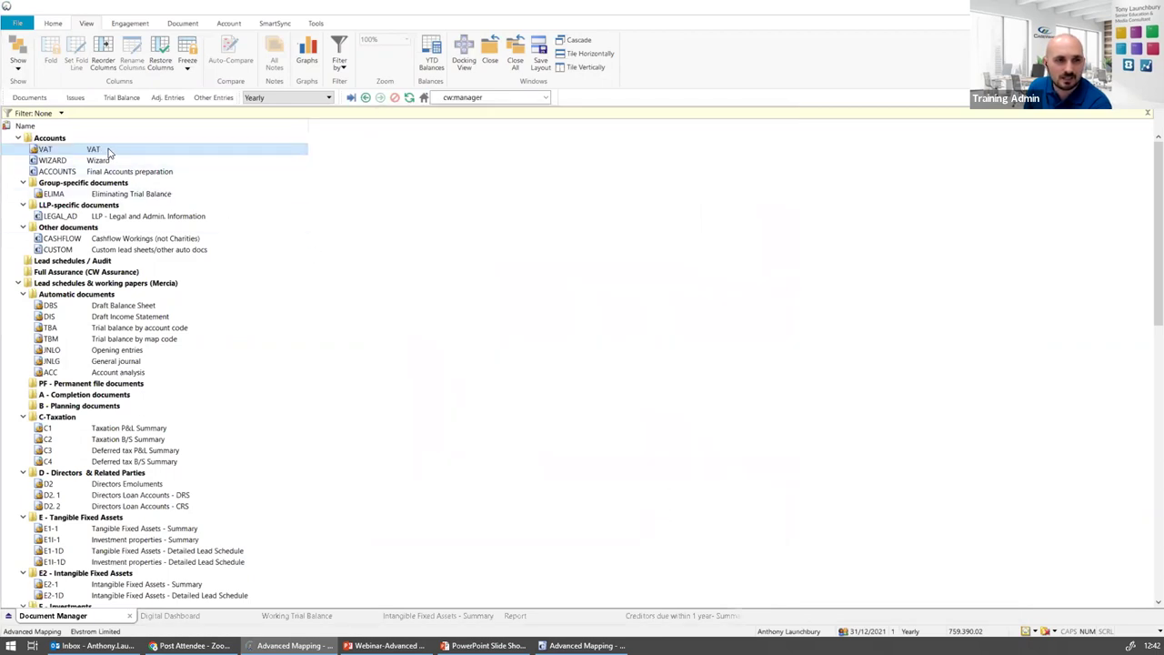
Open the VAT lead schedule and change the group number in its properties to the wildcard VAT1. ?
double_click(107, 150)
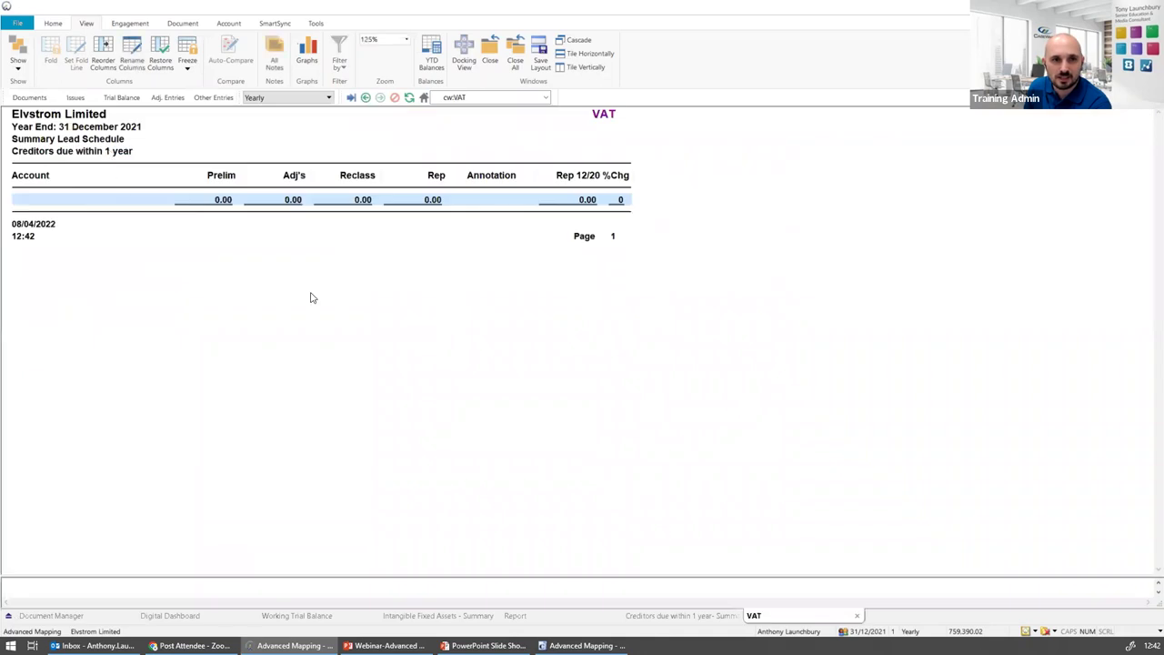
right_click(368, 274)
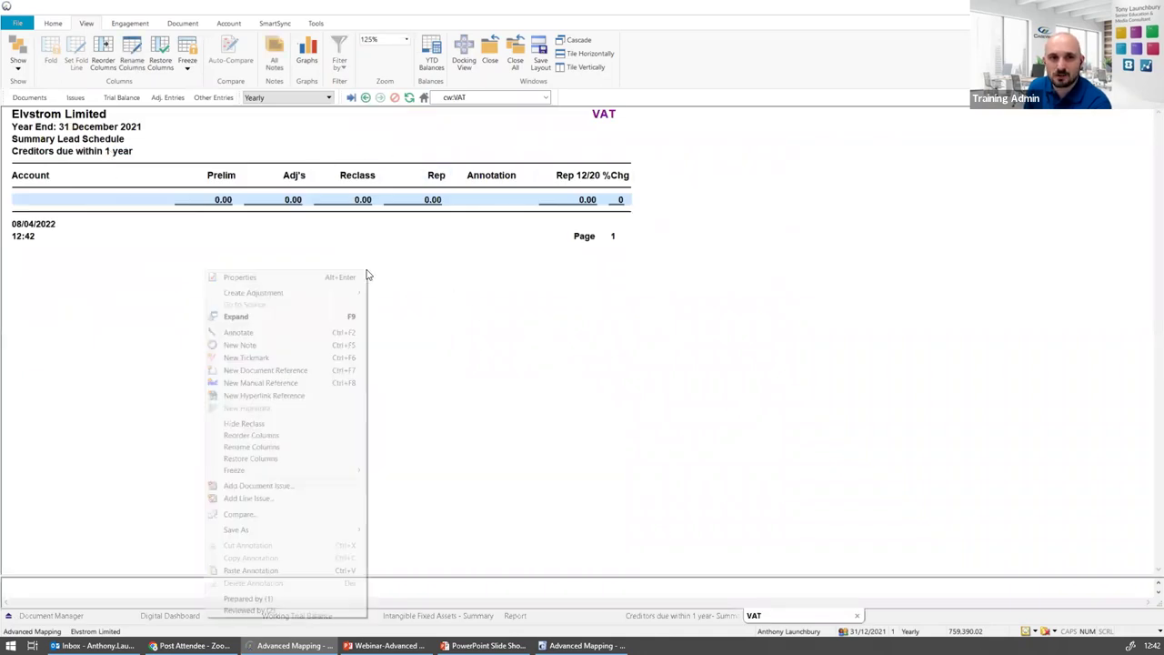
click(301, 278)
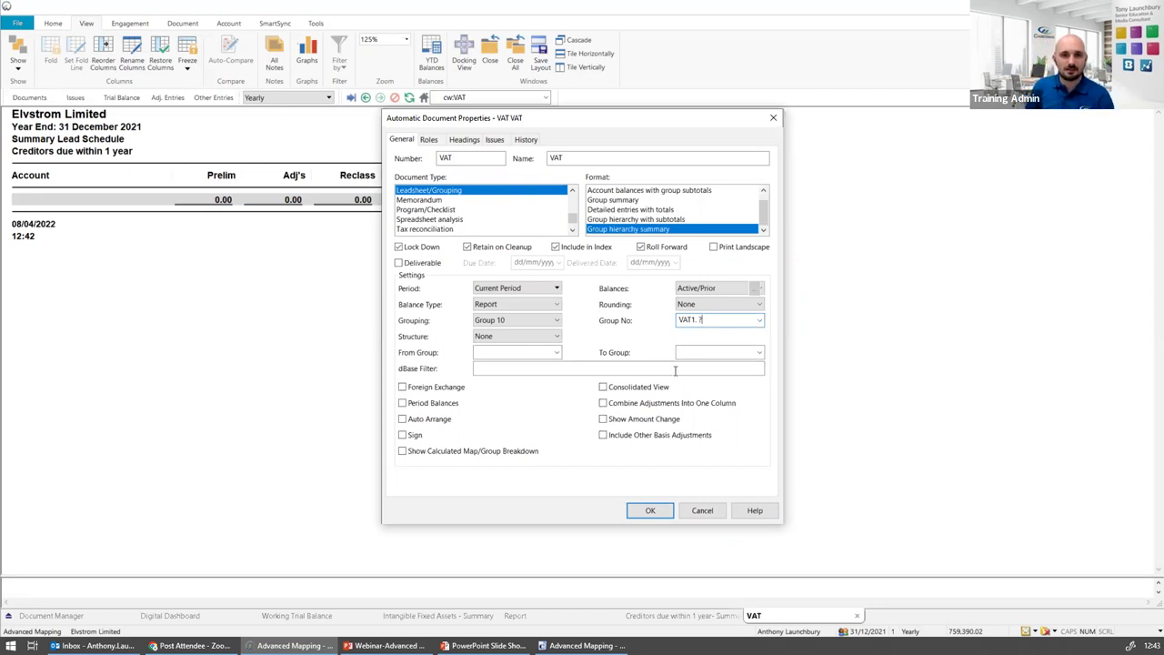
click(650, 510)
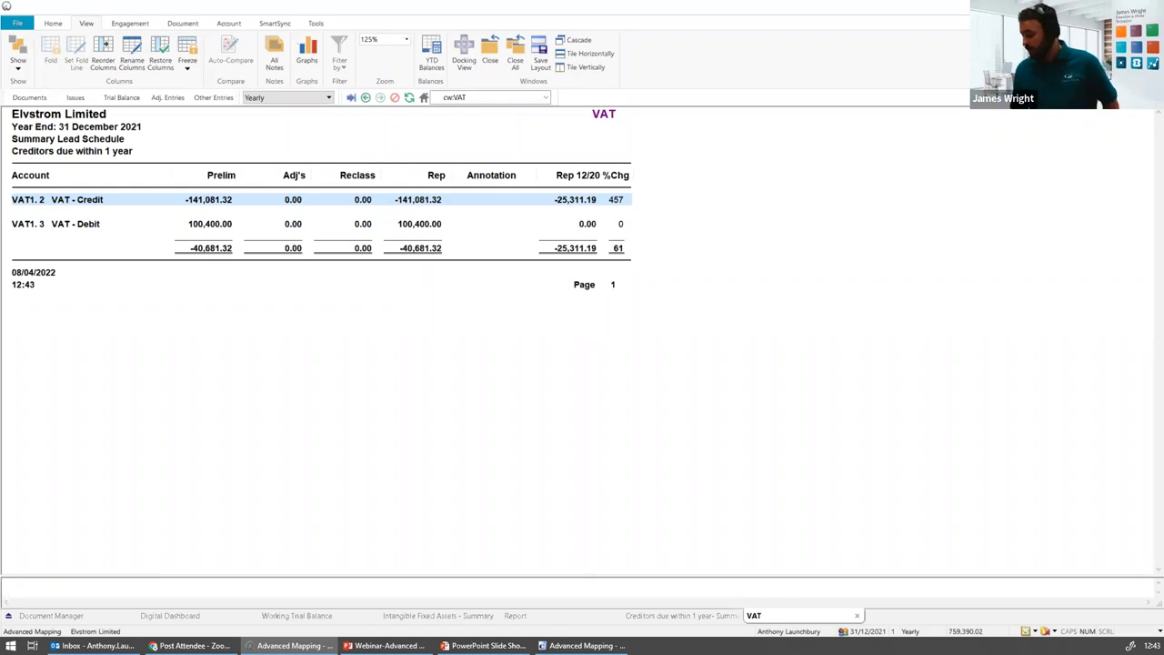
key(alt+Tab)
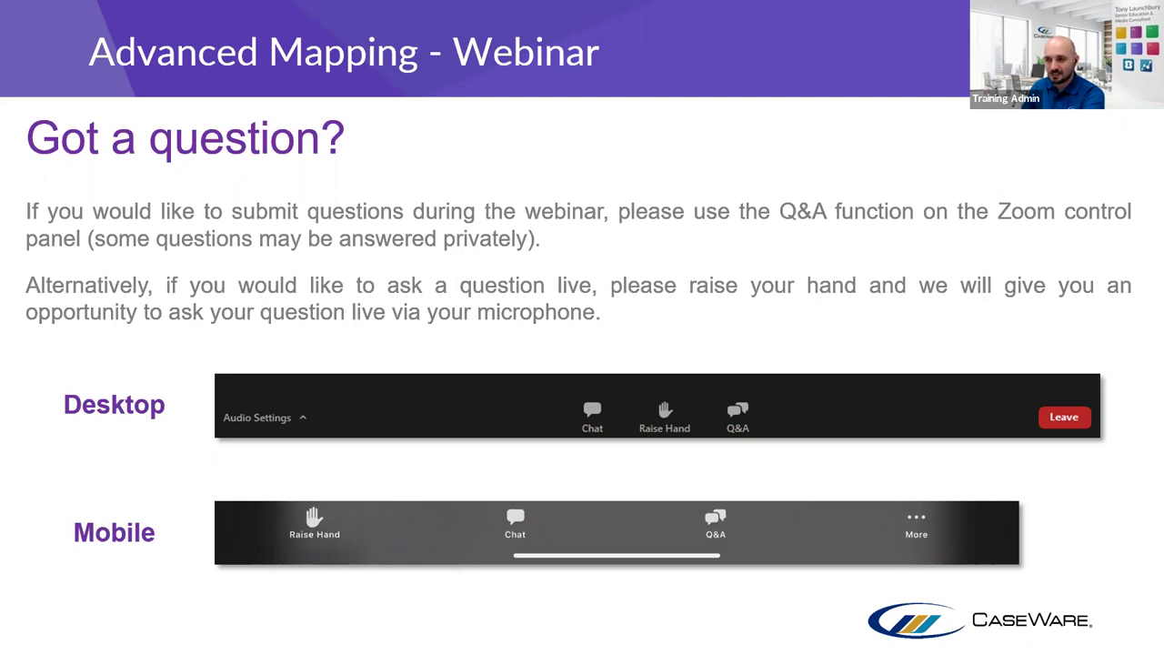
key(alt+Tab)
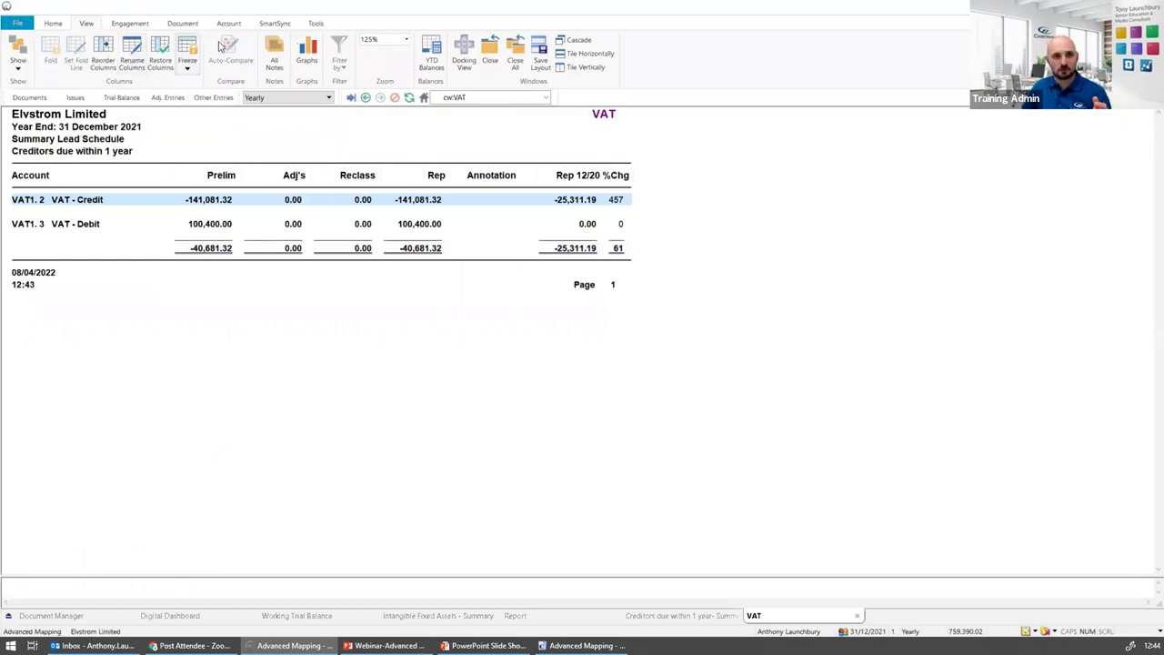
Open the working trial balance and set the table colour scheme to Spectrum in the general options
click(316, 24)
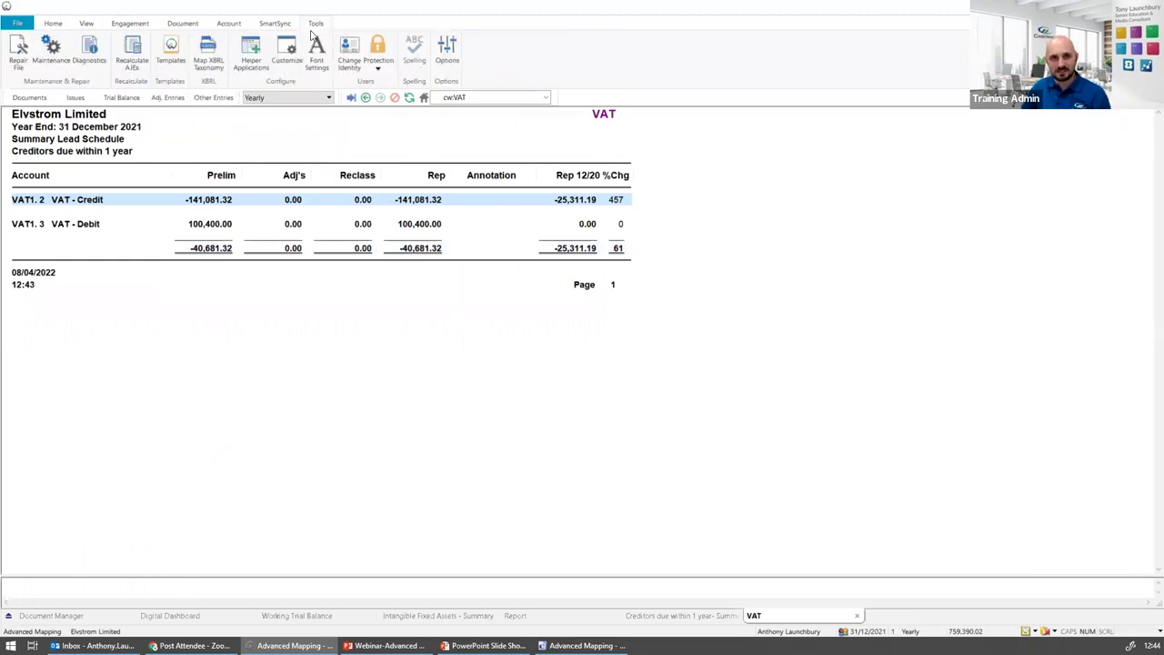
click(121, 97)
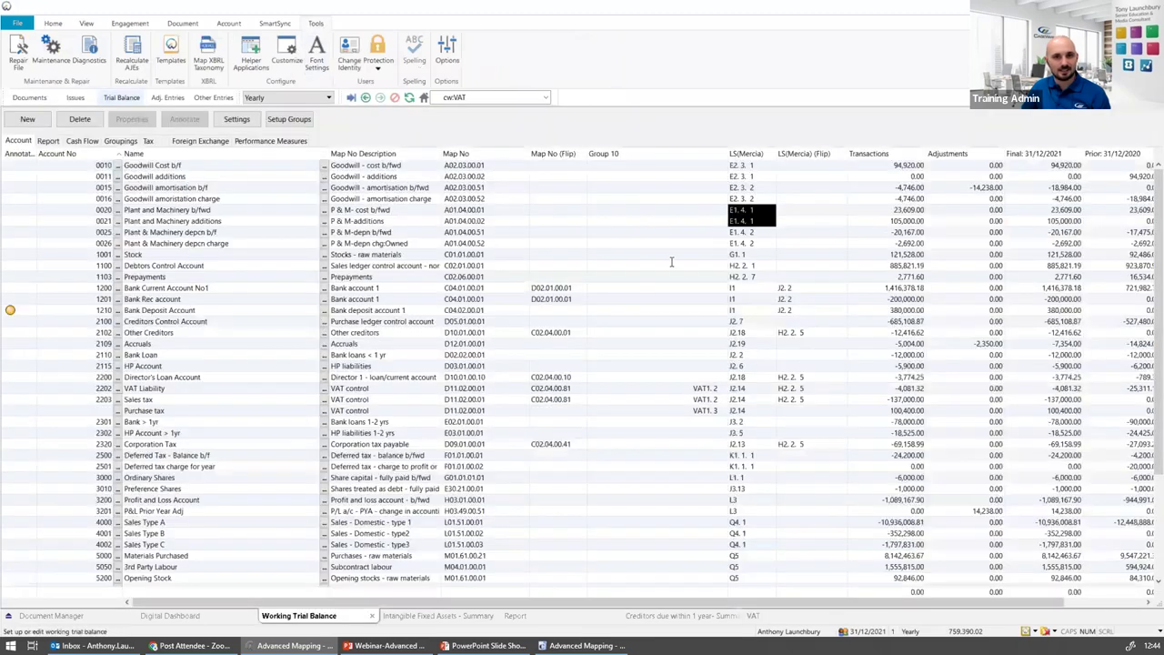
click(446, 53)
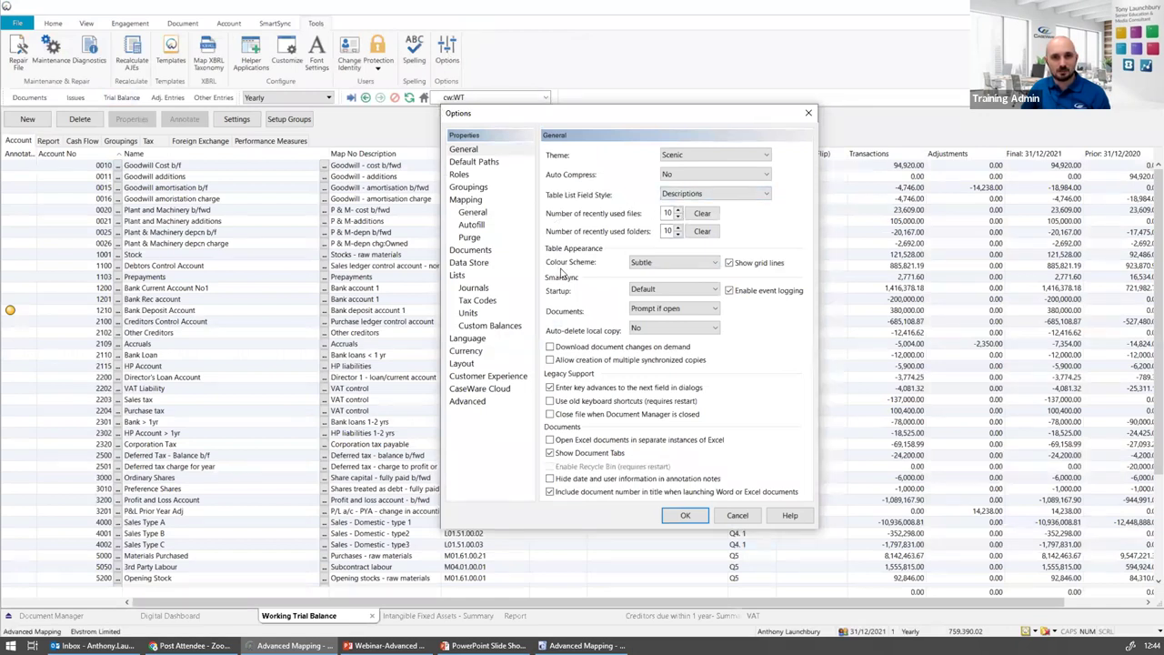
click(645, 262)
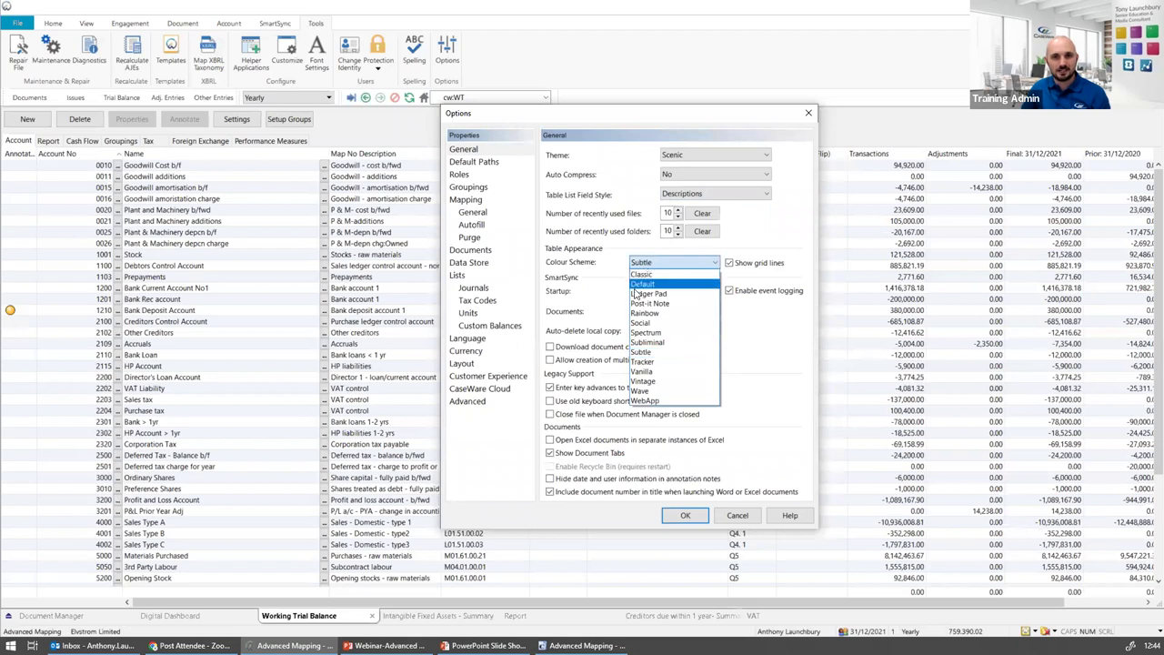
click(658, 333)
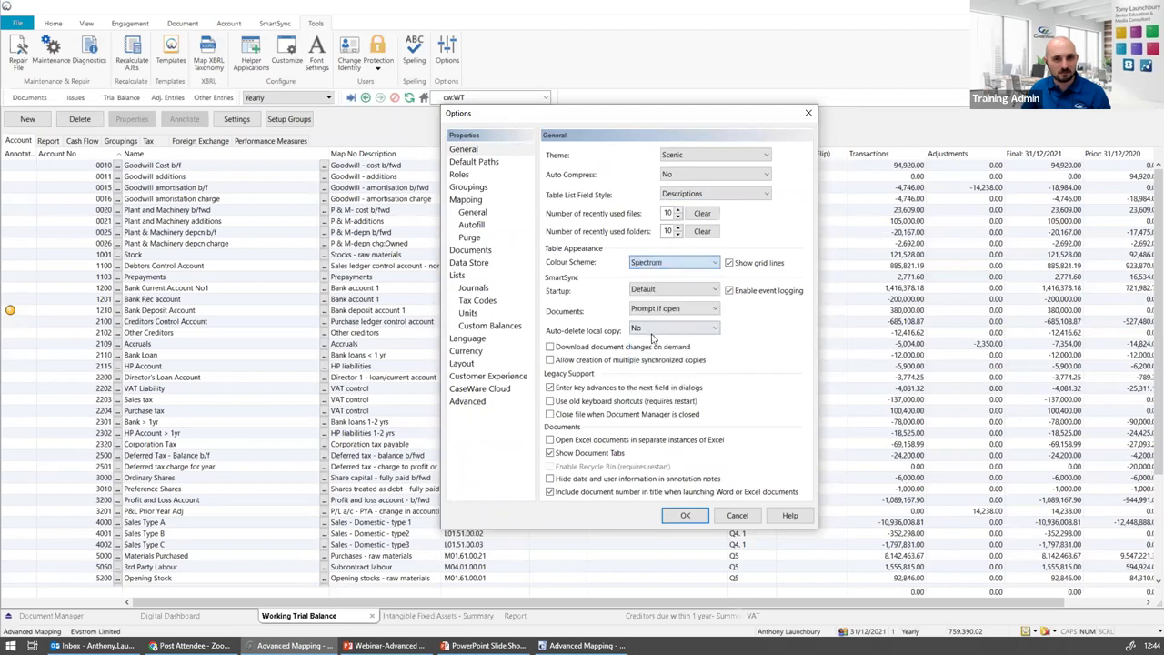
click(682, 513)
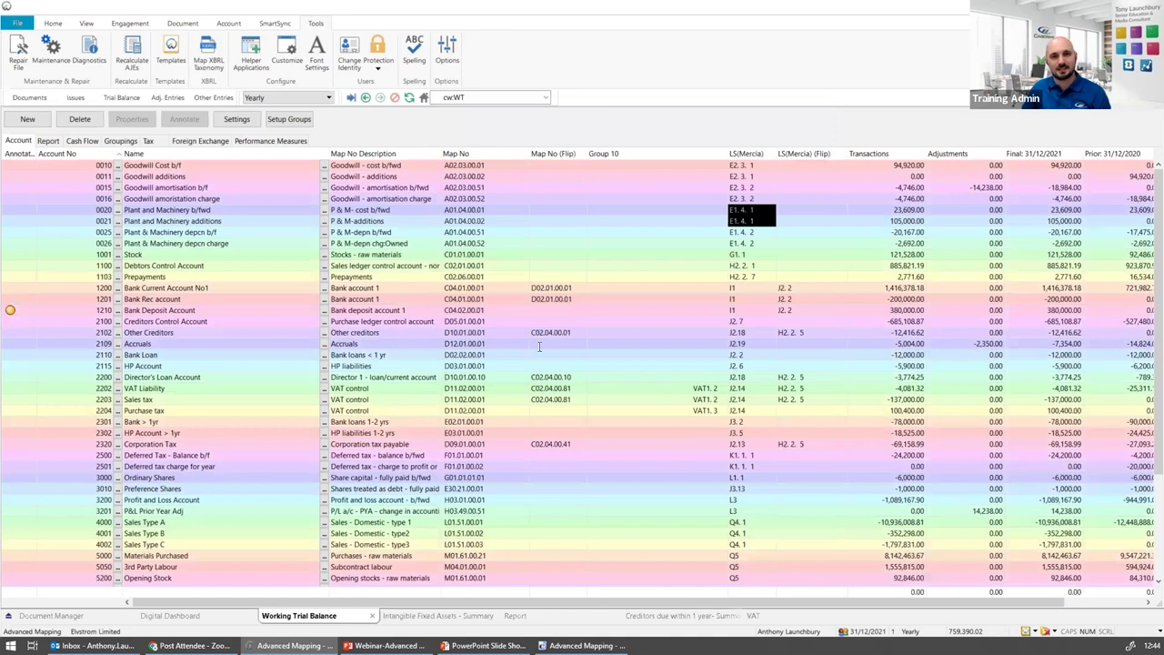
Set the table colour scheme back to Subtle in the general options
click(447, 52)
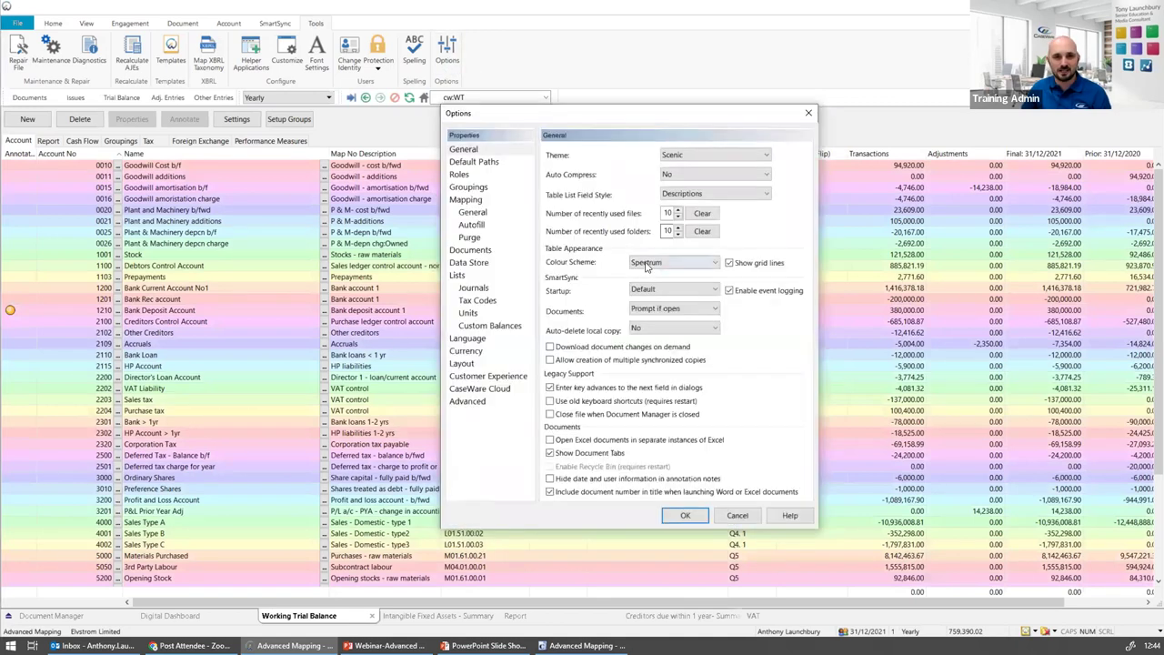
click(664, 262)
click(647, 351)
click(677, 516)
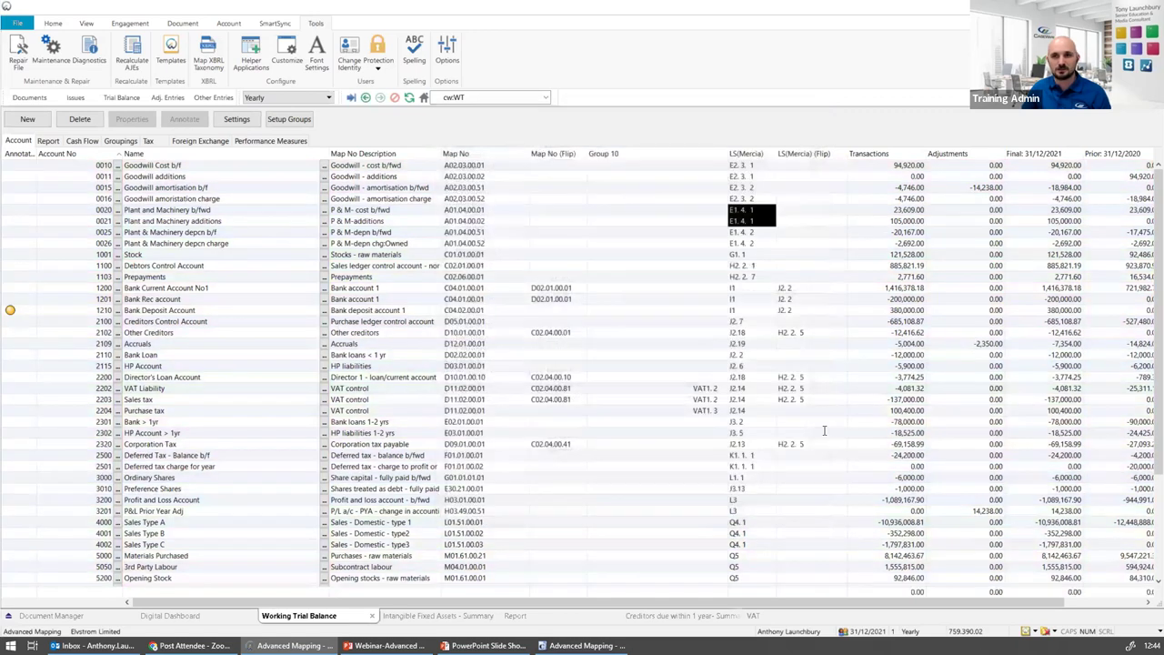
click(525, 642)
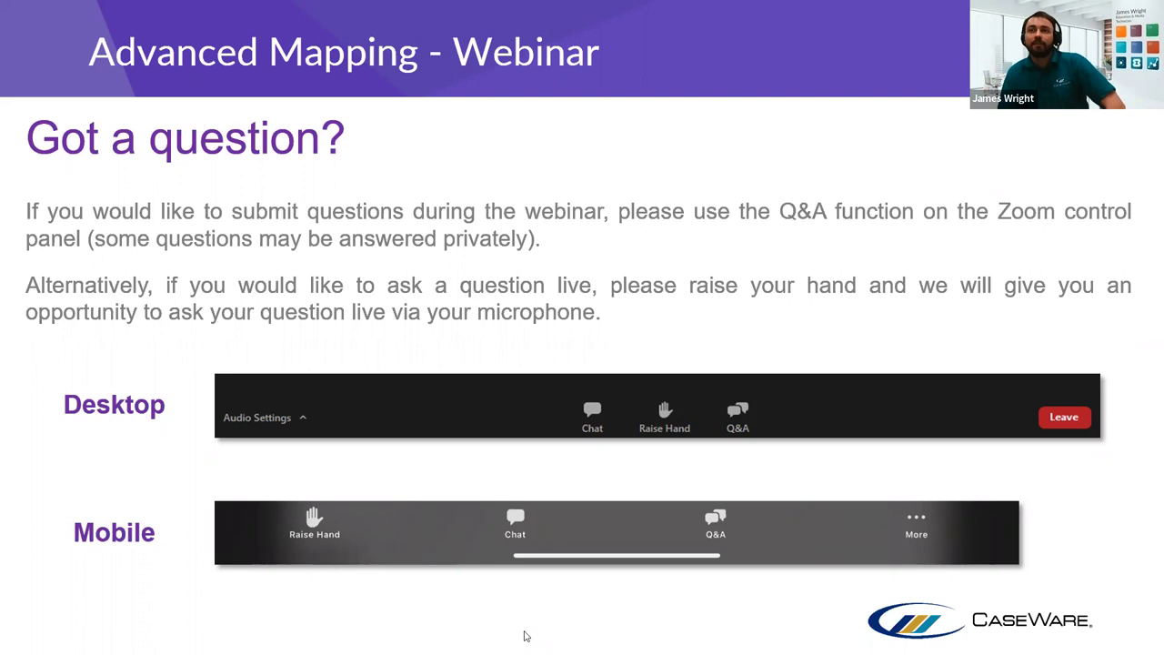
click(756, 453)
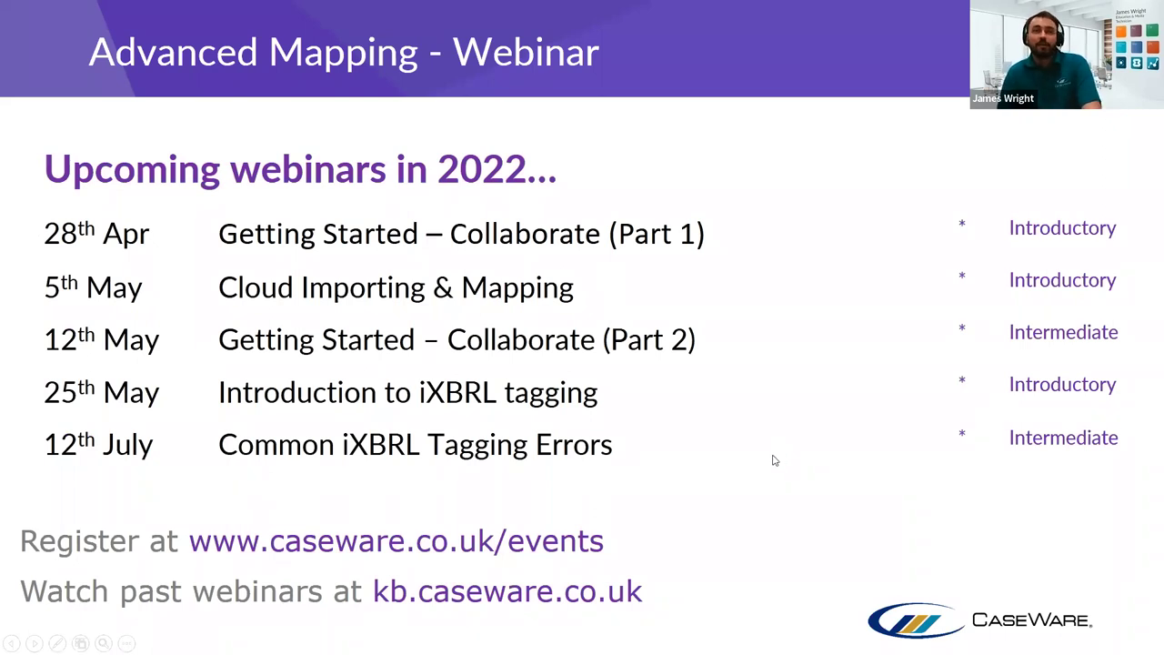
click(873, 429)
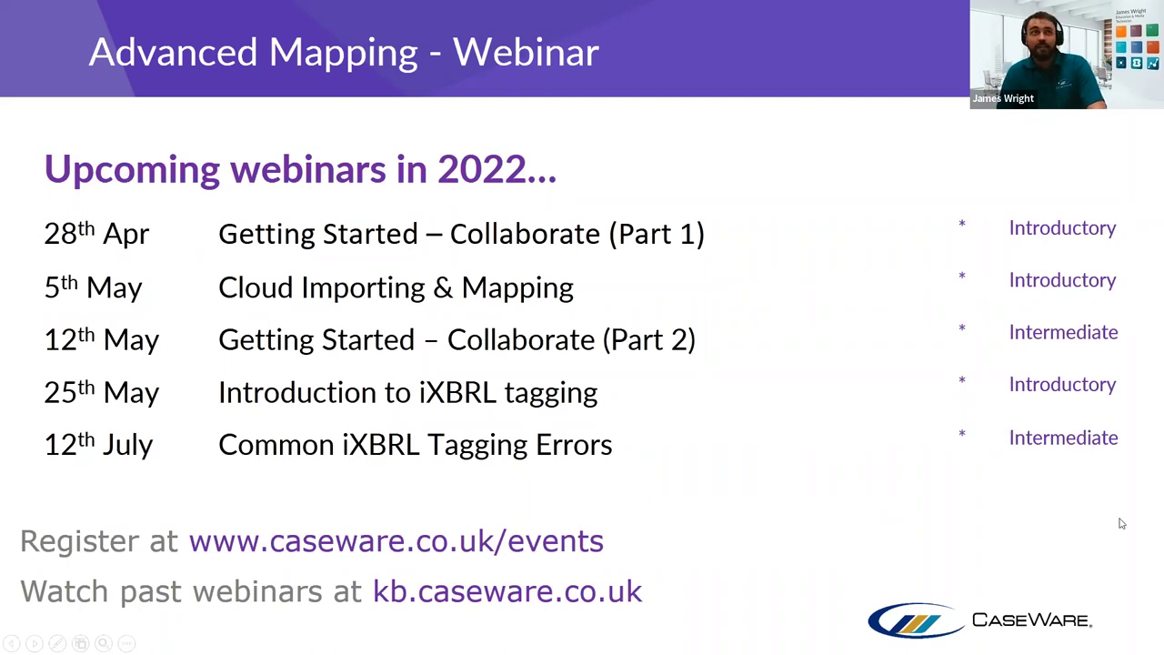